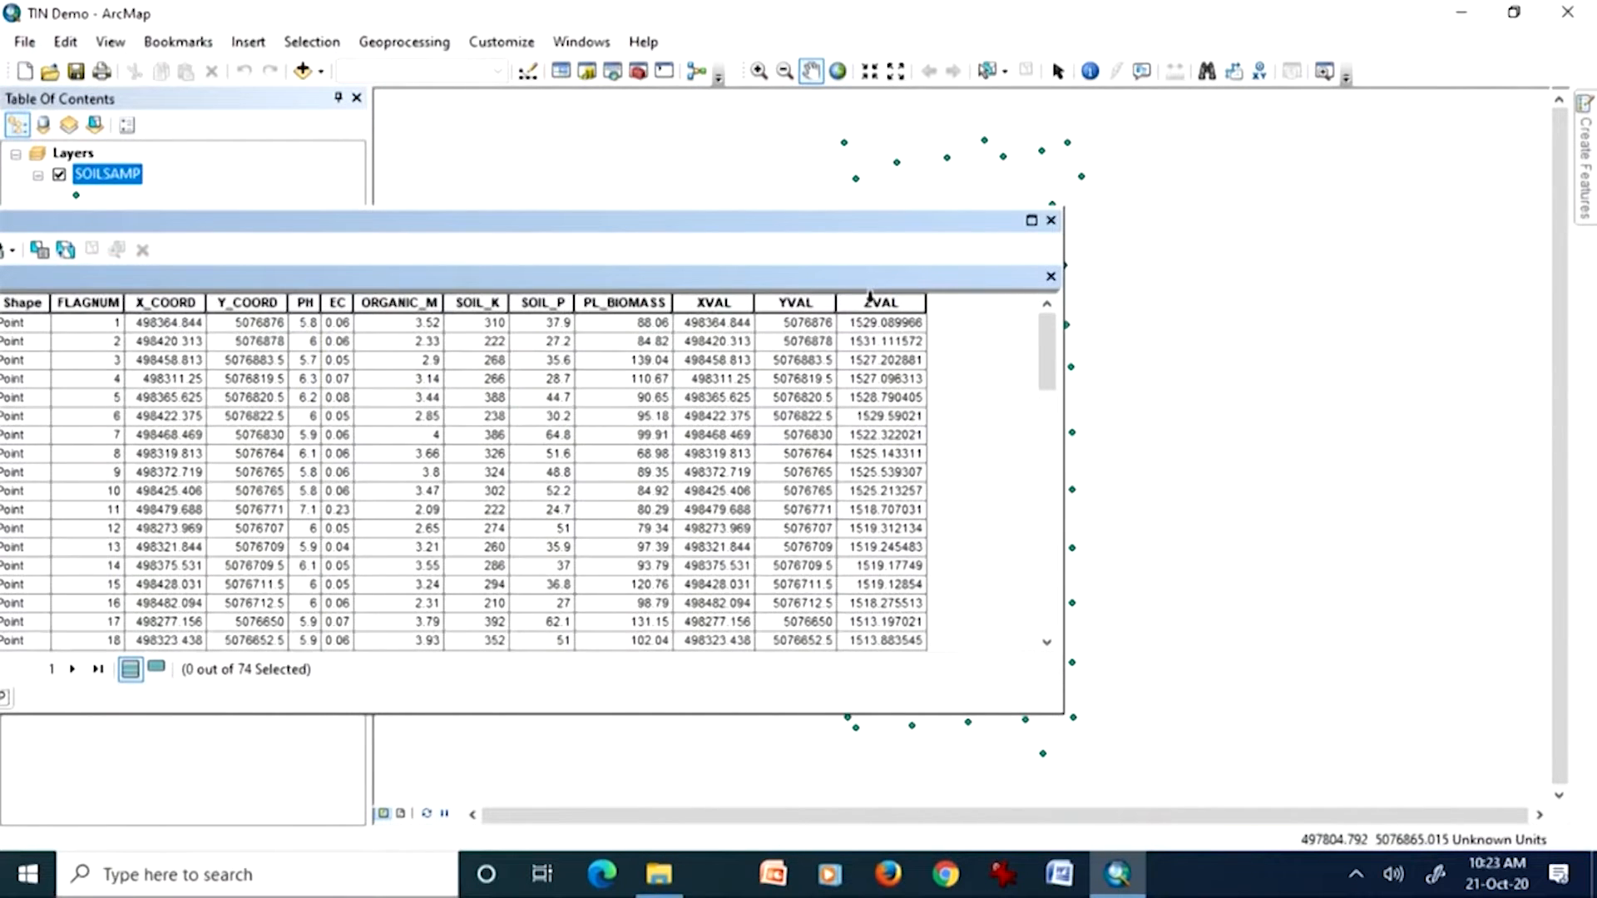
Step: Highlight the ZVAL elevation field in the SOILSAMP attribute table and close the table
click(873, 303)
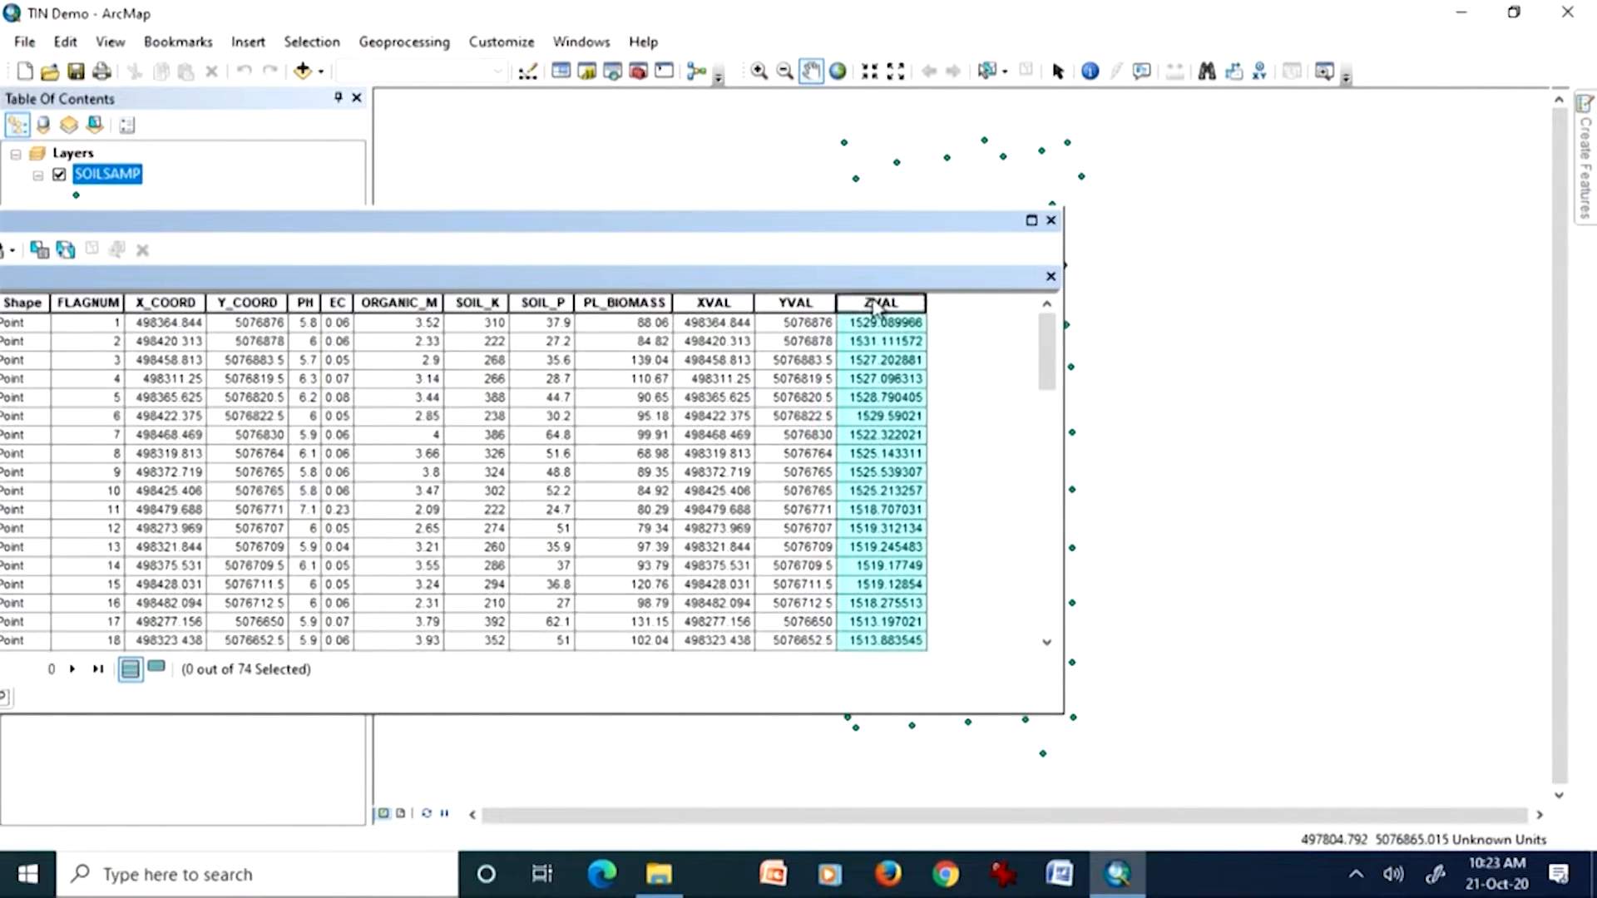
click(1052, 221)
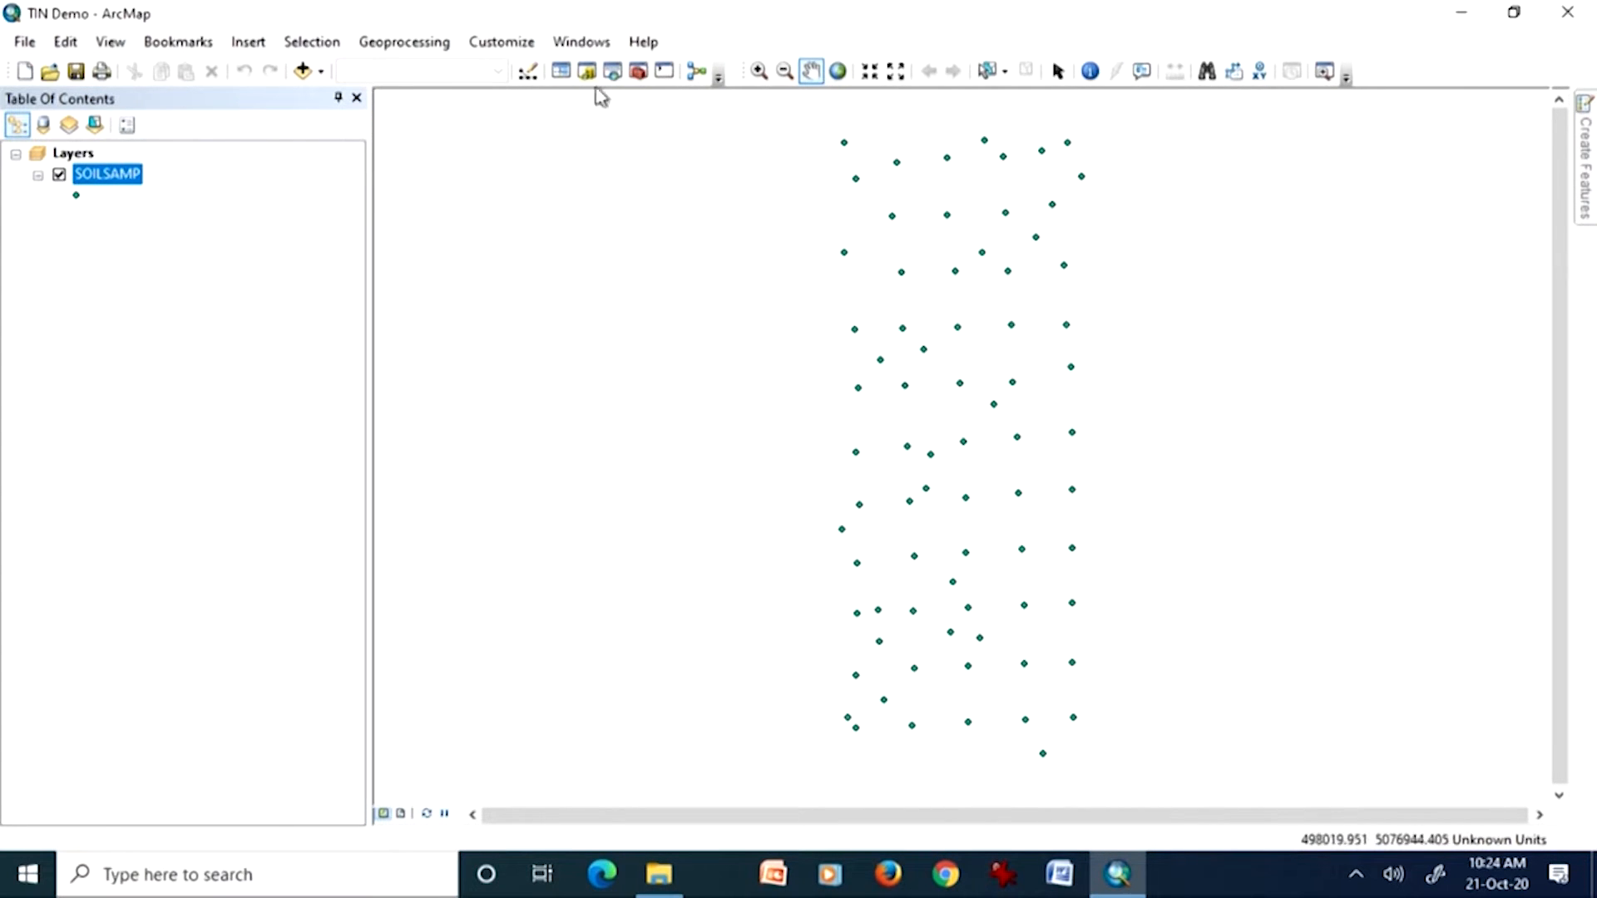
Step: Open the Search window and search for "create tin"
click(579, 43)
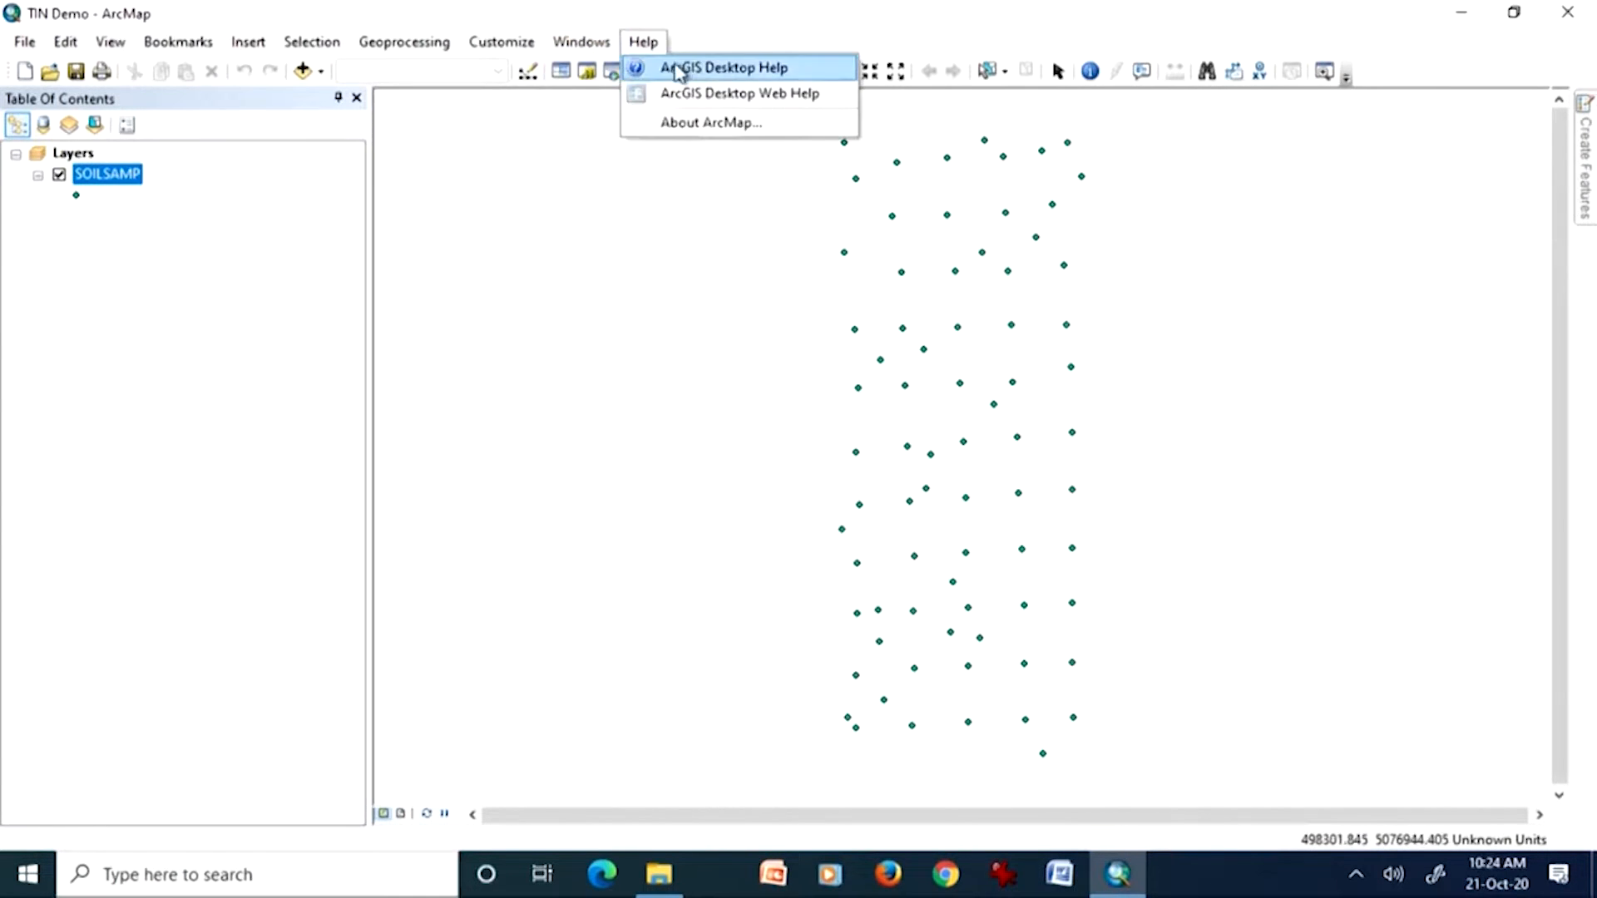
click(605, 200)
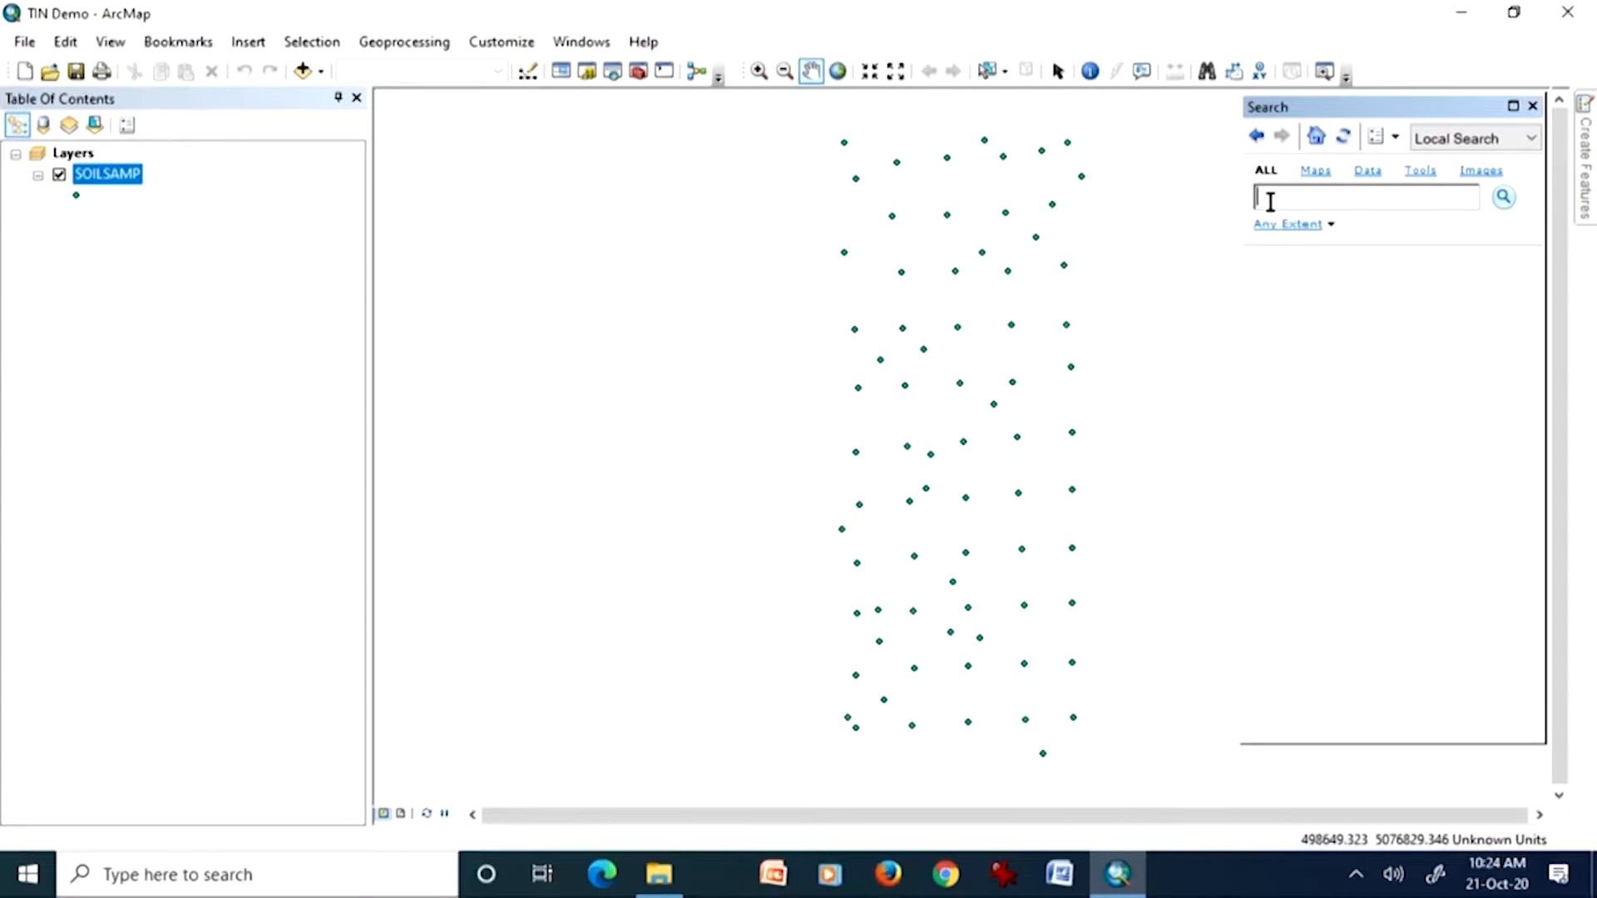
text(create tin)
key(Return)
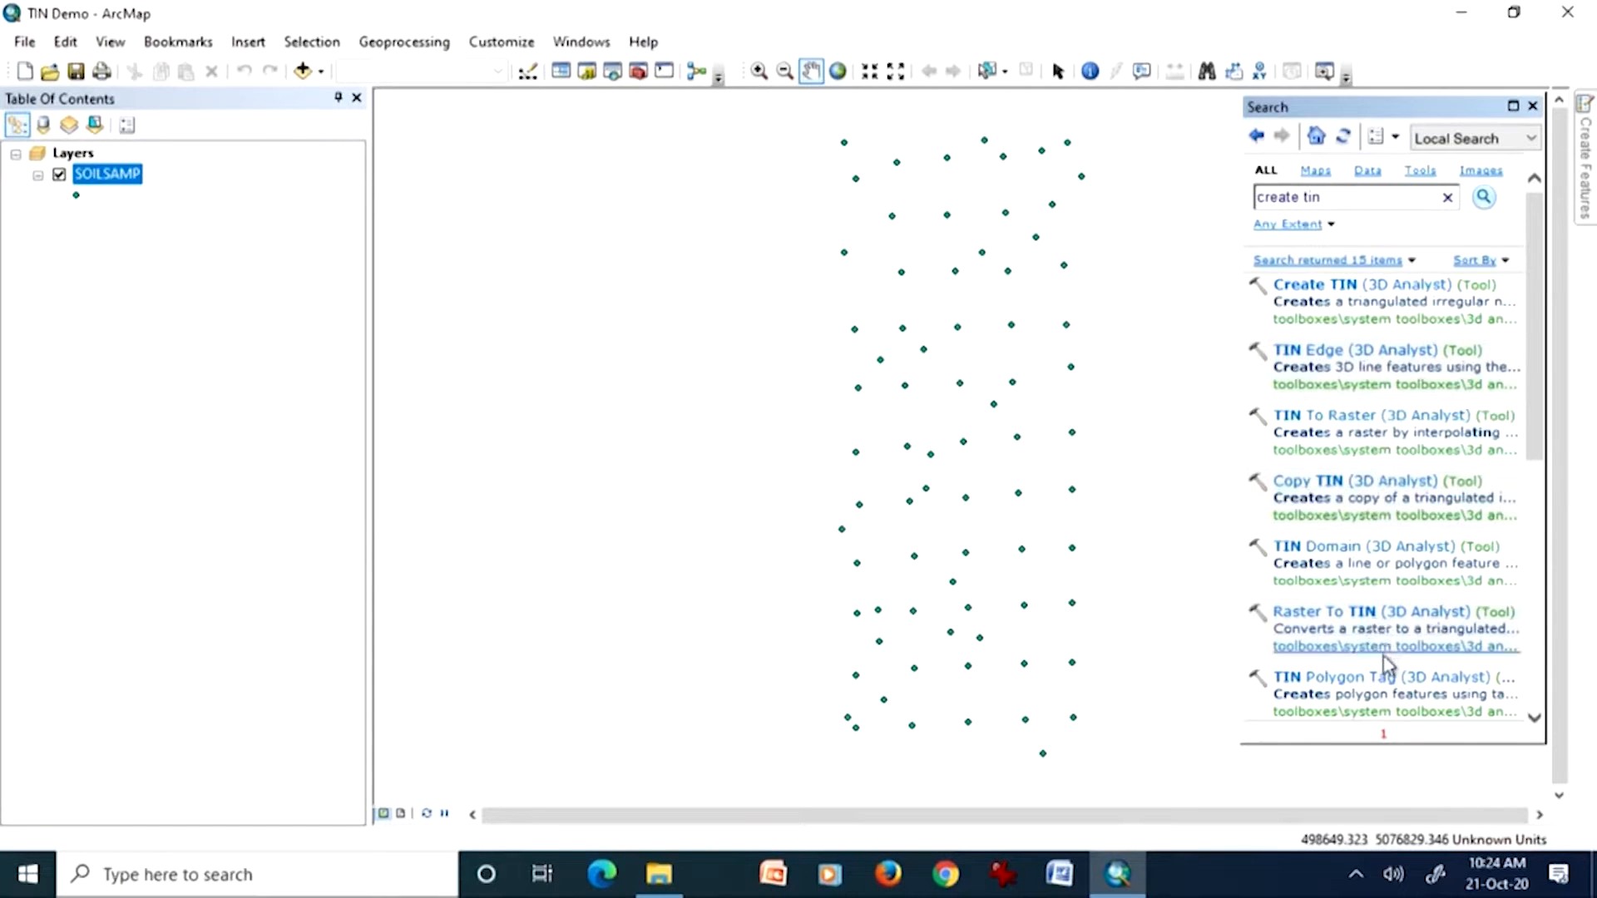
Step: Look through the search results and open the Create TIN (3D Analyst) tool
scroll(1424, 659, down, 3)
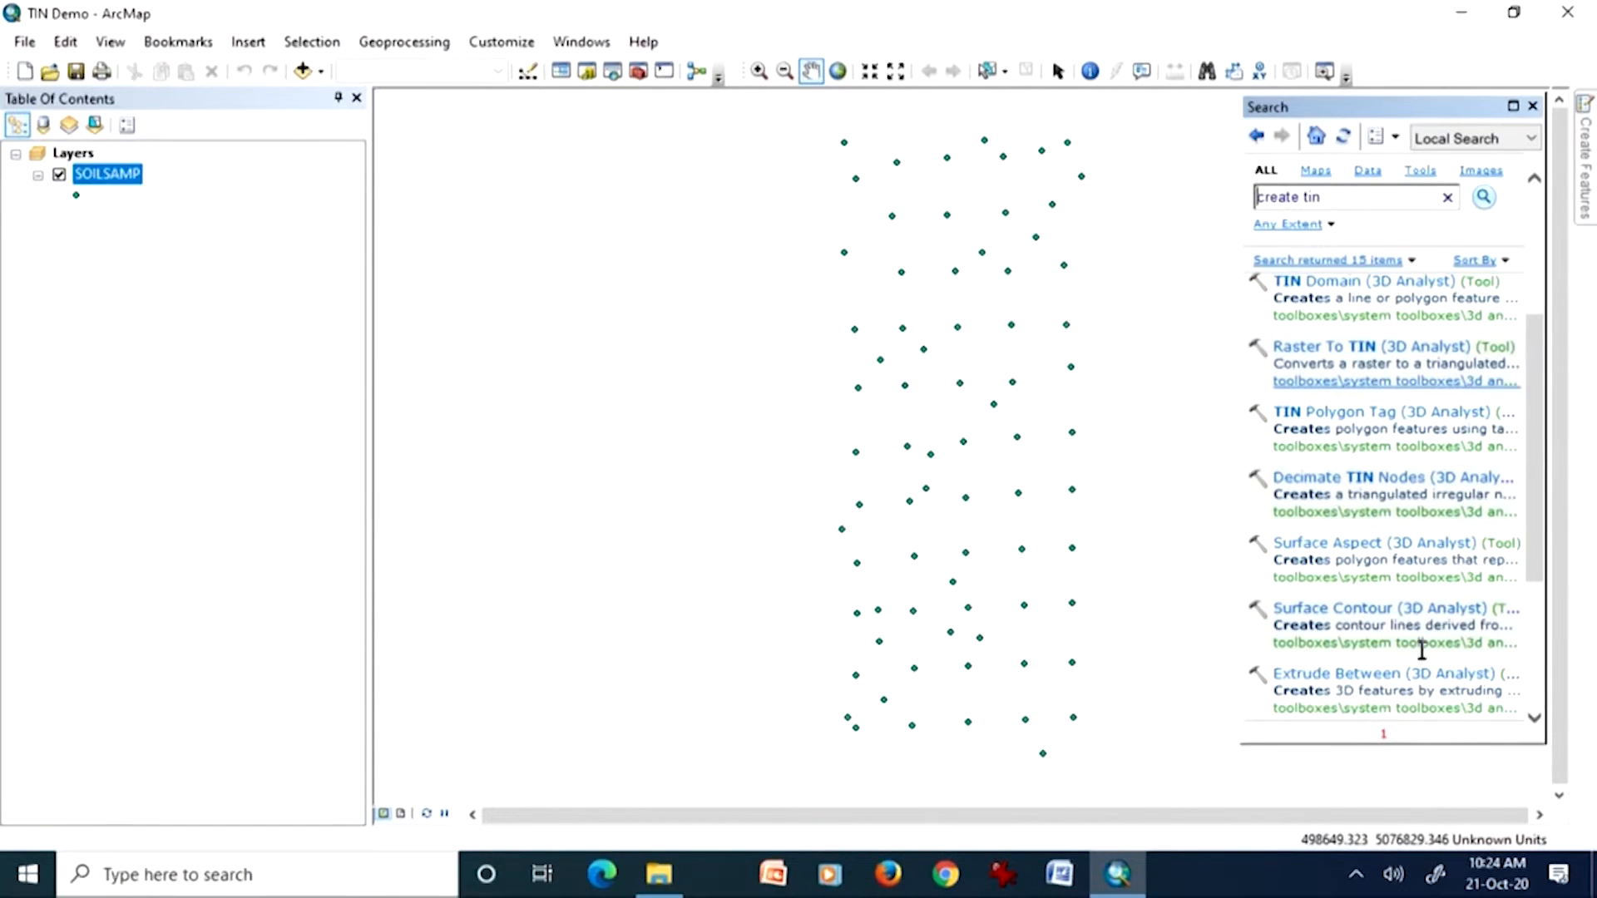
scroll(1424, 659, up, 3)
click(1333, 291)
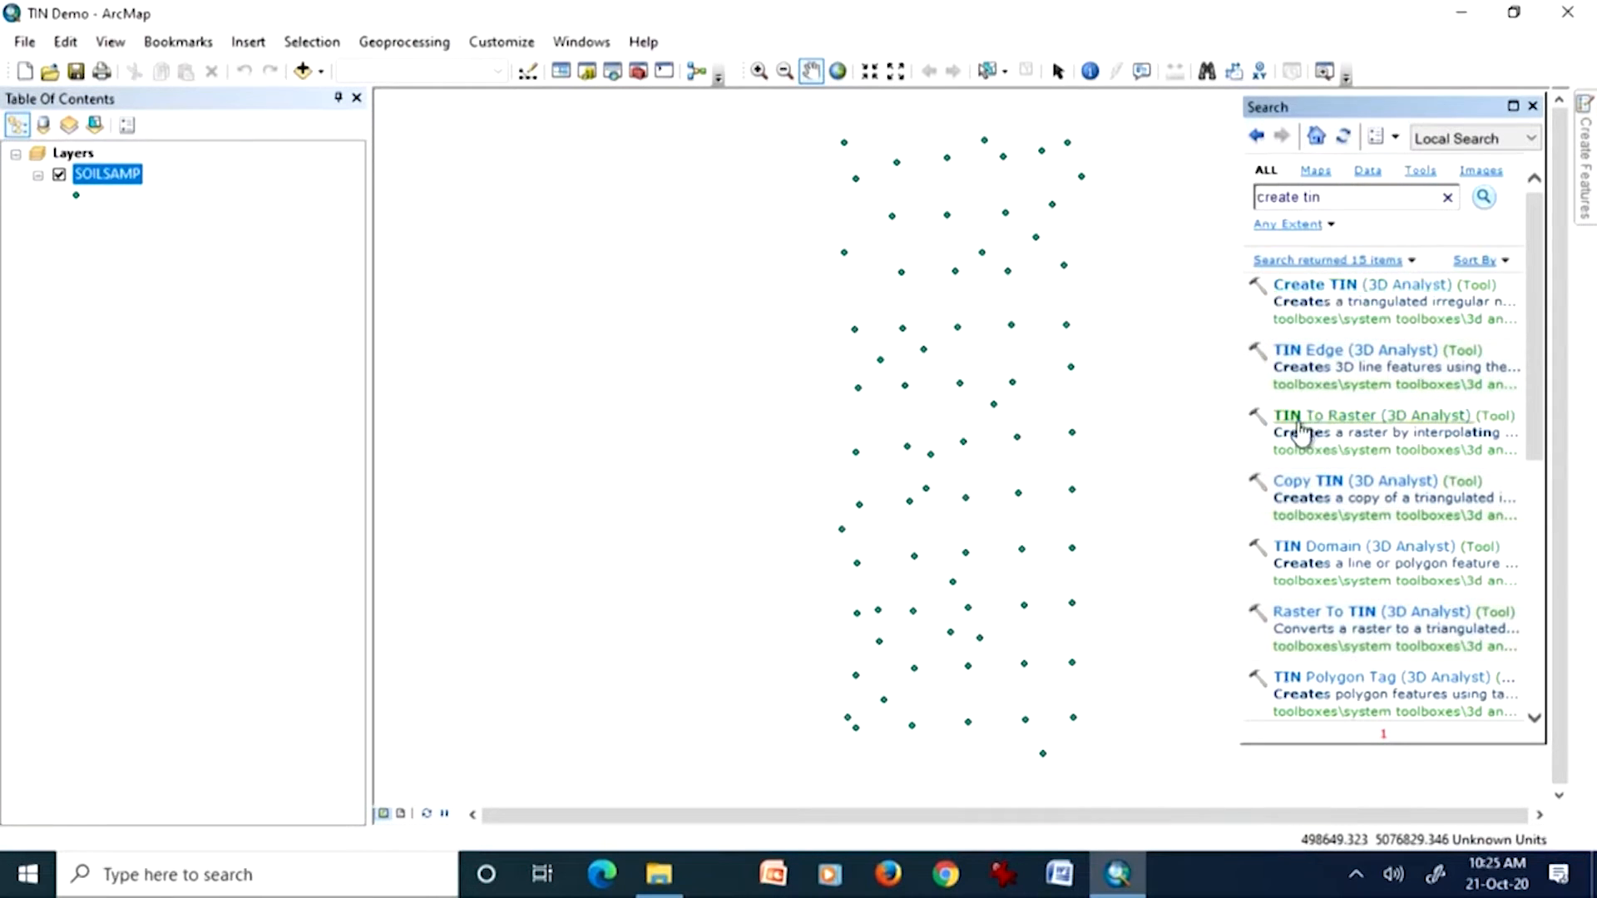
double_click(1312, 288)
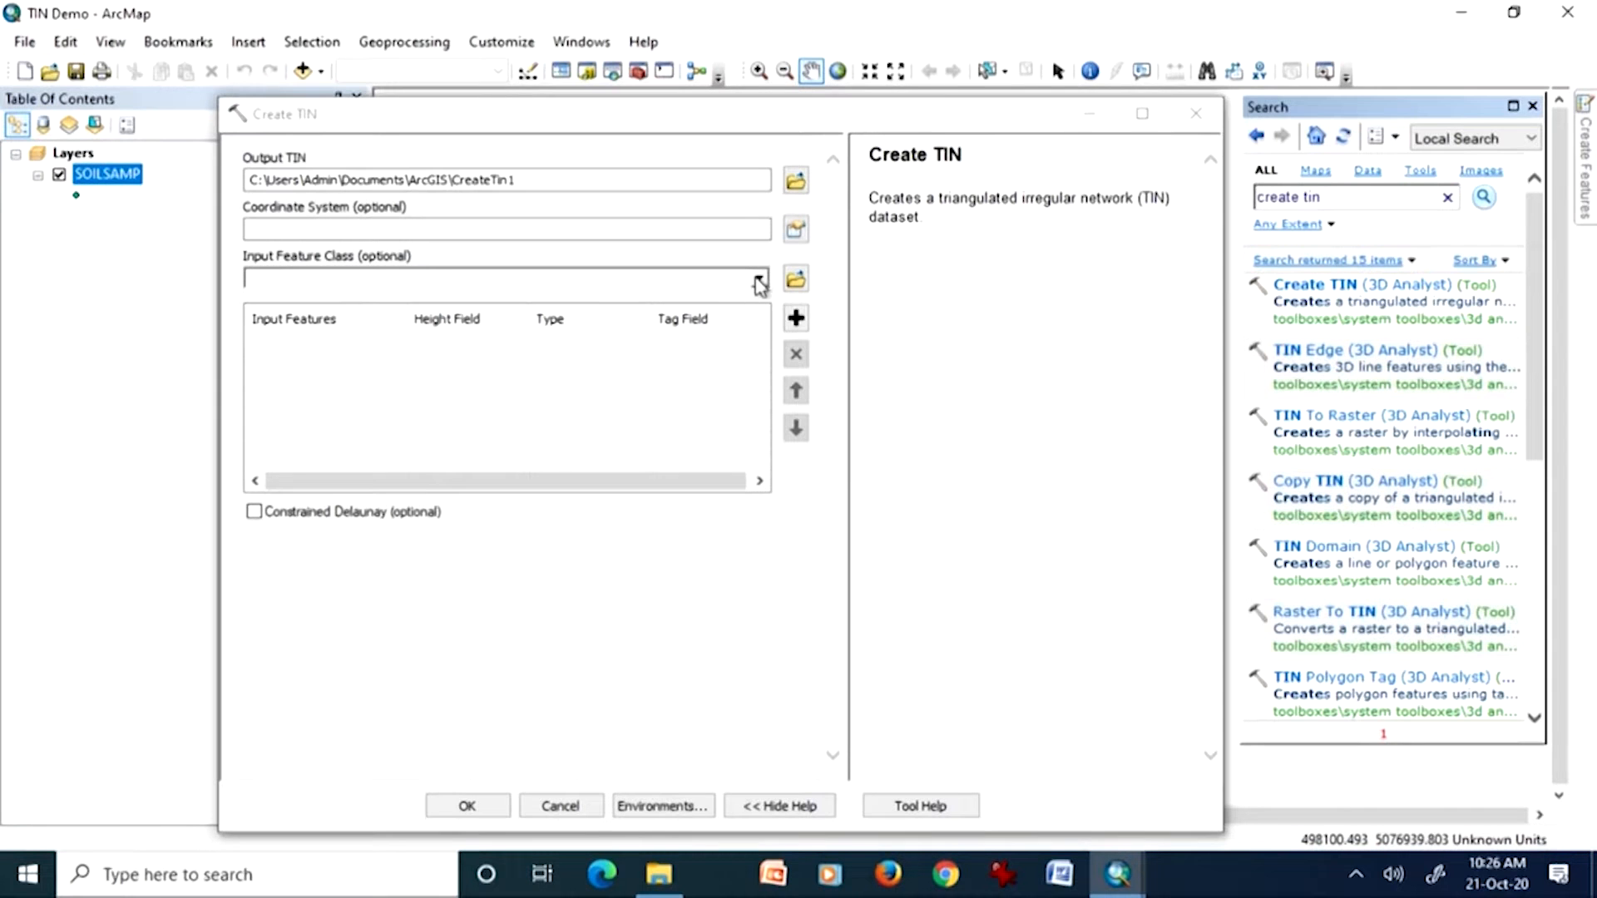
Step: Add SOILSAMP as the input feature class in Create TIN and remove the duplicate SOILSAMP entry
click(760, 279)
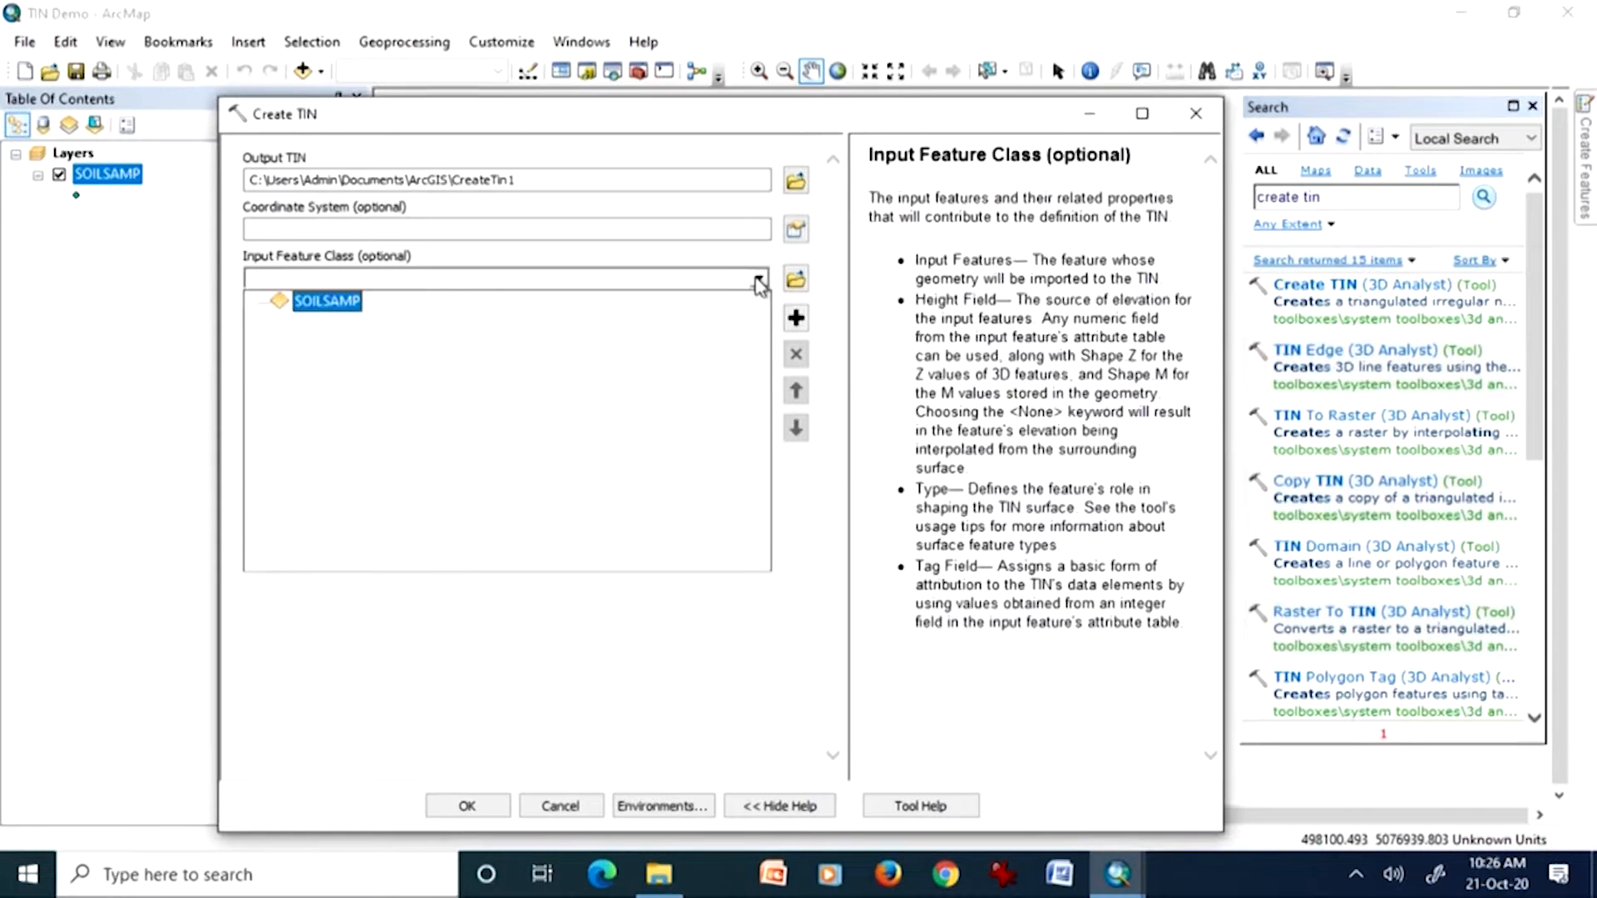
click(349, 310)
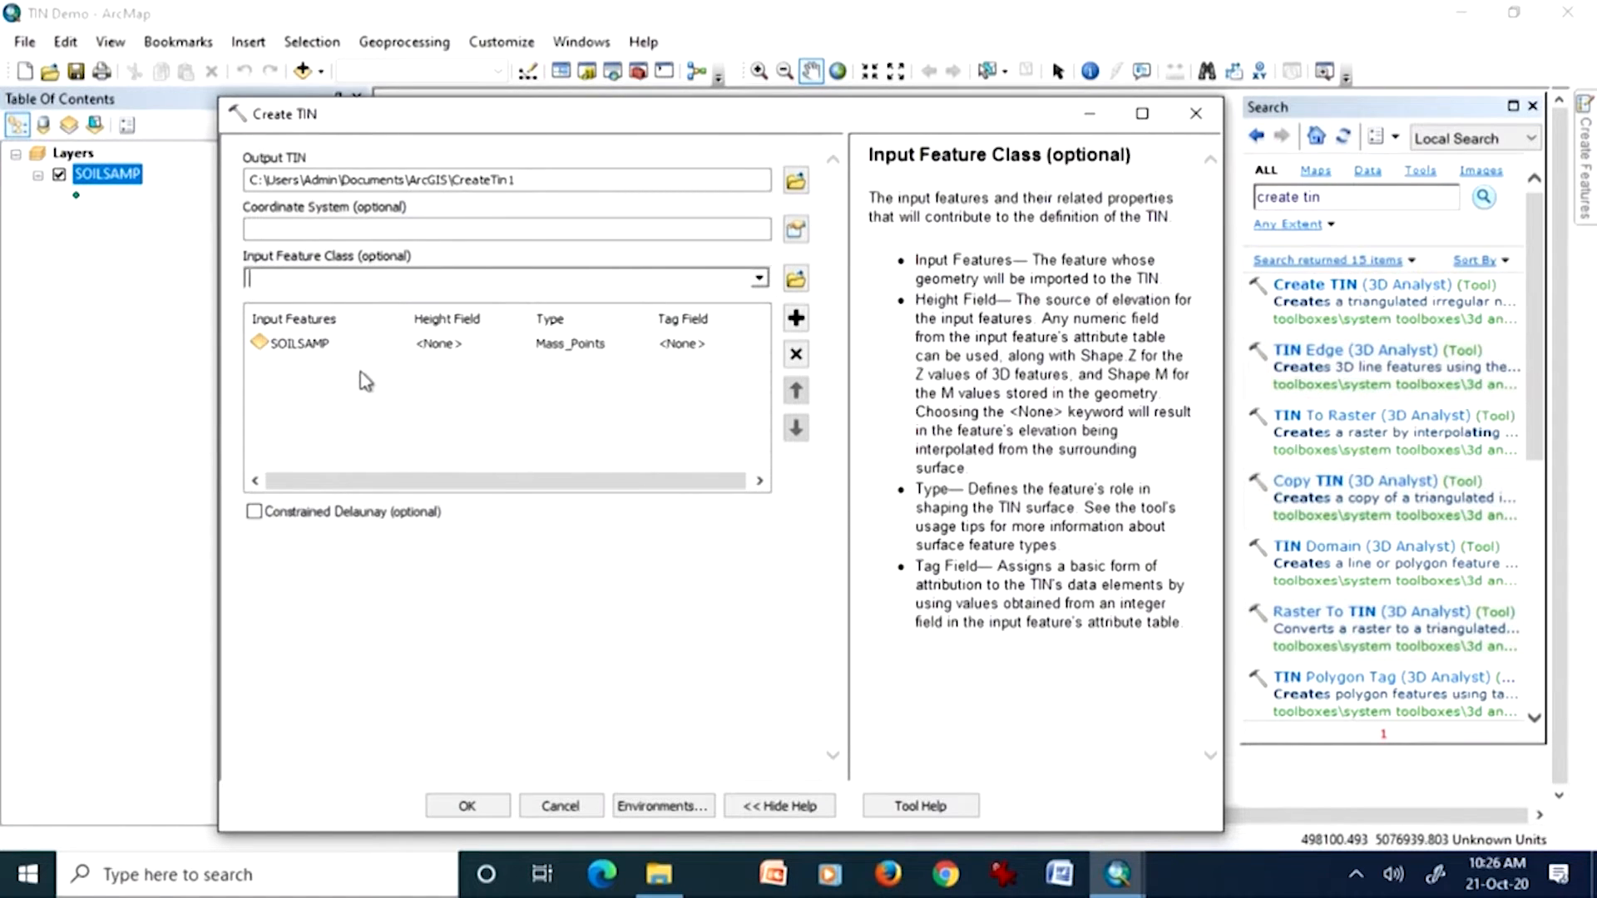
click(758, 279)
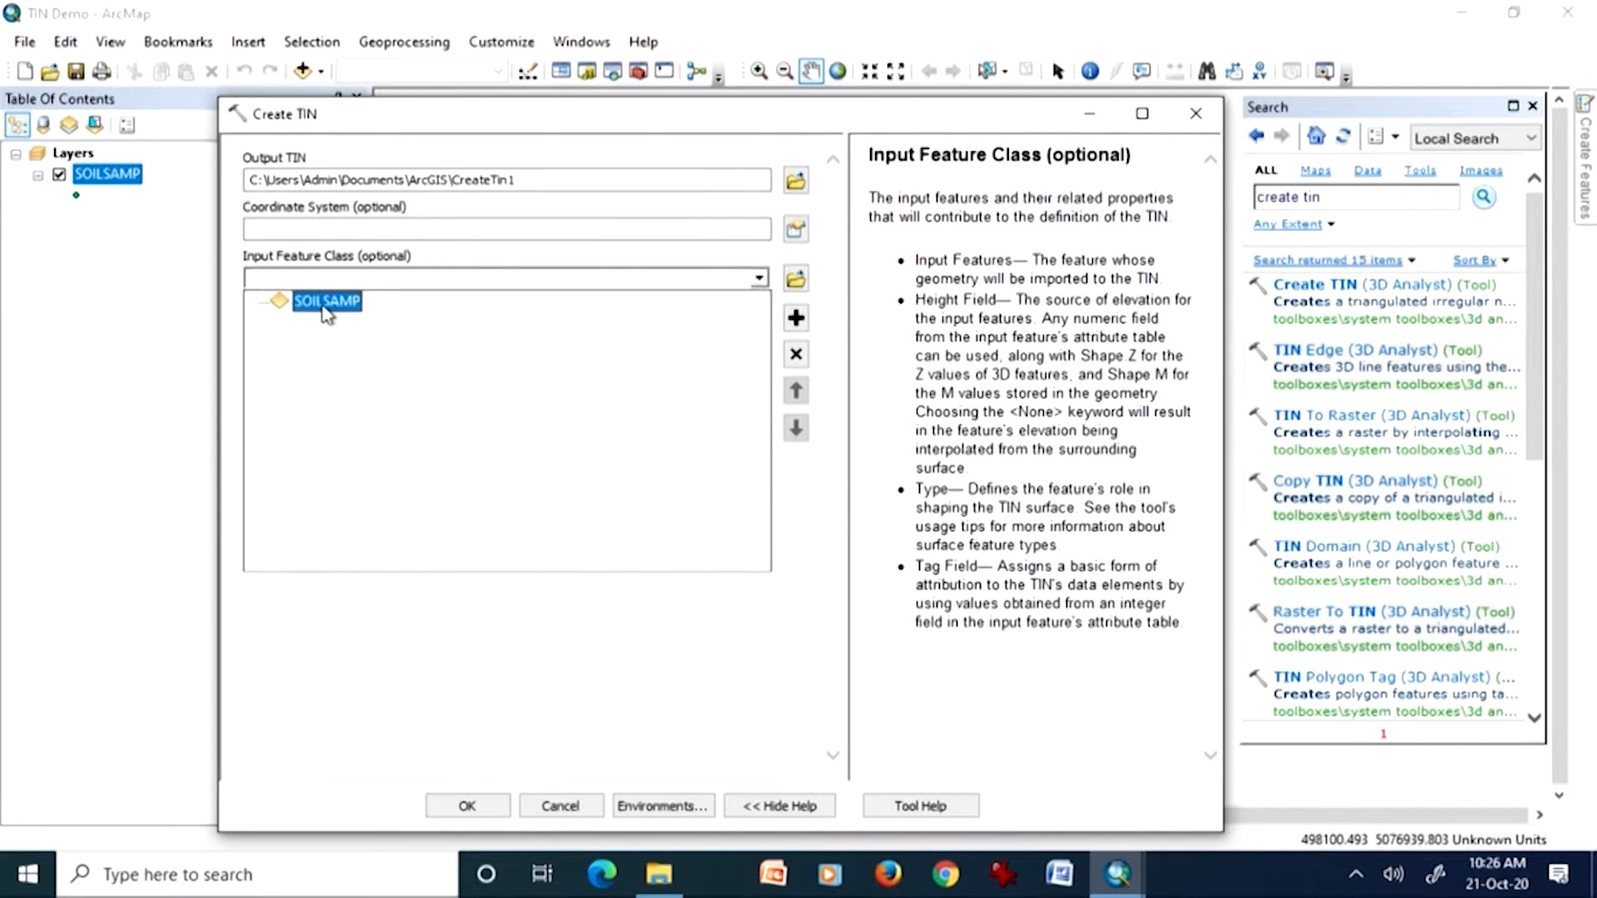
click(335, 311)
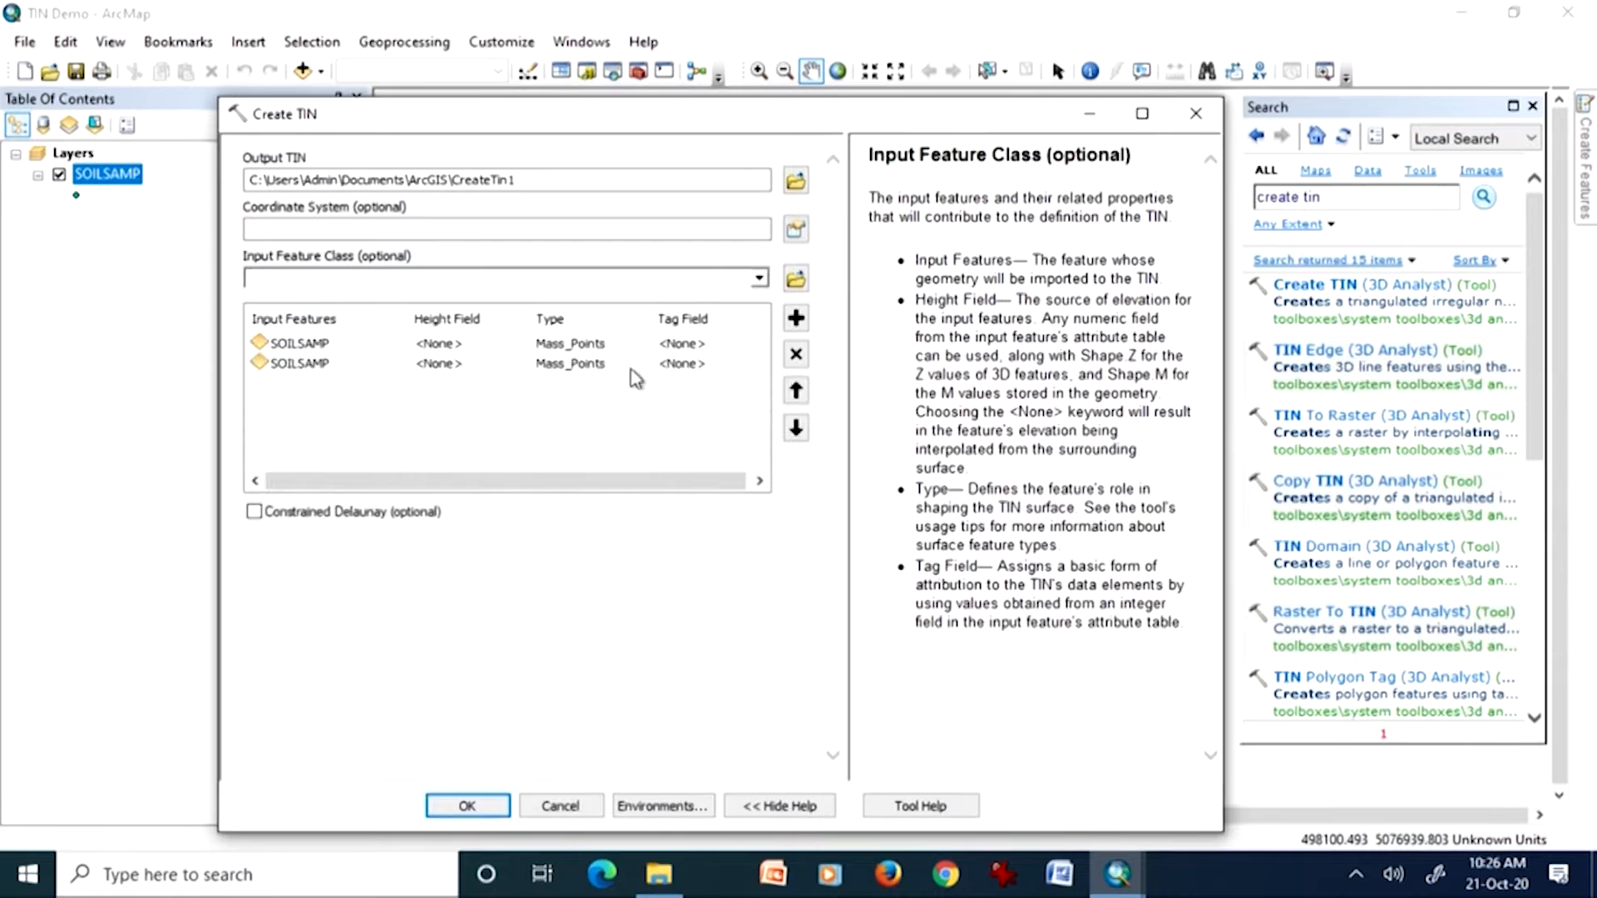
click(319, 366)
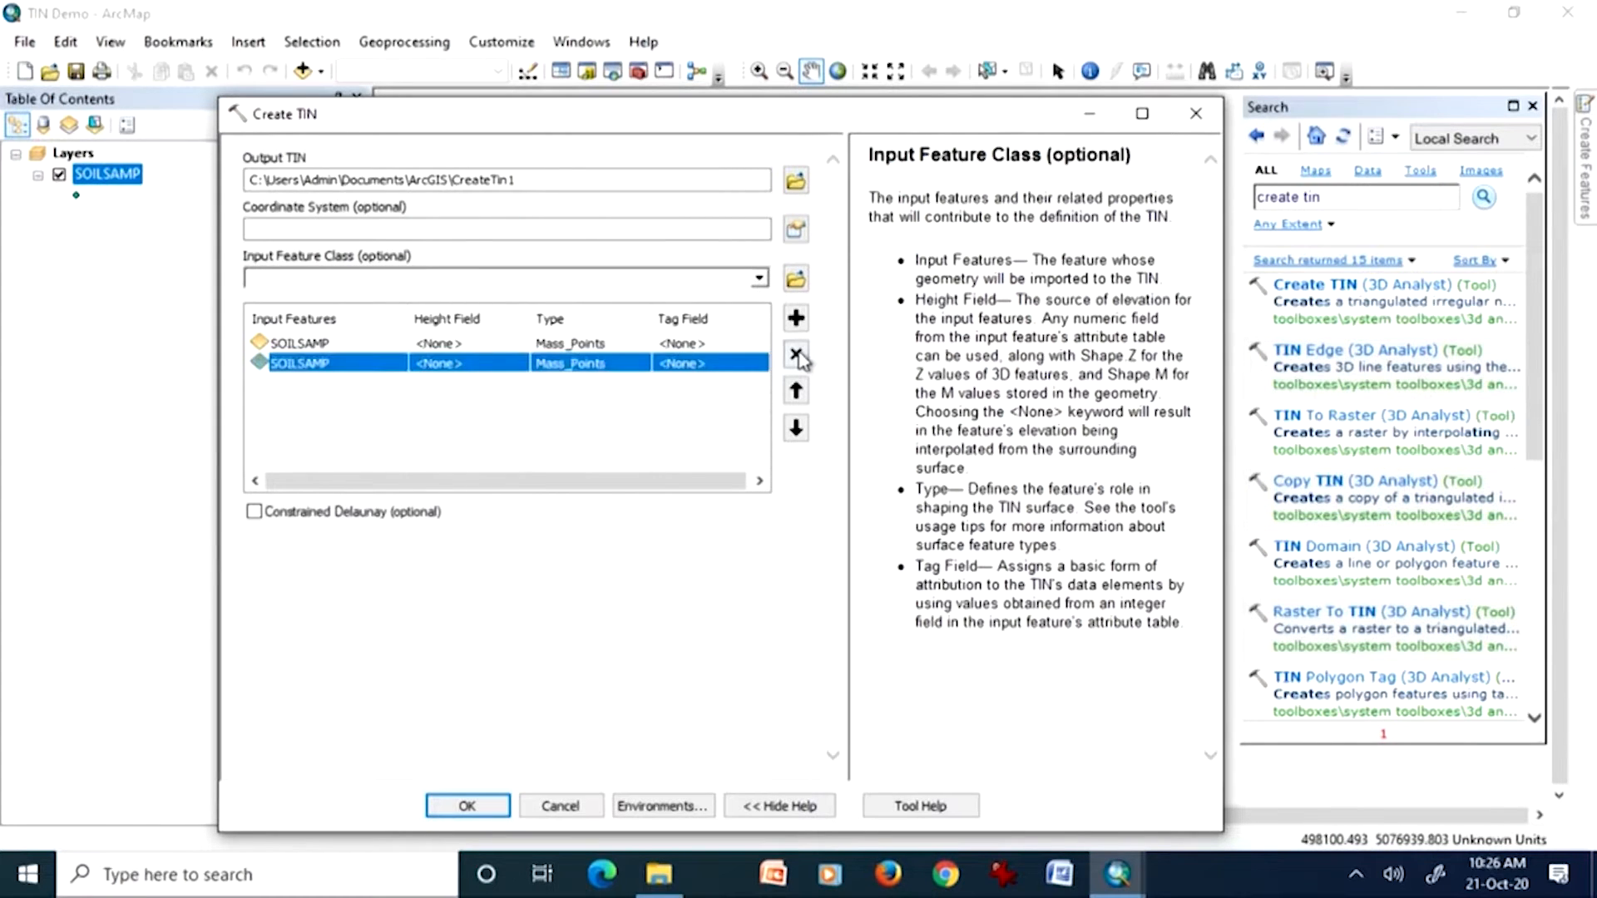
click(796, 354)
Step: Try to create the TIN at output CreateTin1 with ZVAL as the SOILSAMP height field
click(415, 350)
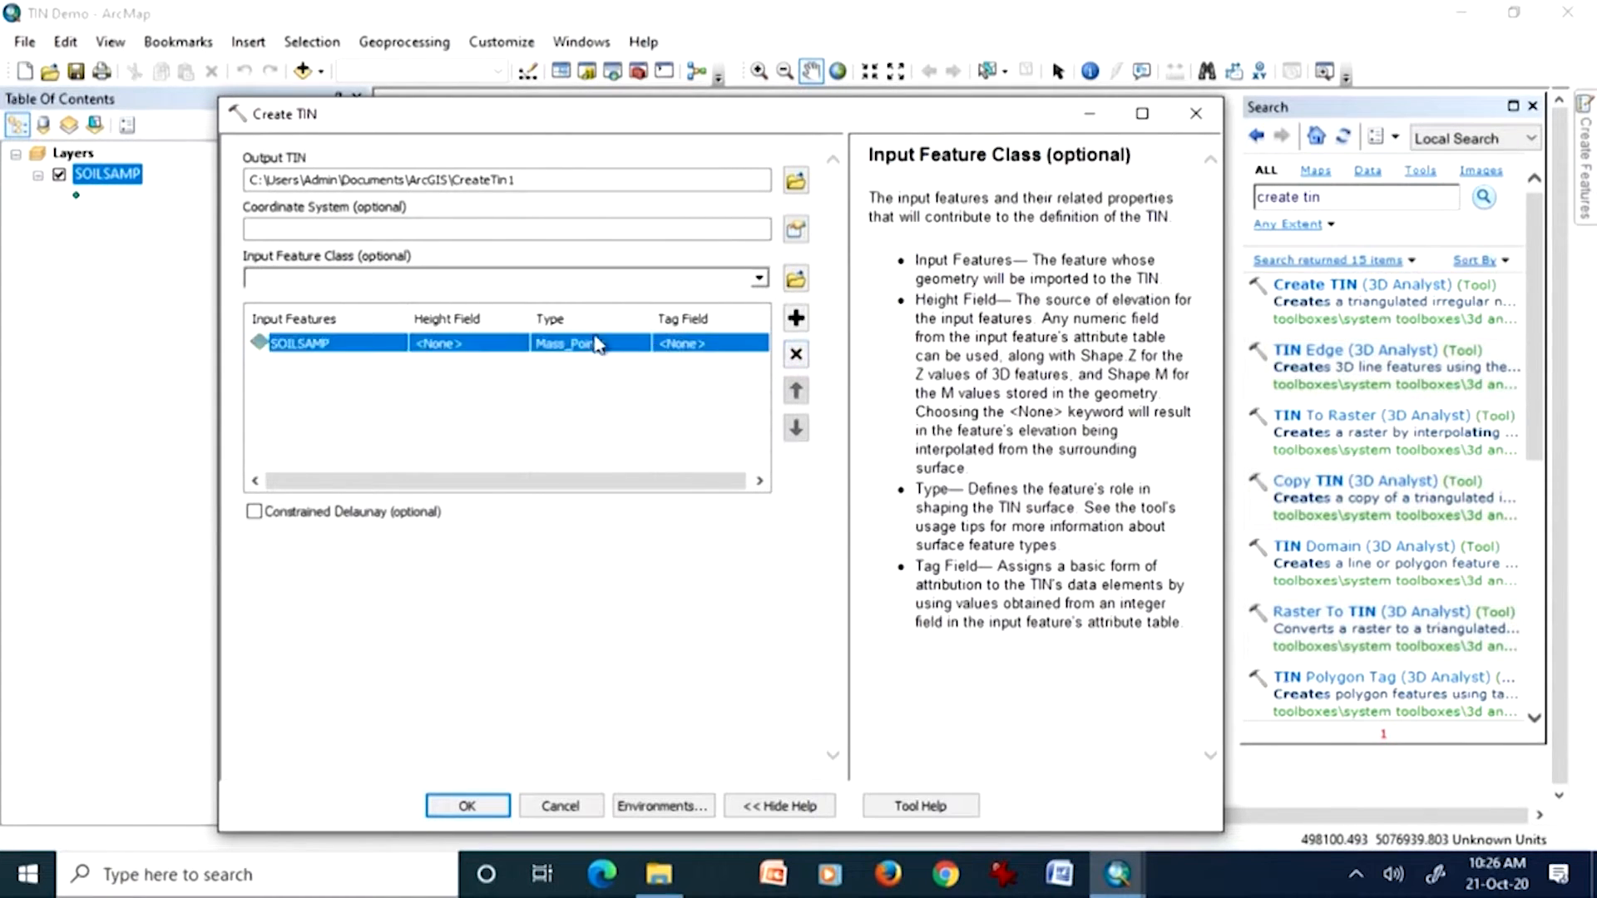
click(687, 349)
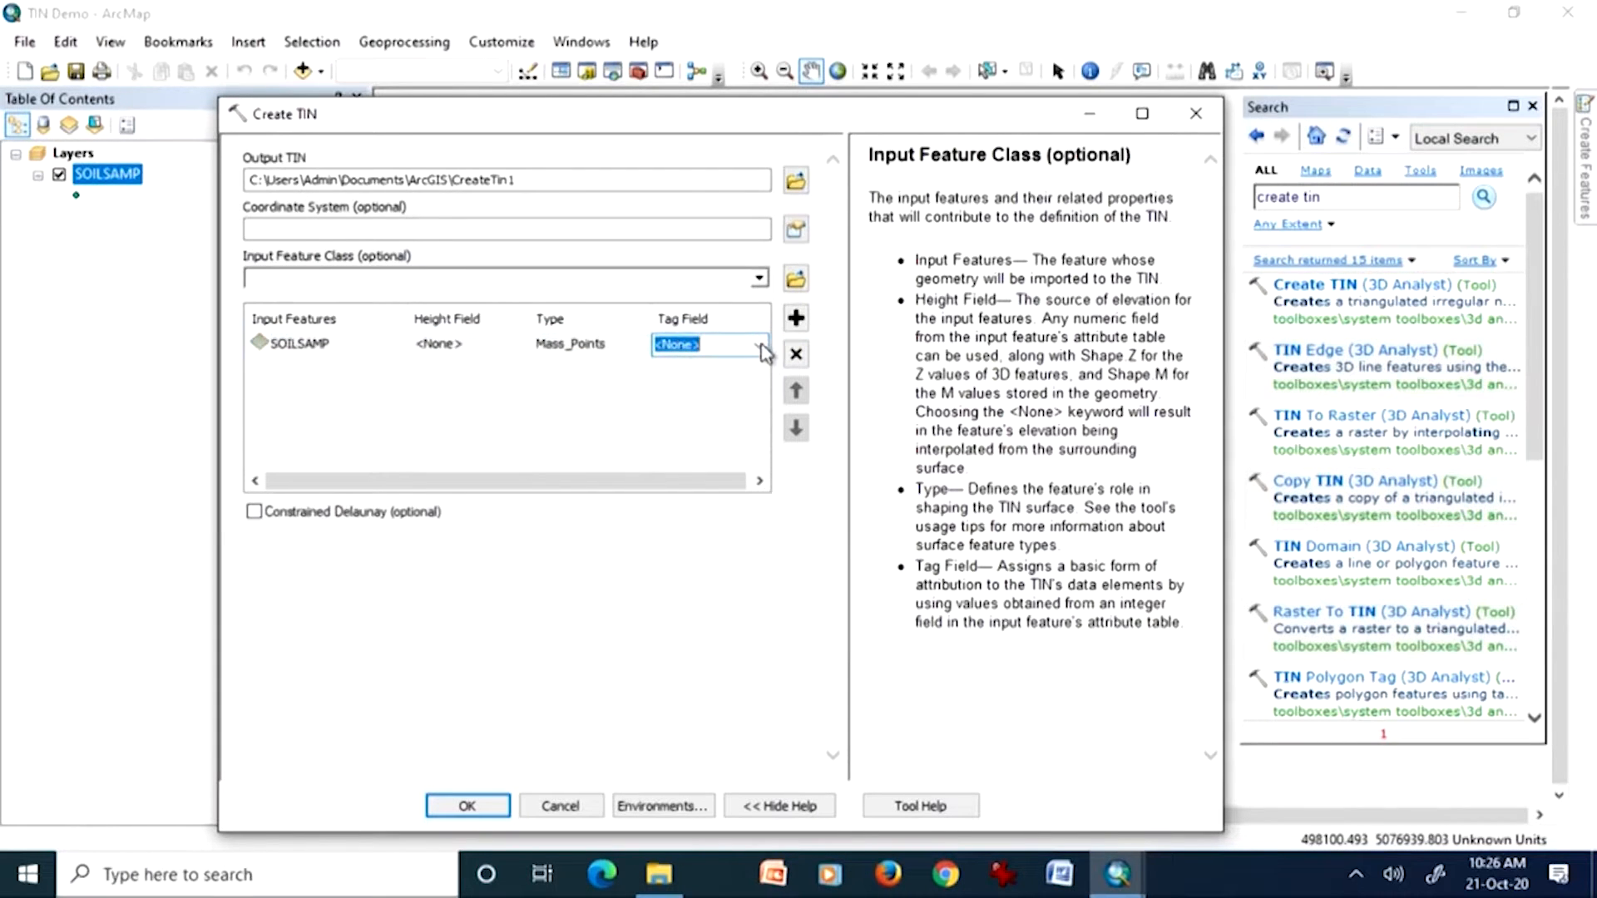
click(477, 348)
click(522, 346)
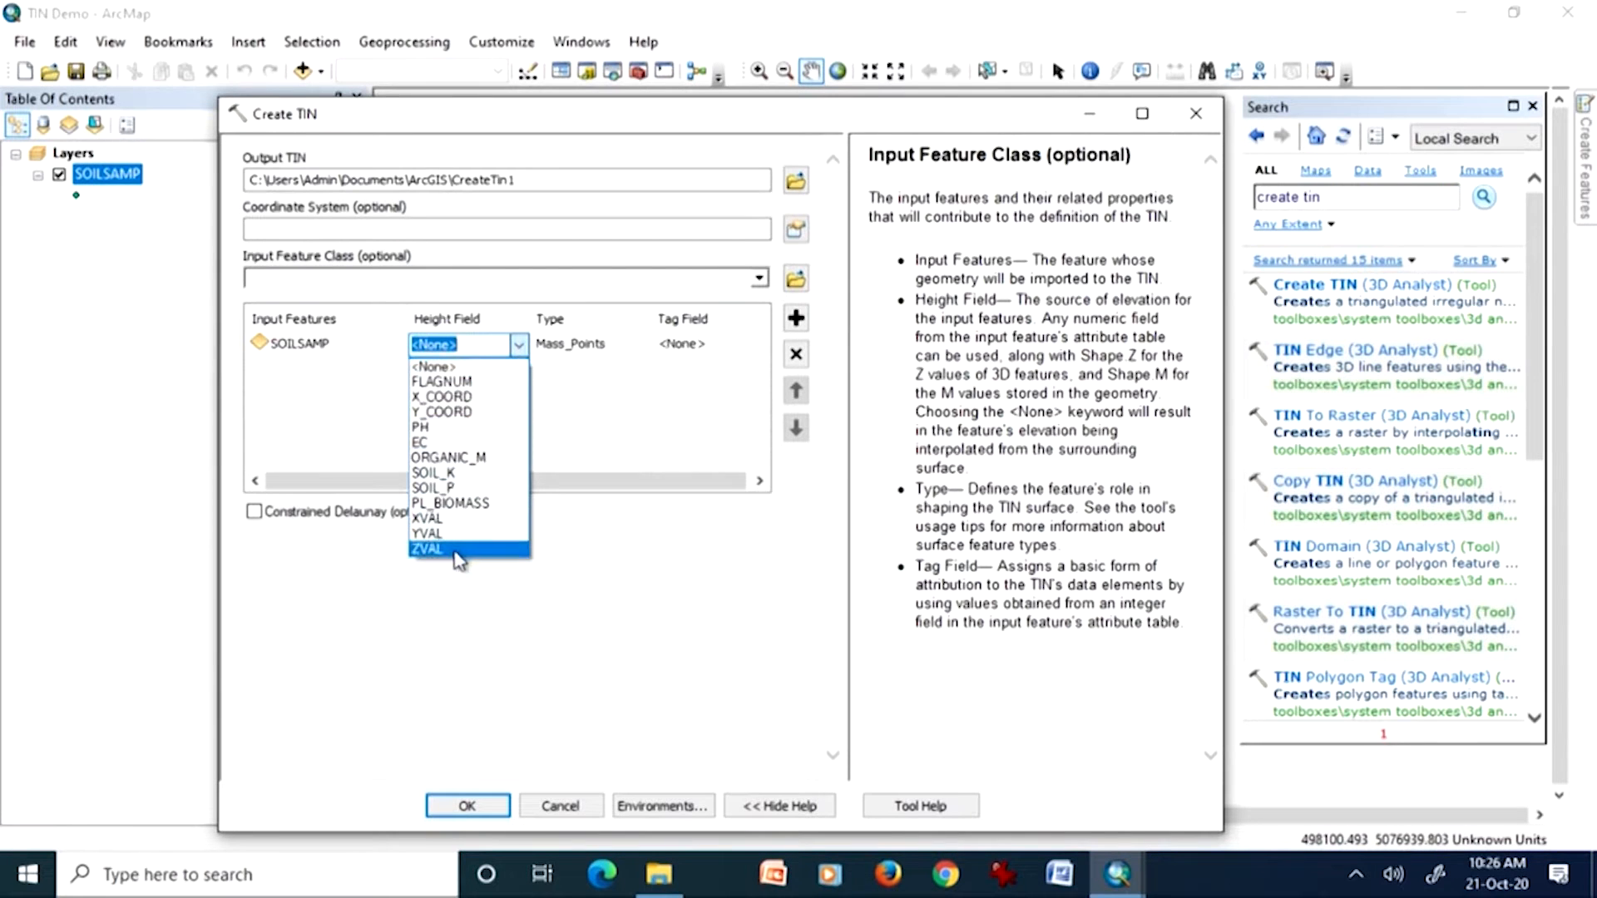
click(459, 550)
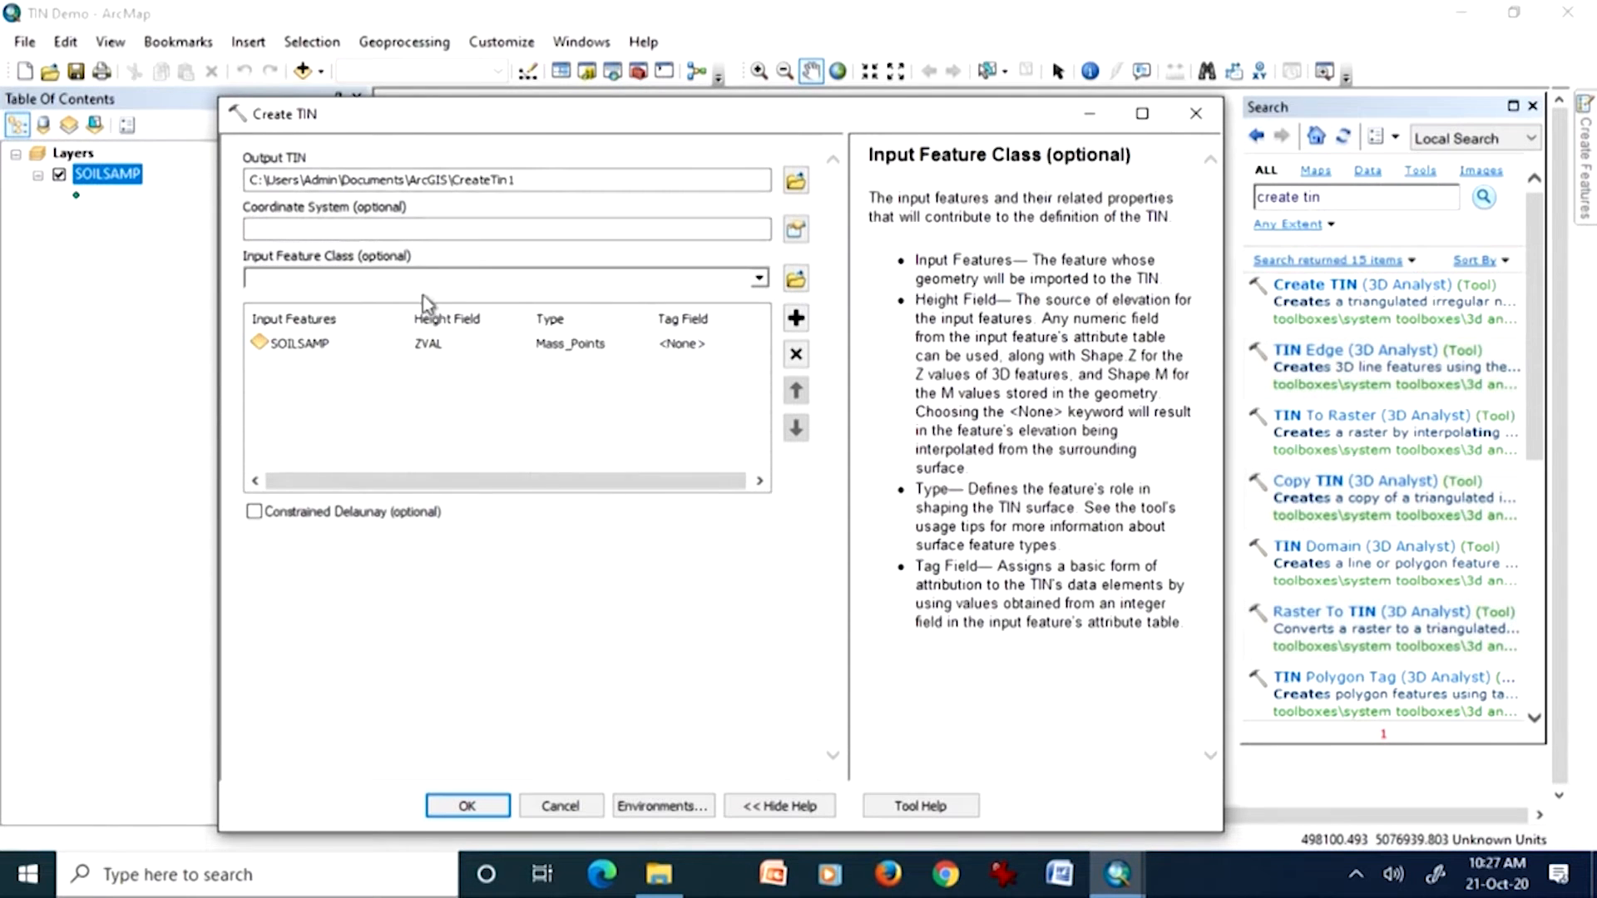
click(470, 807)
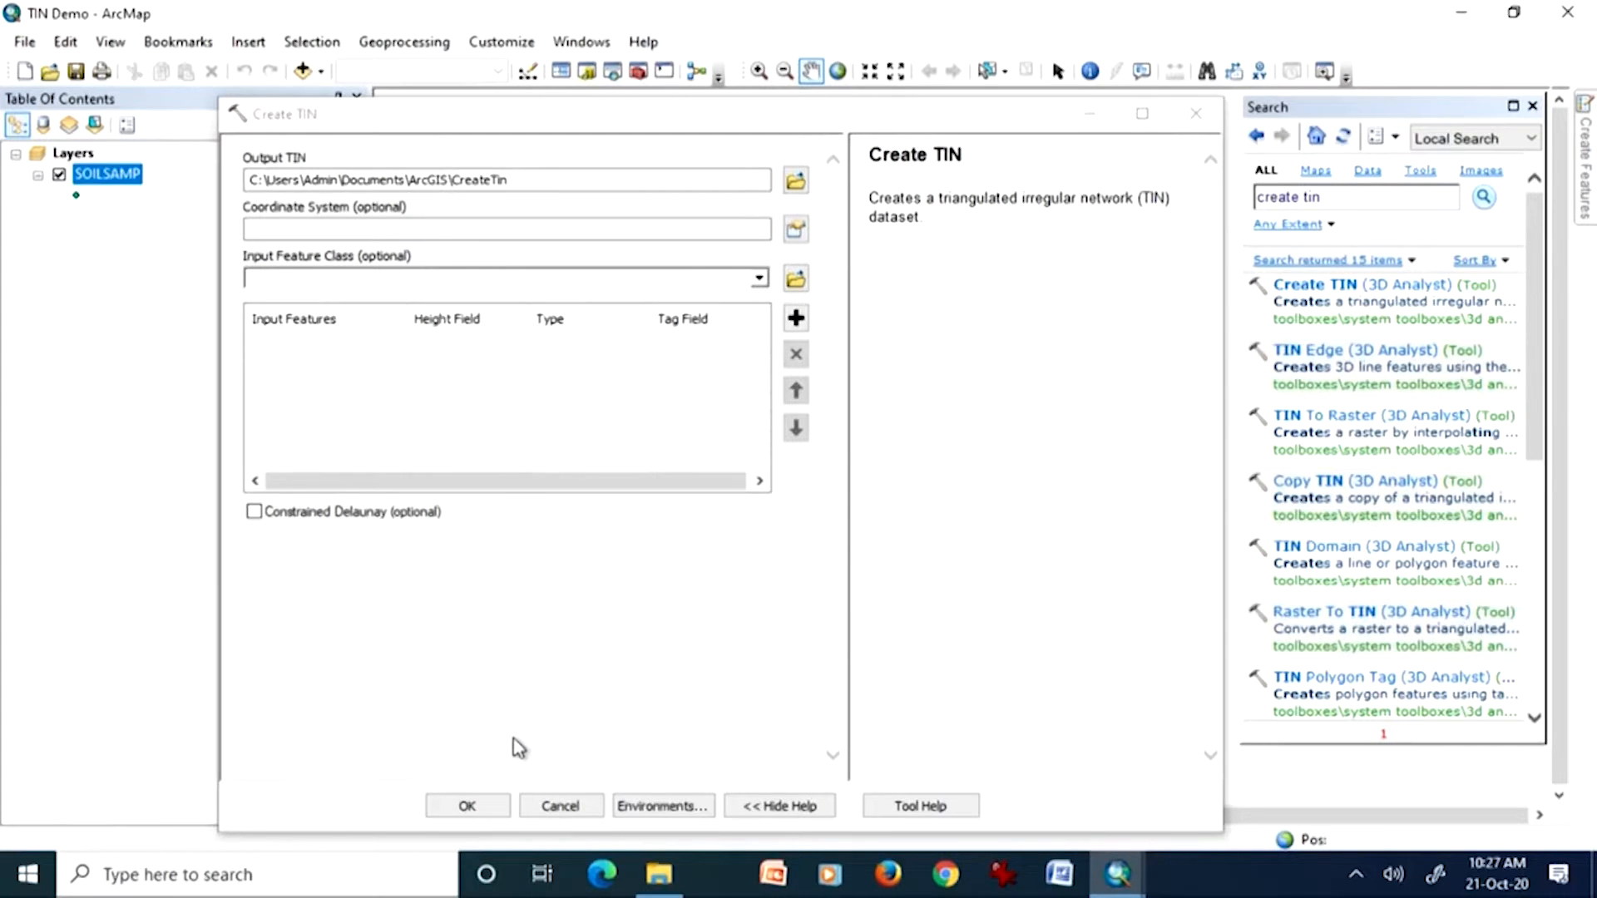
click(1091, 115)
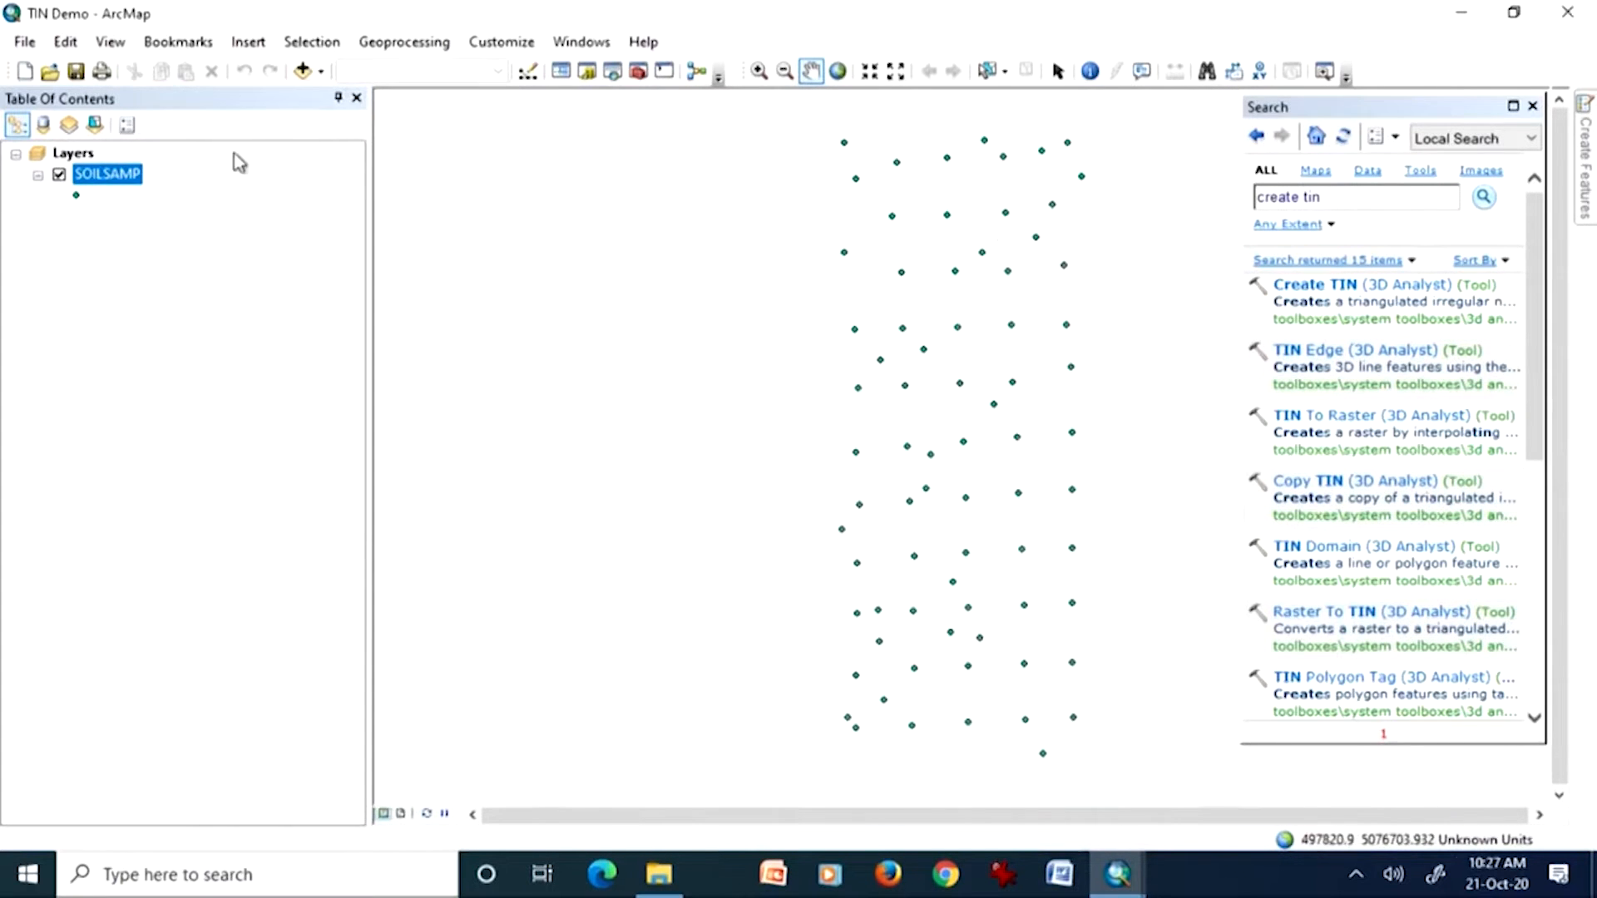
click(1118, 874)
click(1154, 719)
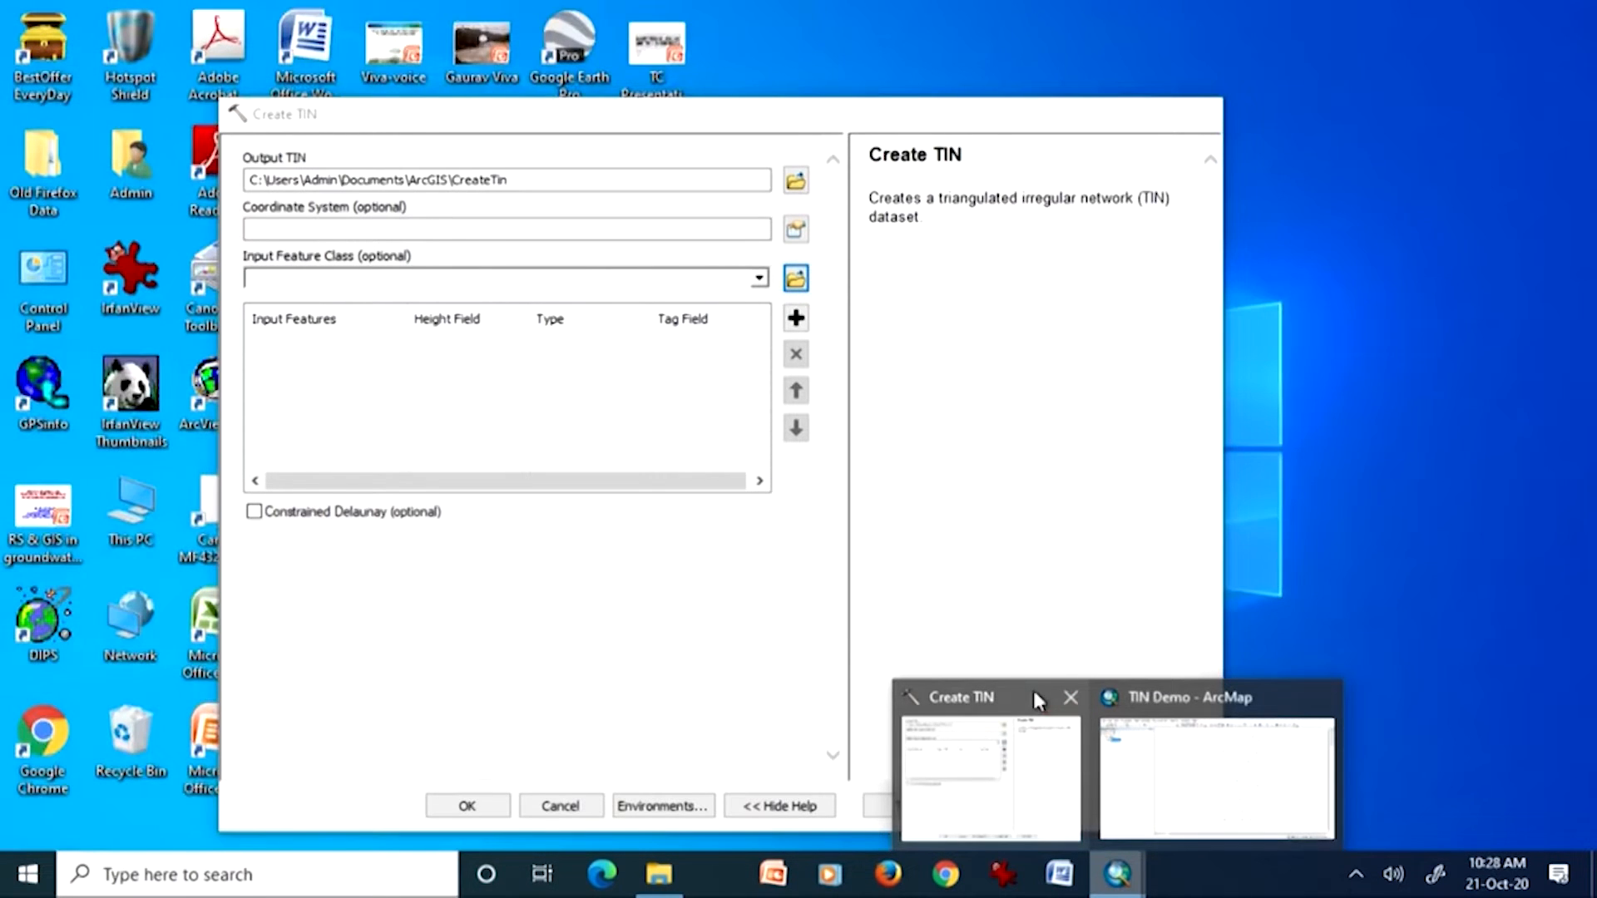
click(1032, 701)
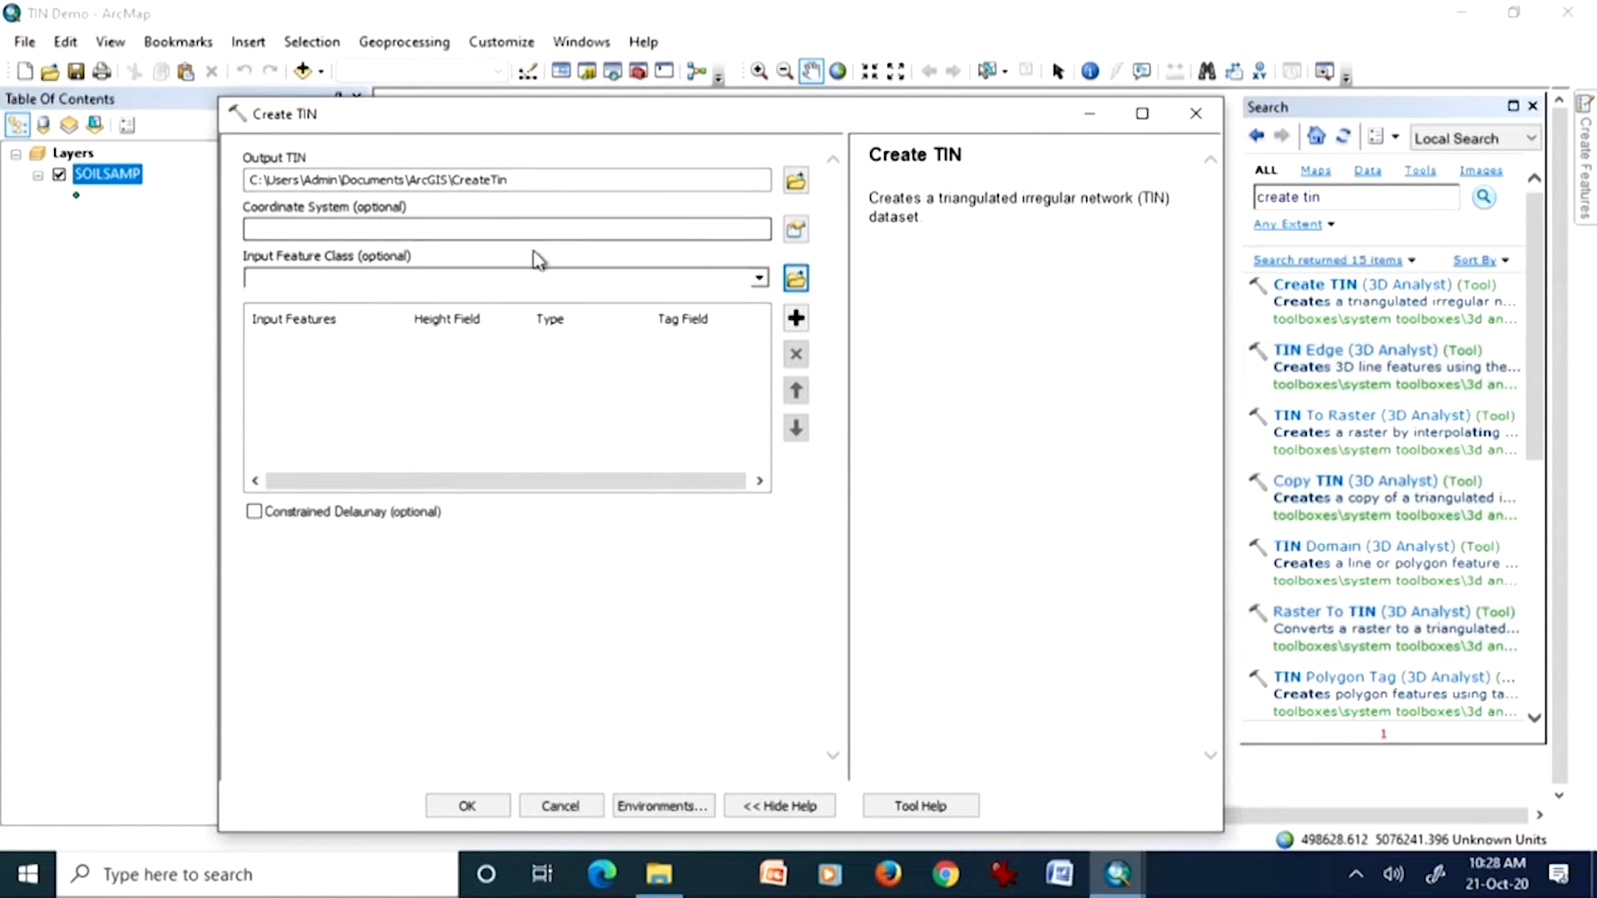
Step: Add SOILSAMP as the input feature class of Create TIN and set its height field to ZVAL
click(757, 278)
click(338, 310)
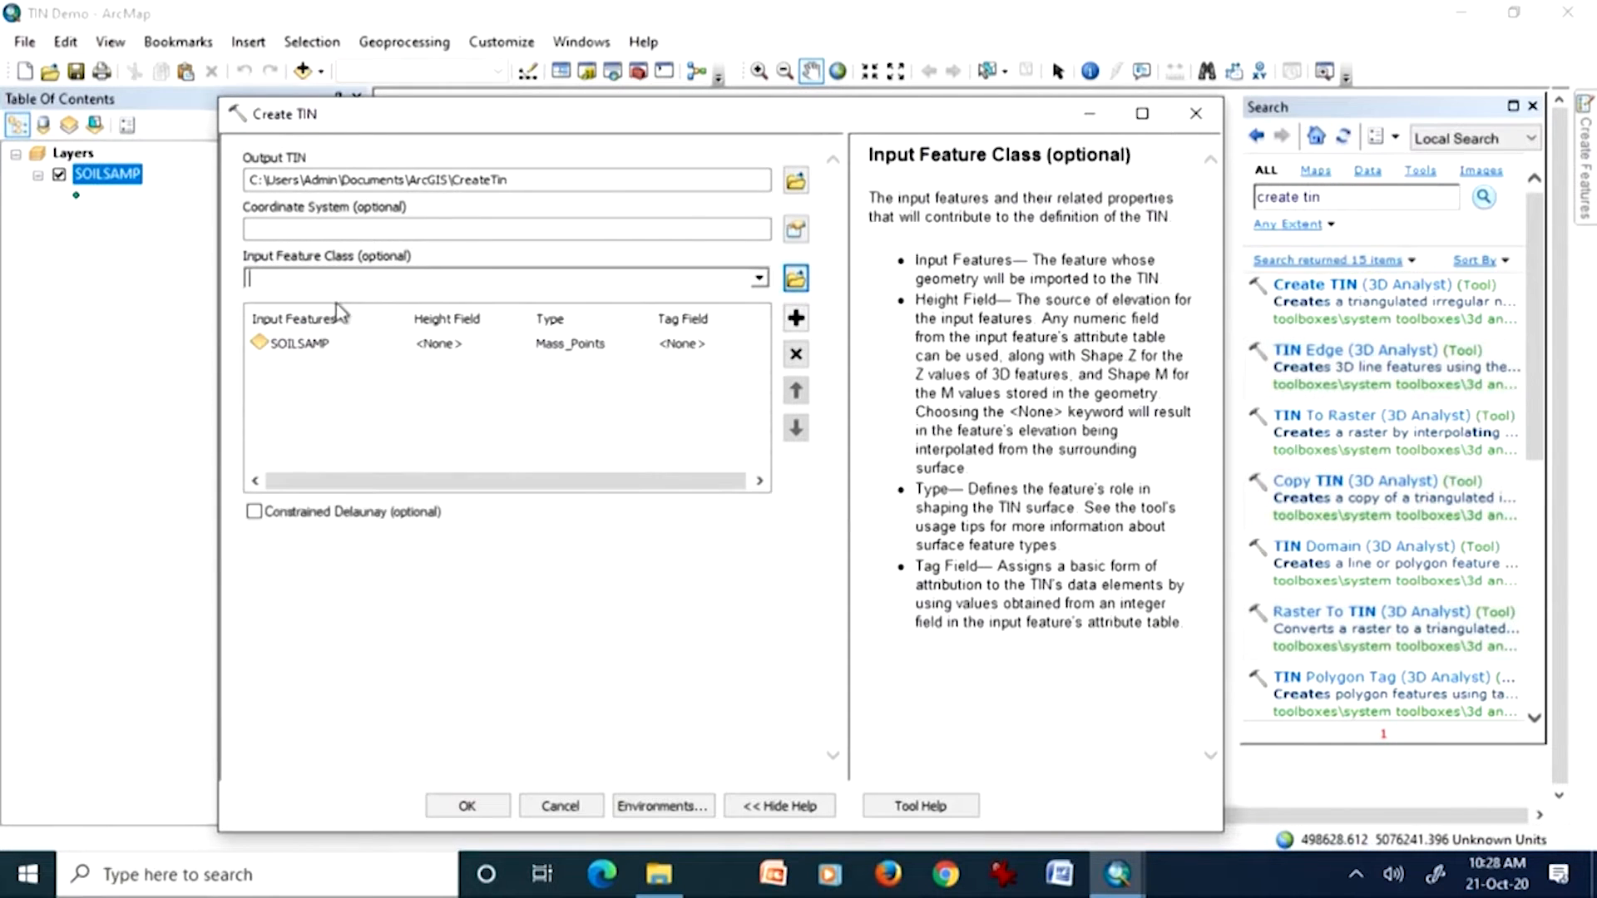
click(440, 349)
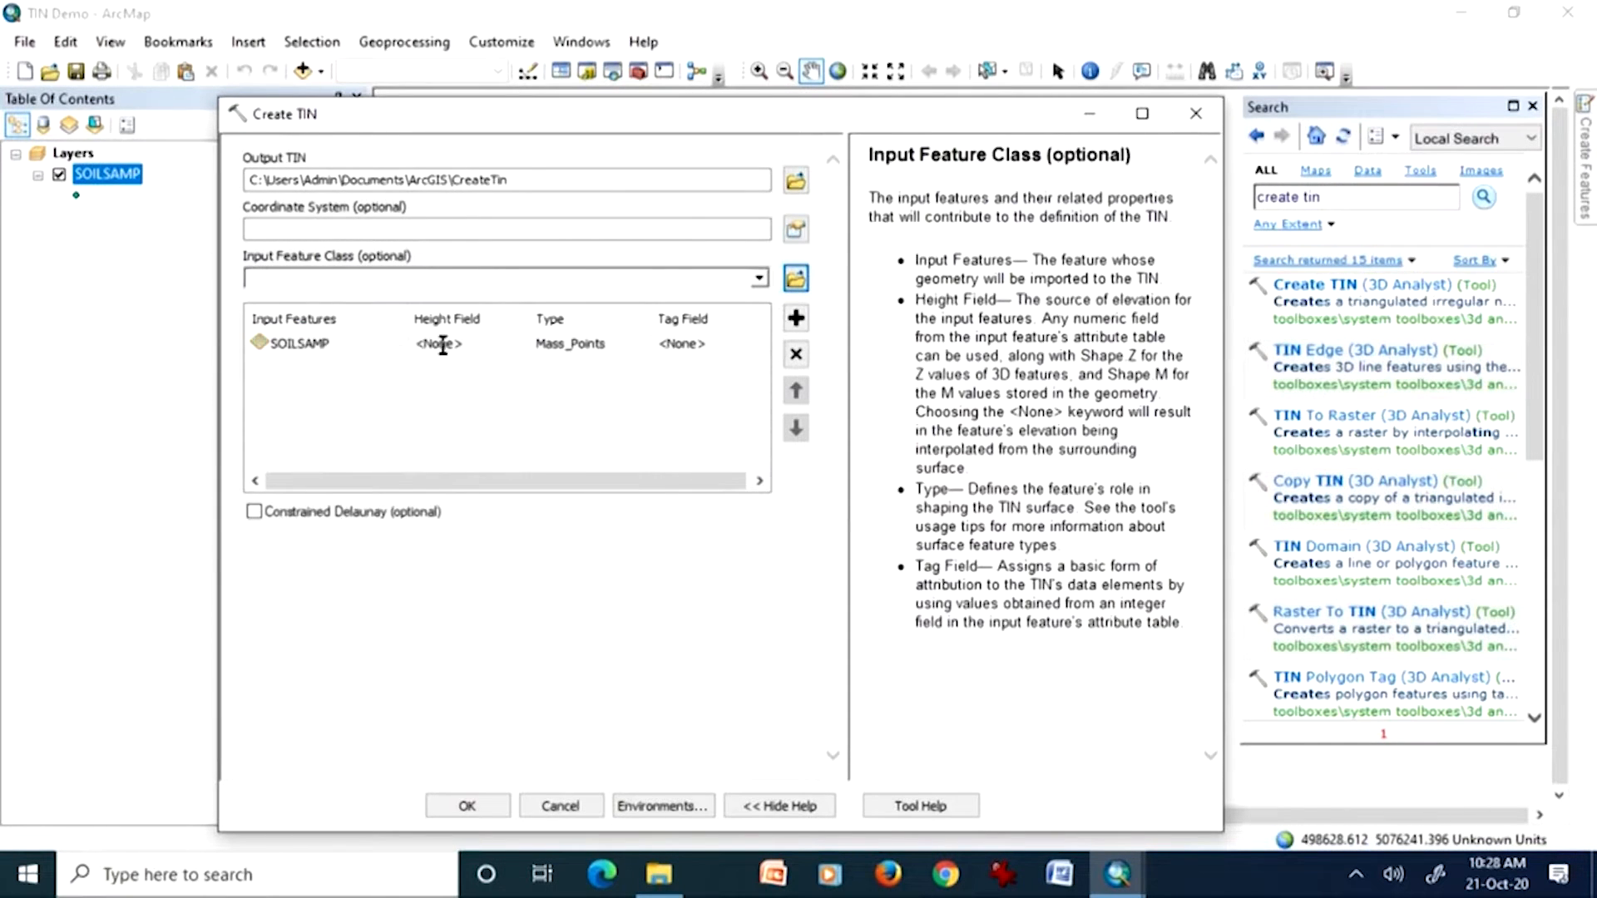
click(518, 346)
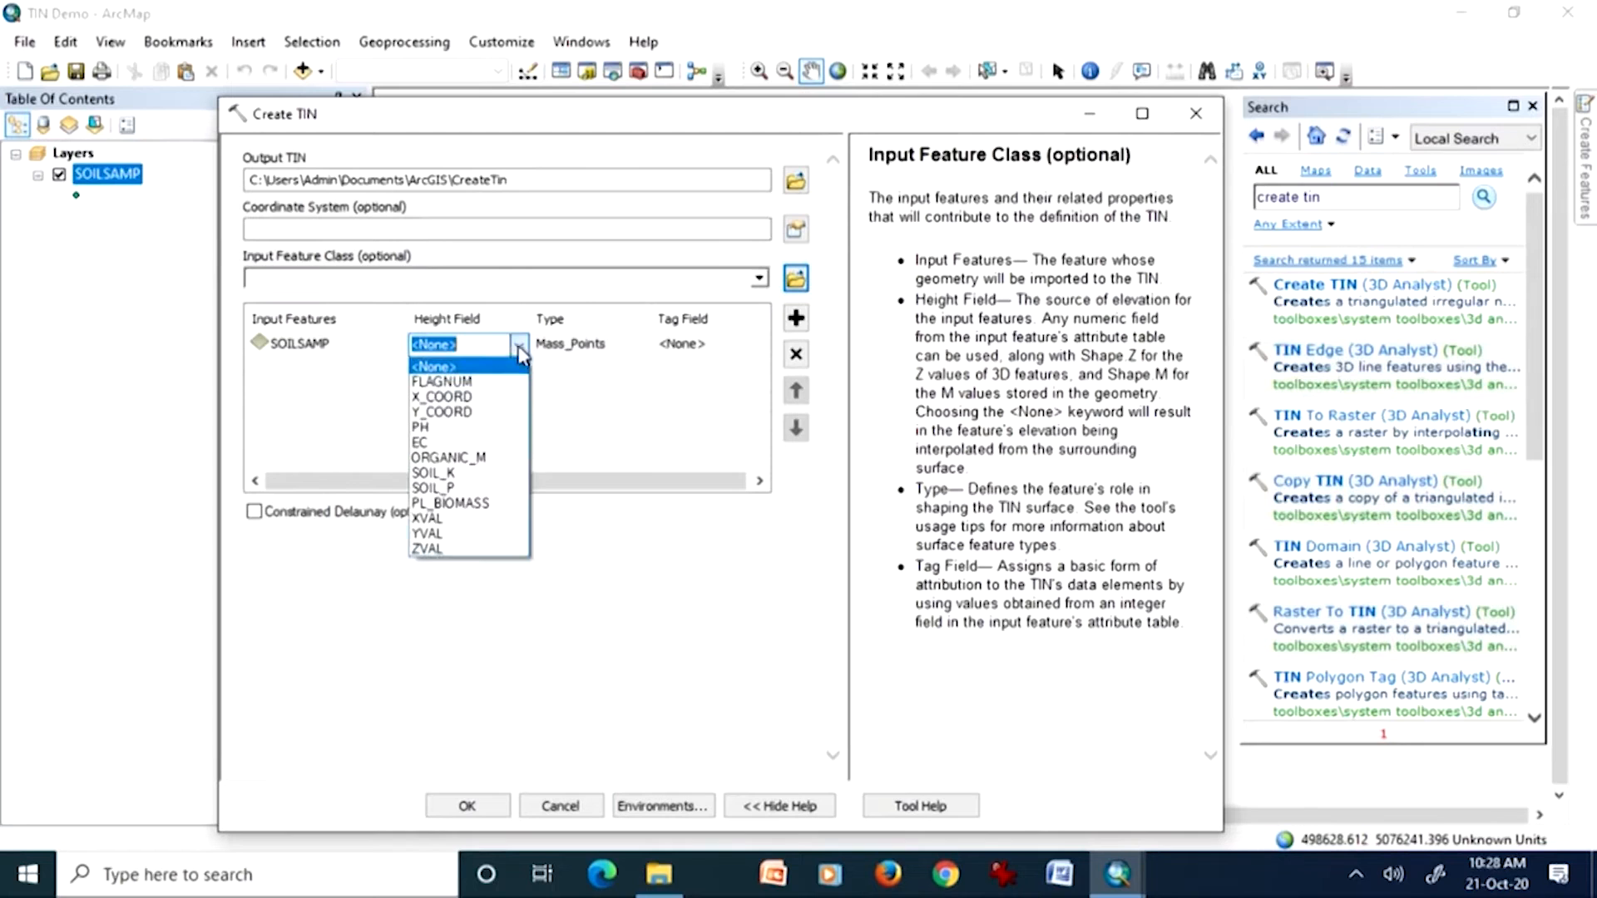
click(498, 550)
Step: Decline the ActiveX interaction, run Create TIN with Constrained Delaunay left off, and close the tool window
click(254, 511)
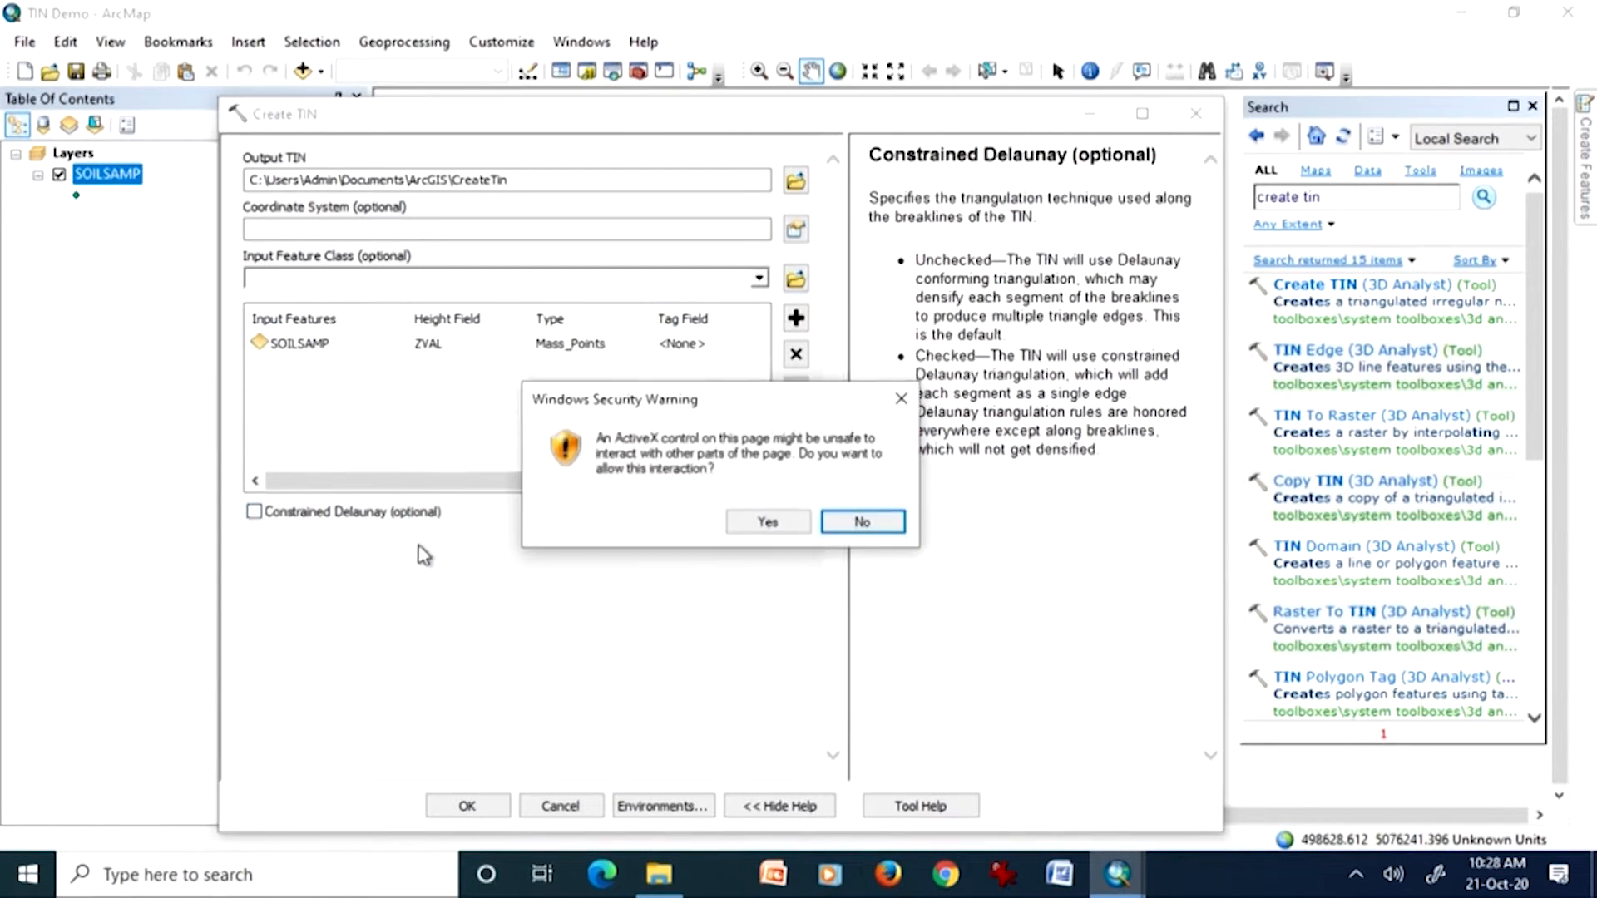
click(841, 524)
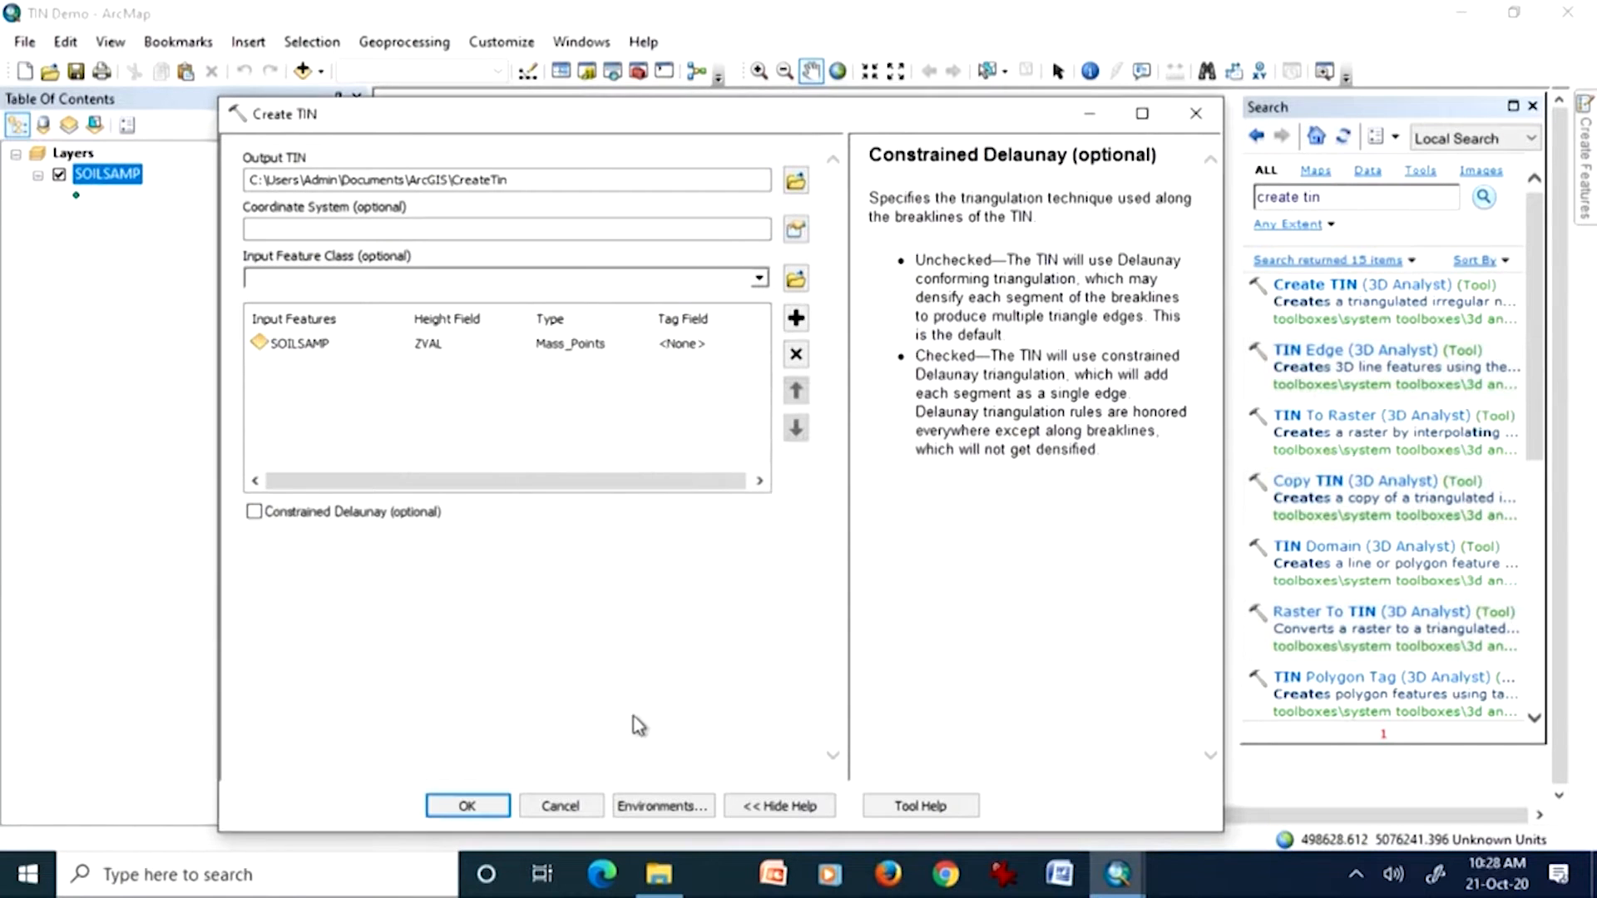
click(490, 817)
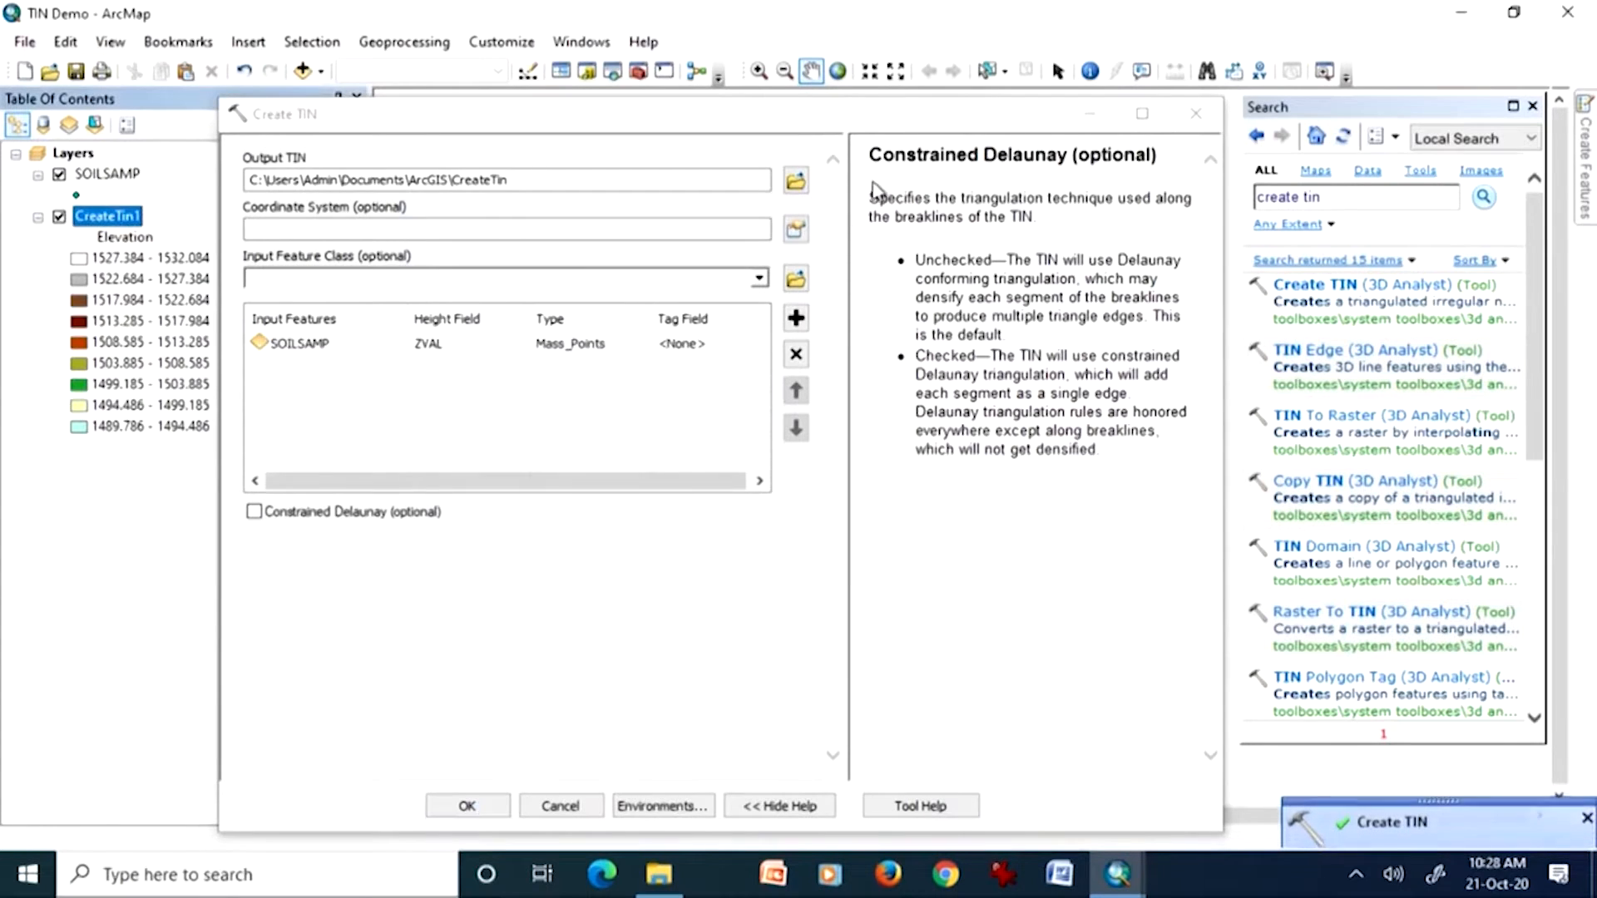
click(1195, 114)
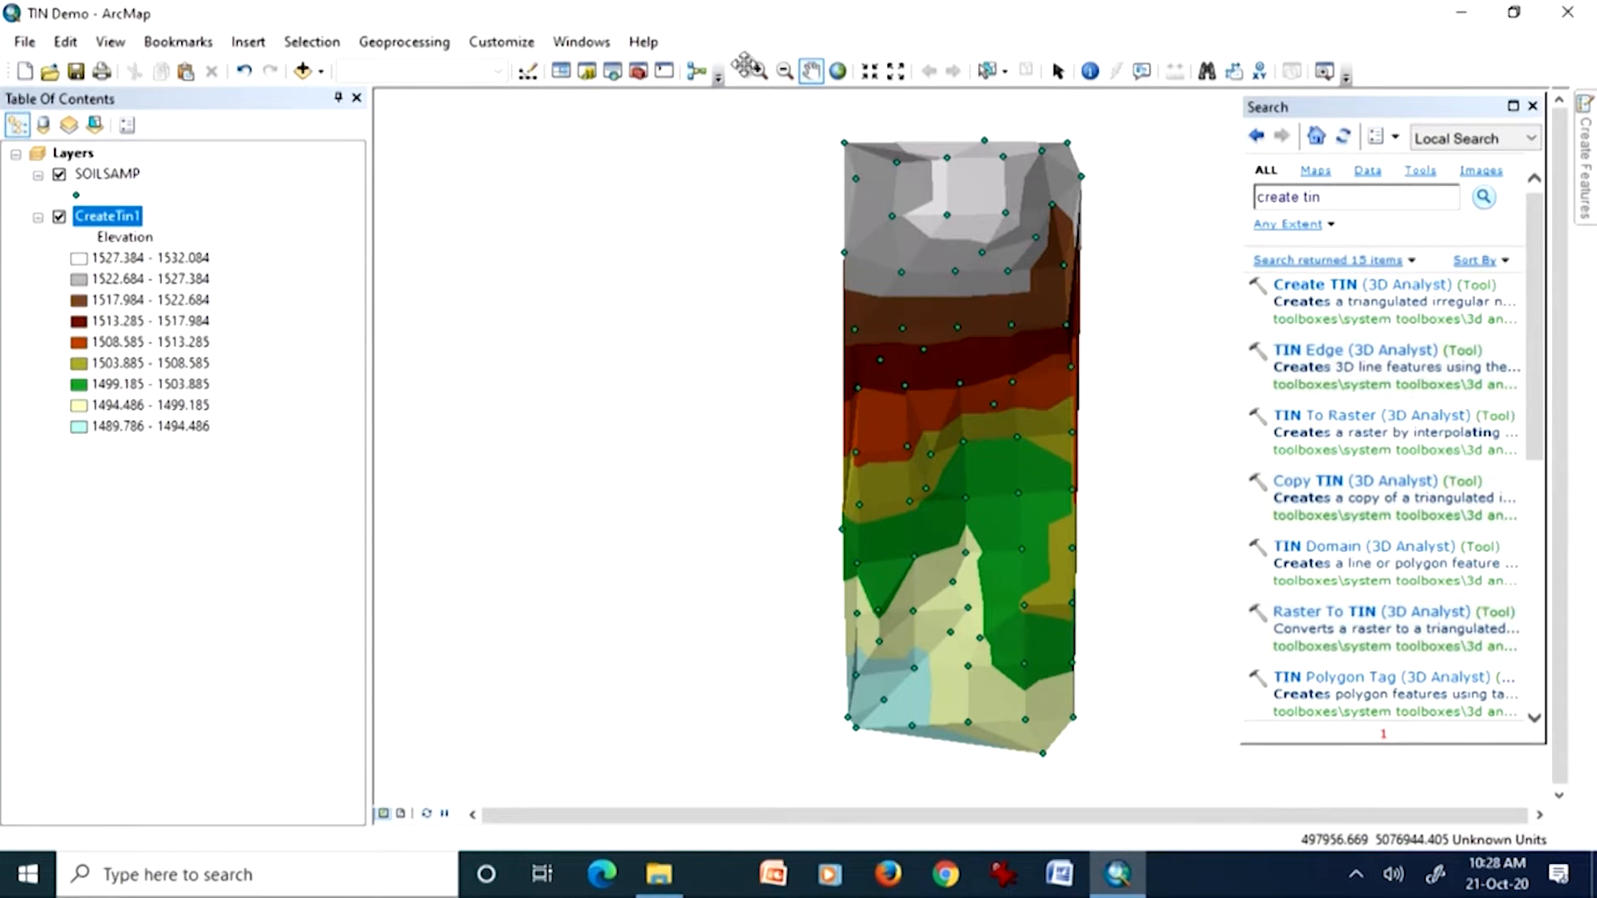
Step: Change the SOILSAMP point symbol's color to red
click(759, 73)
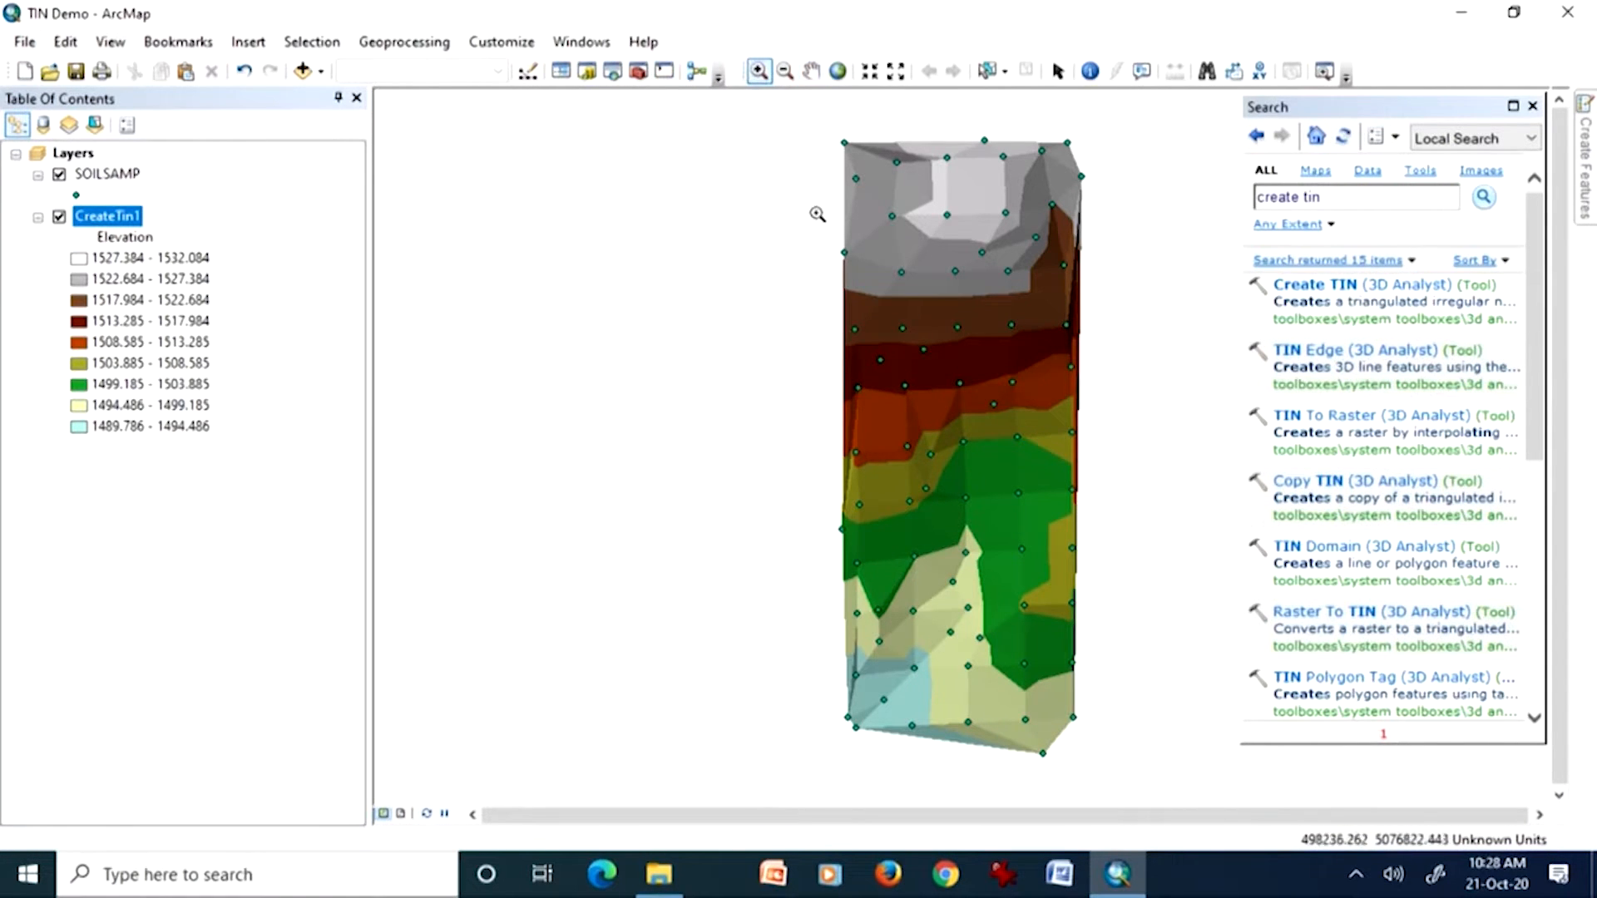
drag(826, 234, 881, 432)
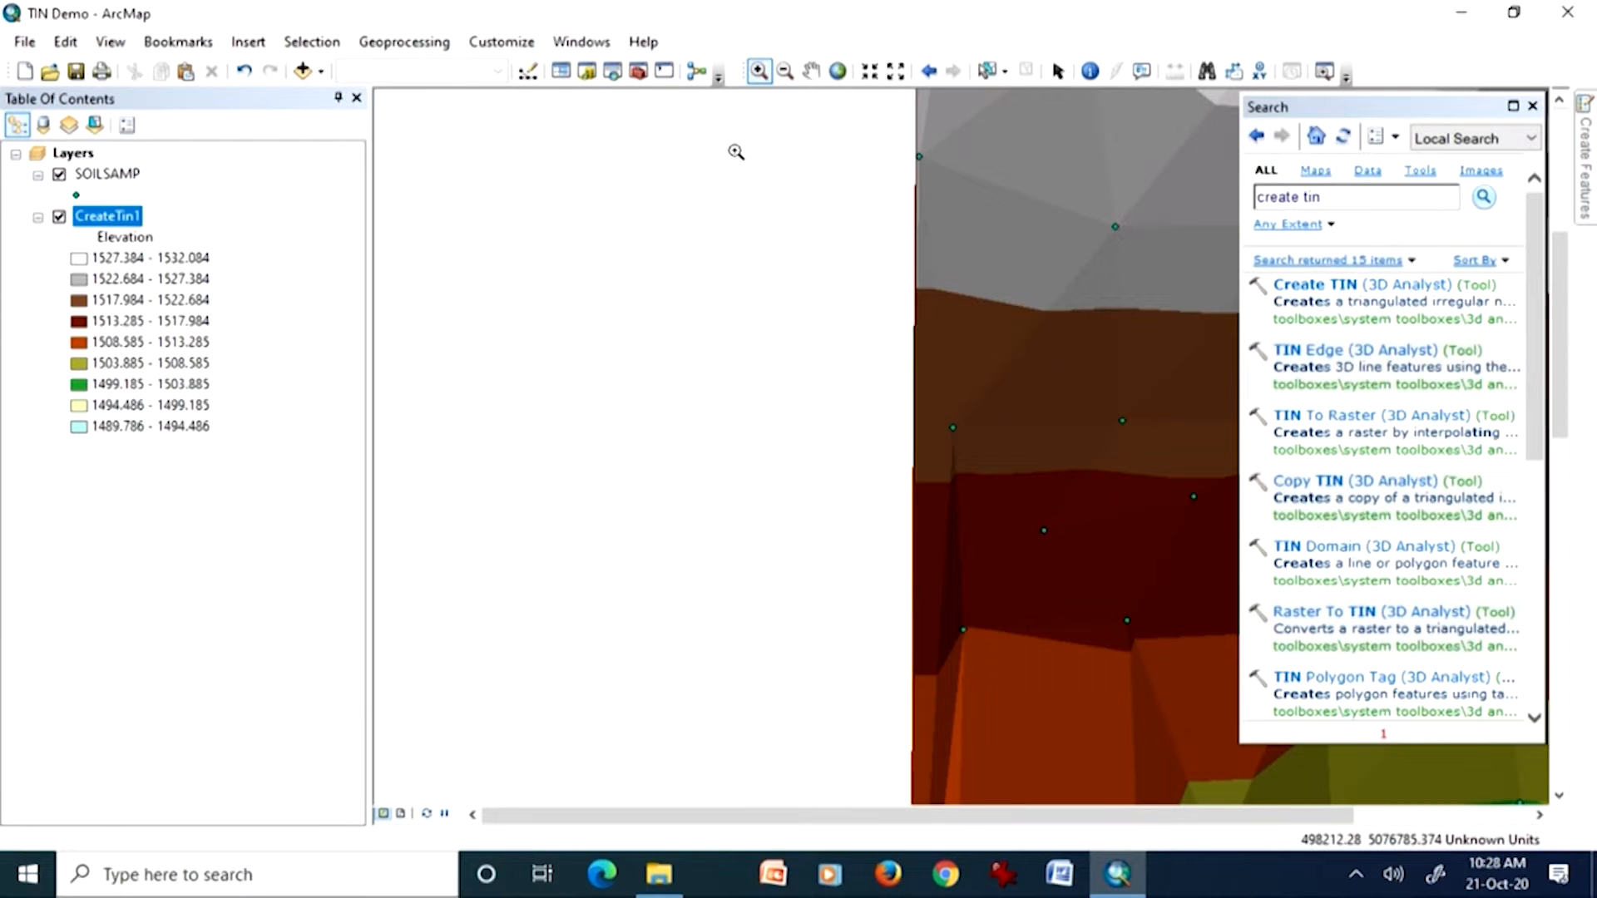
click(929, 71)
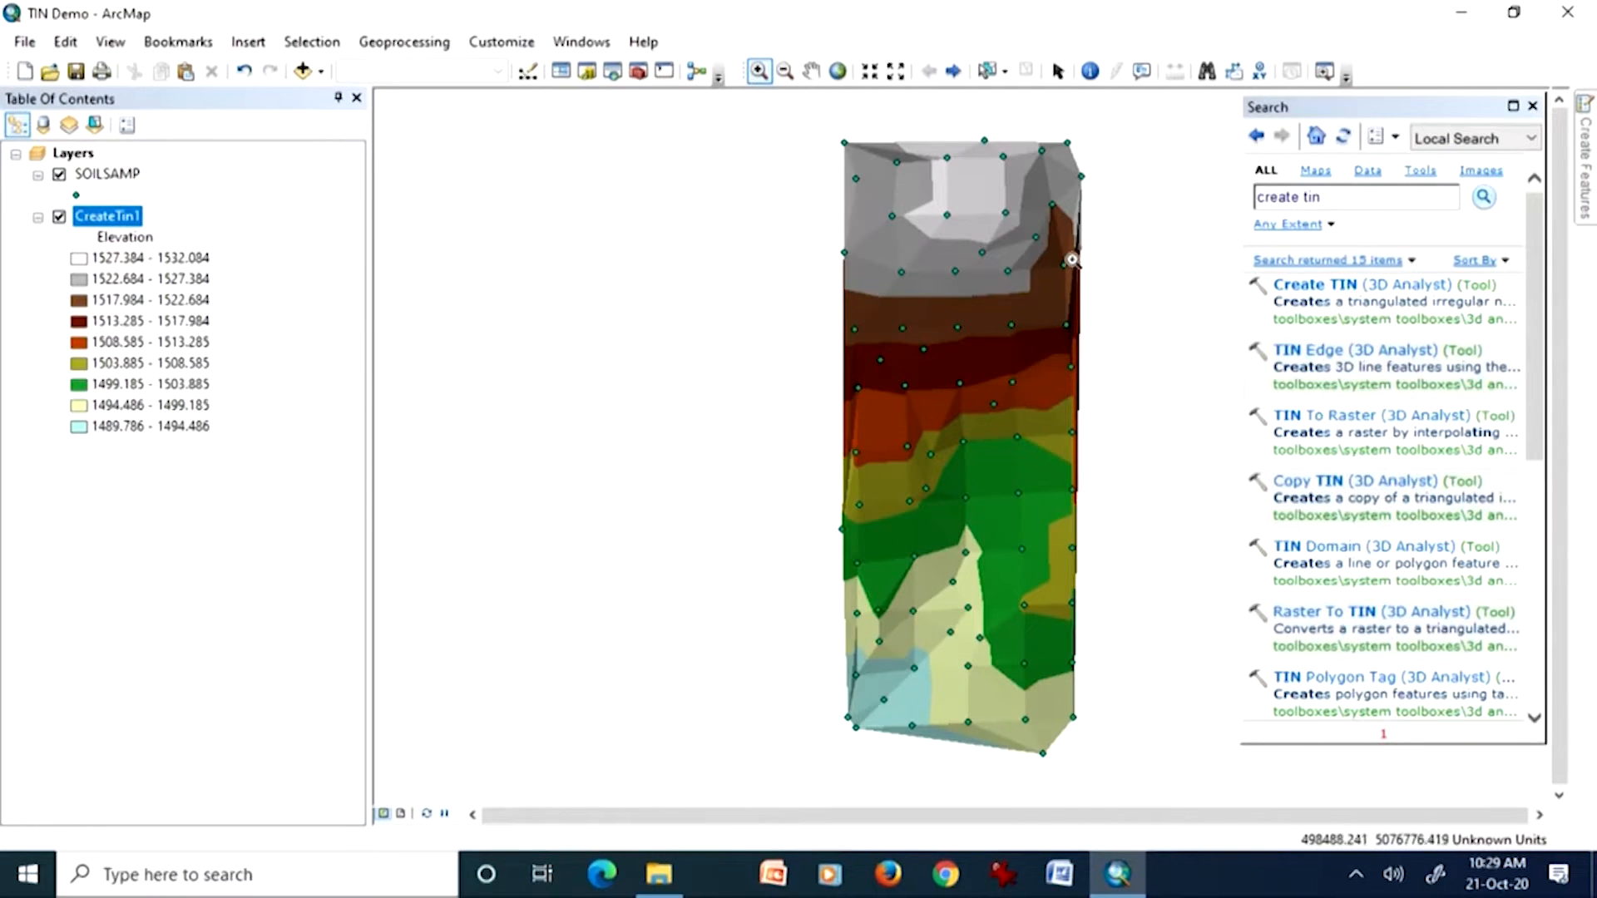
drag(1098, 766, 1002, 678)
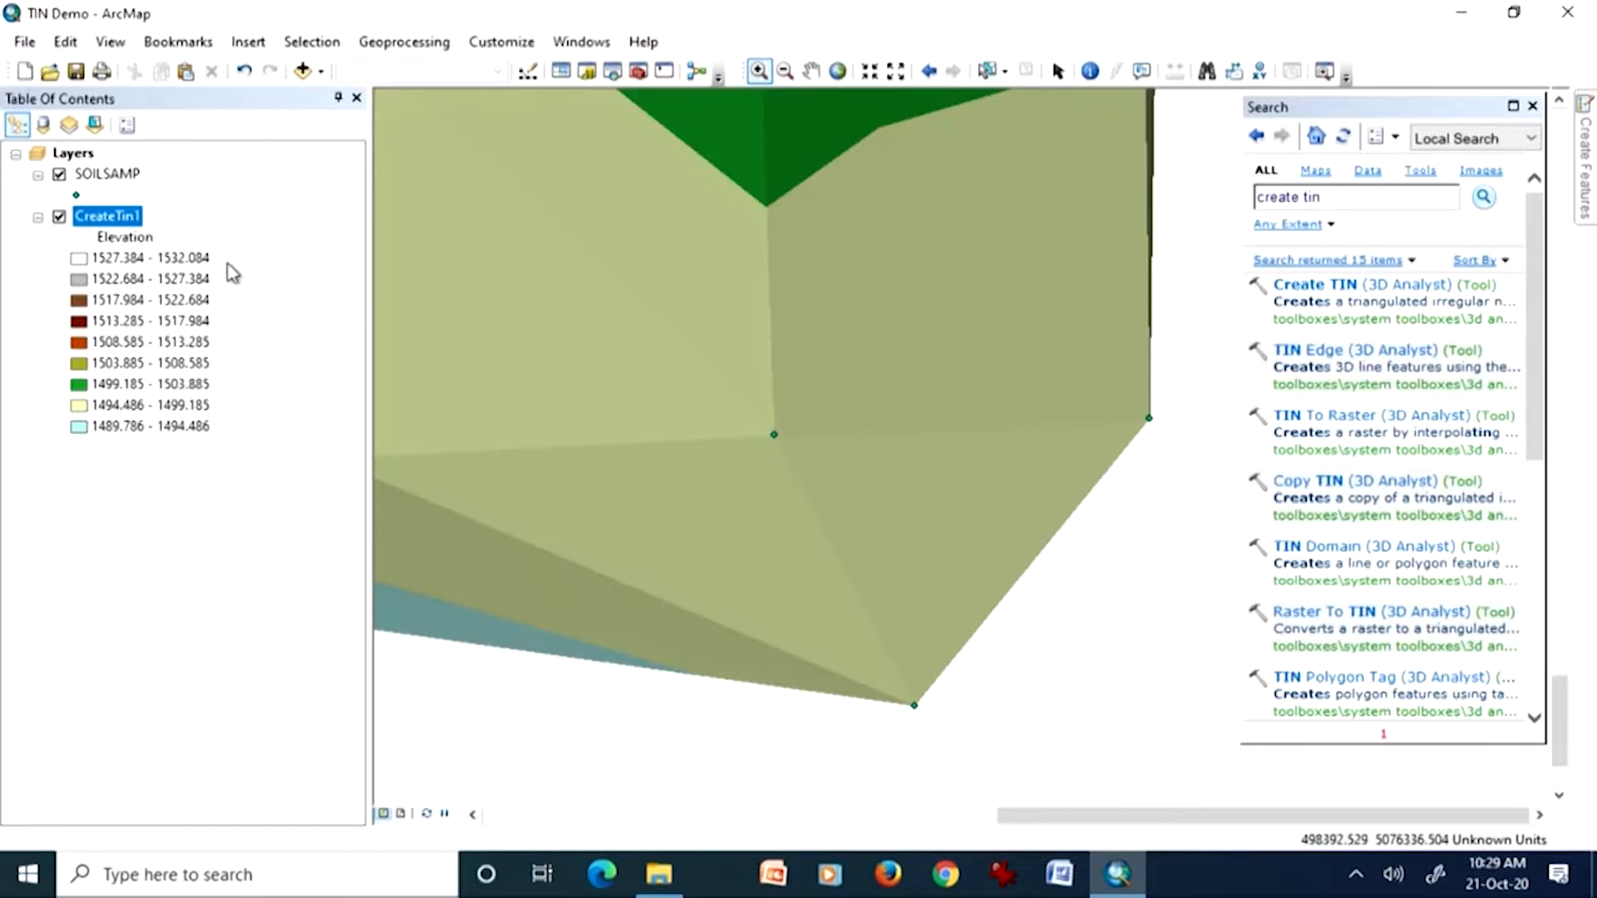
click(76, 195)
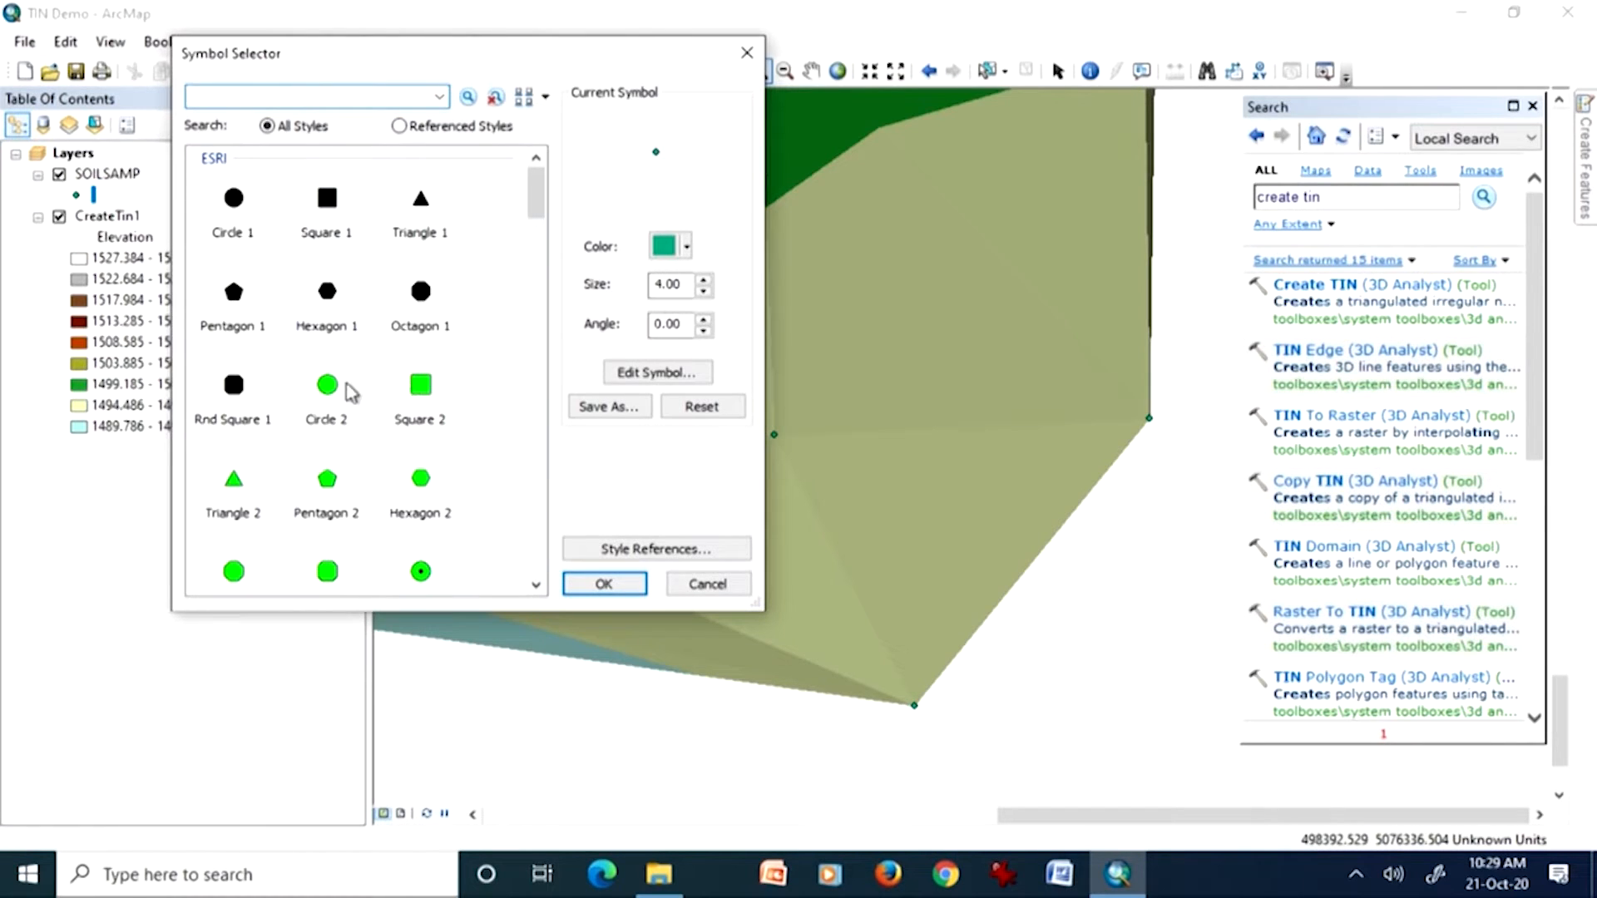
click(670, 250)
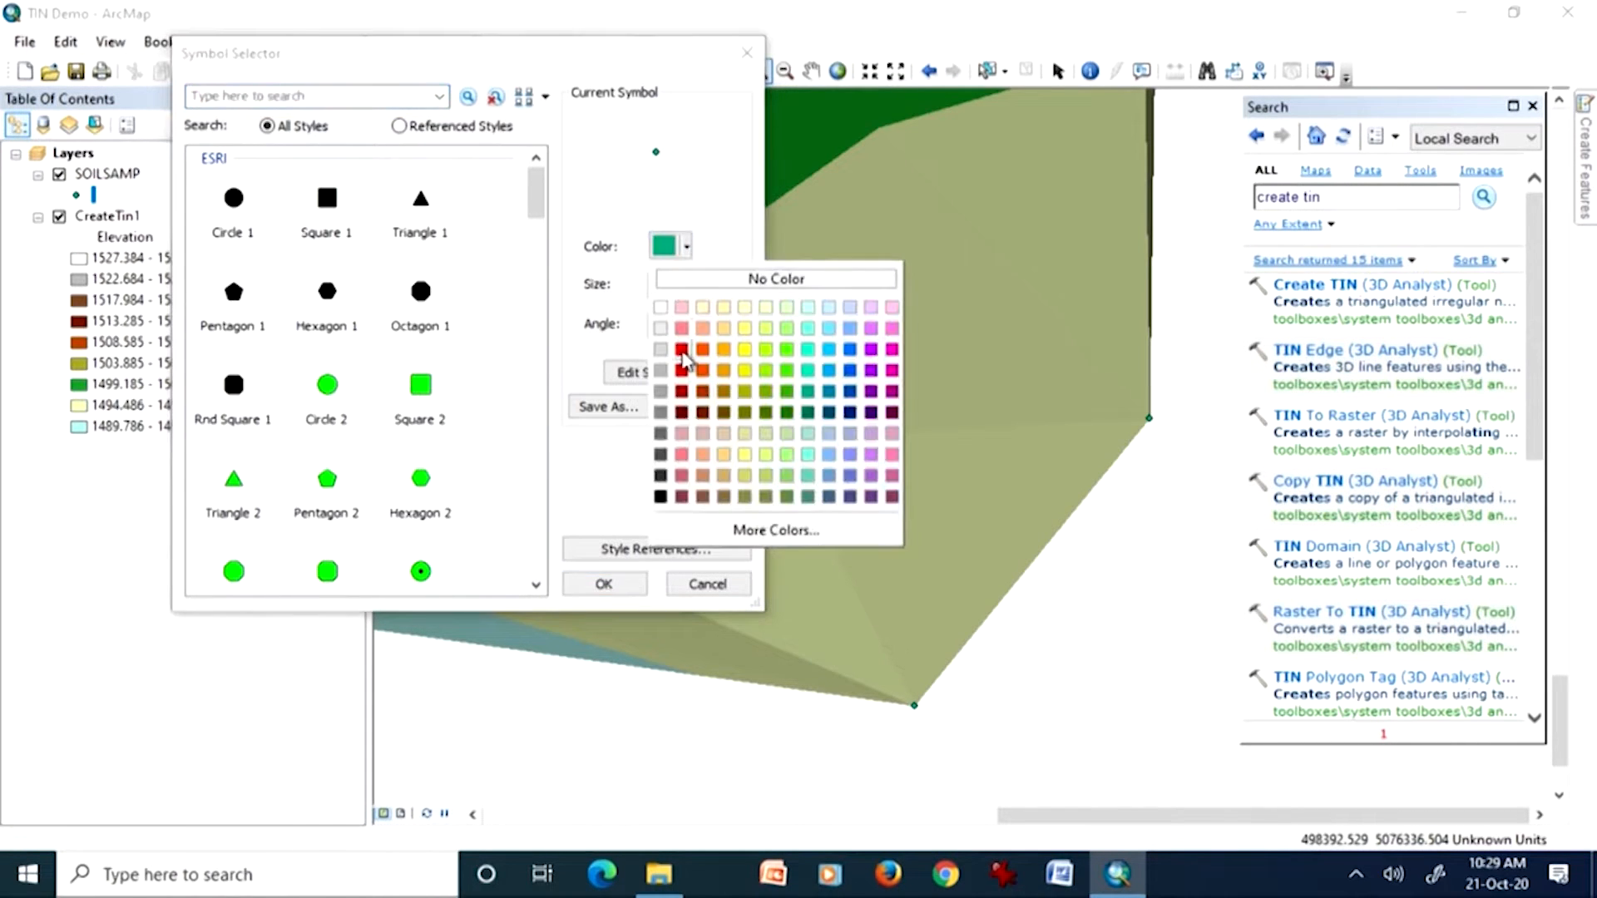
click(682, 350)
click(611, 583)
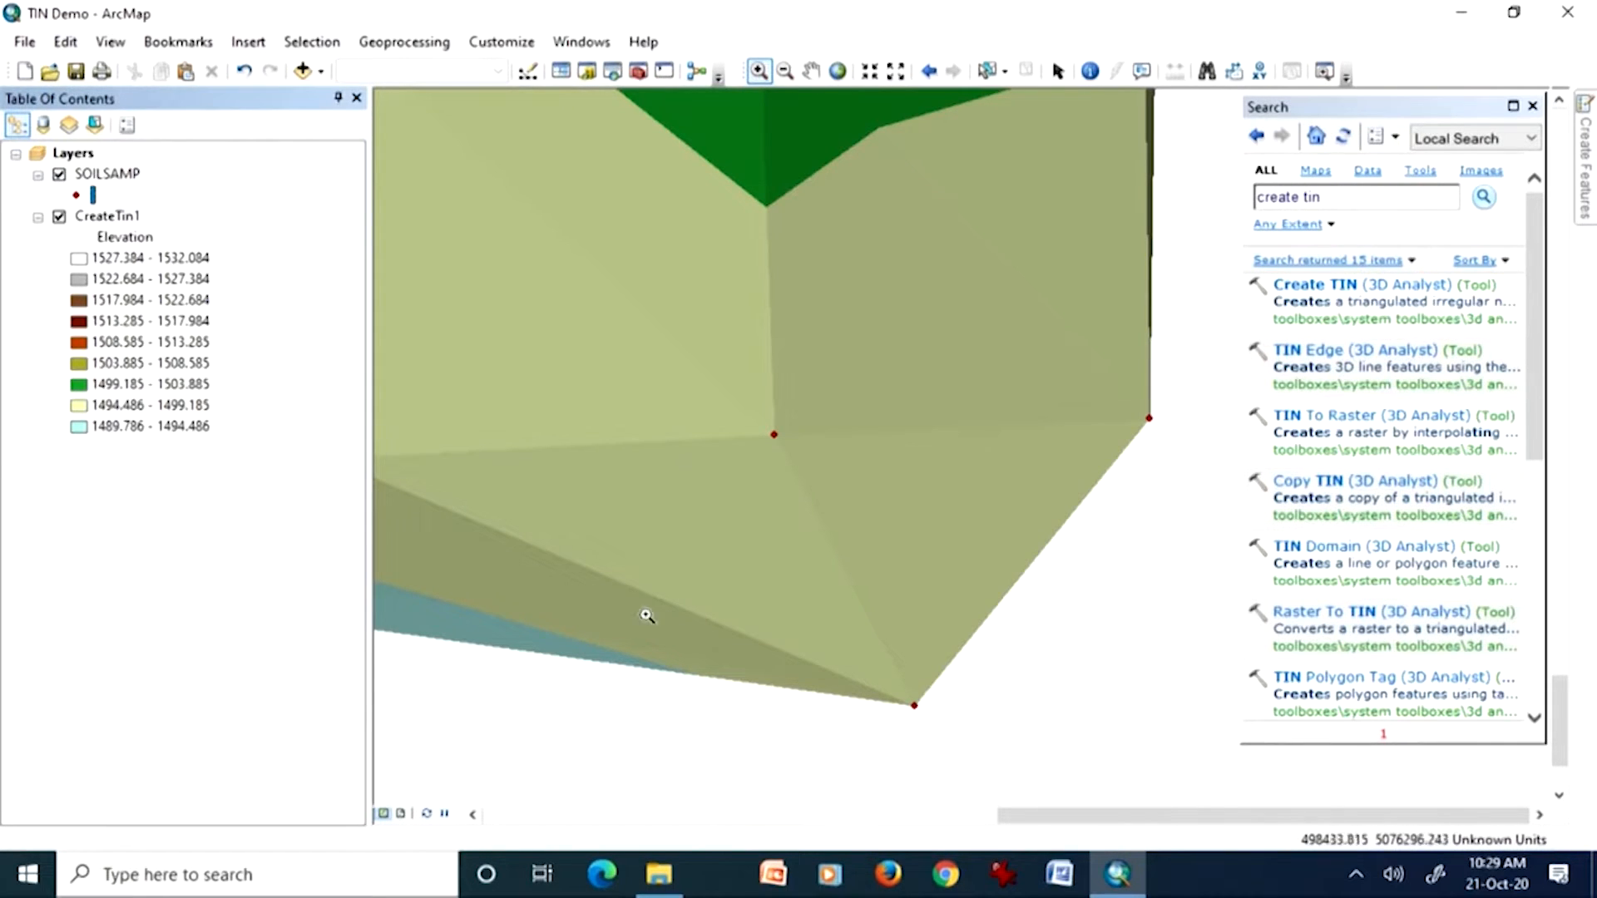
Step: Fit the view to CreateTin1 and add the dem raster from C:\ESRI\AV_GIS30\AVTUTOR\SPATIAL, accepting its missing spatial reference
right_click(127, 219)
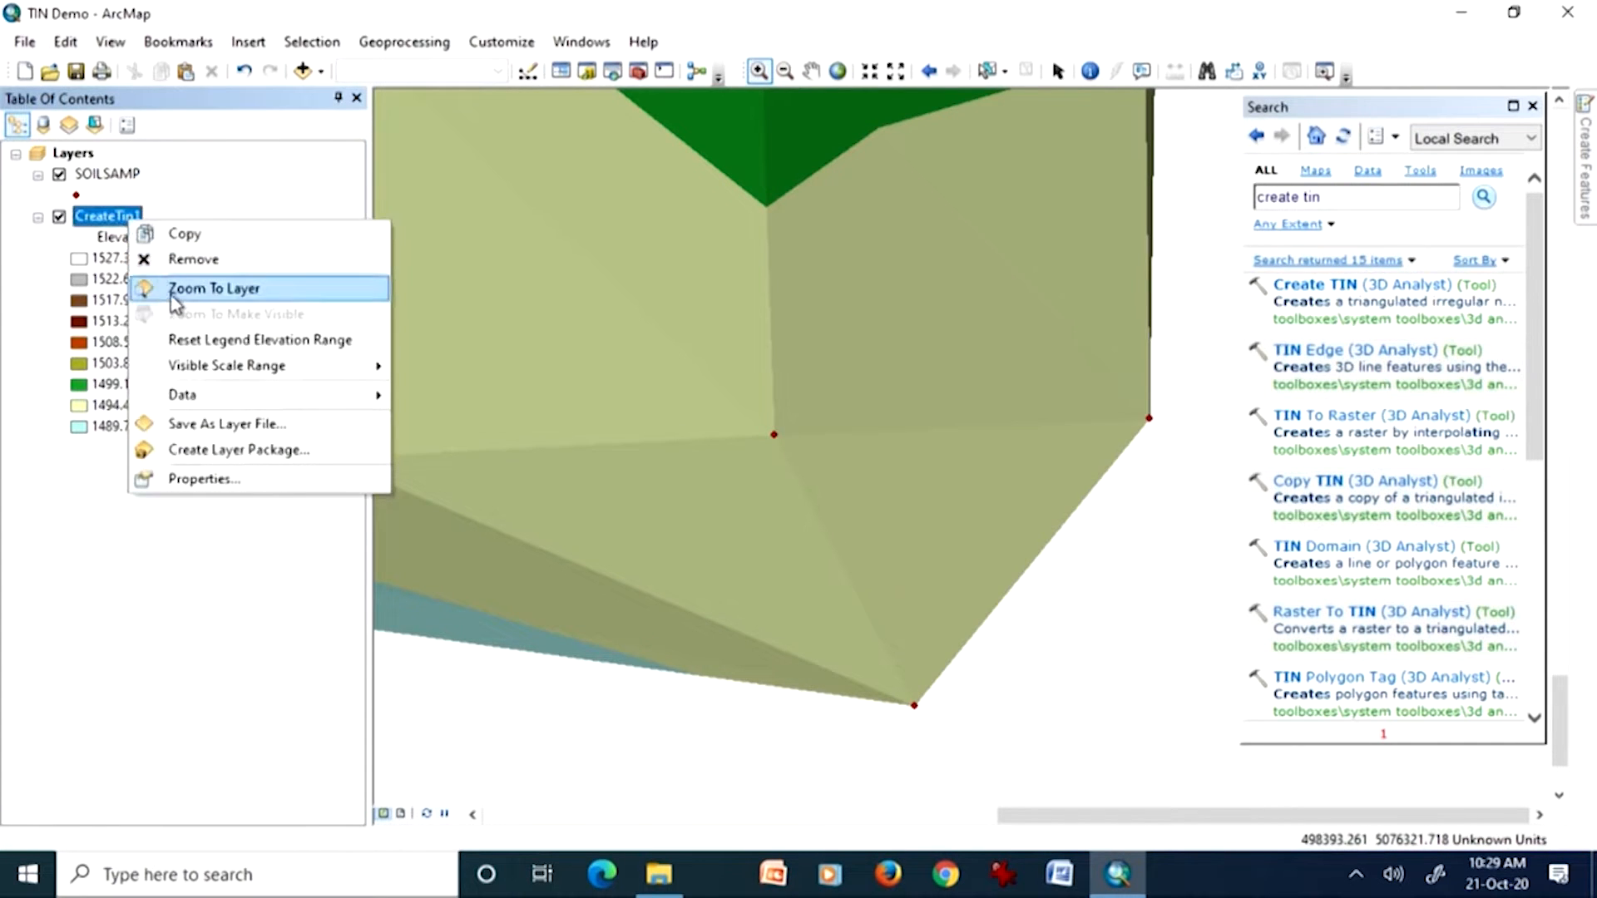
click(166, 288)
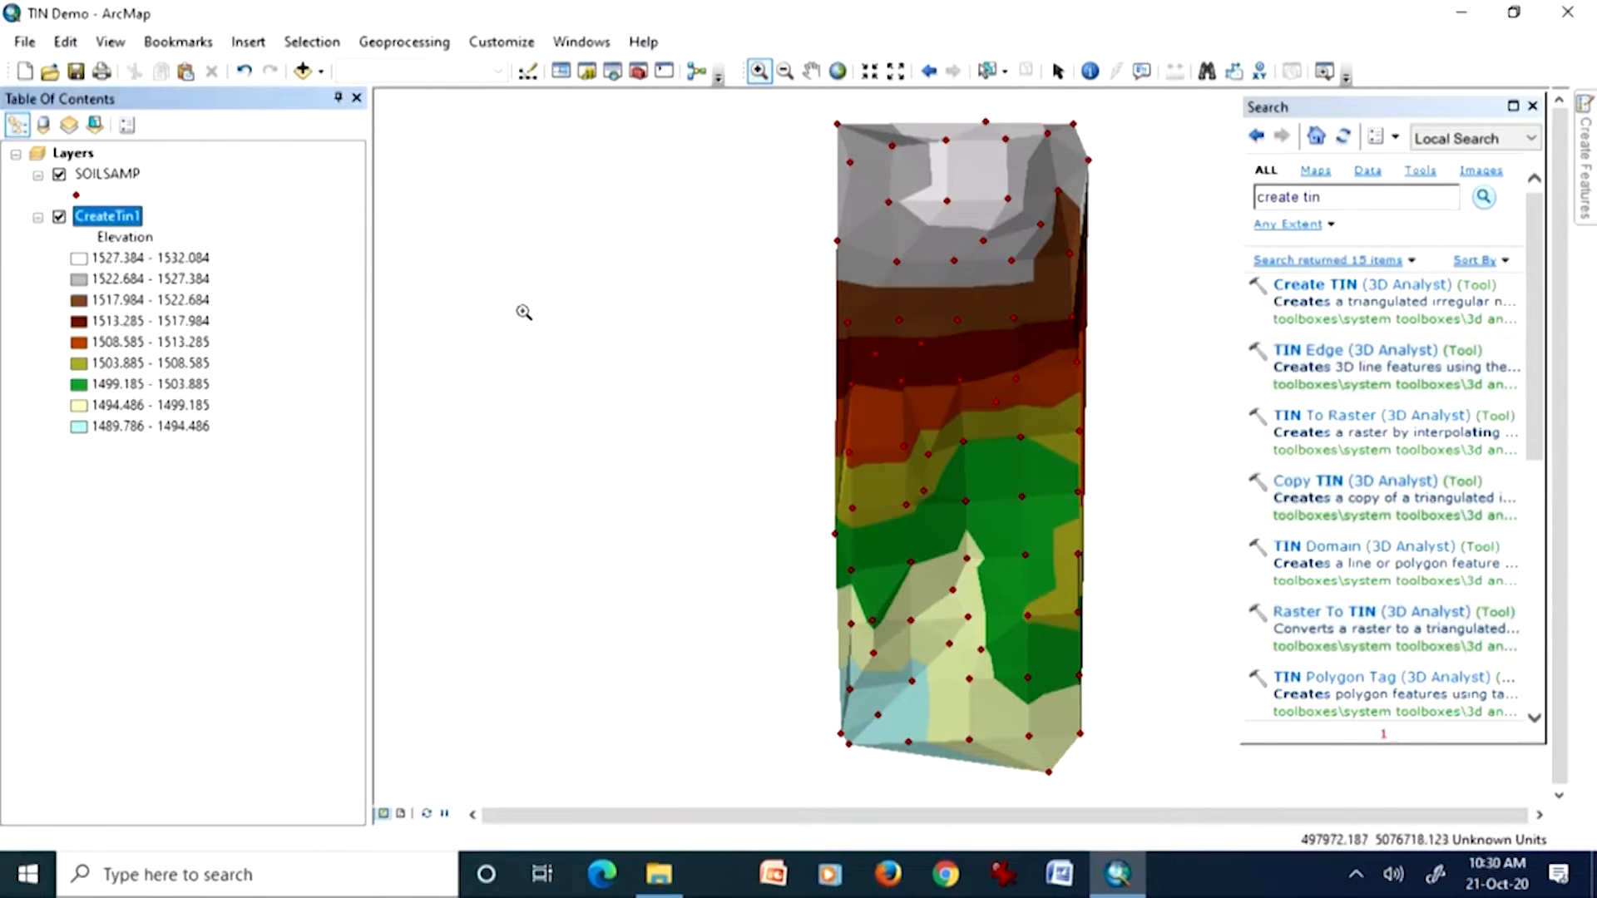
click(303, 73)
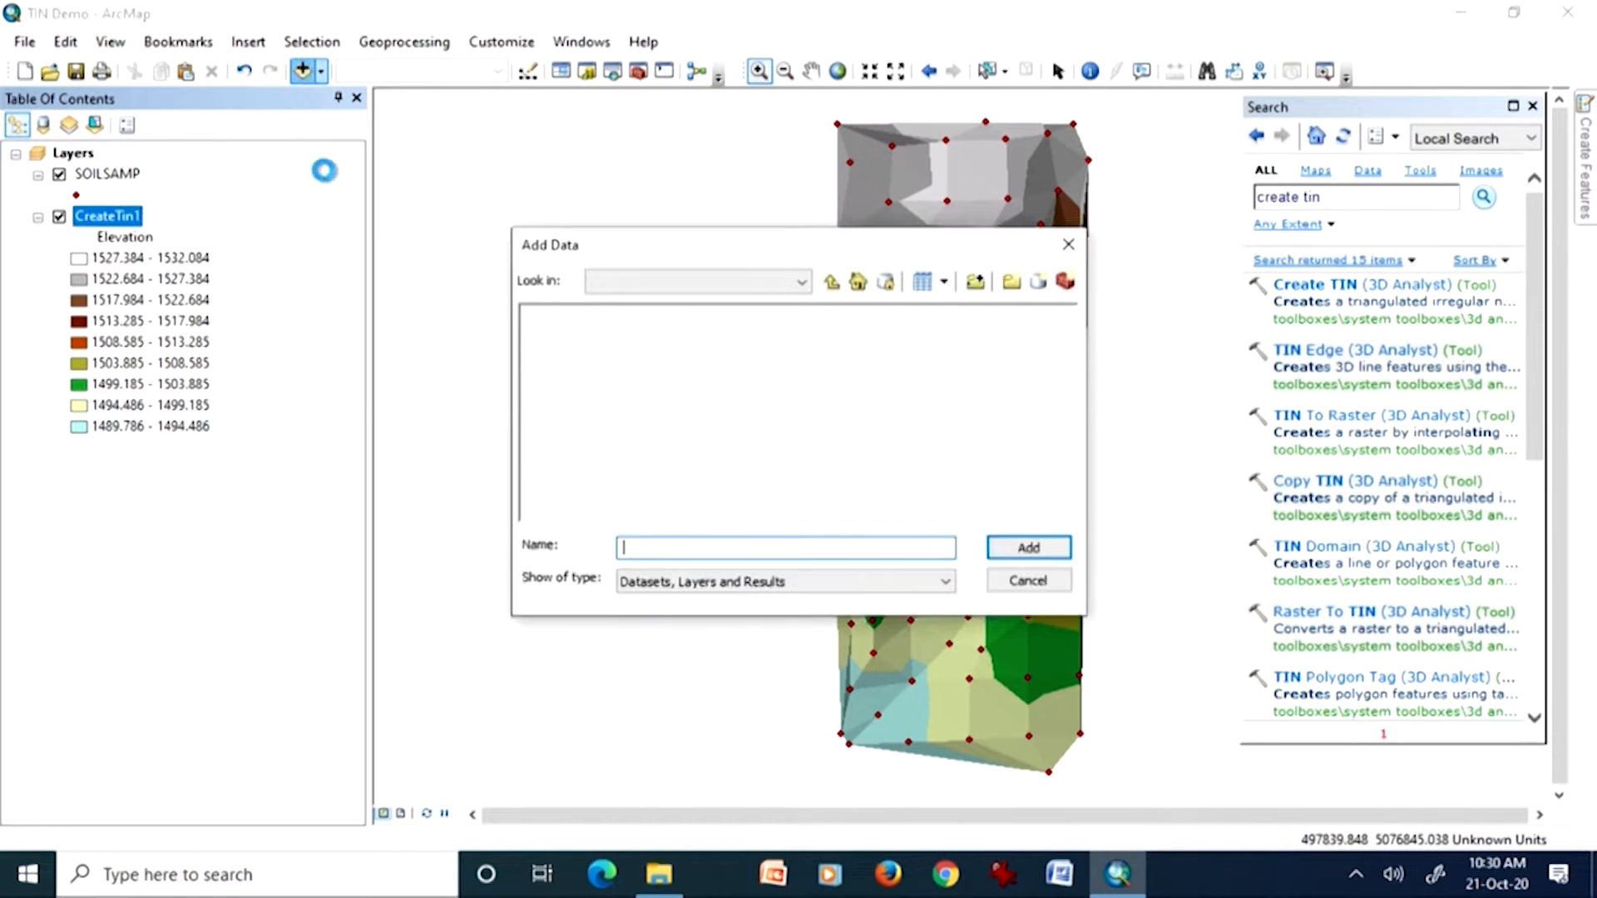
click(801, 283)
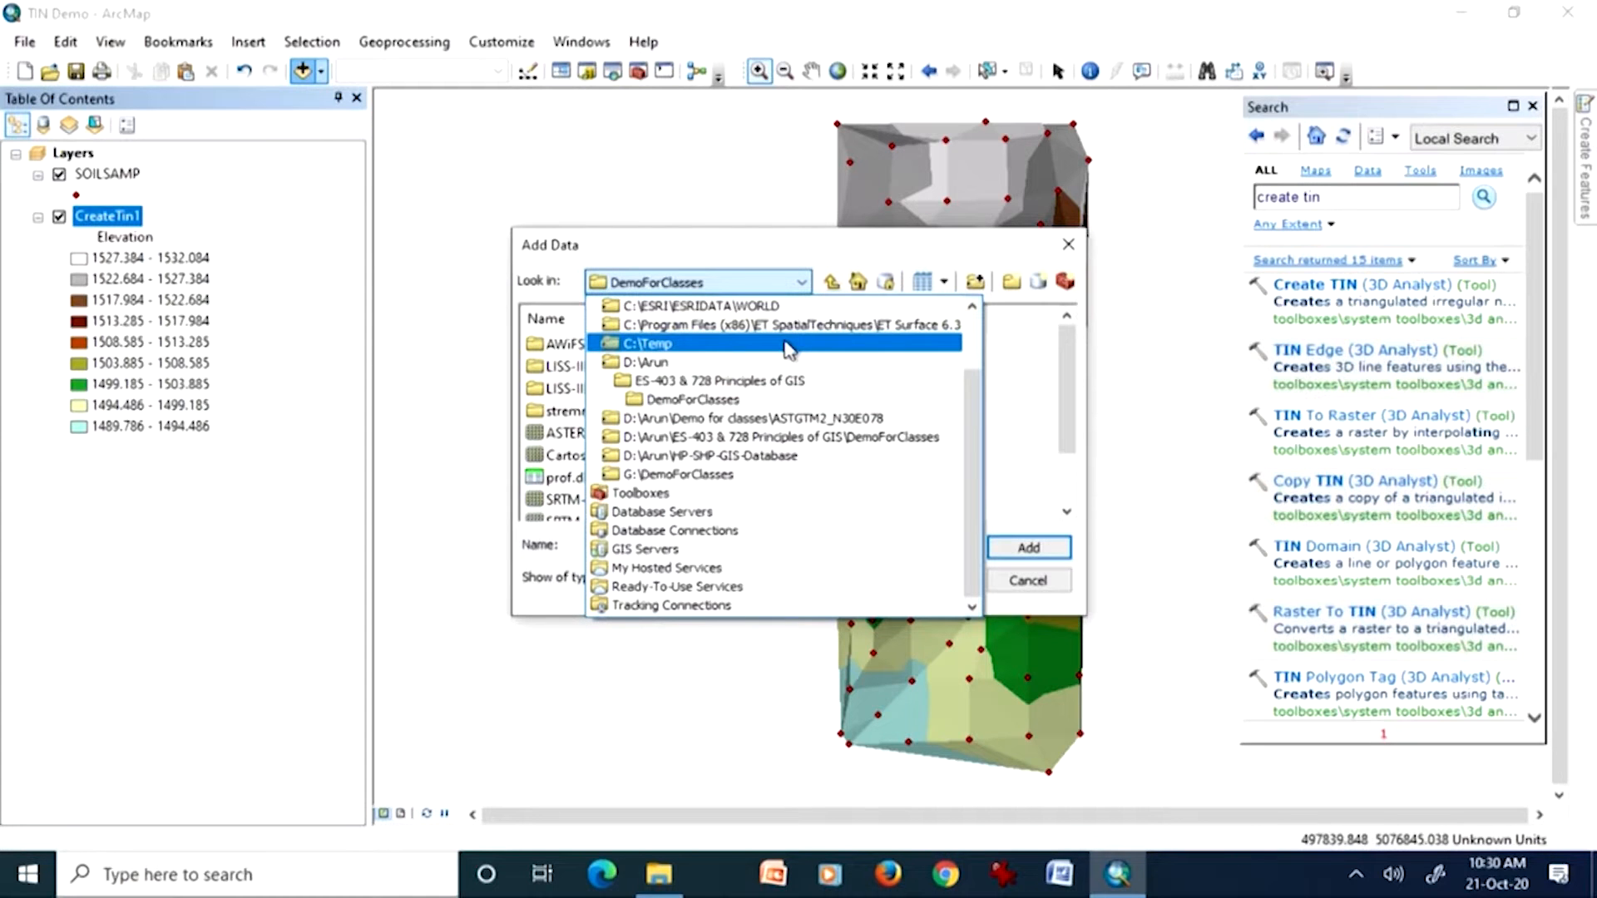
drag(976, 414, 971, 341)
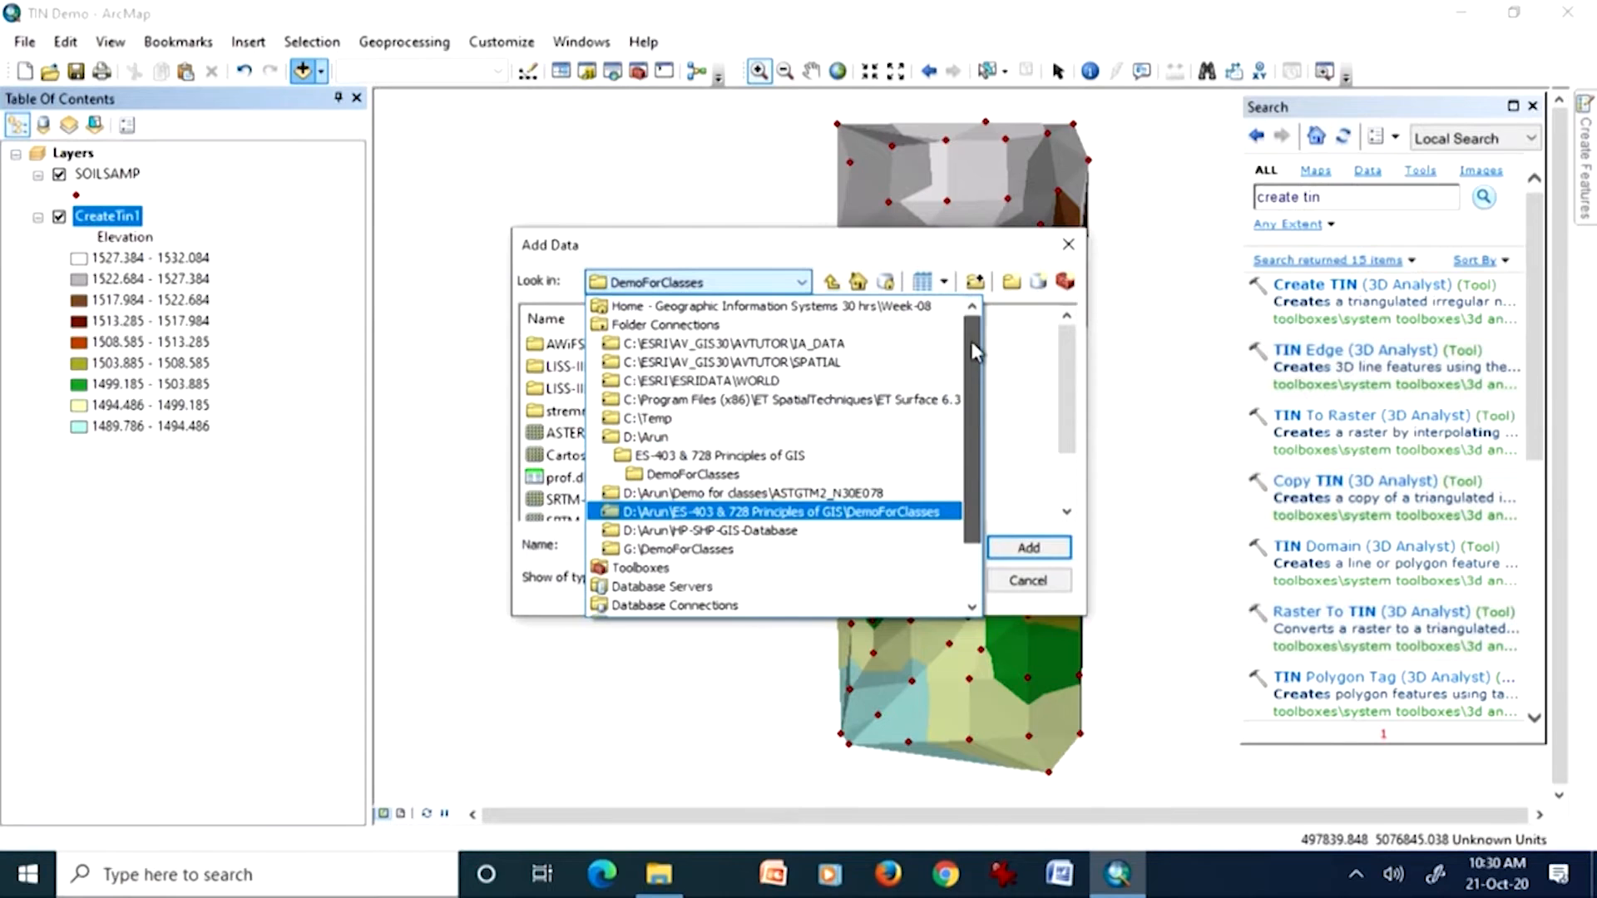
click(880, 351)
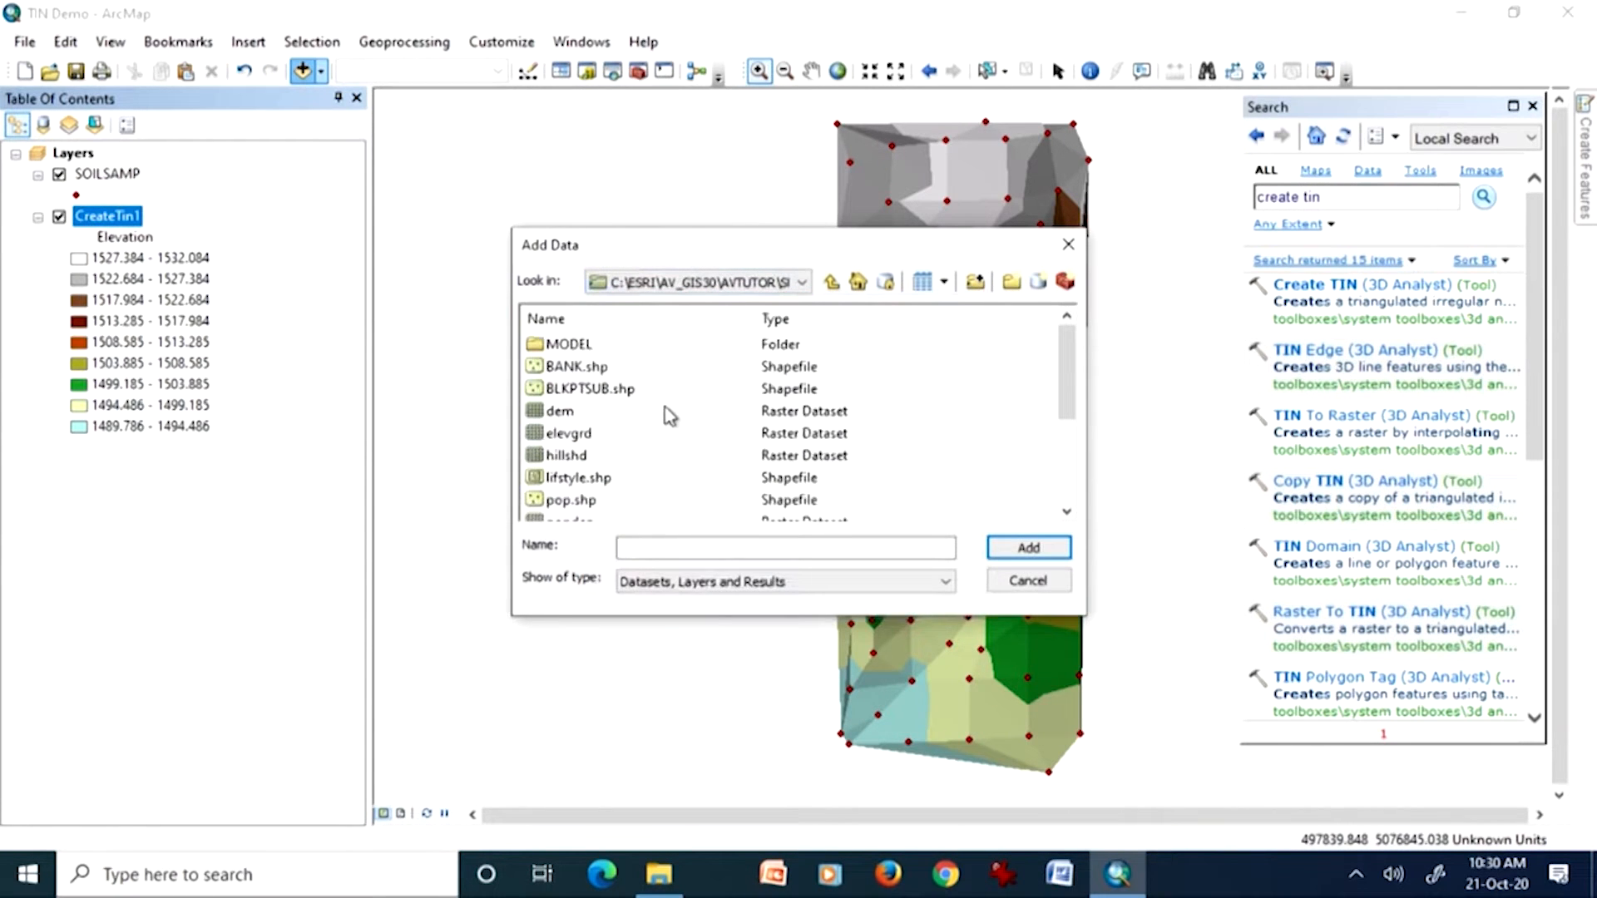
double_click(548, 411)
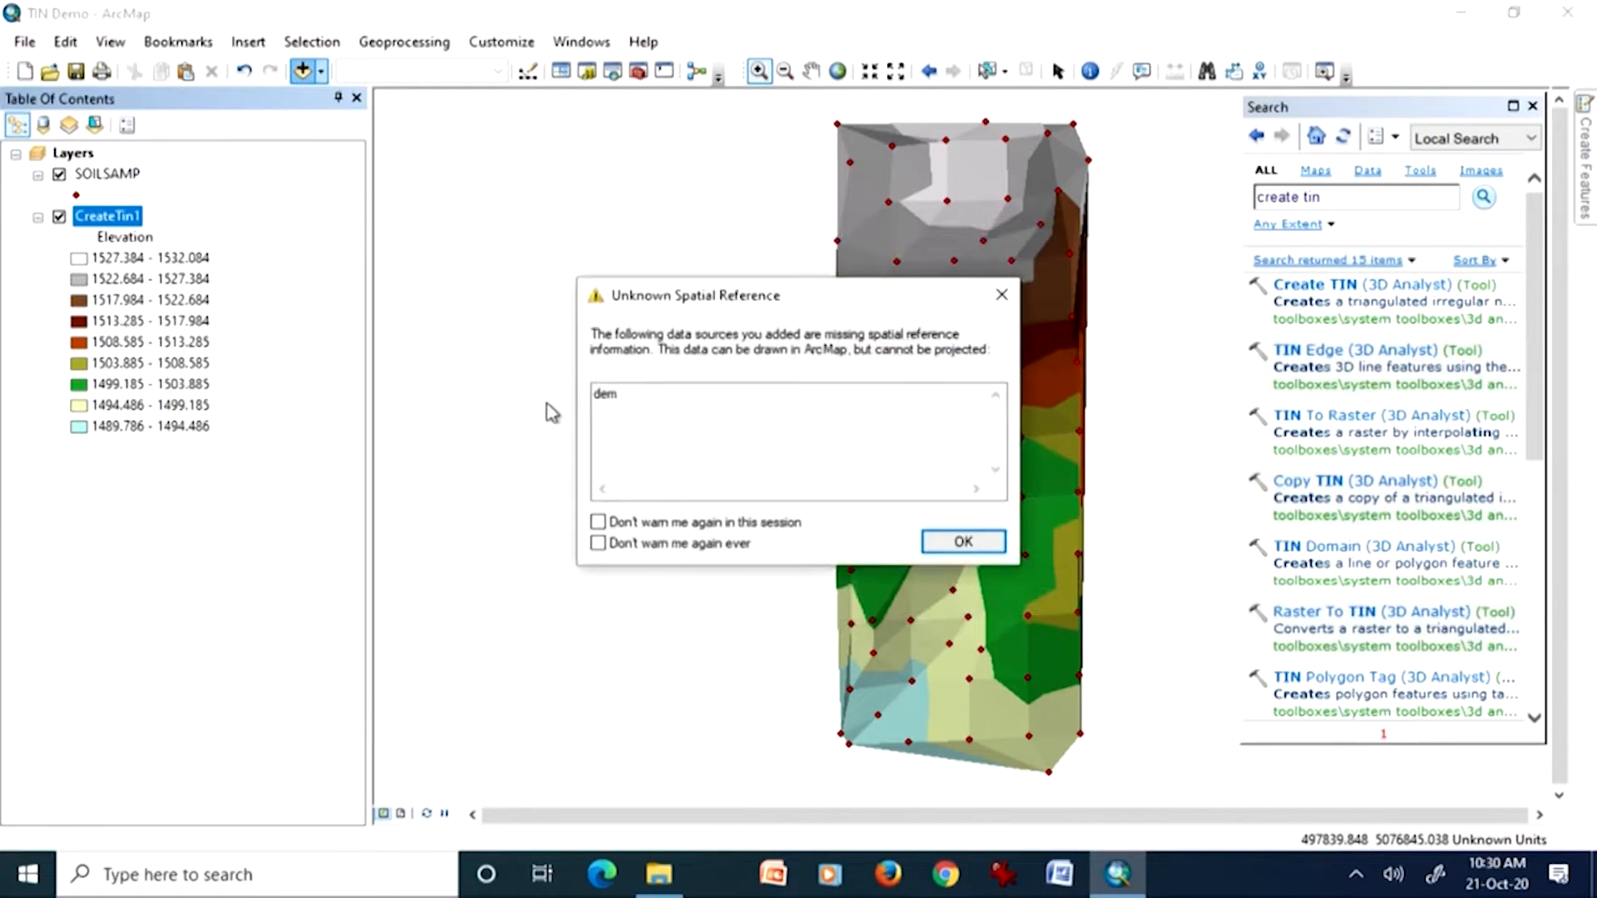
click(970, 545)
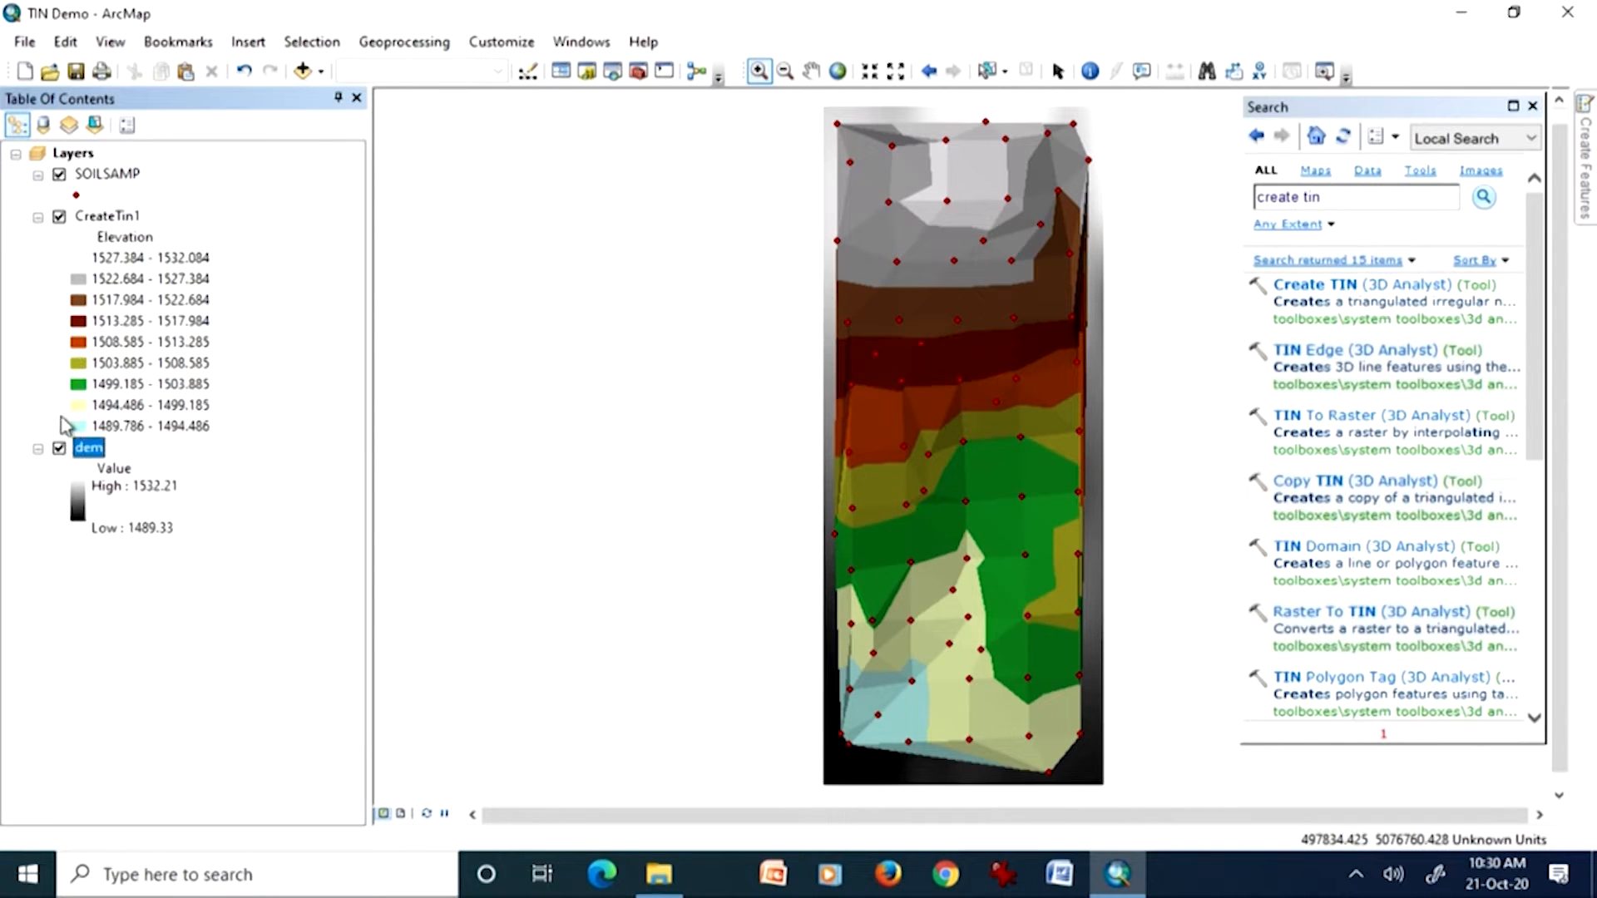
Step: Compare the TIN surface with the dem raster by toggling CreateTin1 off and on and inspecting the TIN's lower edge up close
click(59, 218)
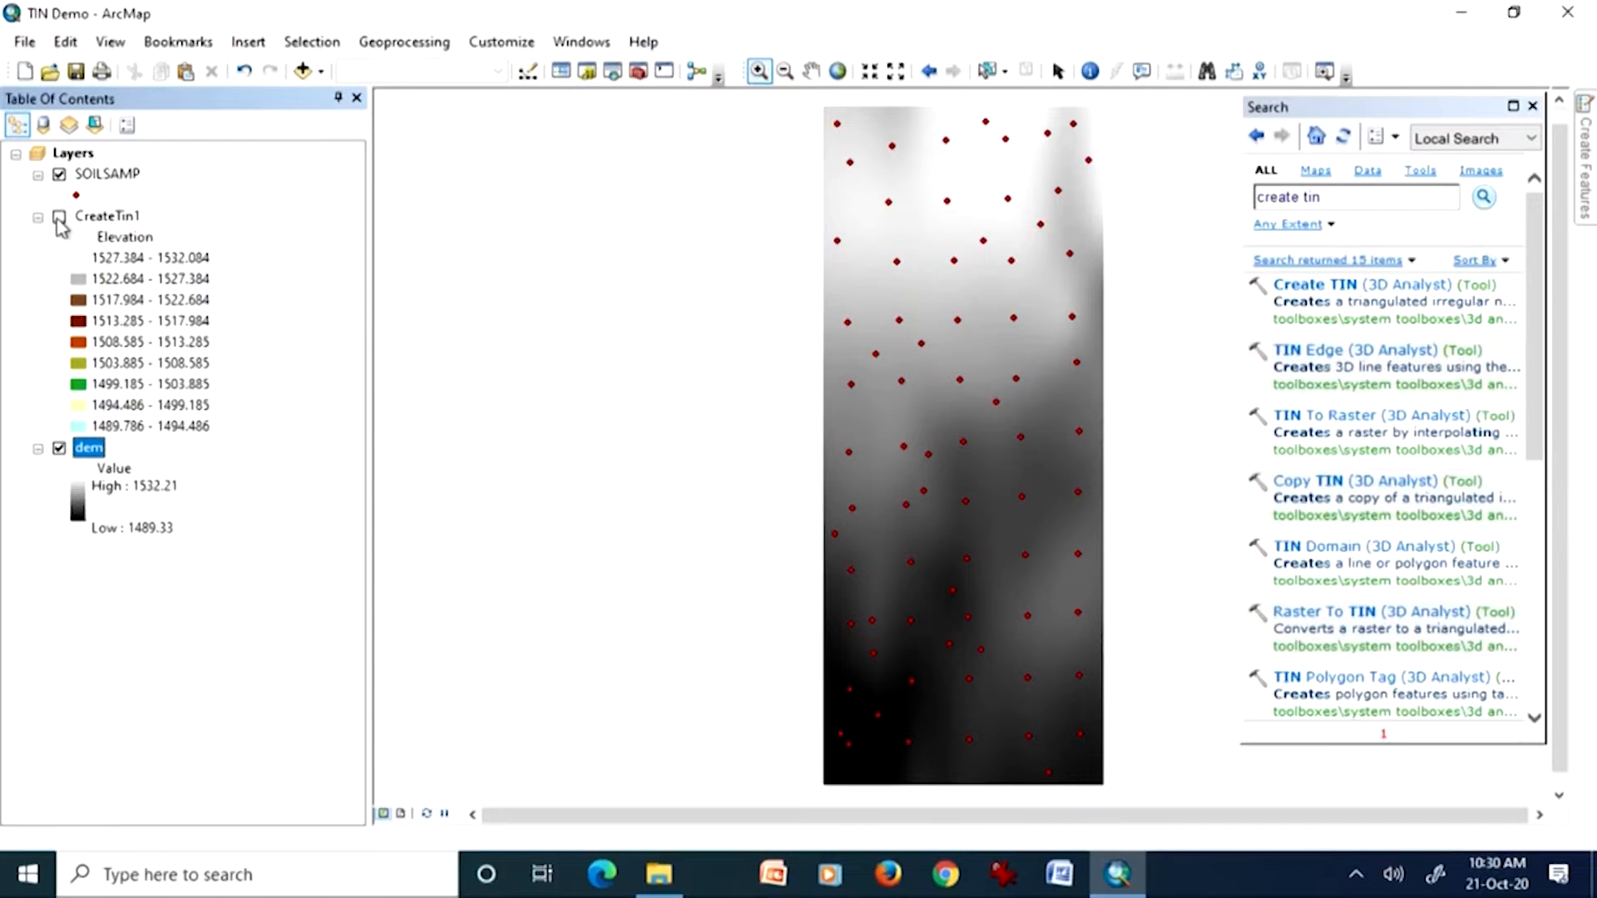
click(58, 221)
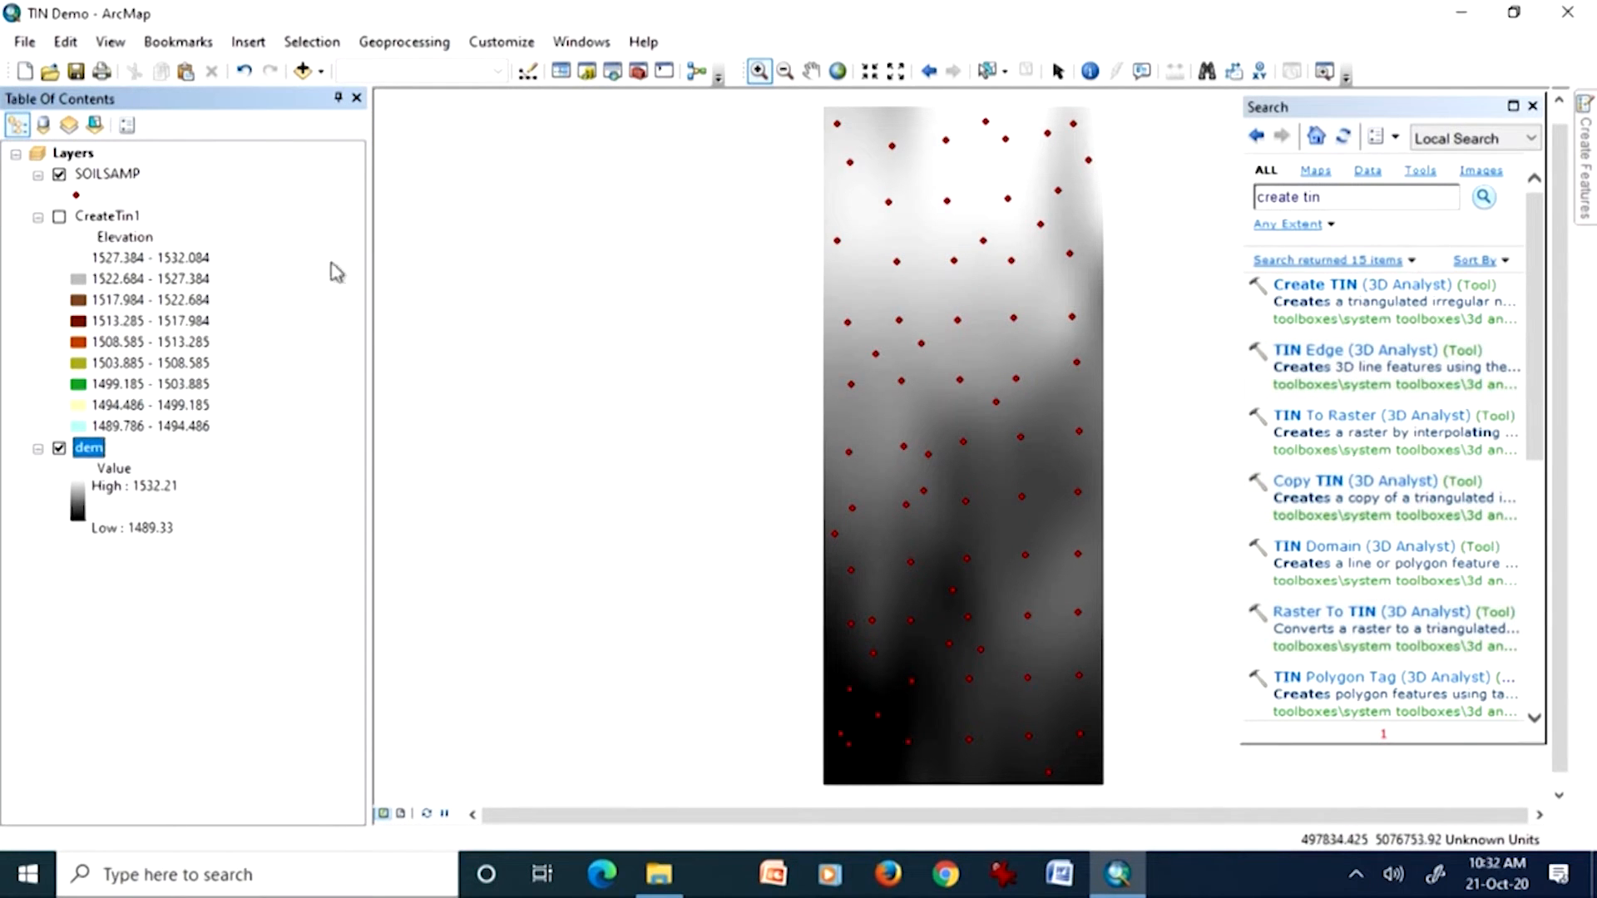
click(59, 218)
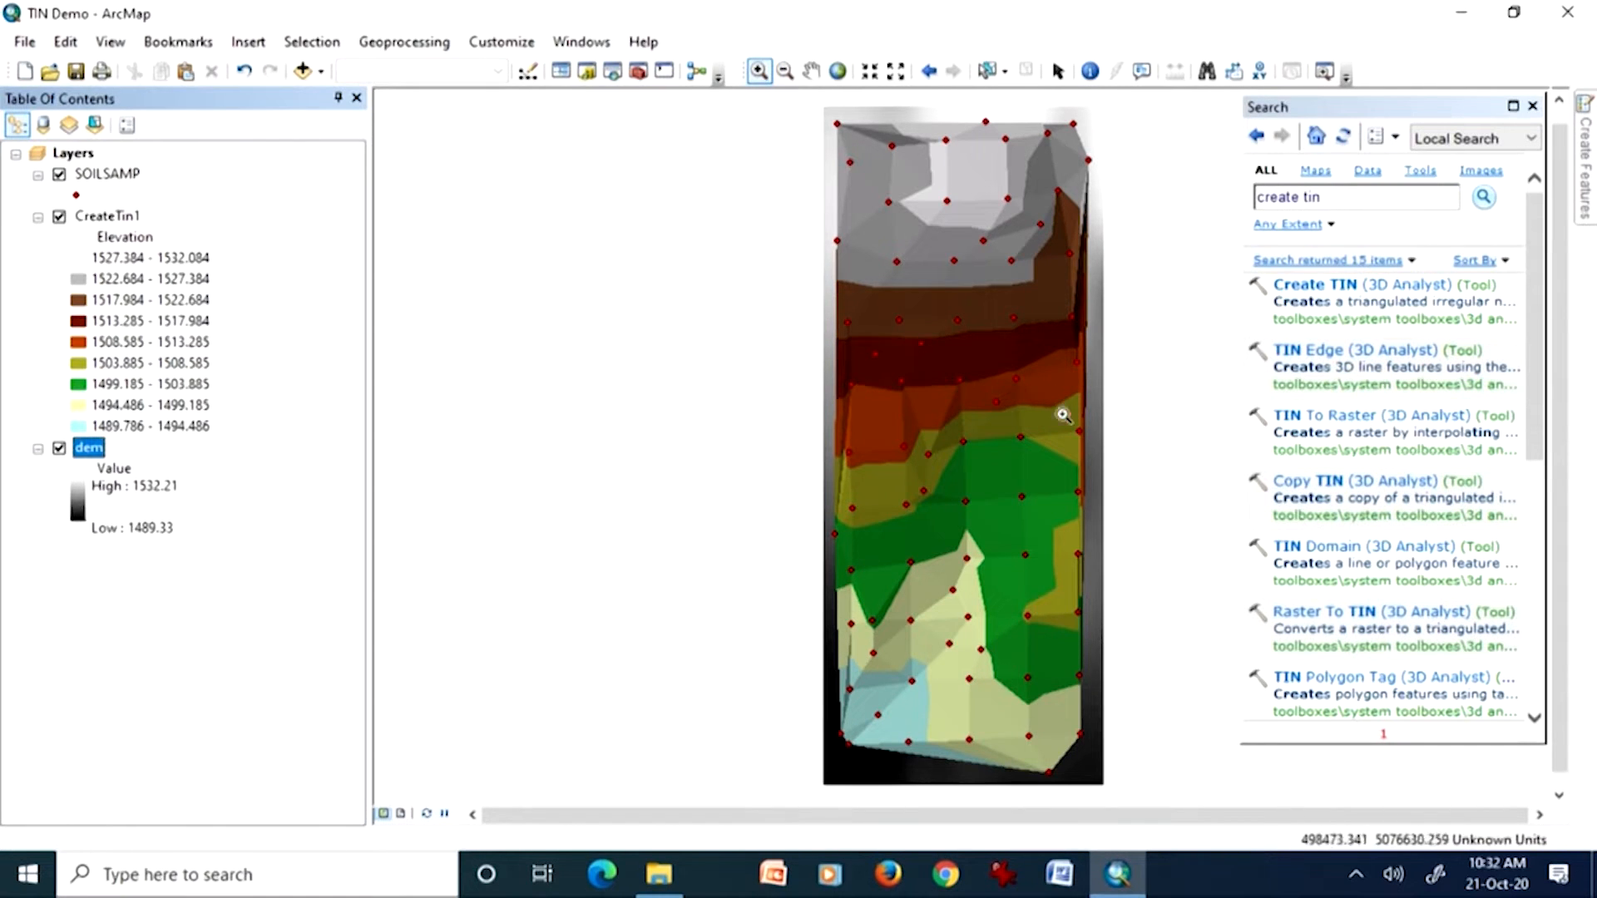
drag(1034, 705, 1118, 813)
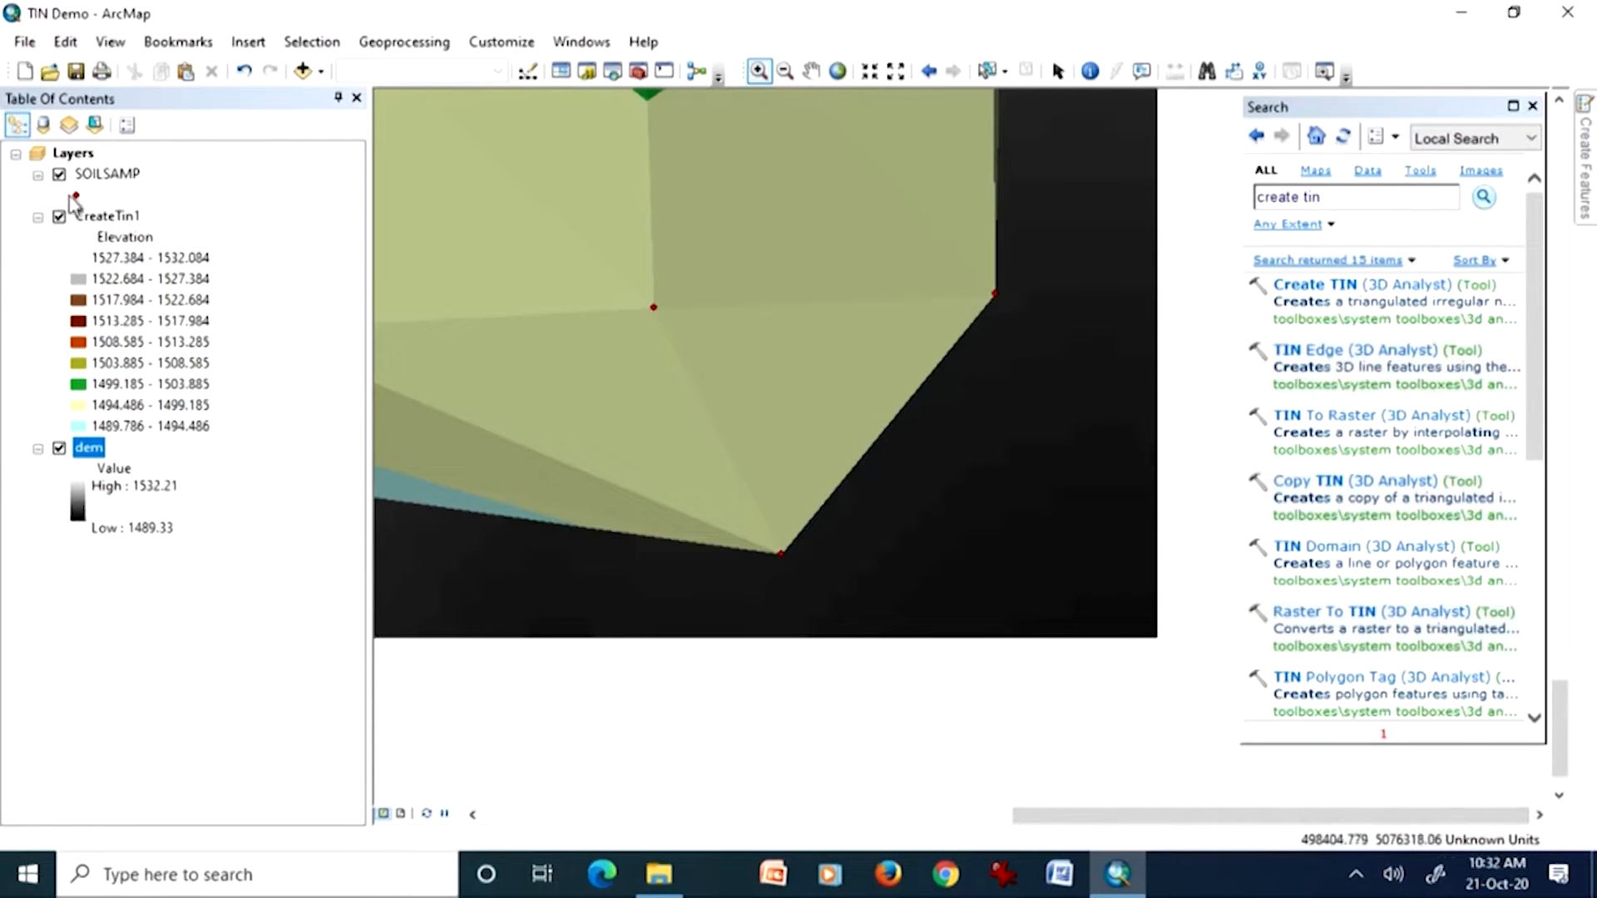
right_click(91, 220)
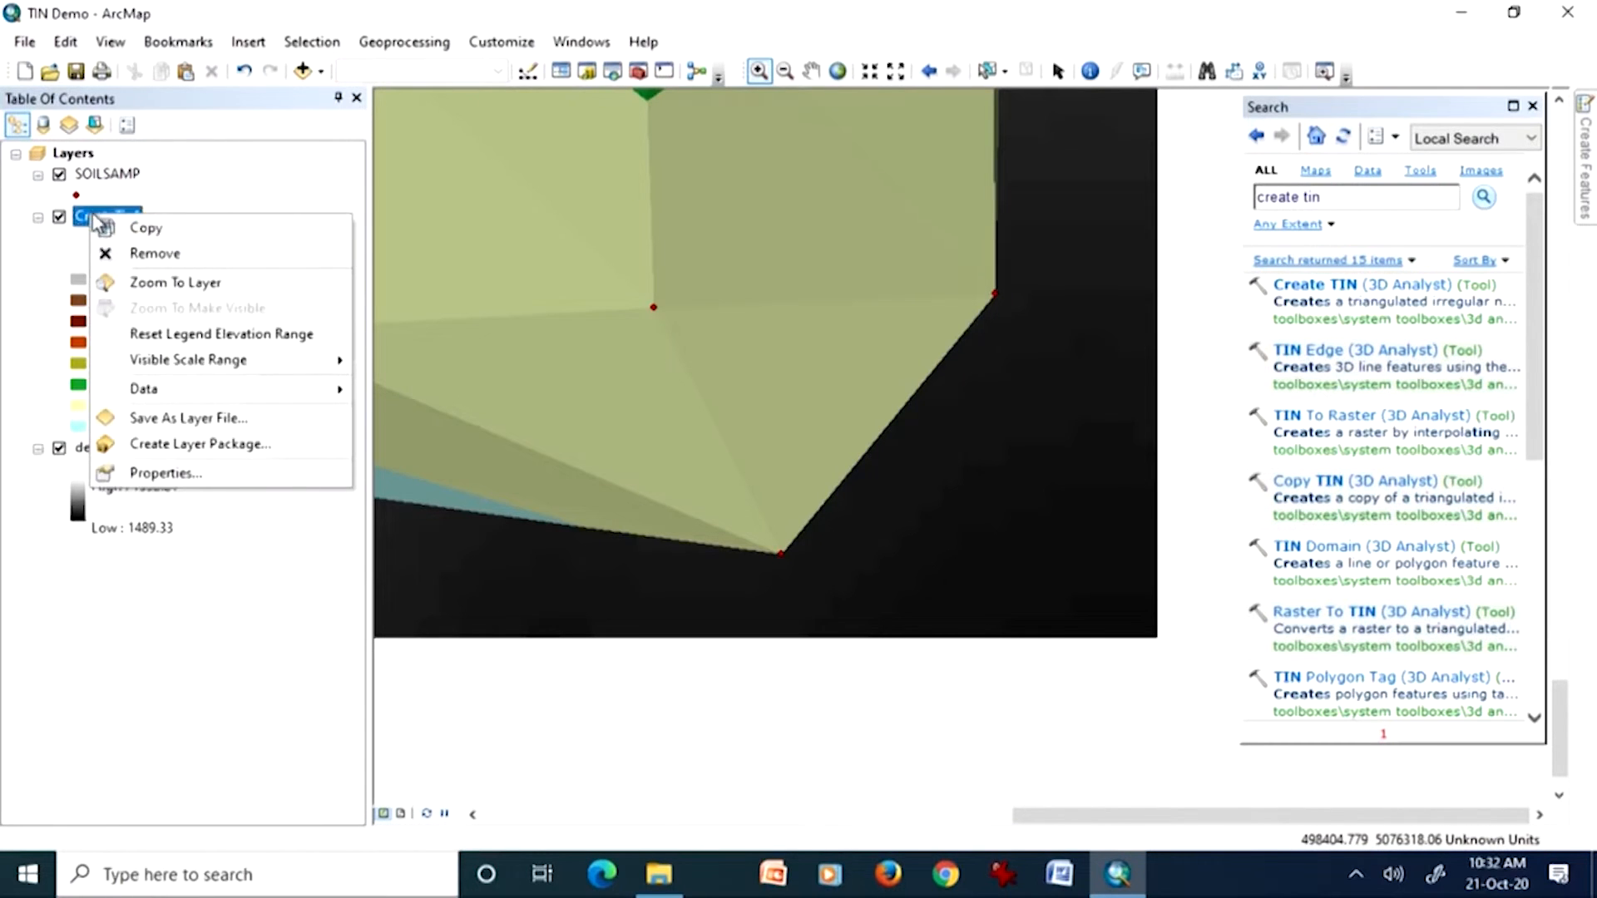
click(146, 282)
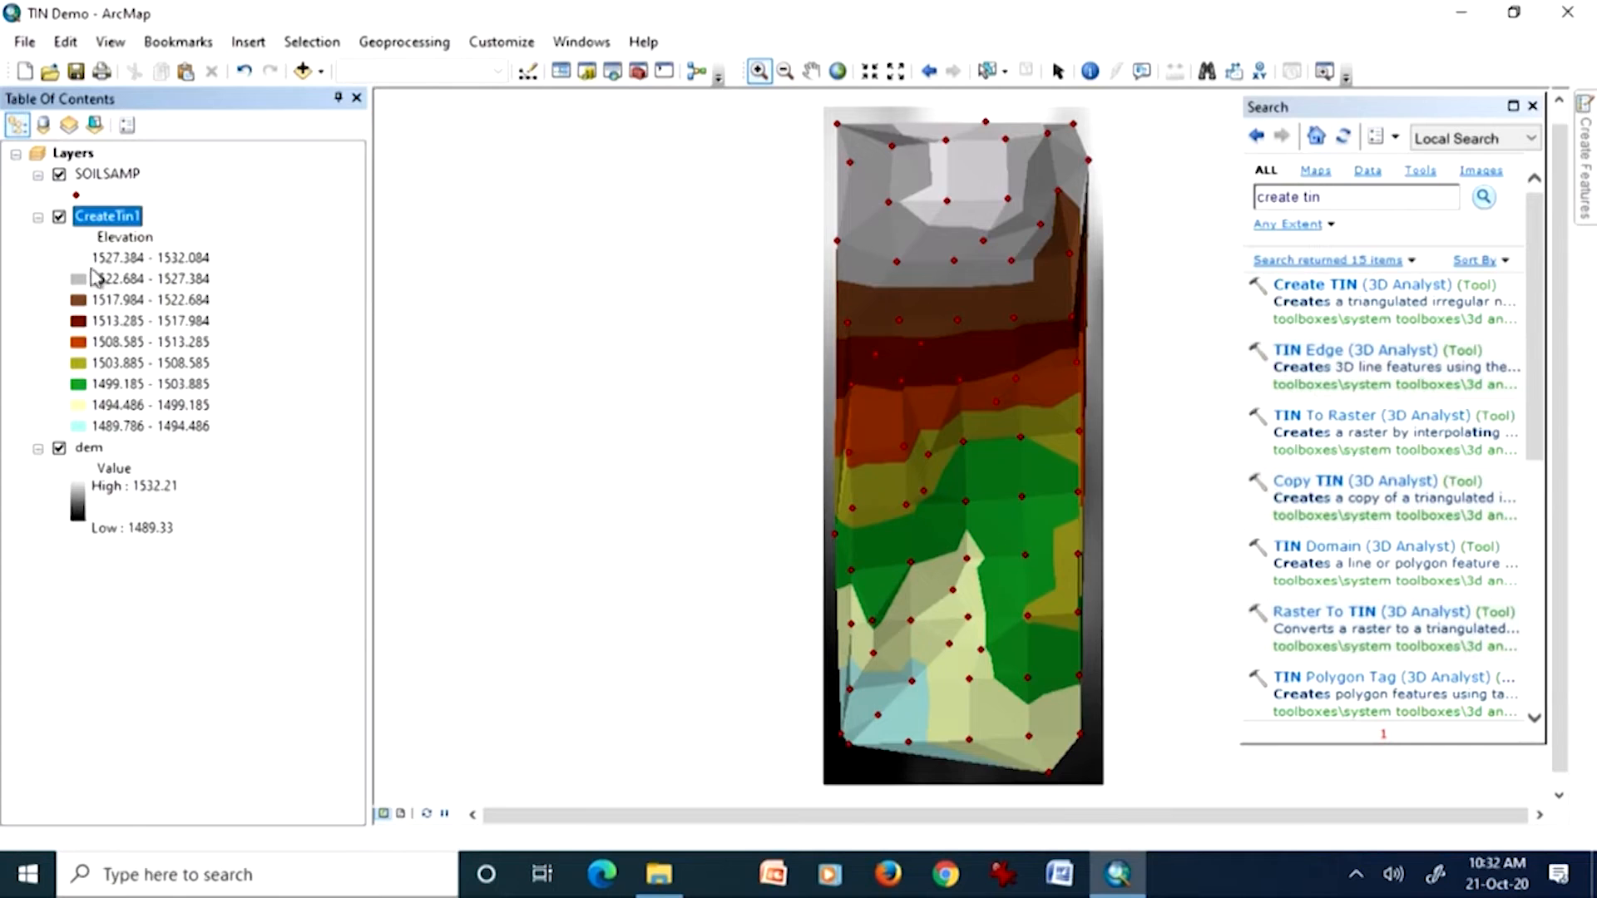
click(59, 218)
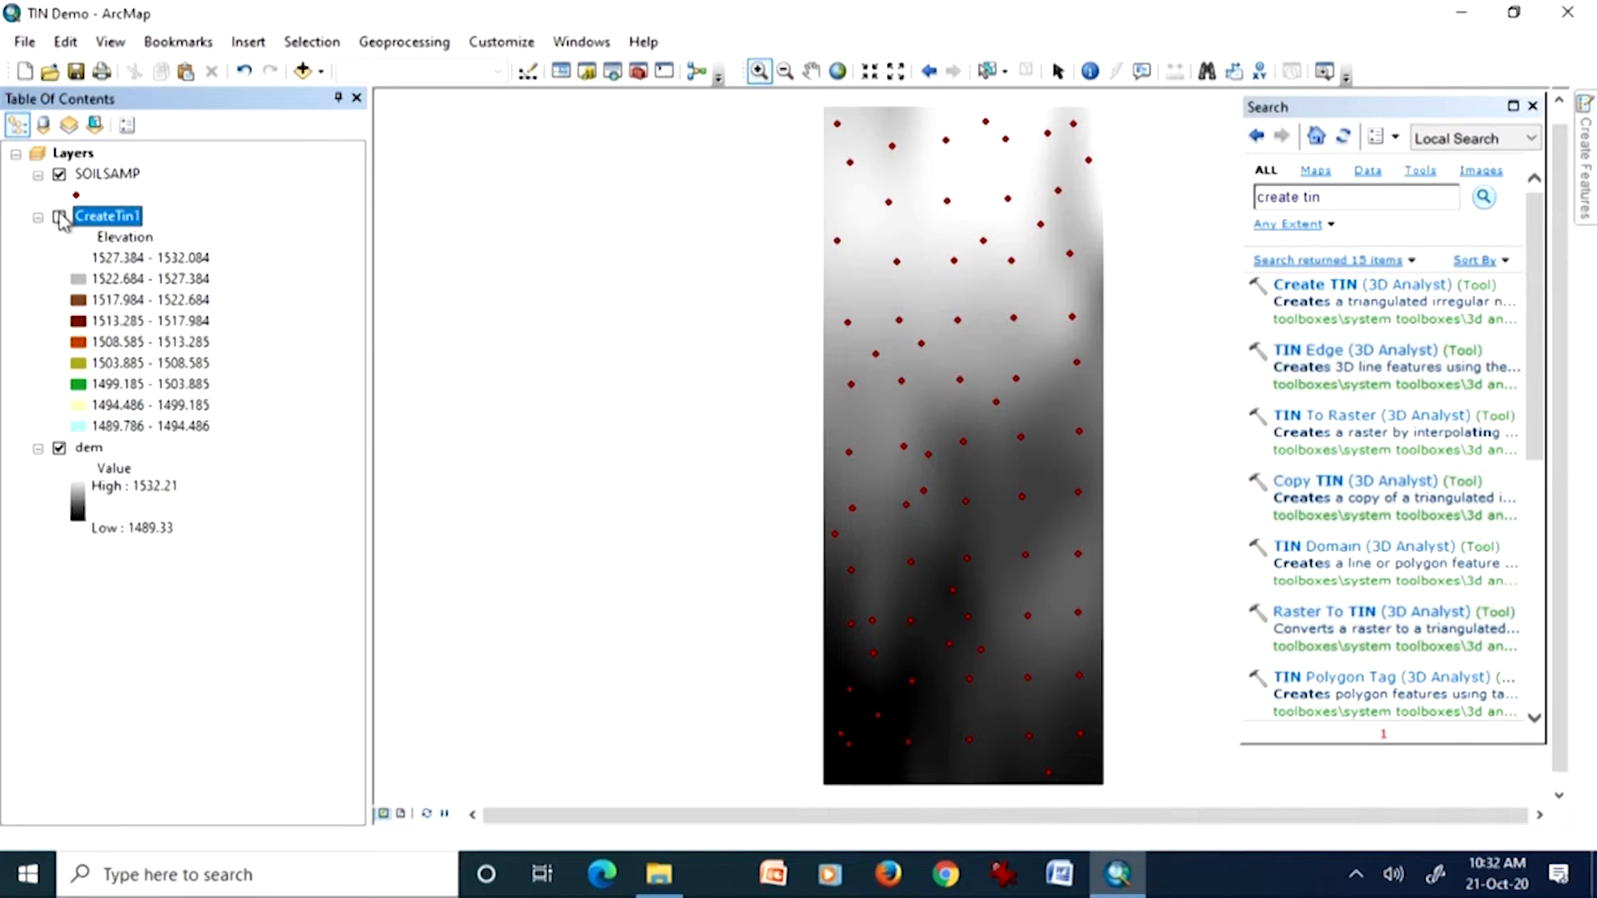
click(59, 217)
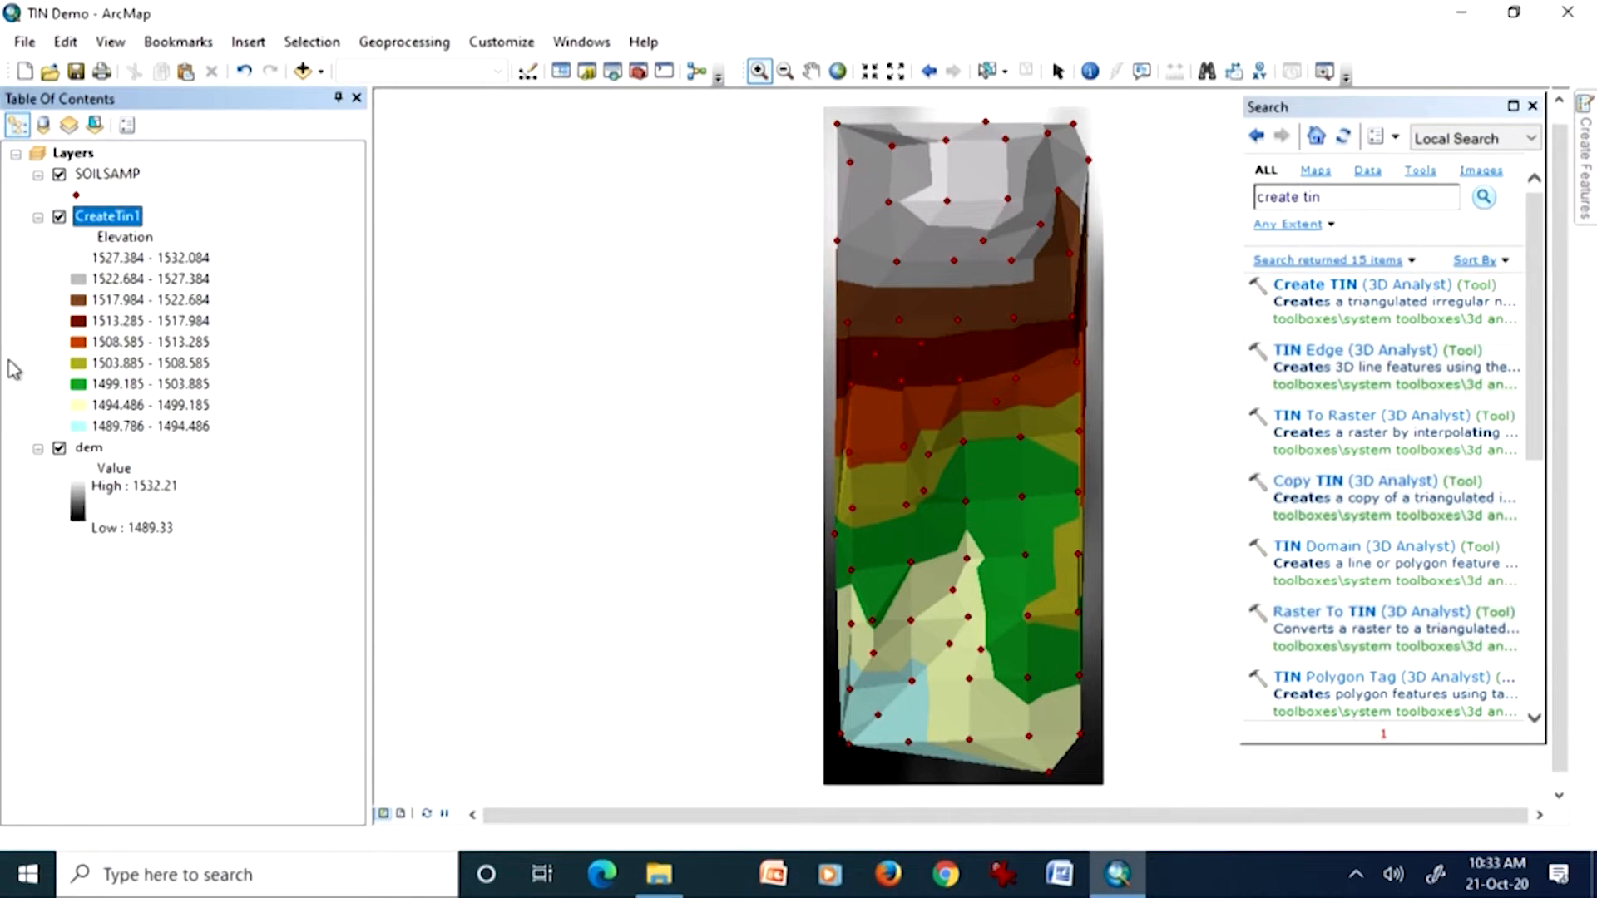
Step: Search for "create random points" and open the Create Random Points tool
drag(1332, 198, 1247, 202)
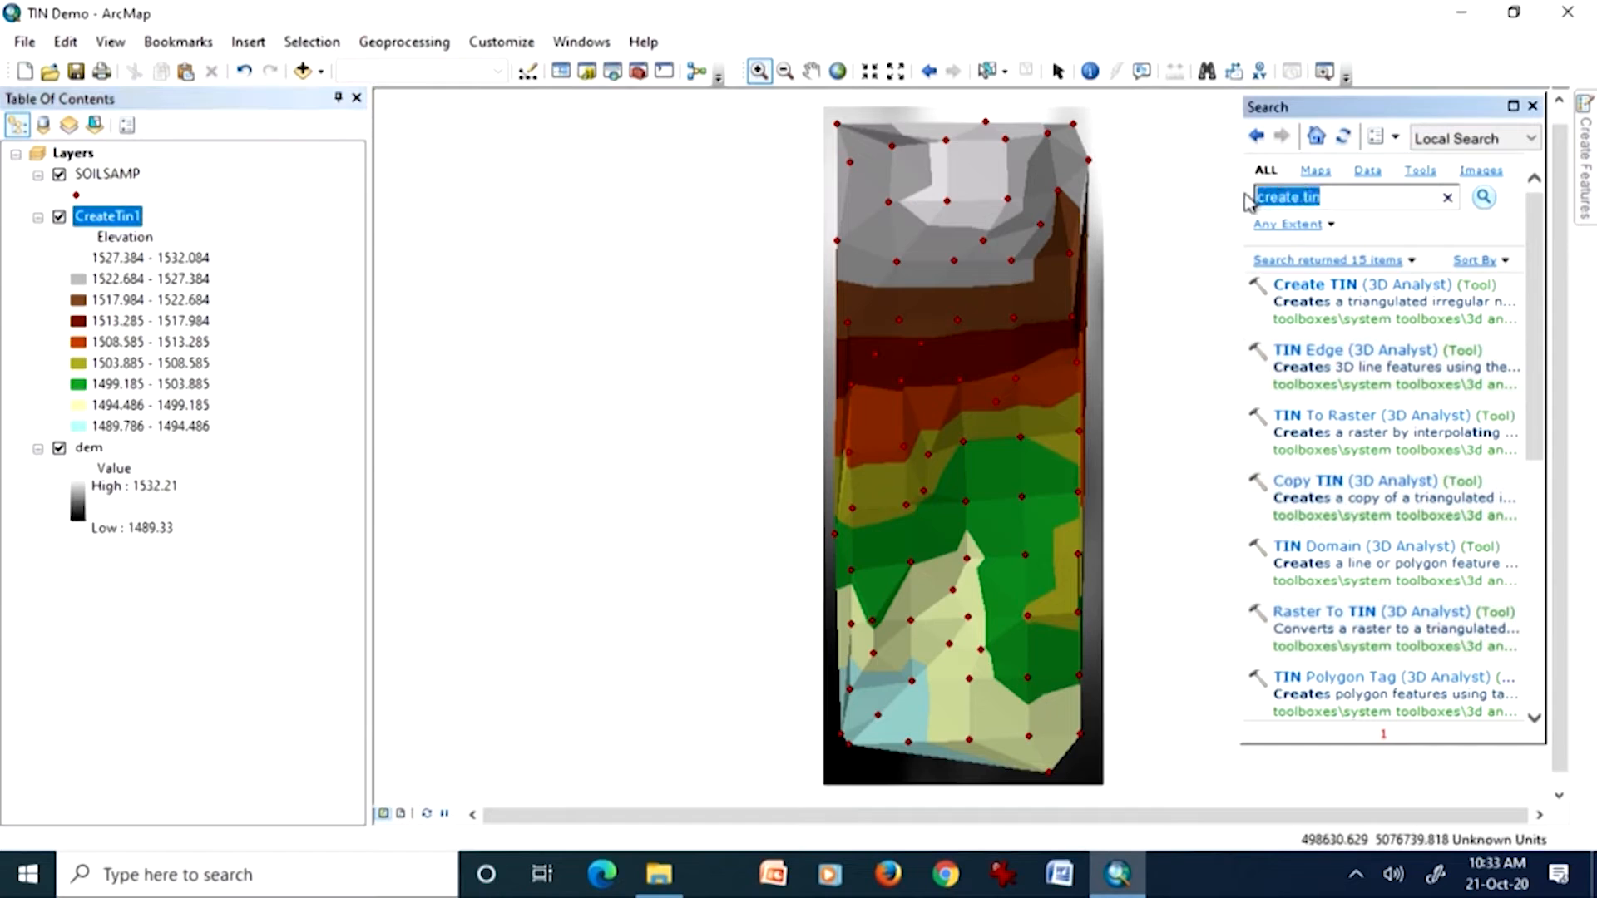
text(create random points)
key(Return)
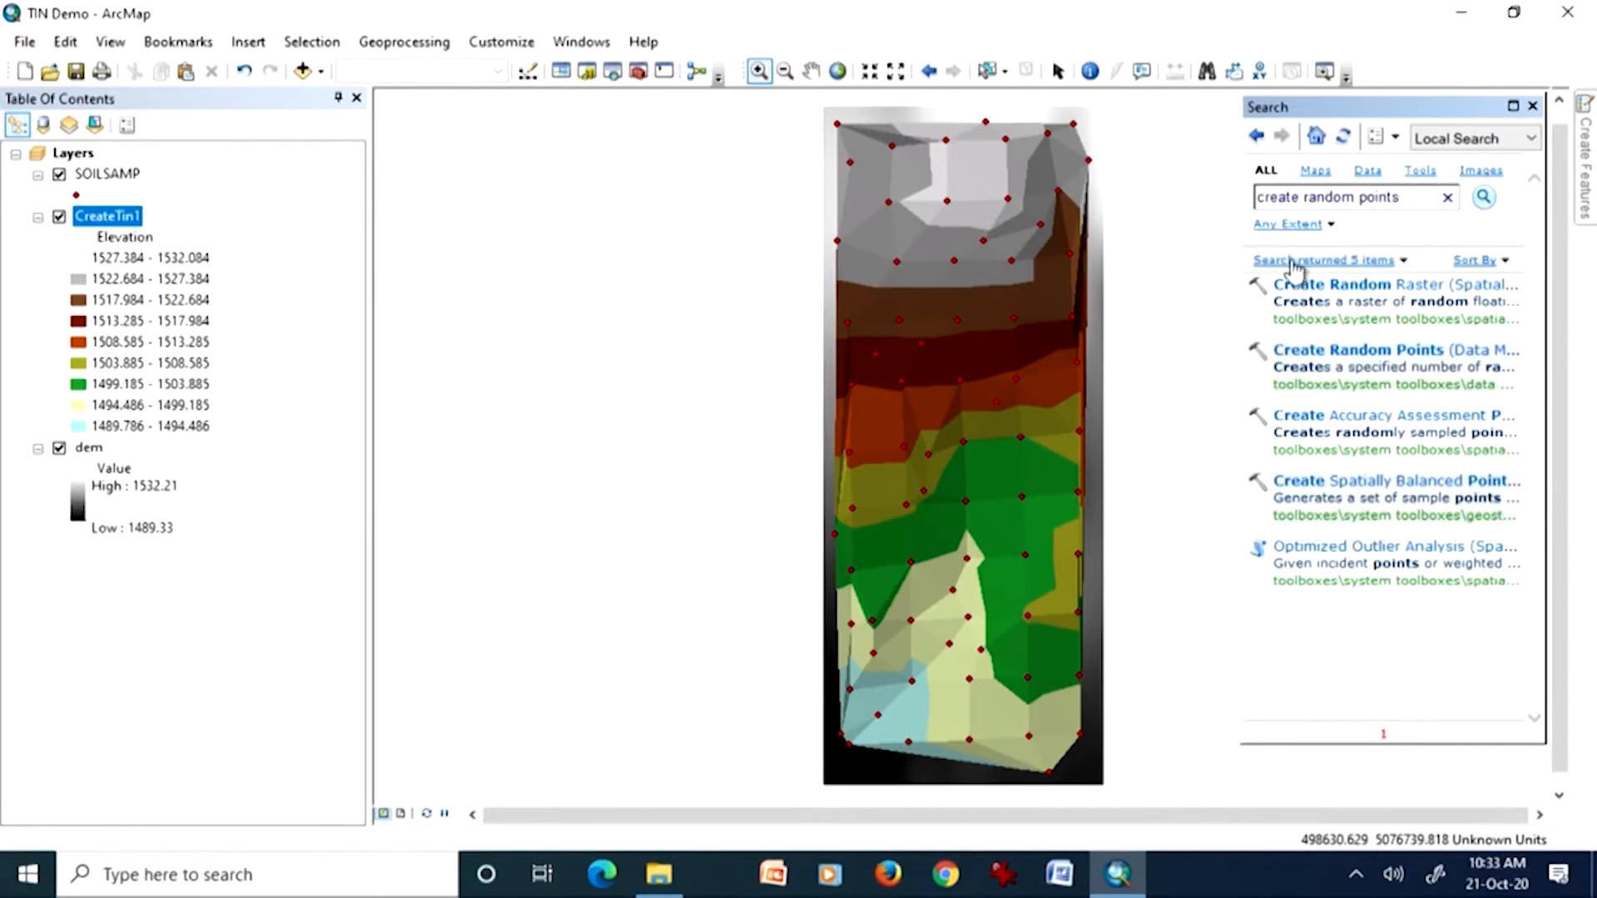
click(1321, 349)
click(1321, 349)
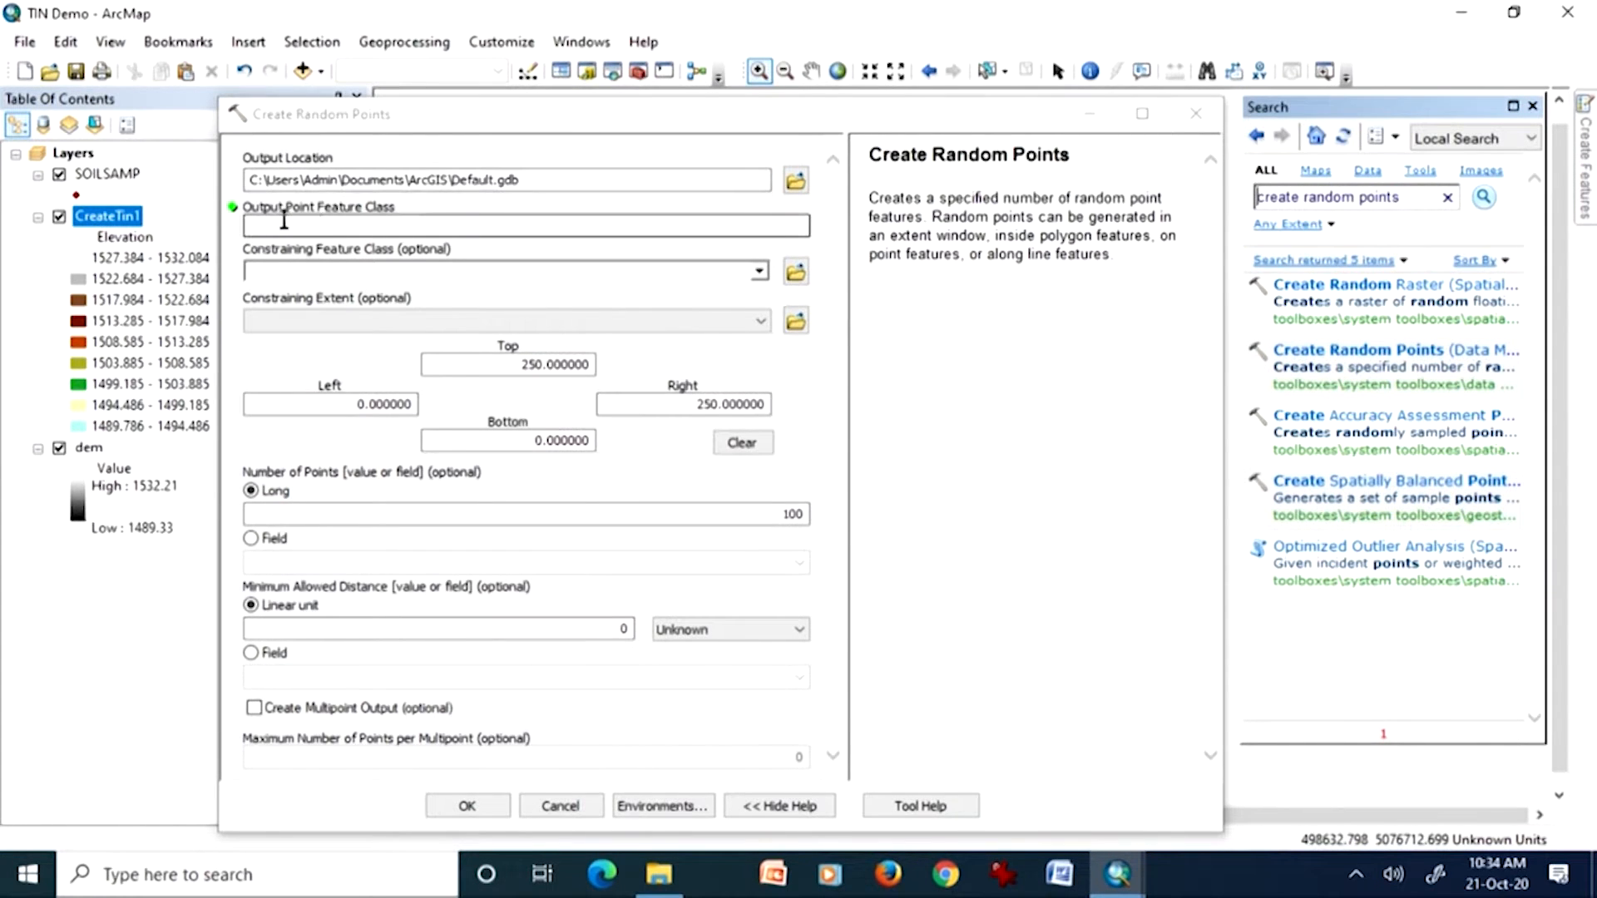
Step: Dismiss the ActiveX warning, name the output point feature class random100, and choose SOILSAMP as the constraining feature class
click(290, 222)
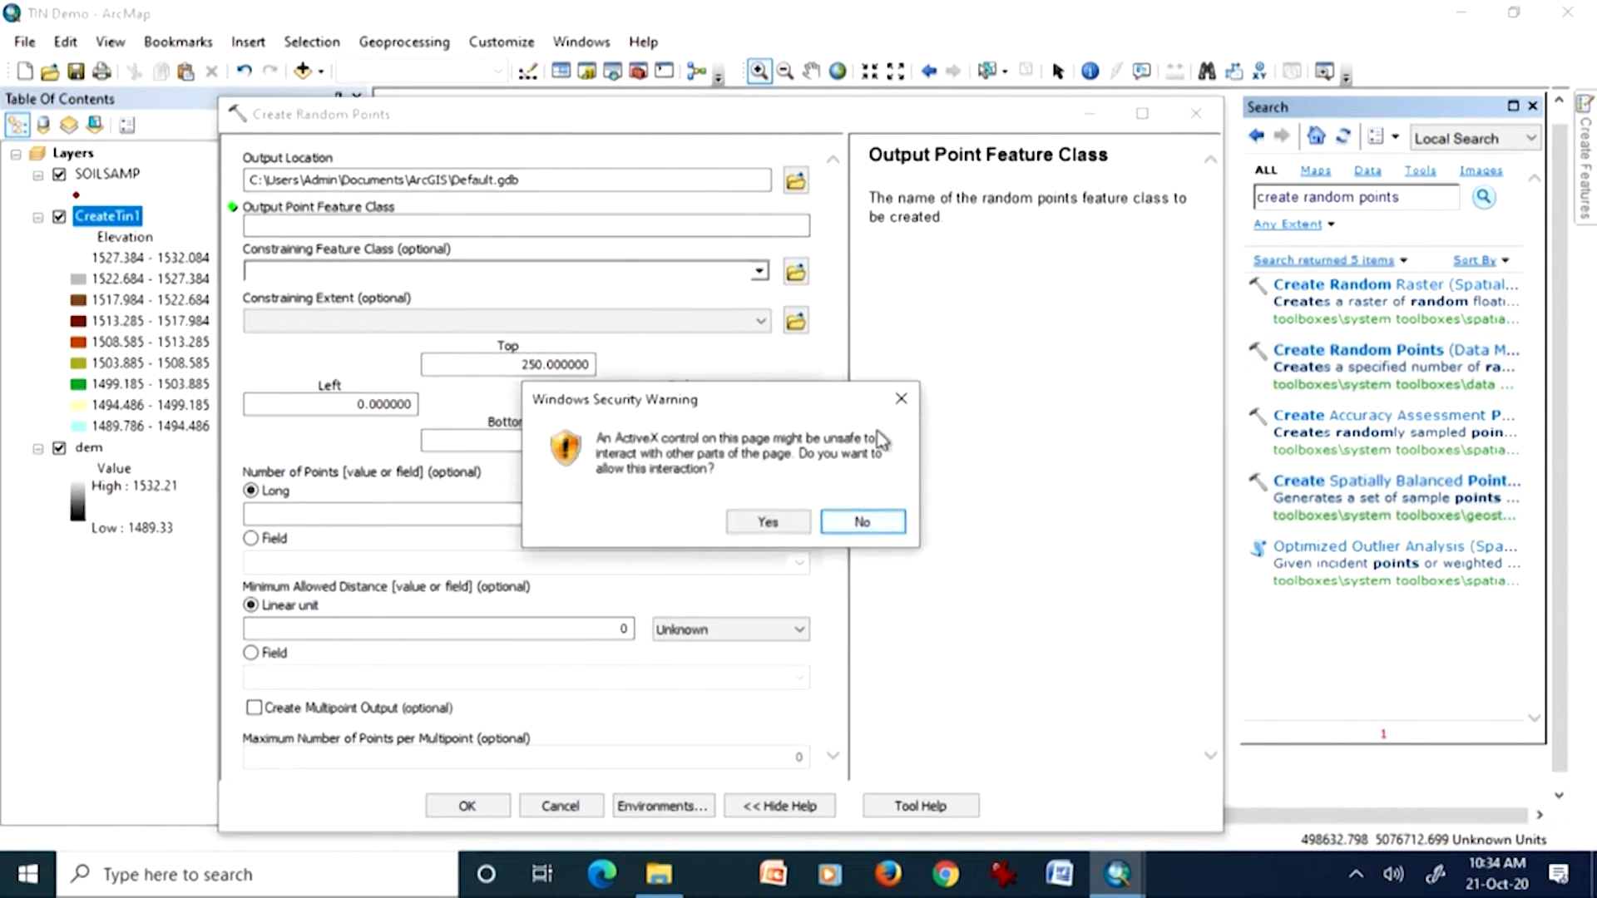
click(900, 399)
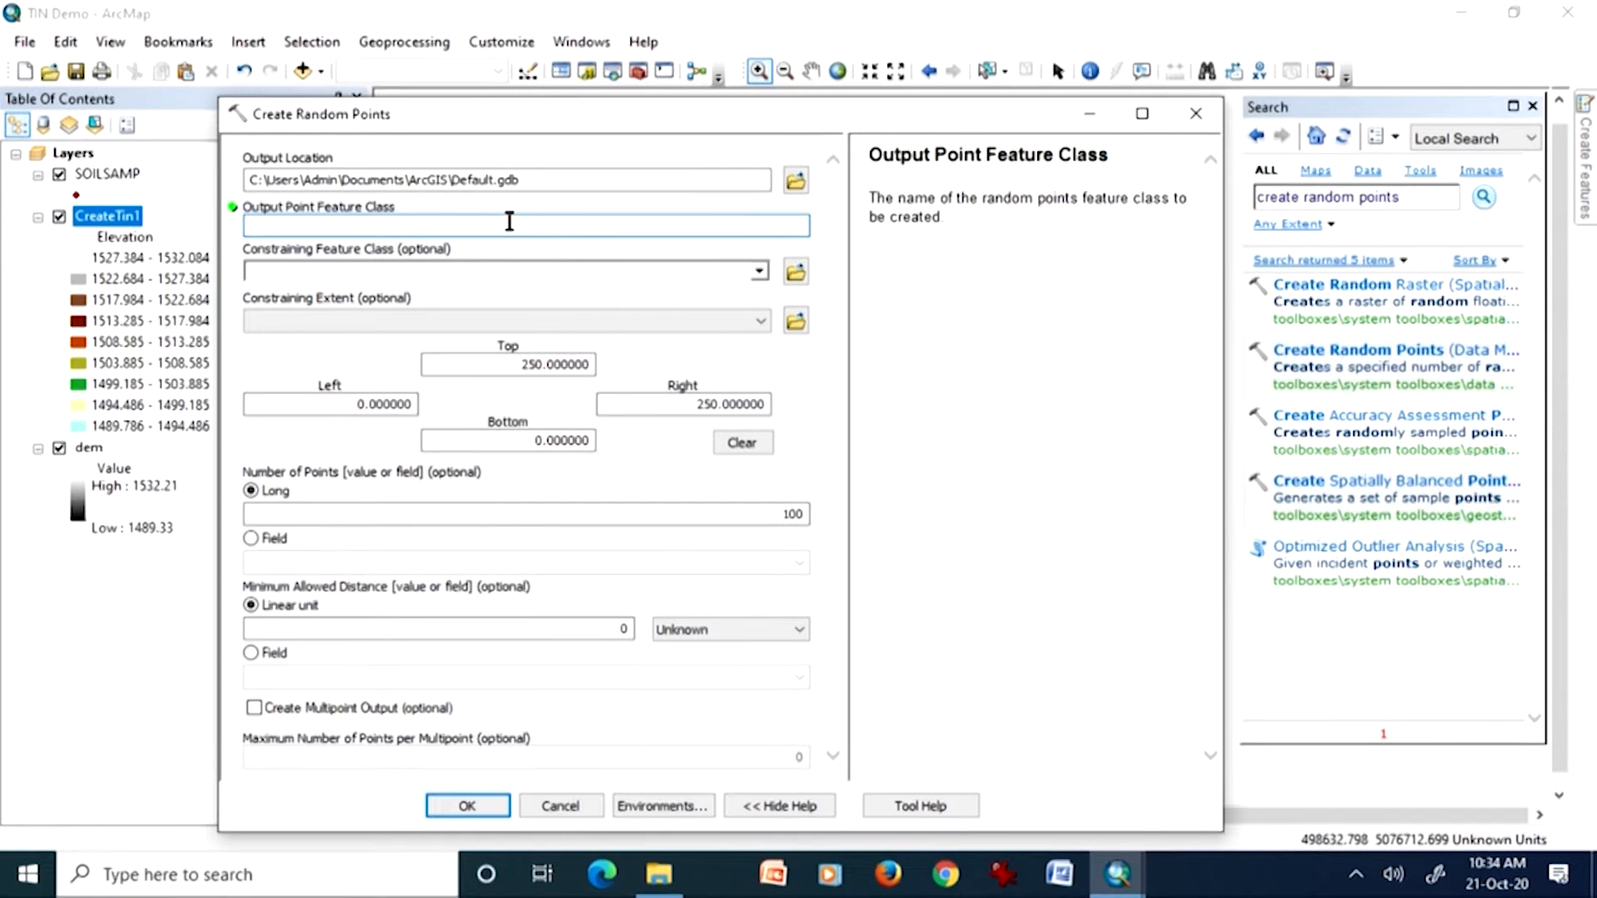
text(random100)
click(381, 274)
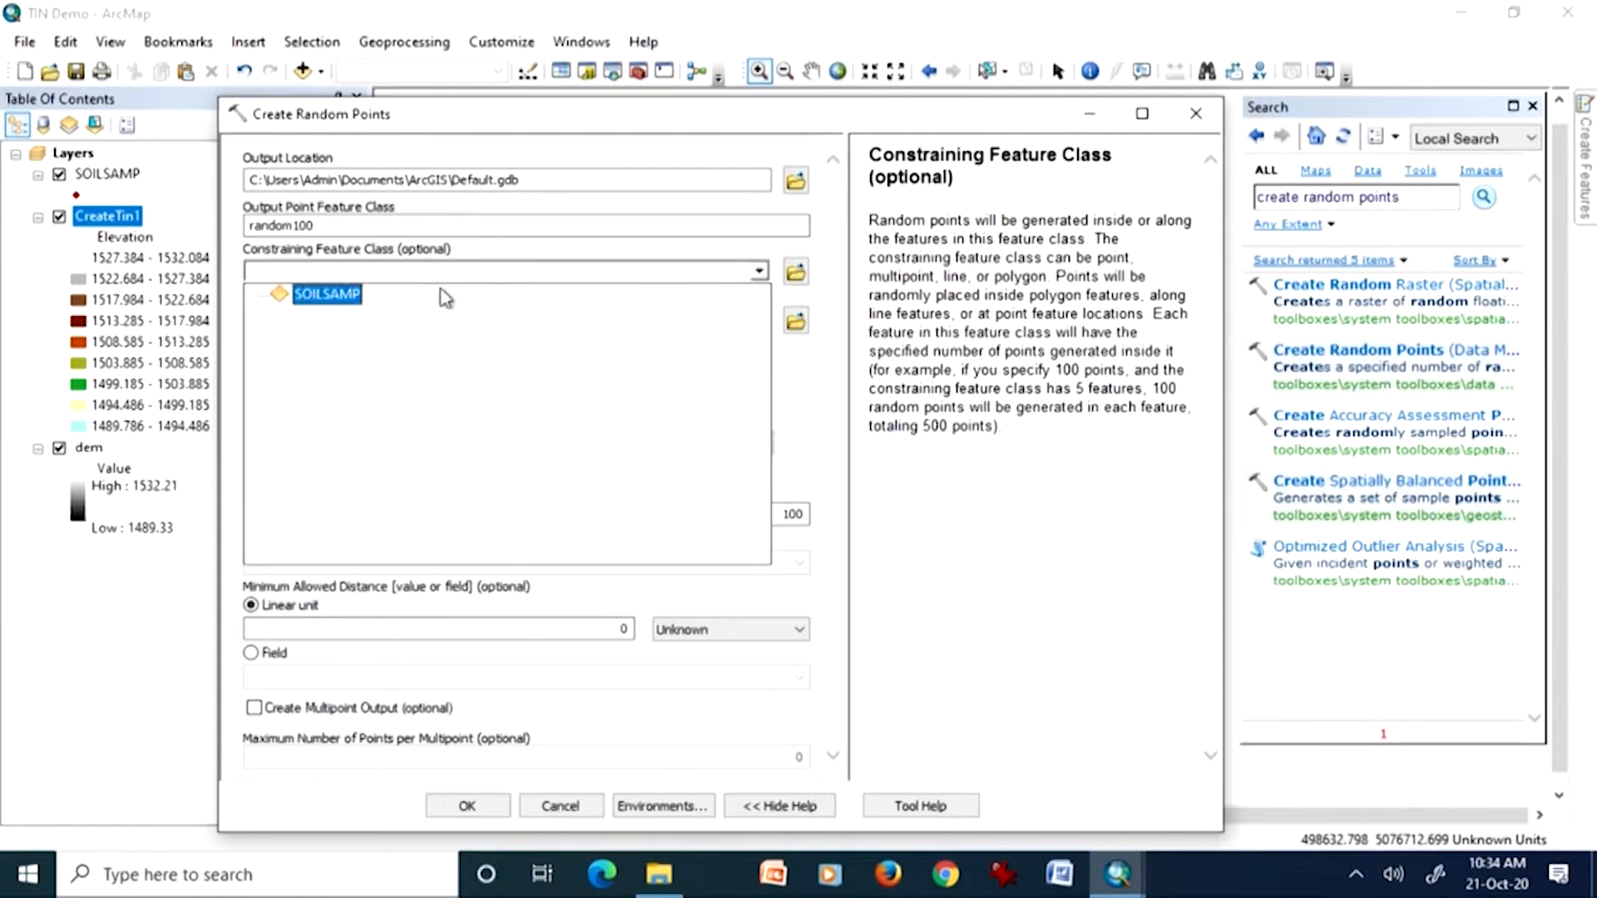
click(328, 295)
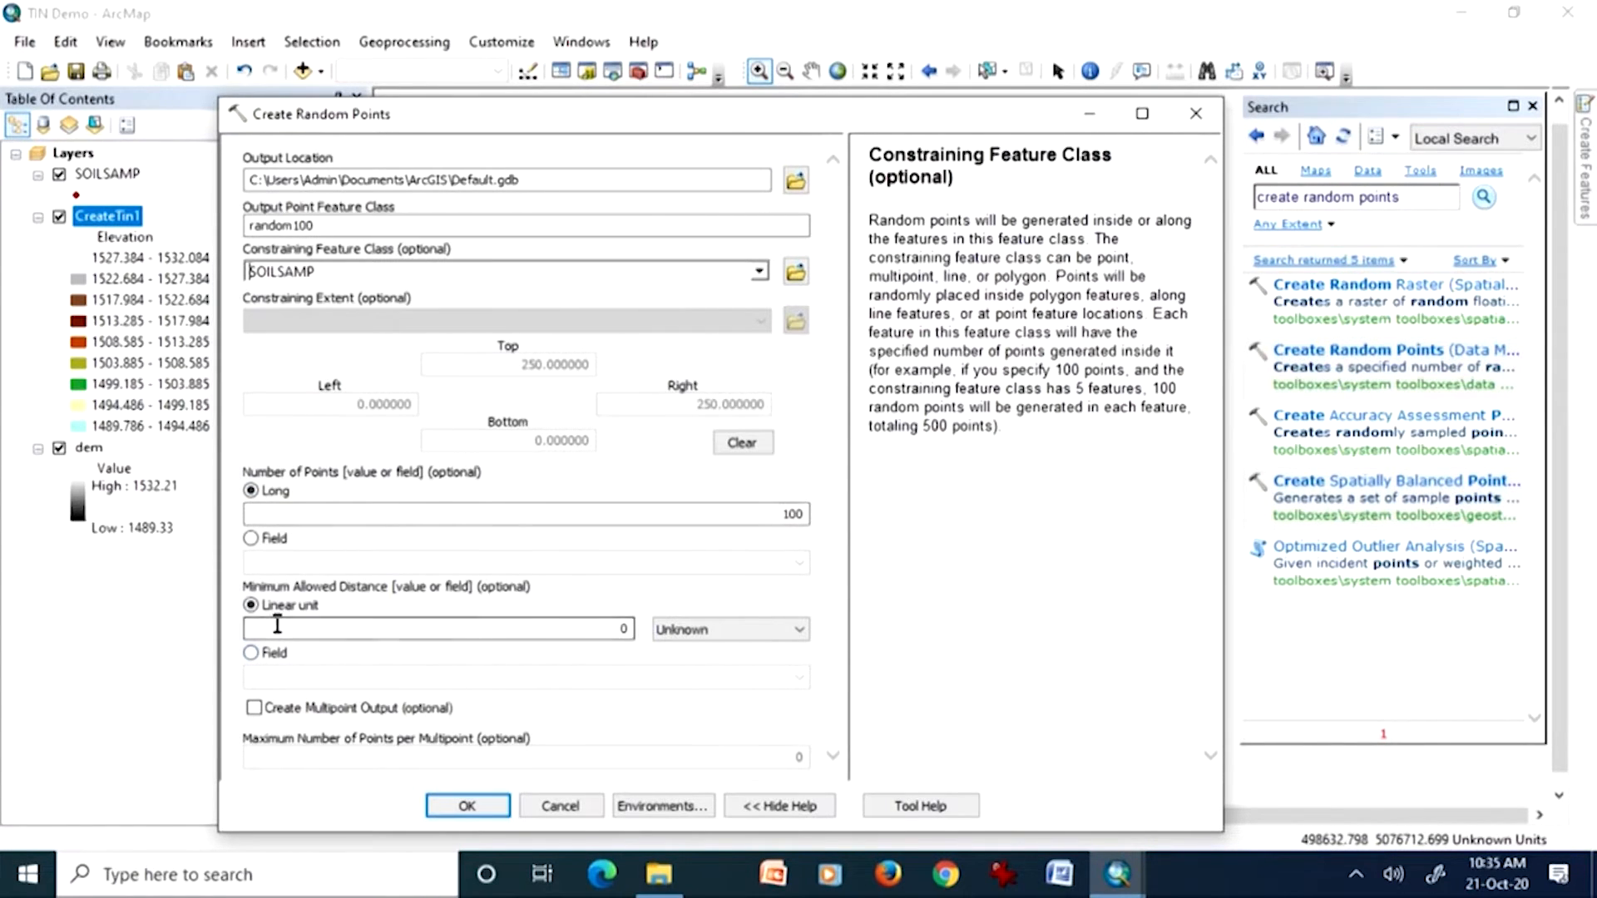
Step: Set the minimum allowed distance unit to Meters, leave multipoint output off, and run Create Random Points with 100 points
click(685, 633)
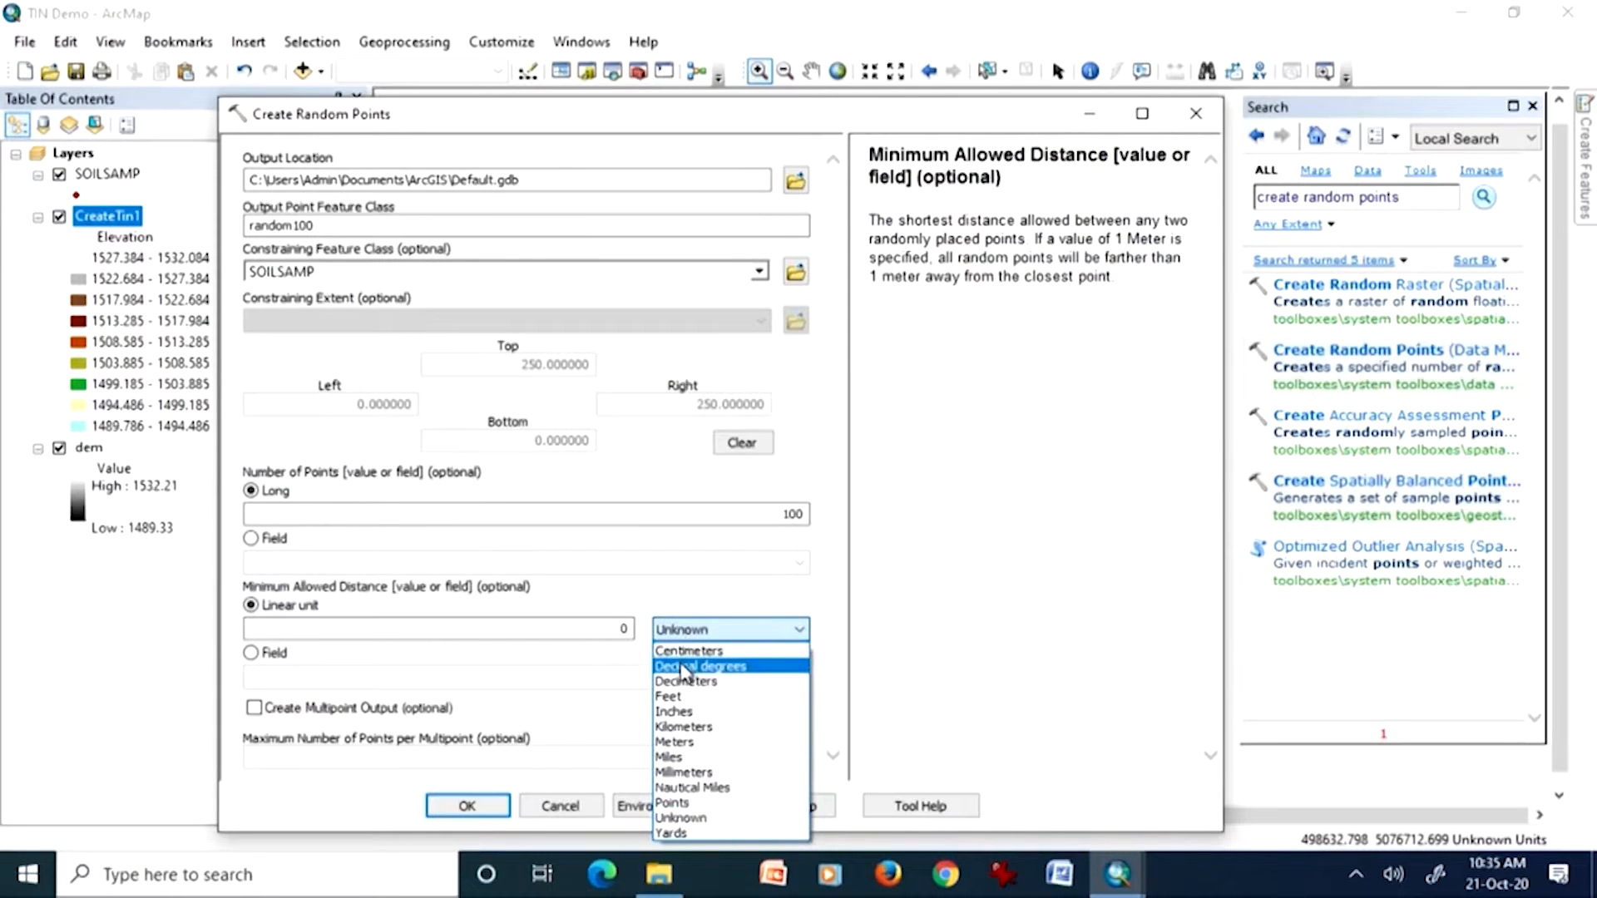
click(677, 742)
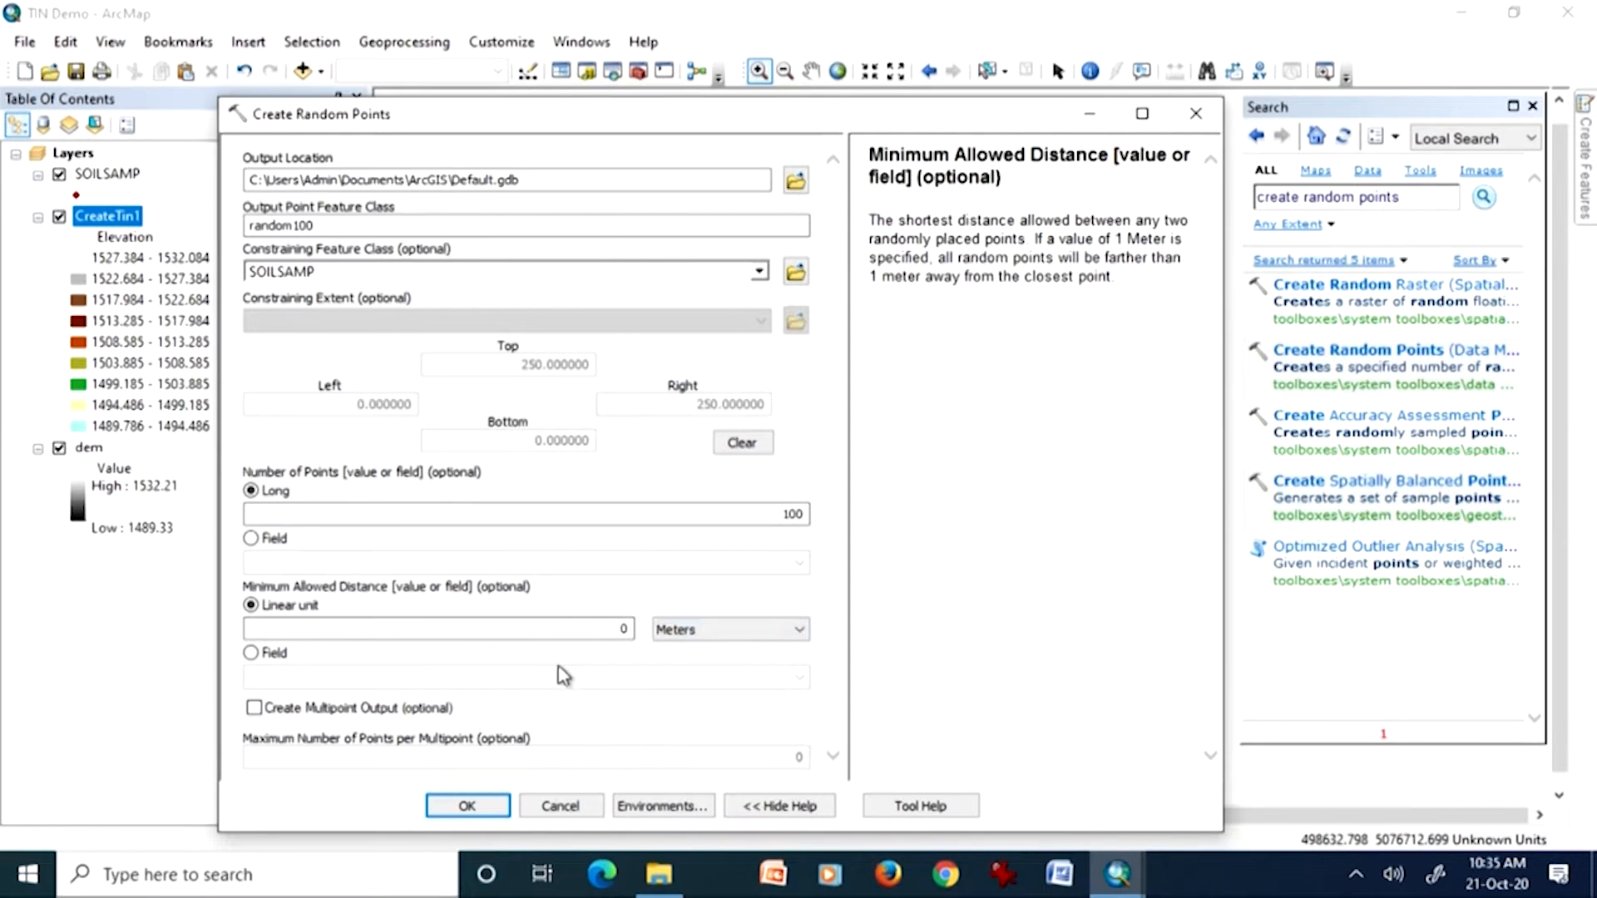
click(499, 630)
click(261, 711)
click(271, 712)
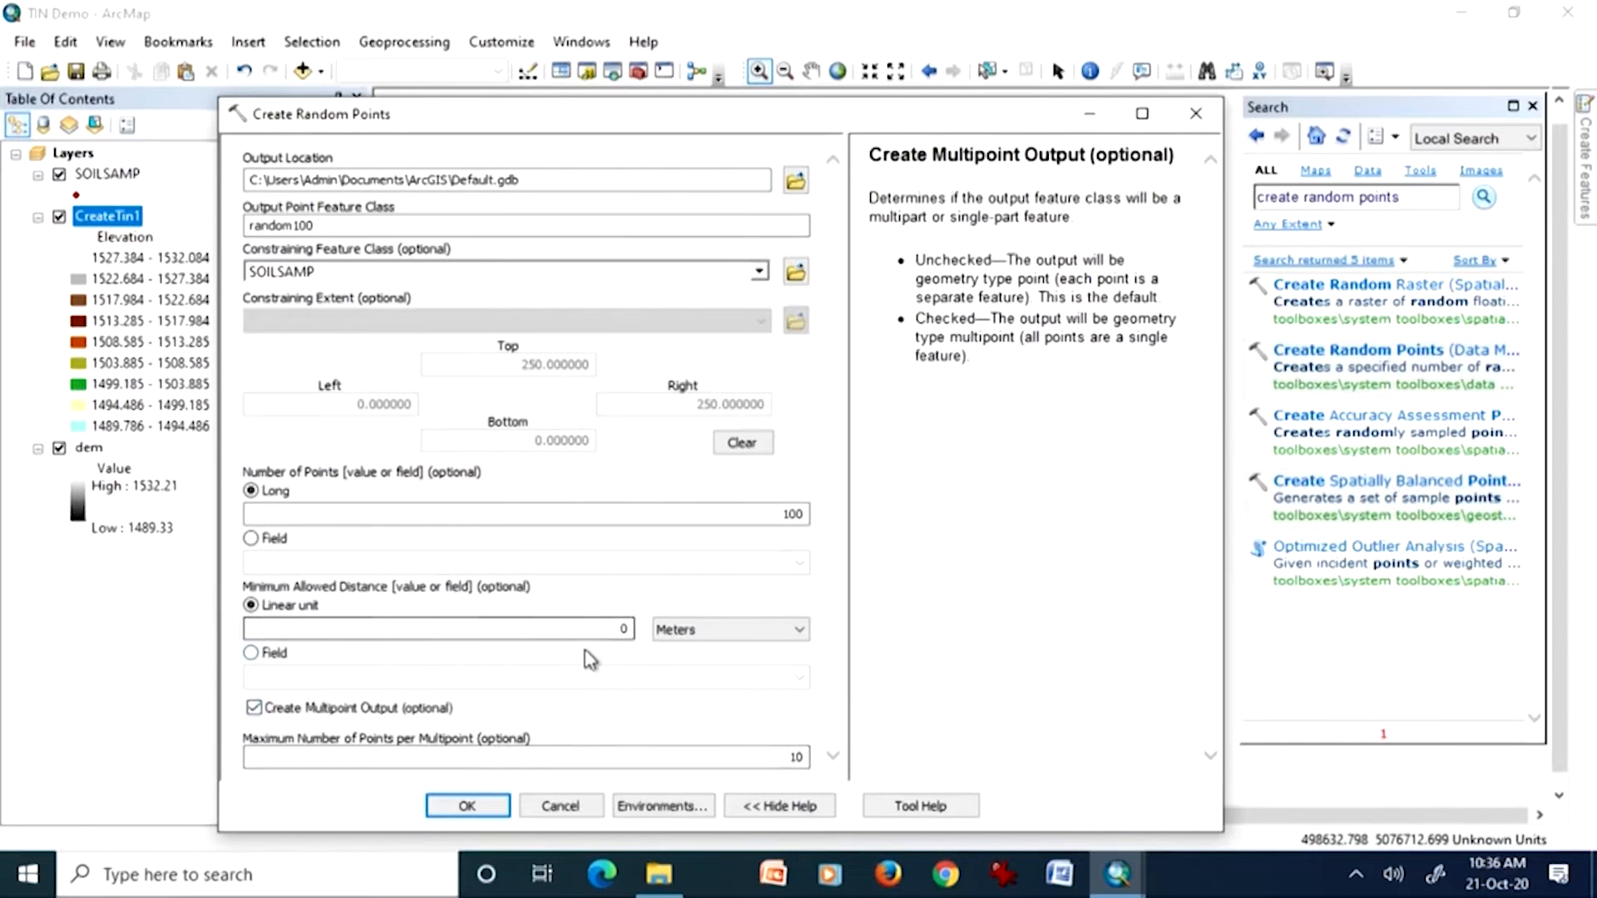
click(253, 709)
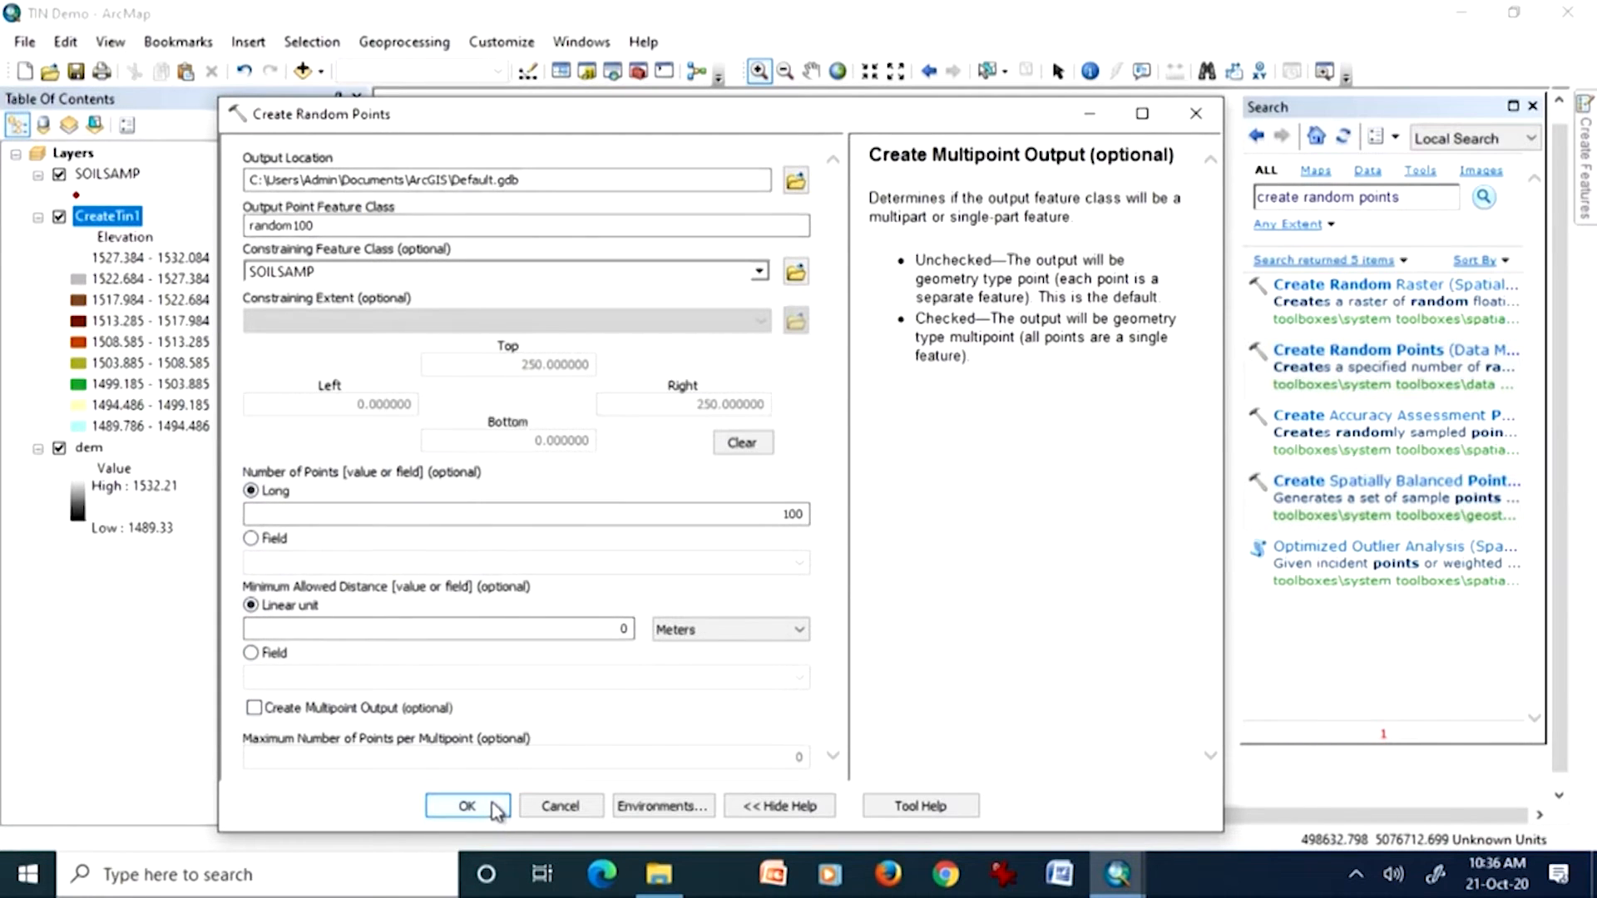
click(468, 806)
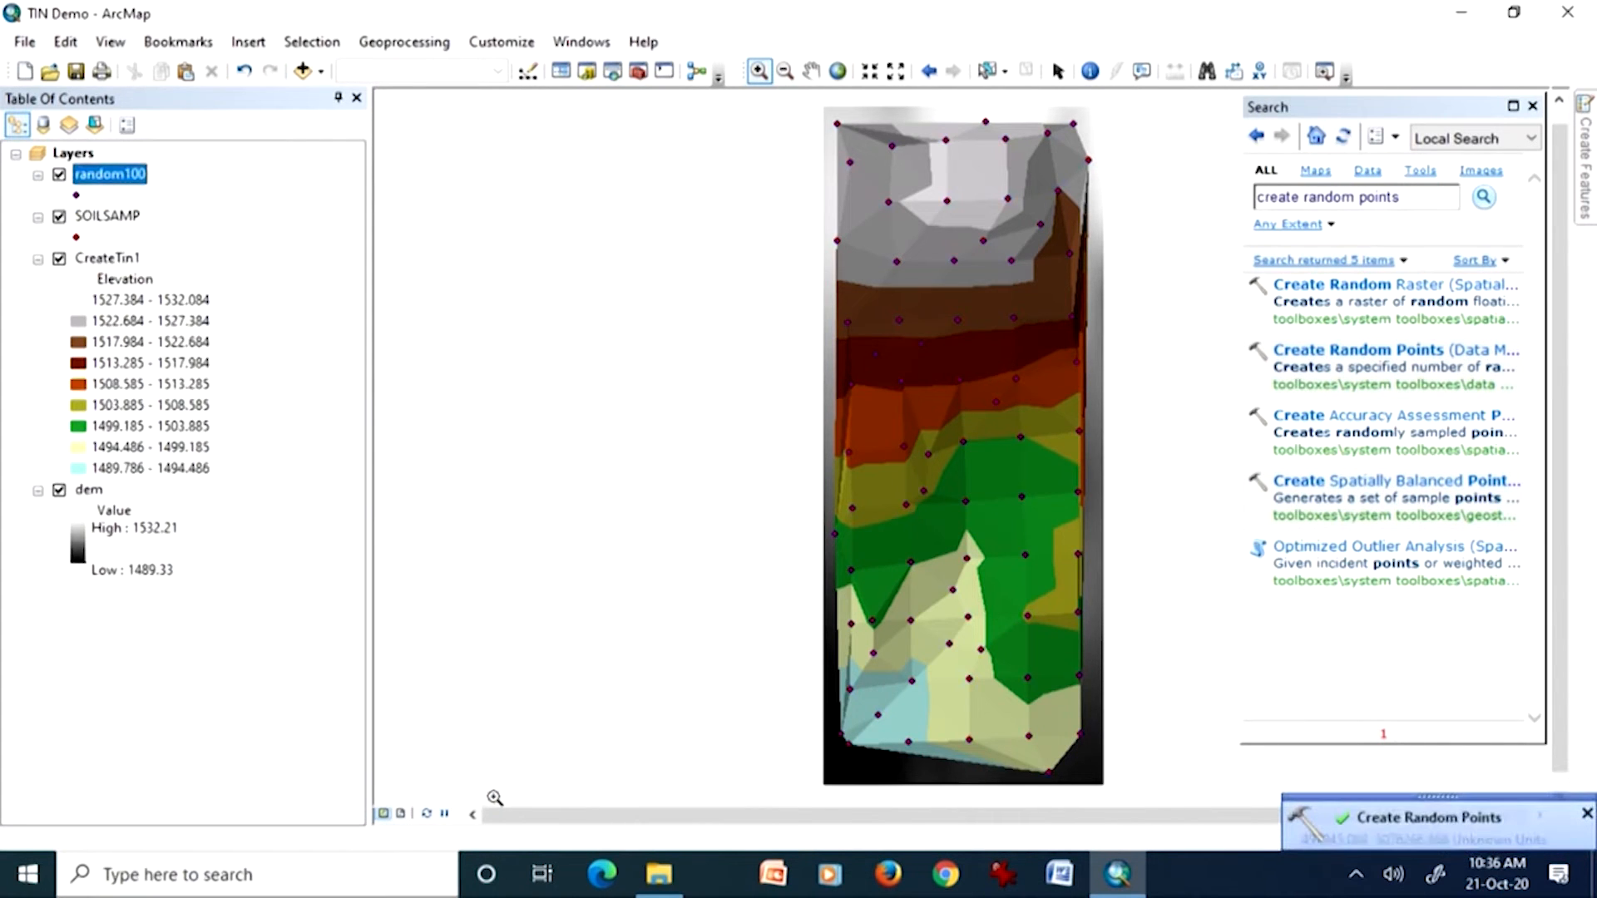
Step: Hide the CreateTin1 and dem layers and compare the random100 points with the SOILSAMP points by toggling their visibility
ctrl+click(59, 265)
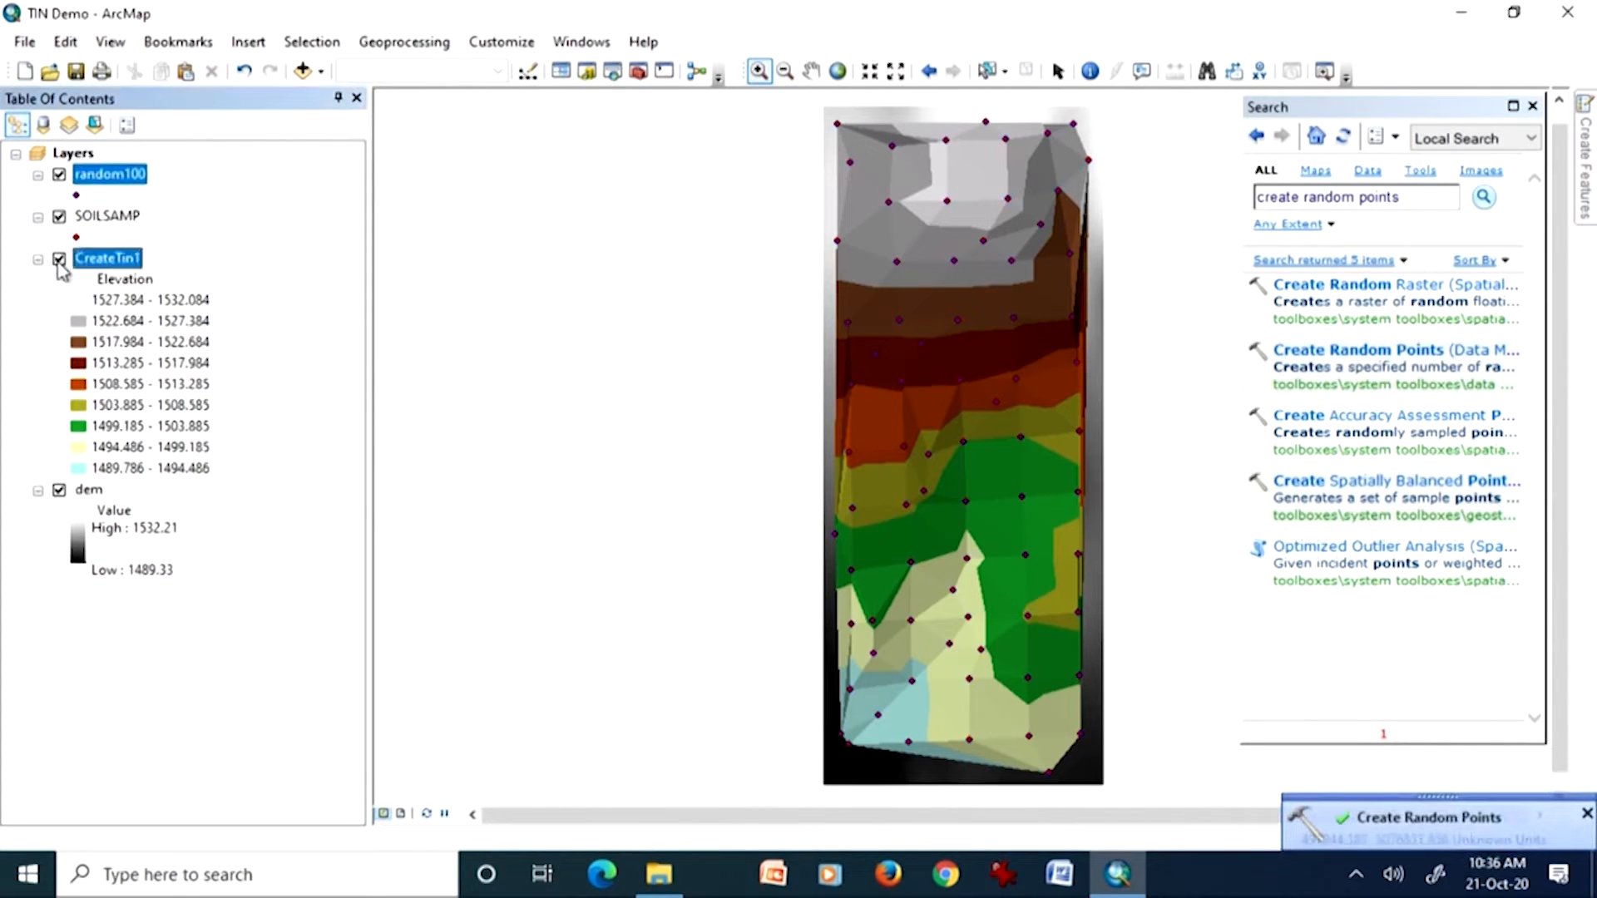
click(59, 260)
click(60, 490)
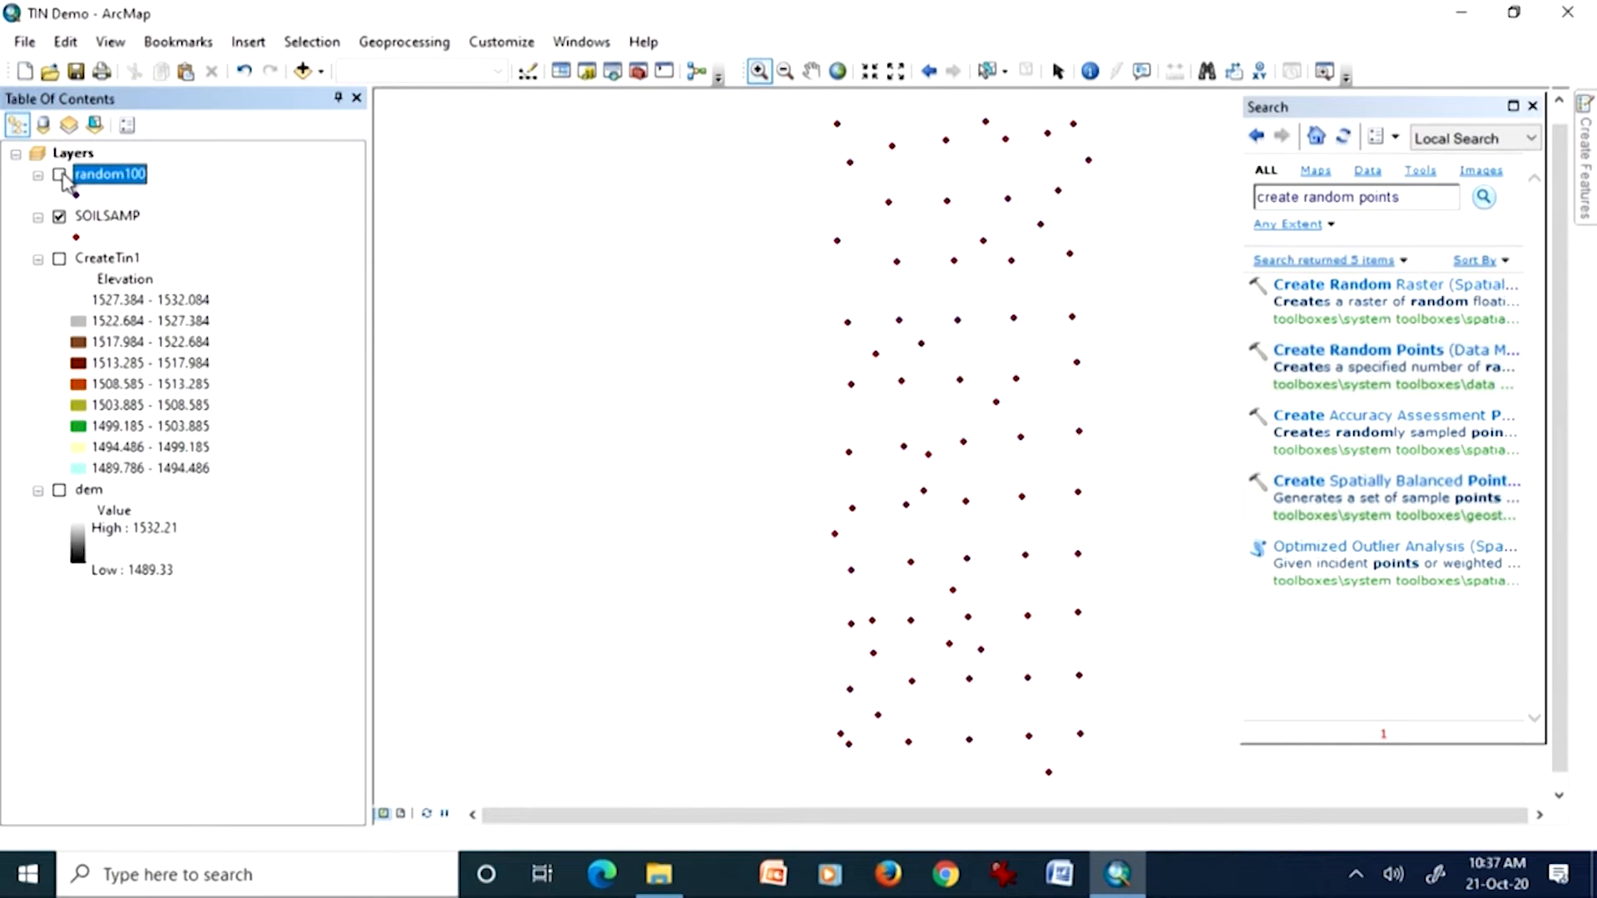
click(60, 177)
click(60, 217)
click(60, 218)
Step: Remove the SOILSAMP and random100 layers from the map
click(103, 218)
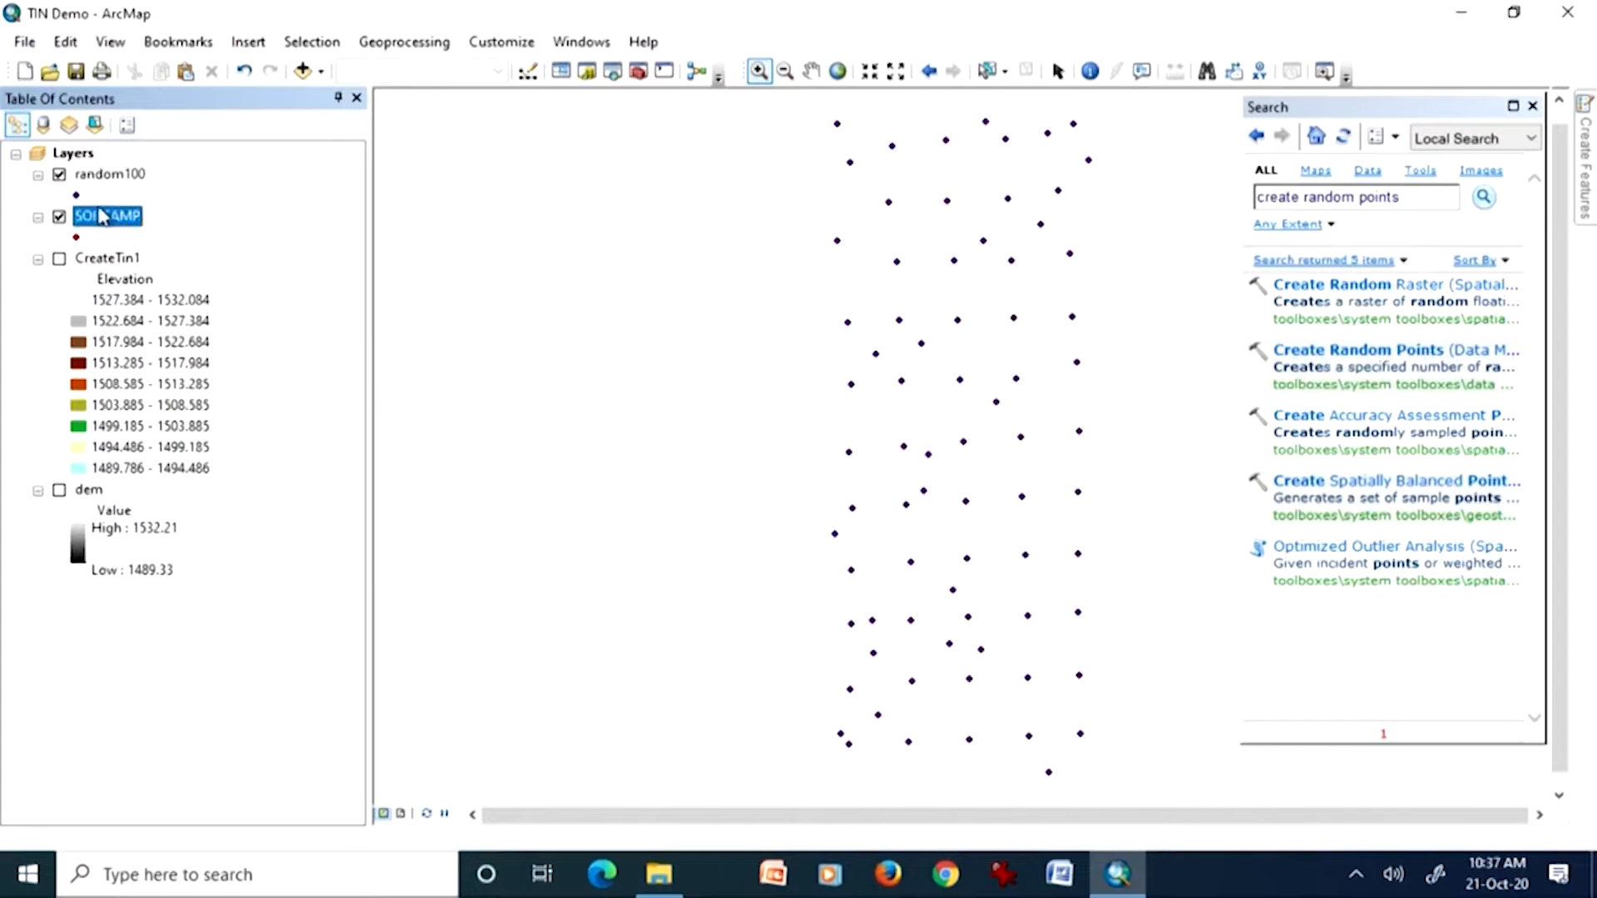
right_click(103, 218)
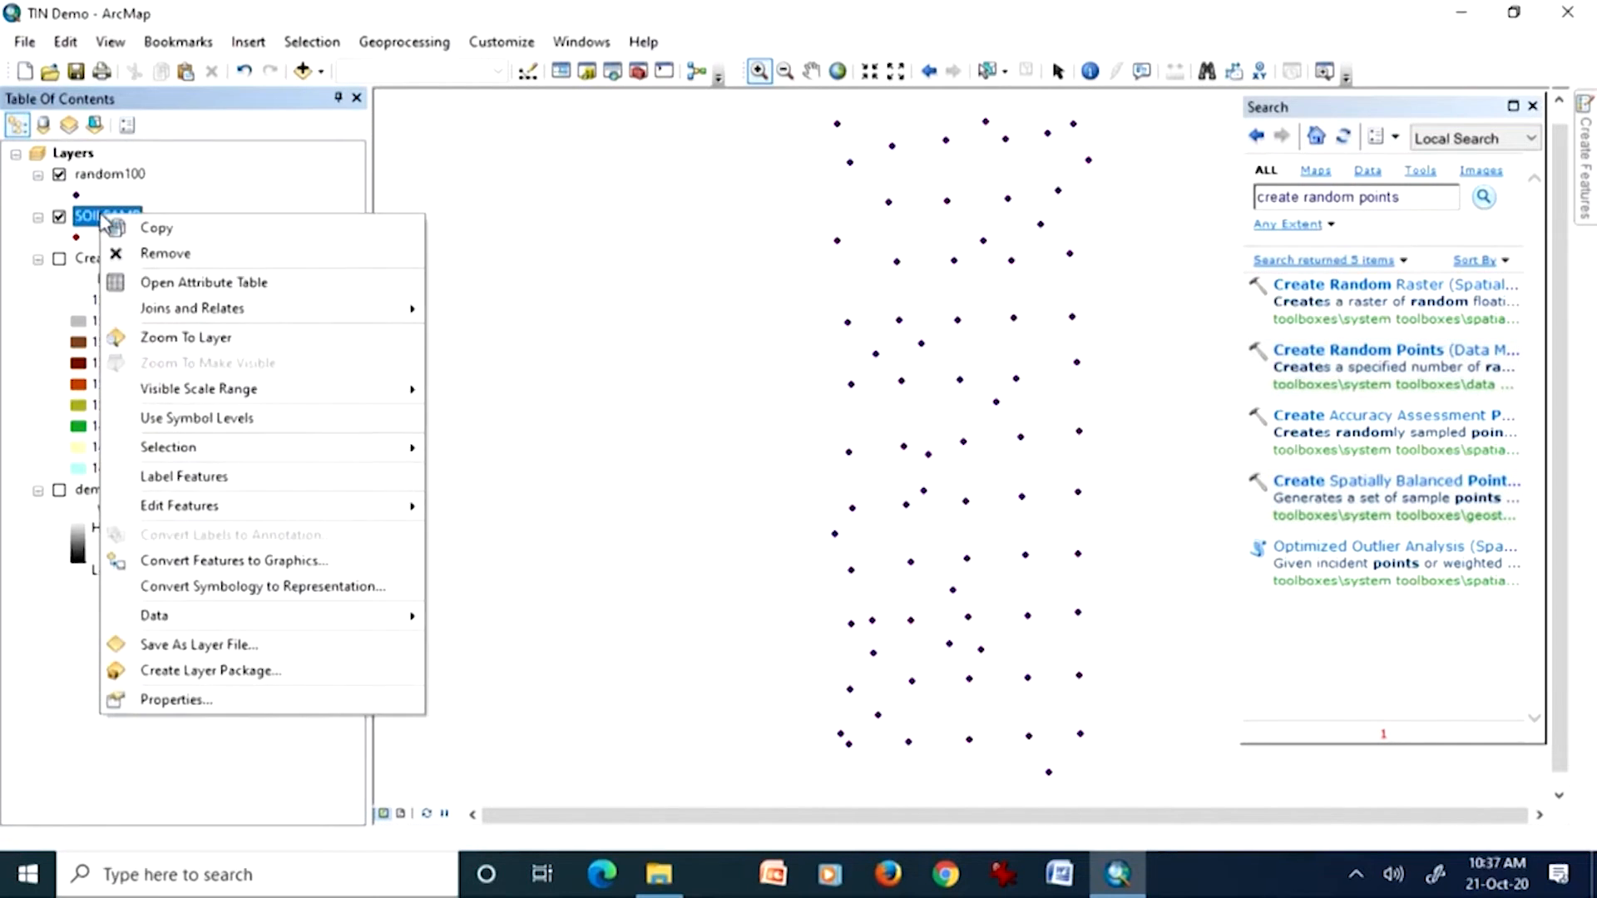
click(138, 261)
click(139, 175)
right_click(142, 176)
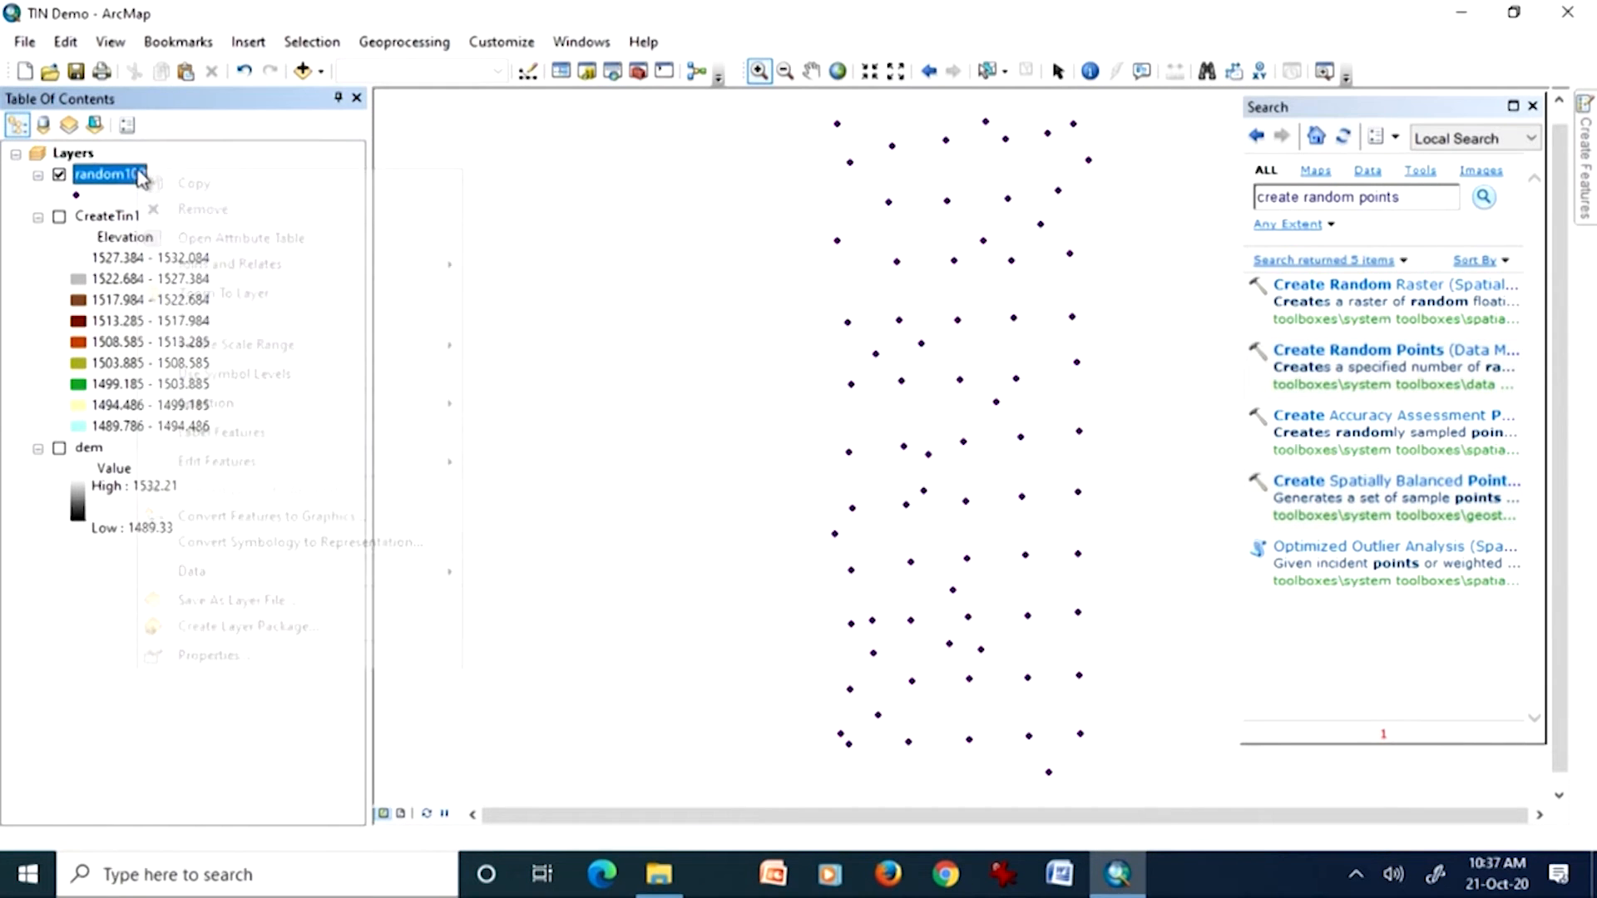
click(167, 208)
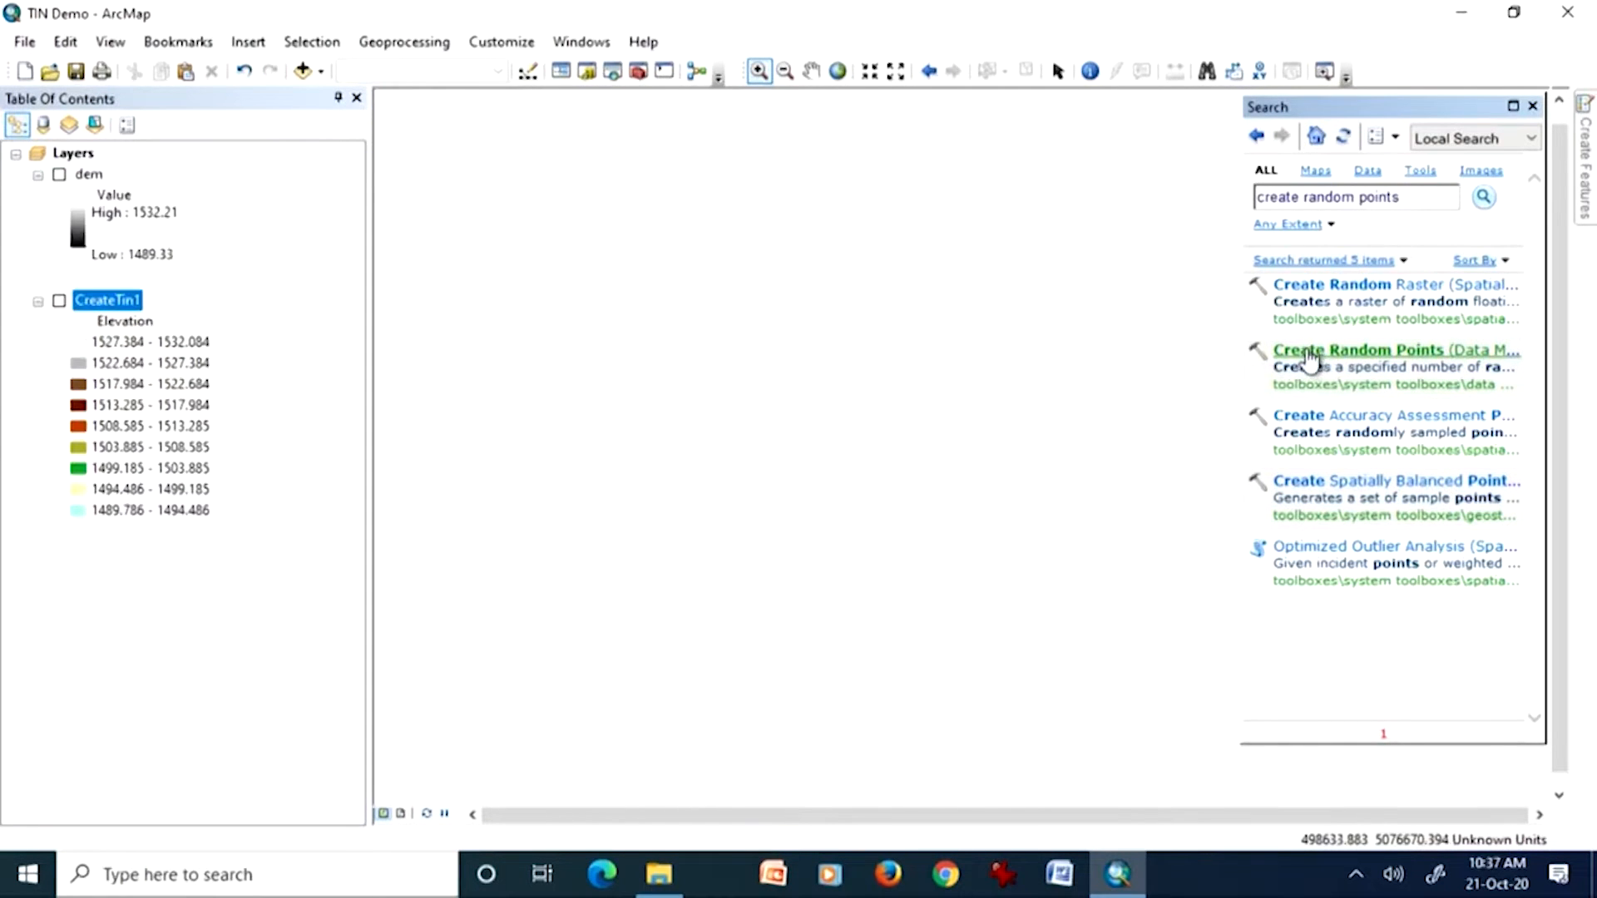
Step: Open the Create Random Points tool, decline the ActiveX security warning, and name the output point feature class random200
click(1310, 353)
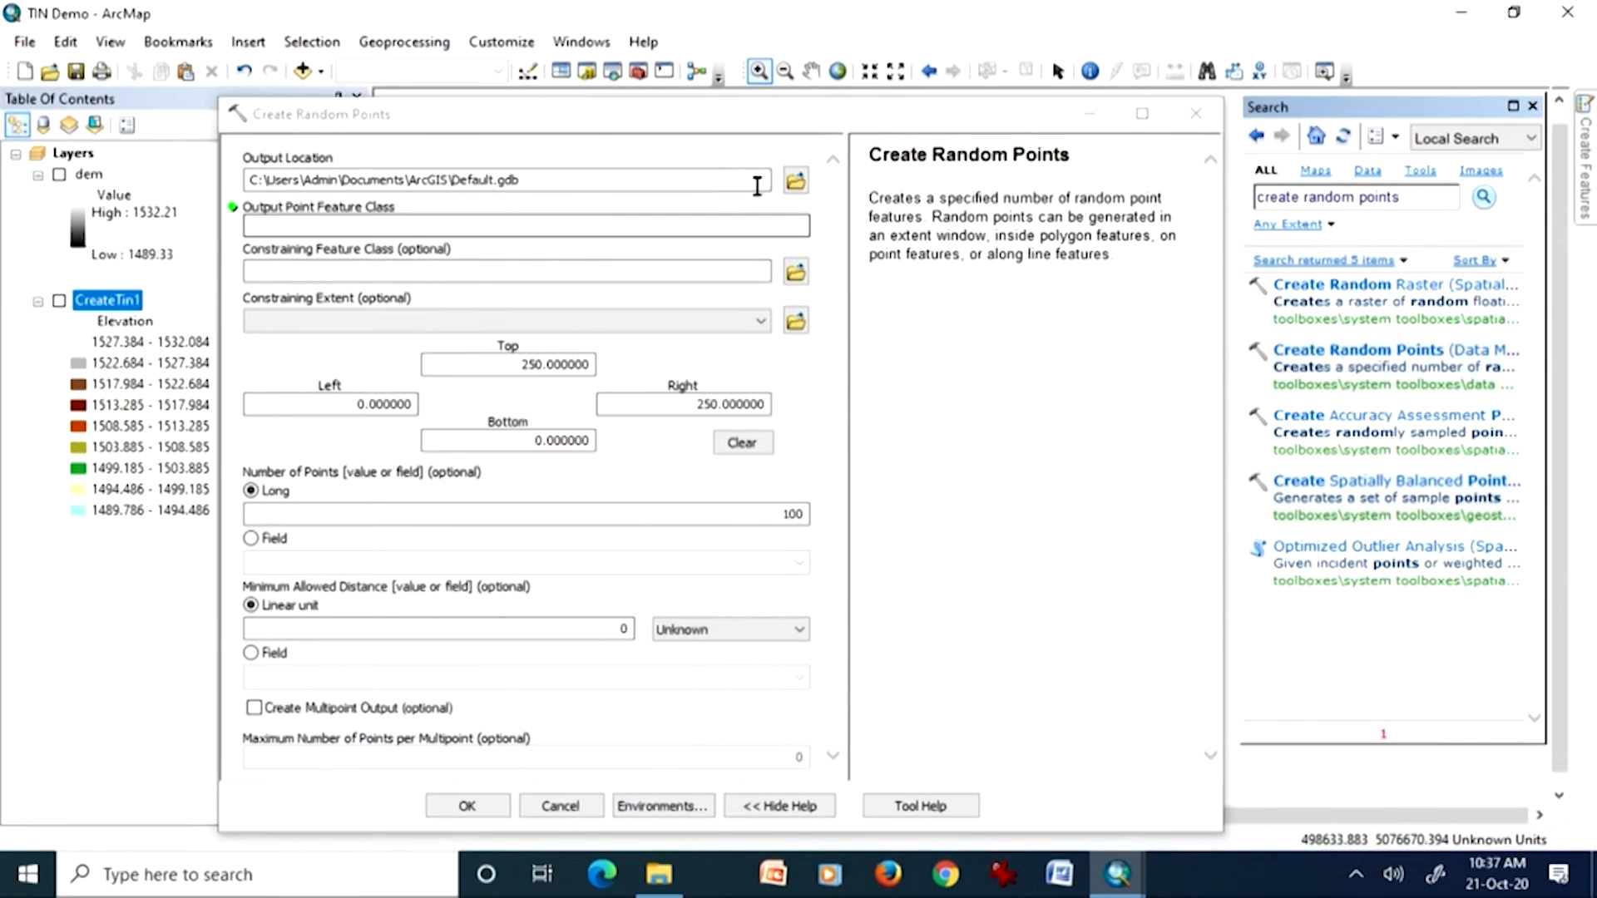
click(463, 226)
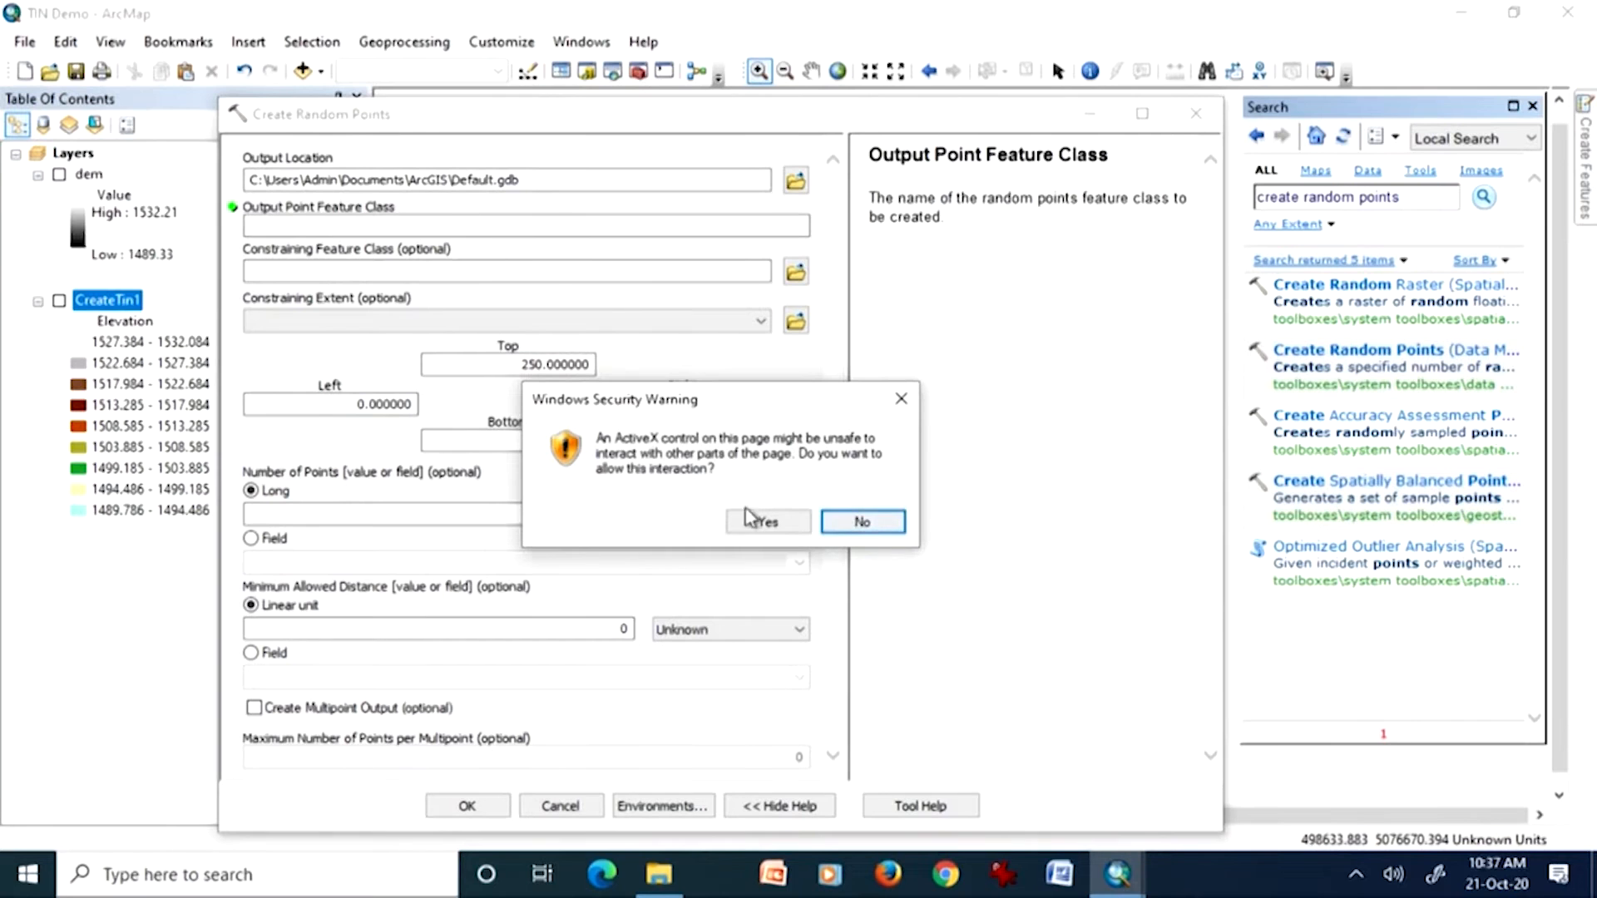
click(852, 522)
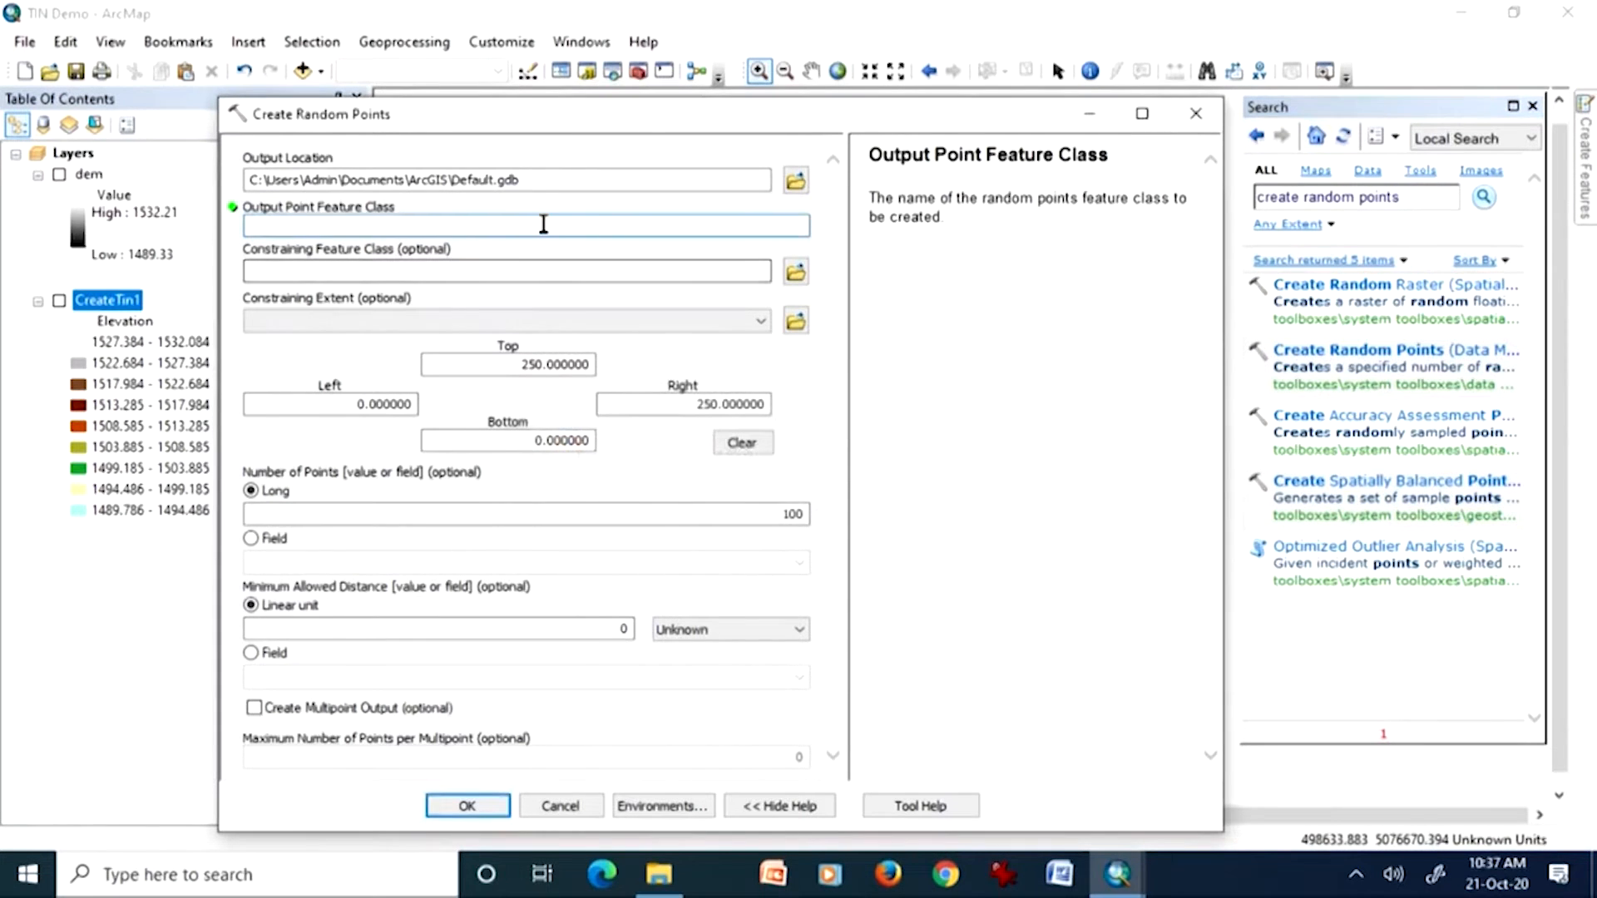
text(random)
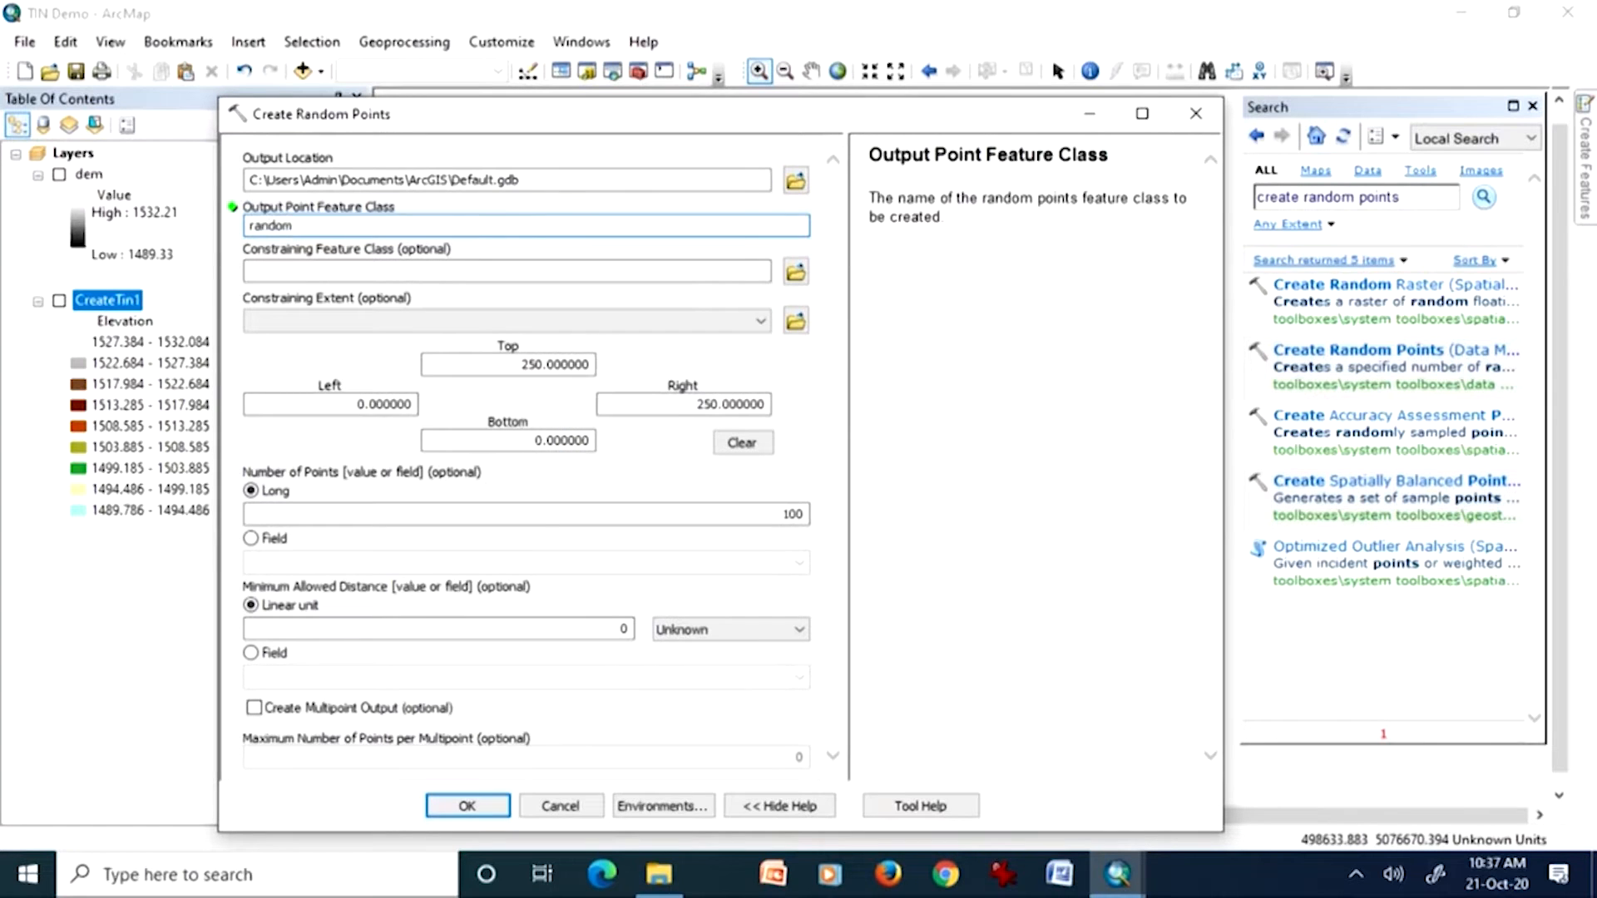
text(200)
click(786, 273)
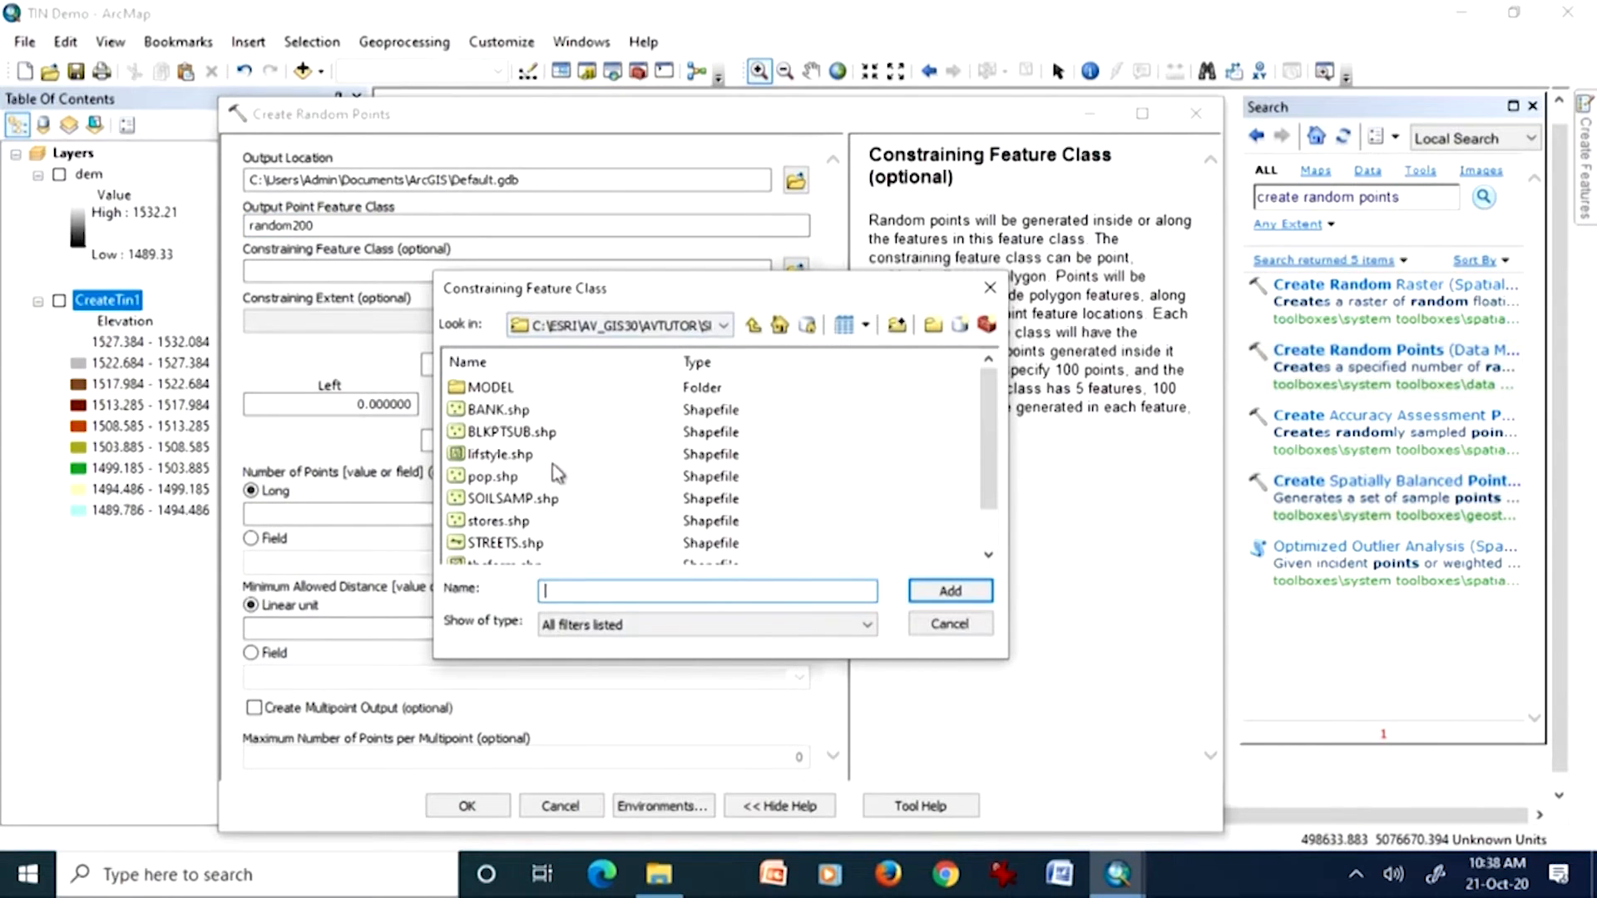
scroll(562, 487, down, 1)
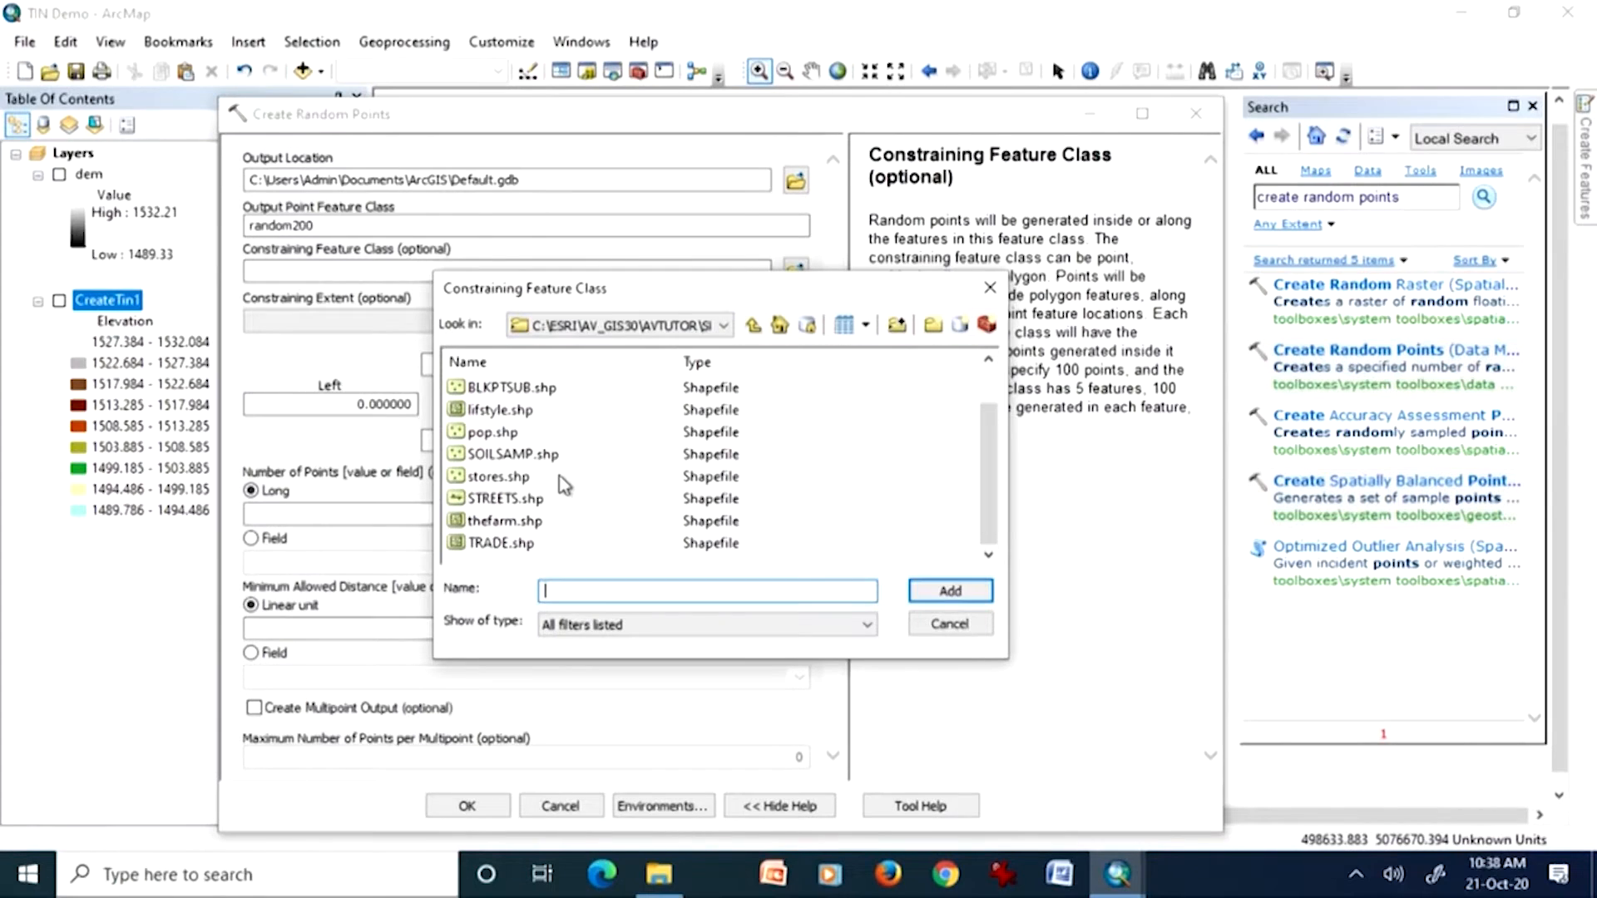
scroll(567, 476, up, 1)
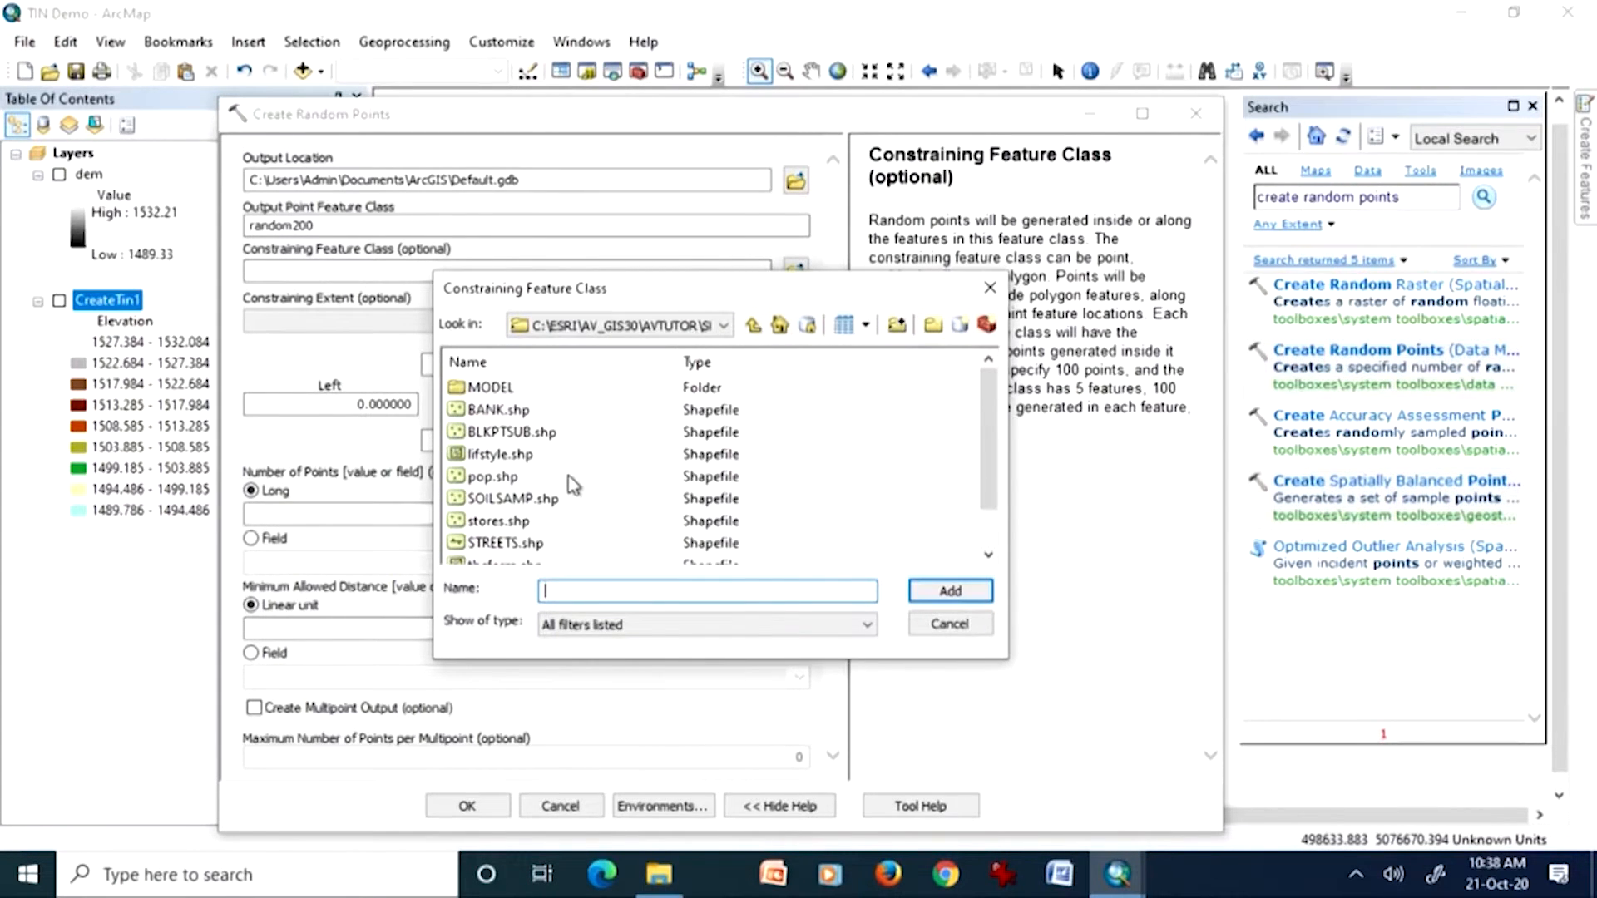
click(503, 479)
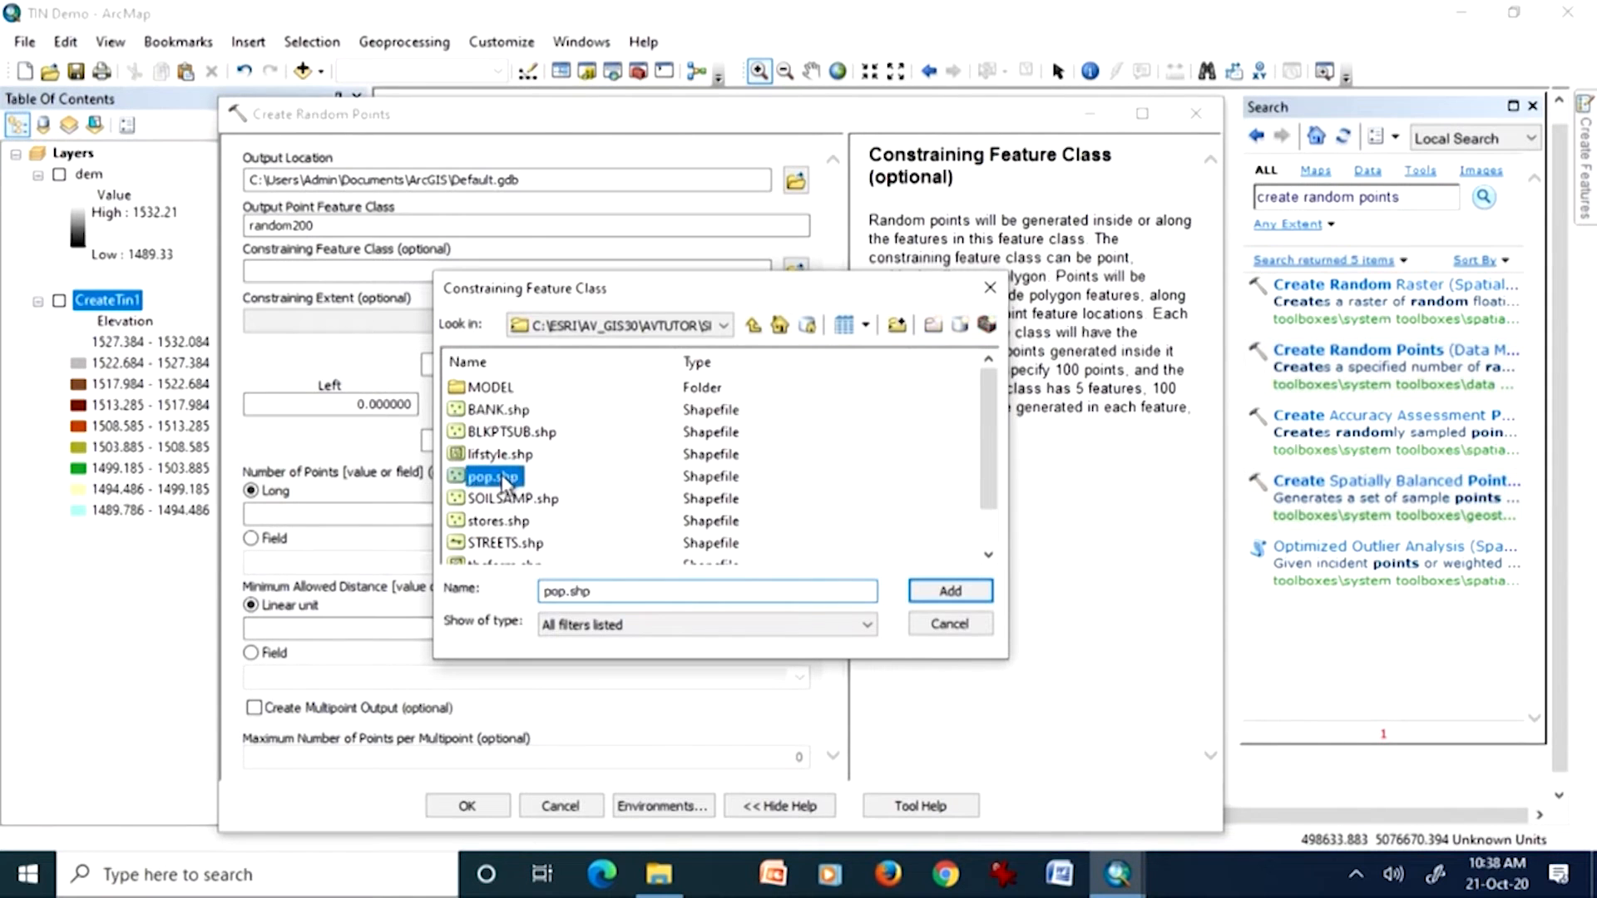
click(532, 501)
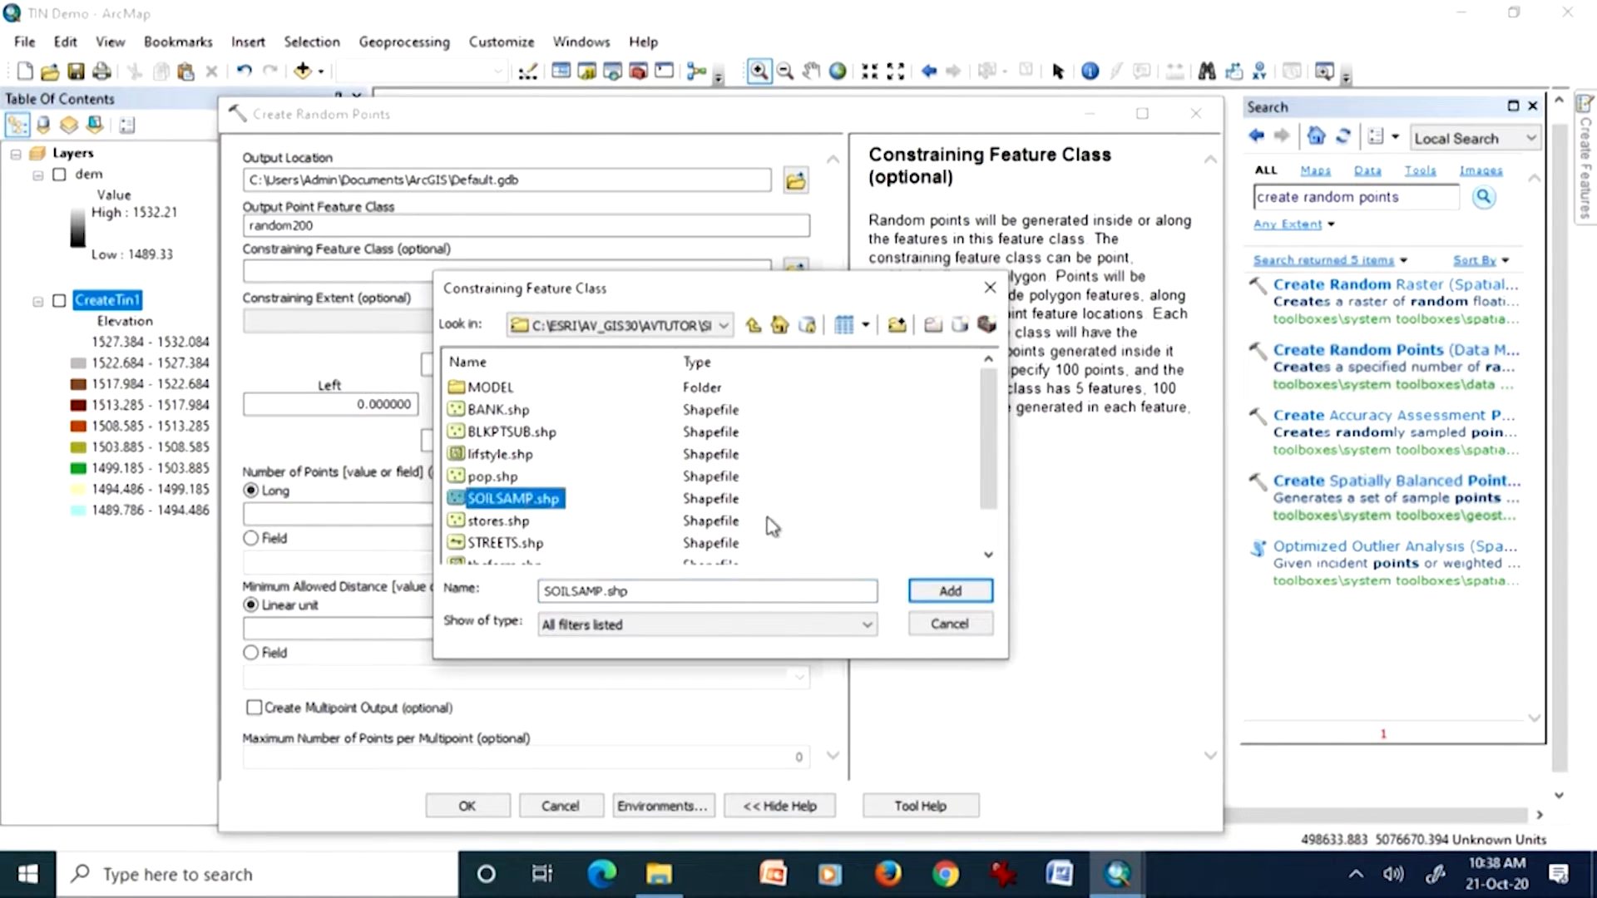
click(948, 596)
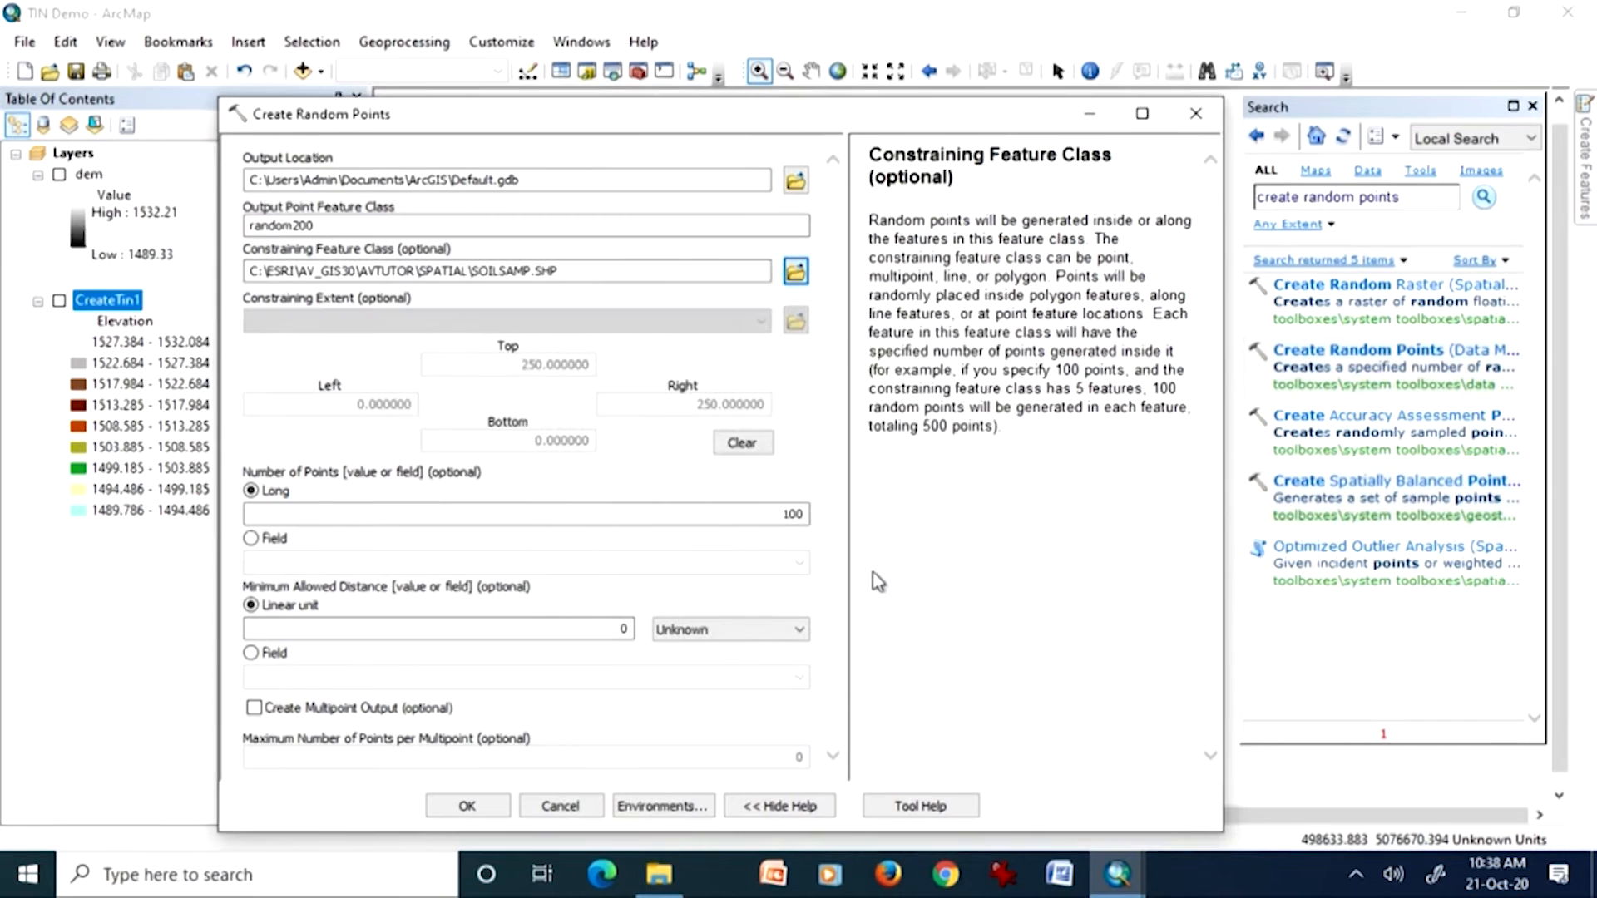
drag(642, 270, 242, 273)
key(Delete)
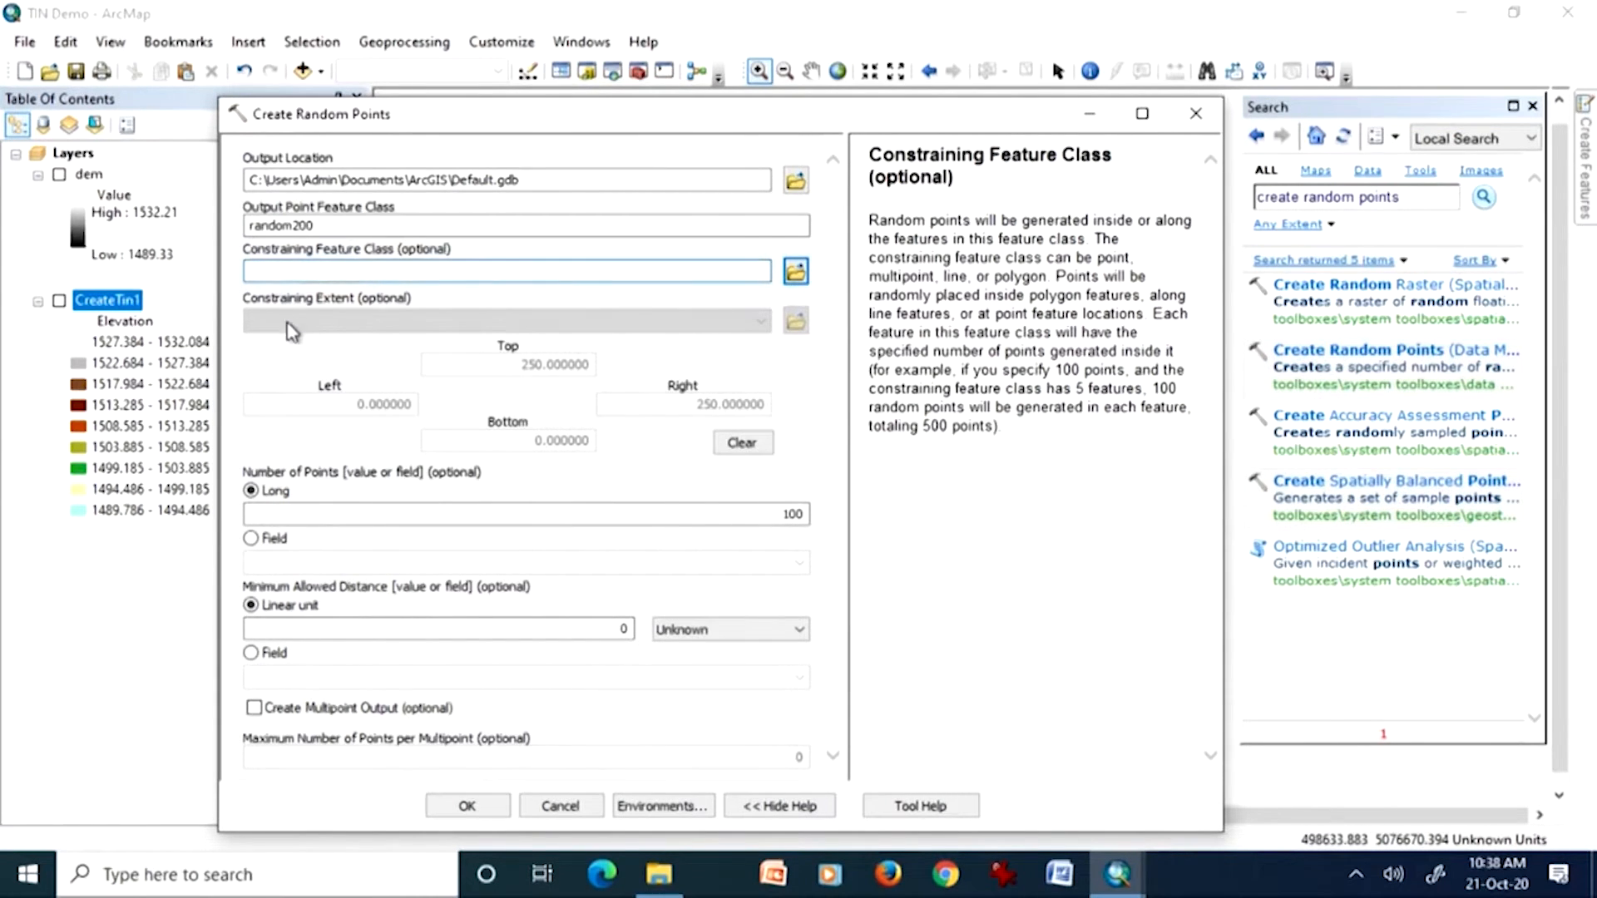
Step: Set the minimum allowed distance unit to Meters, enable multipoint output, and run Create Random Points with 100 points
click(755, 516)
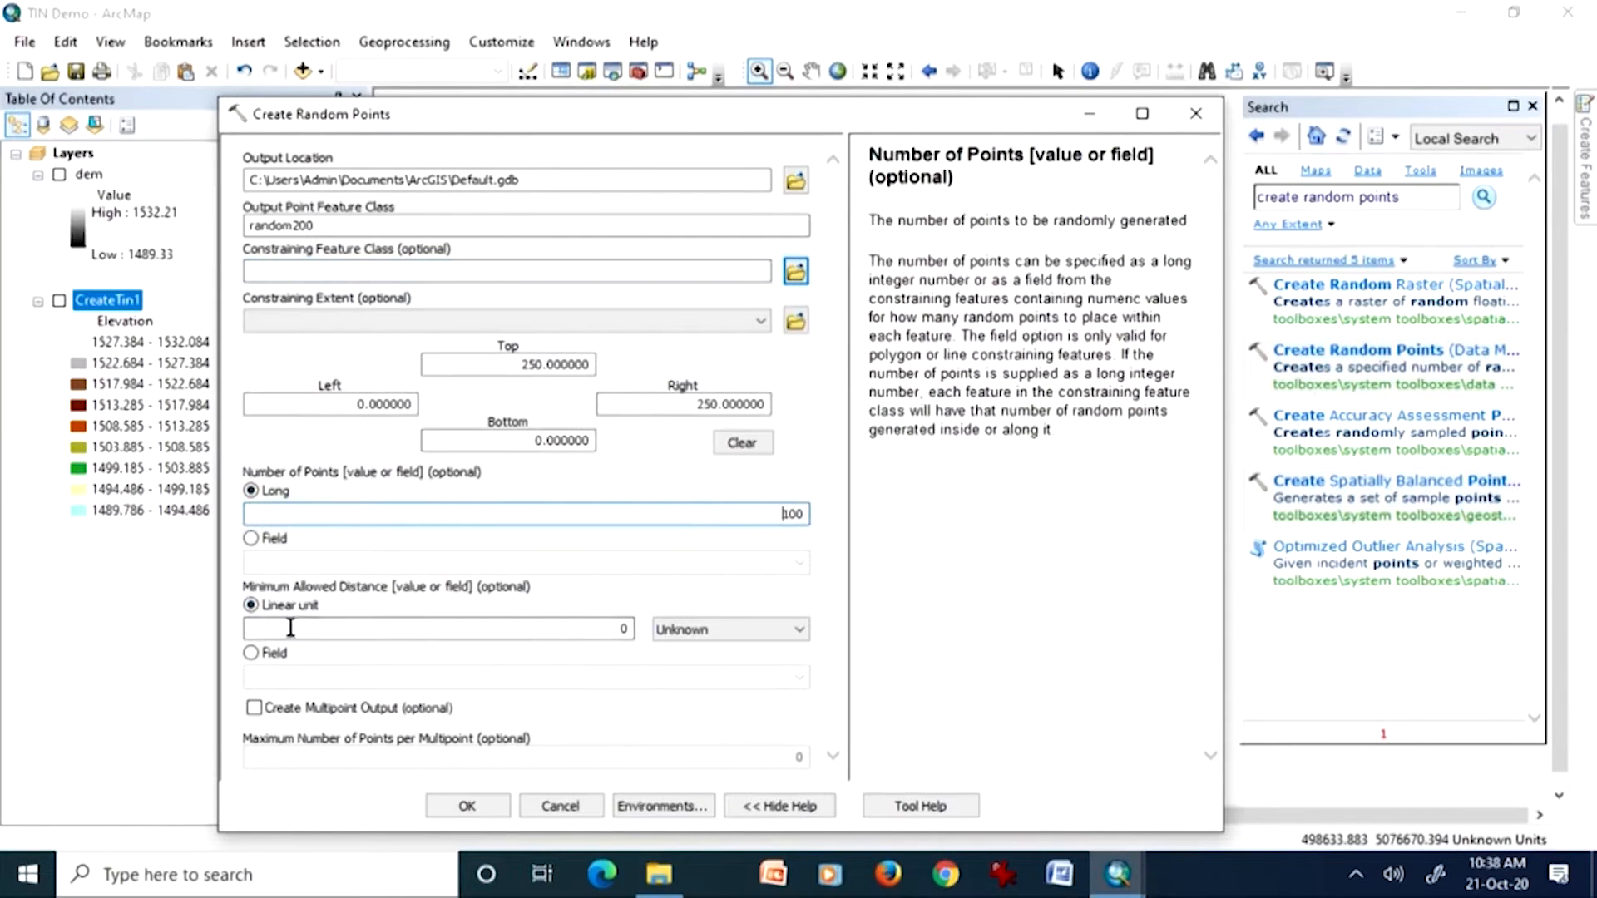
click(769, 639)
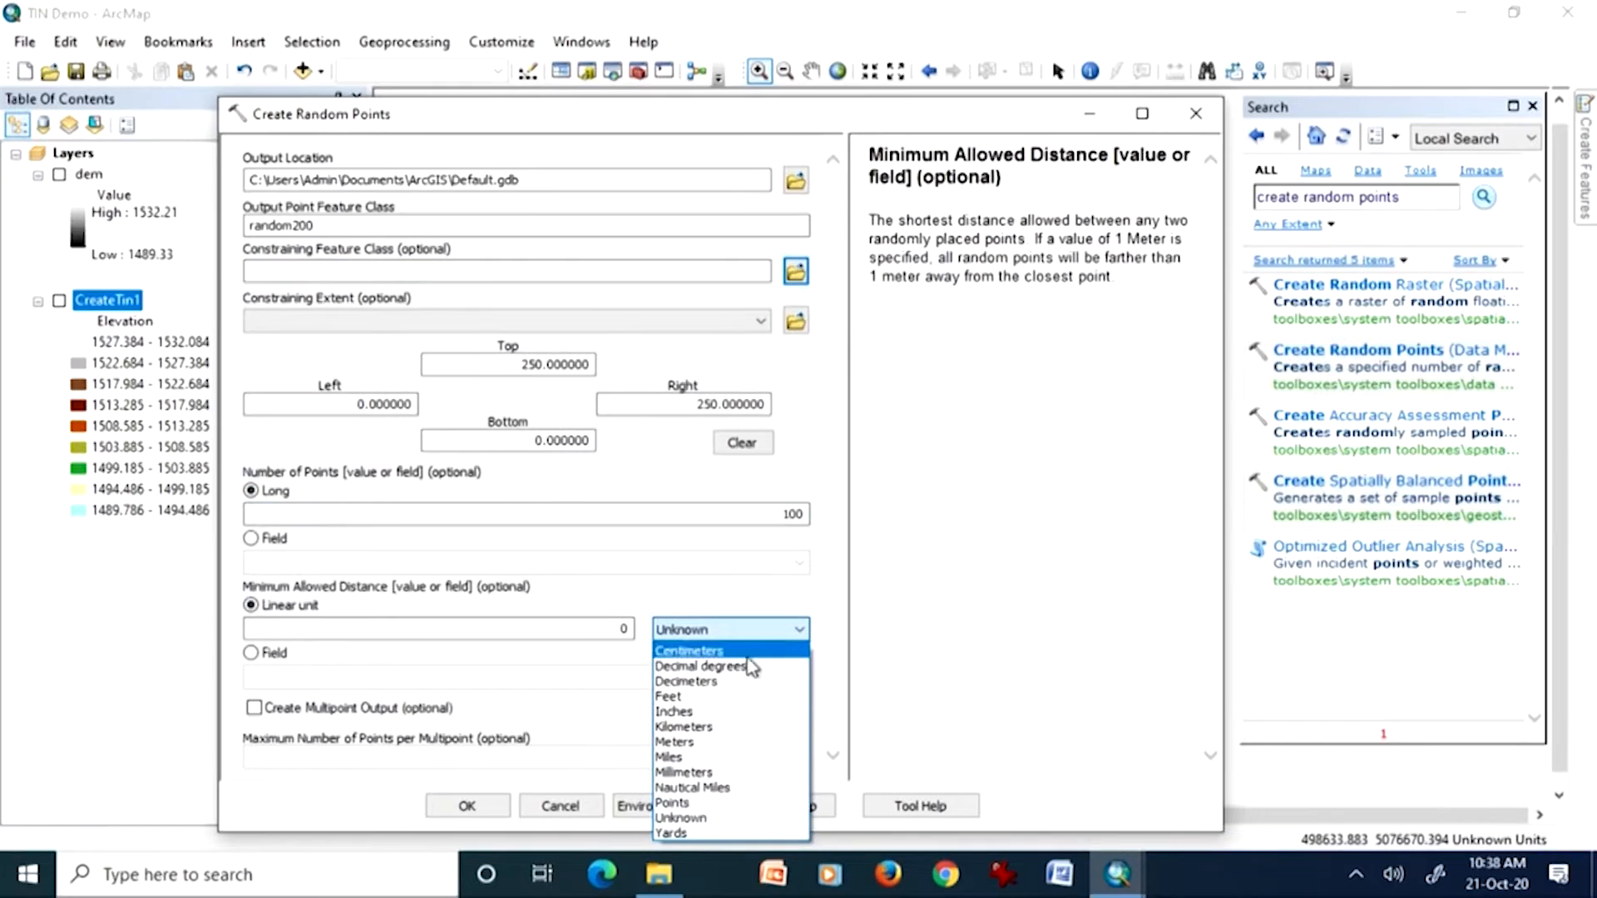
click(729, 741)
click(680, 713)
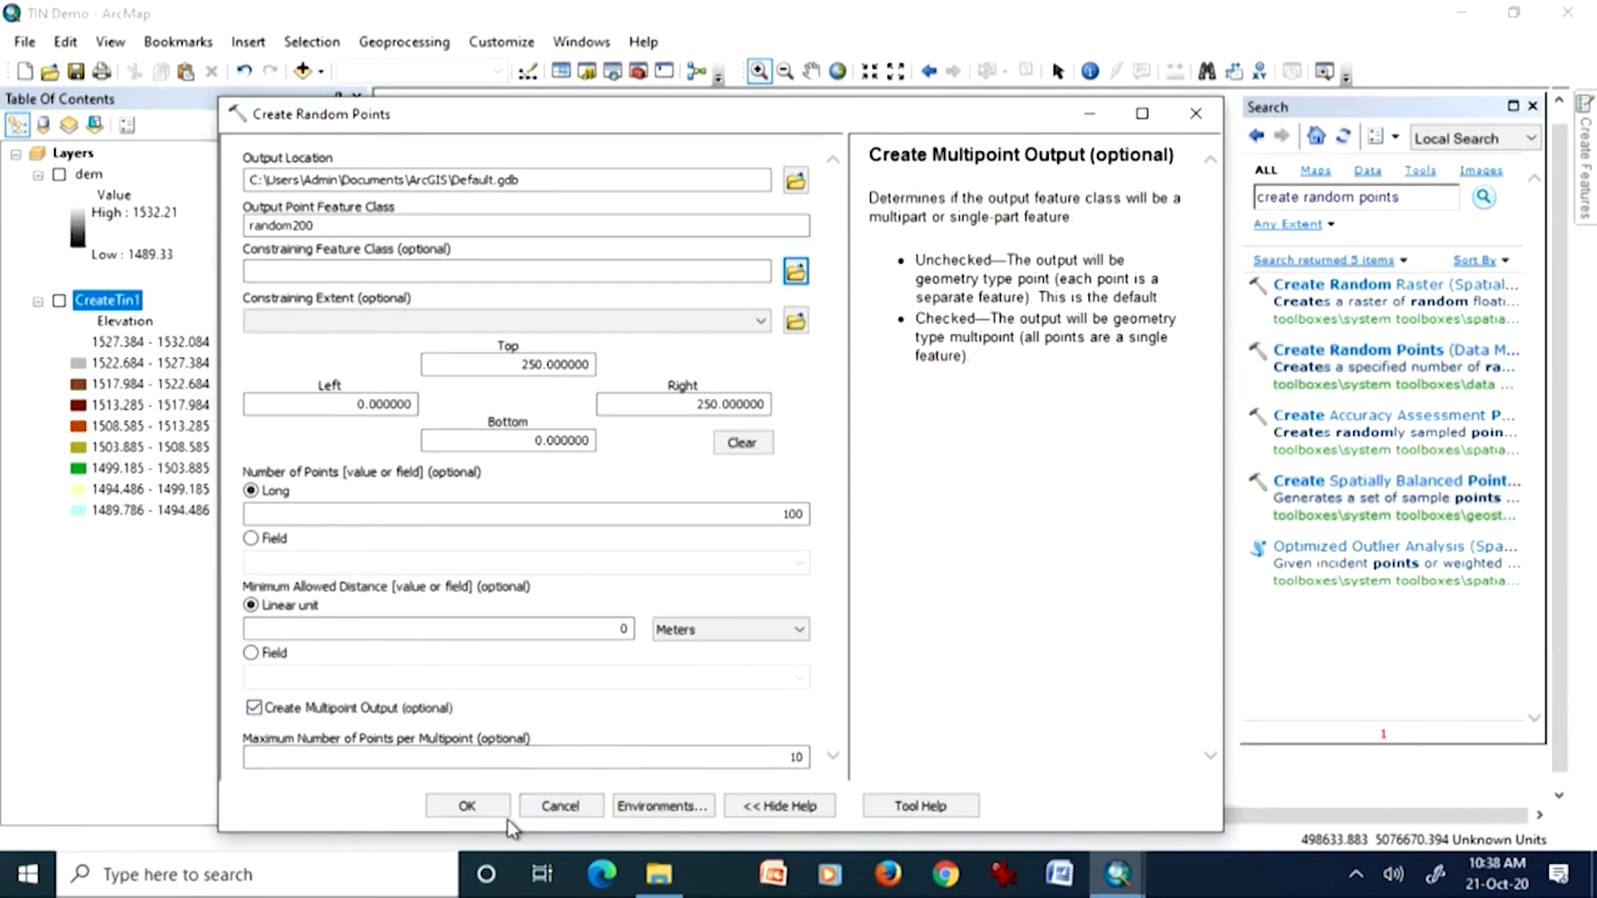
click(468, 807)
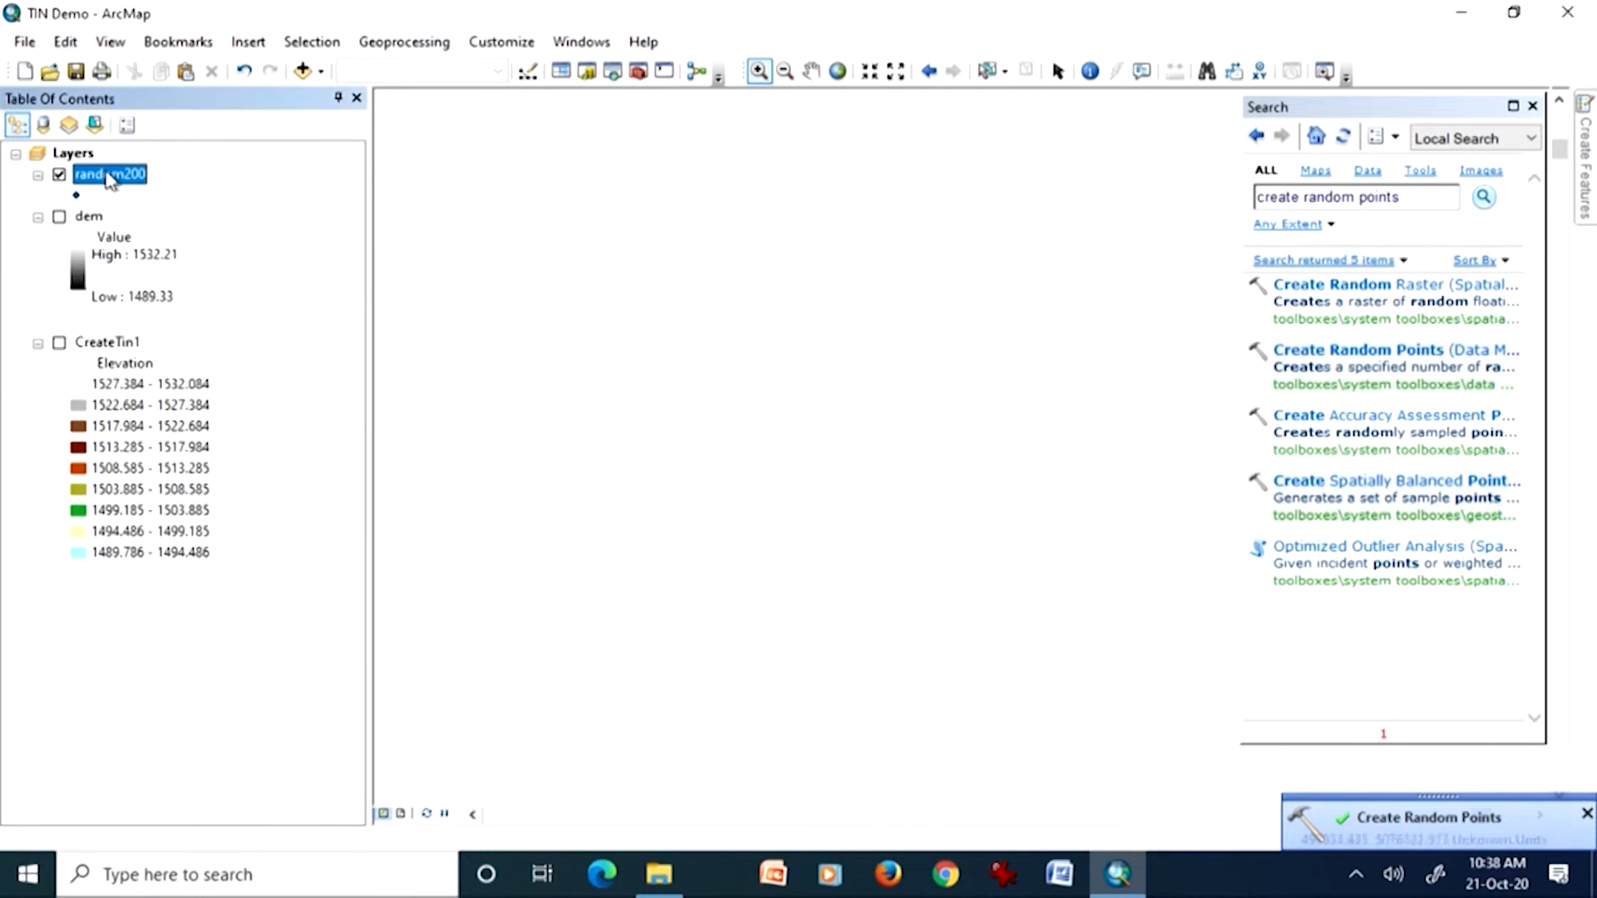
Step: Zoom the map to the random200 layer and move the Search window off the points
right_click(106, 178)
click(151, 311)
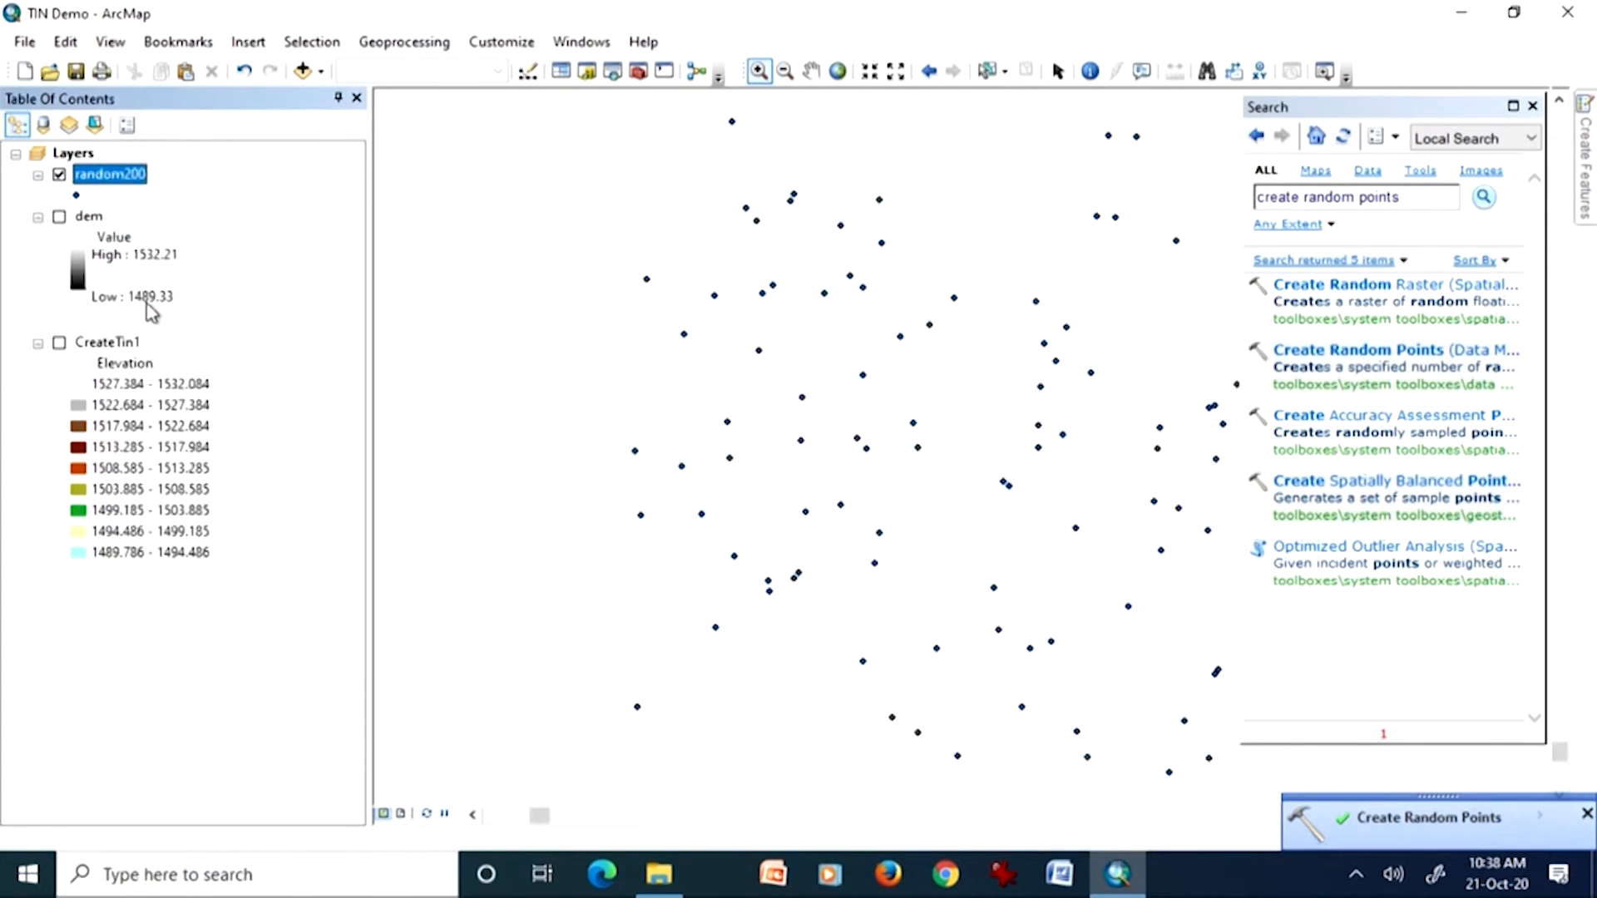
drag(1381, 110, 247, 221)
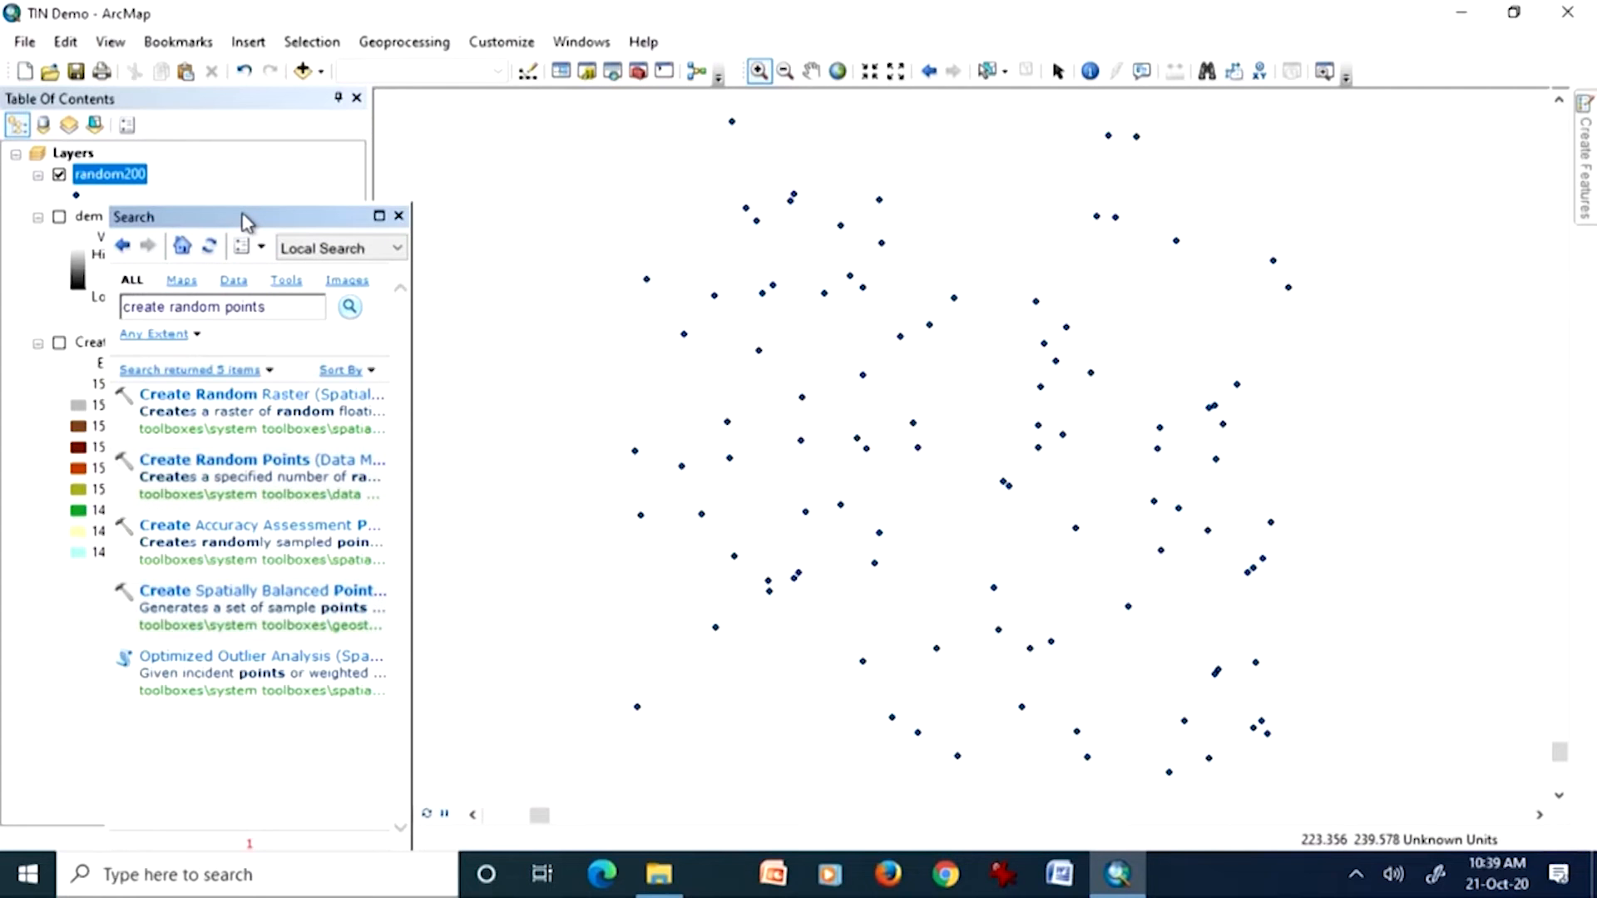
click(59, 217)
click(59, 217)
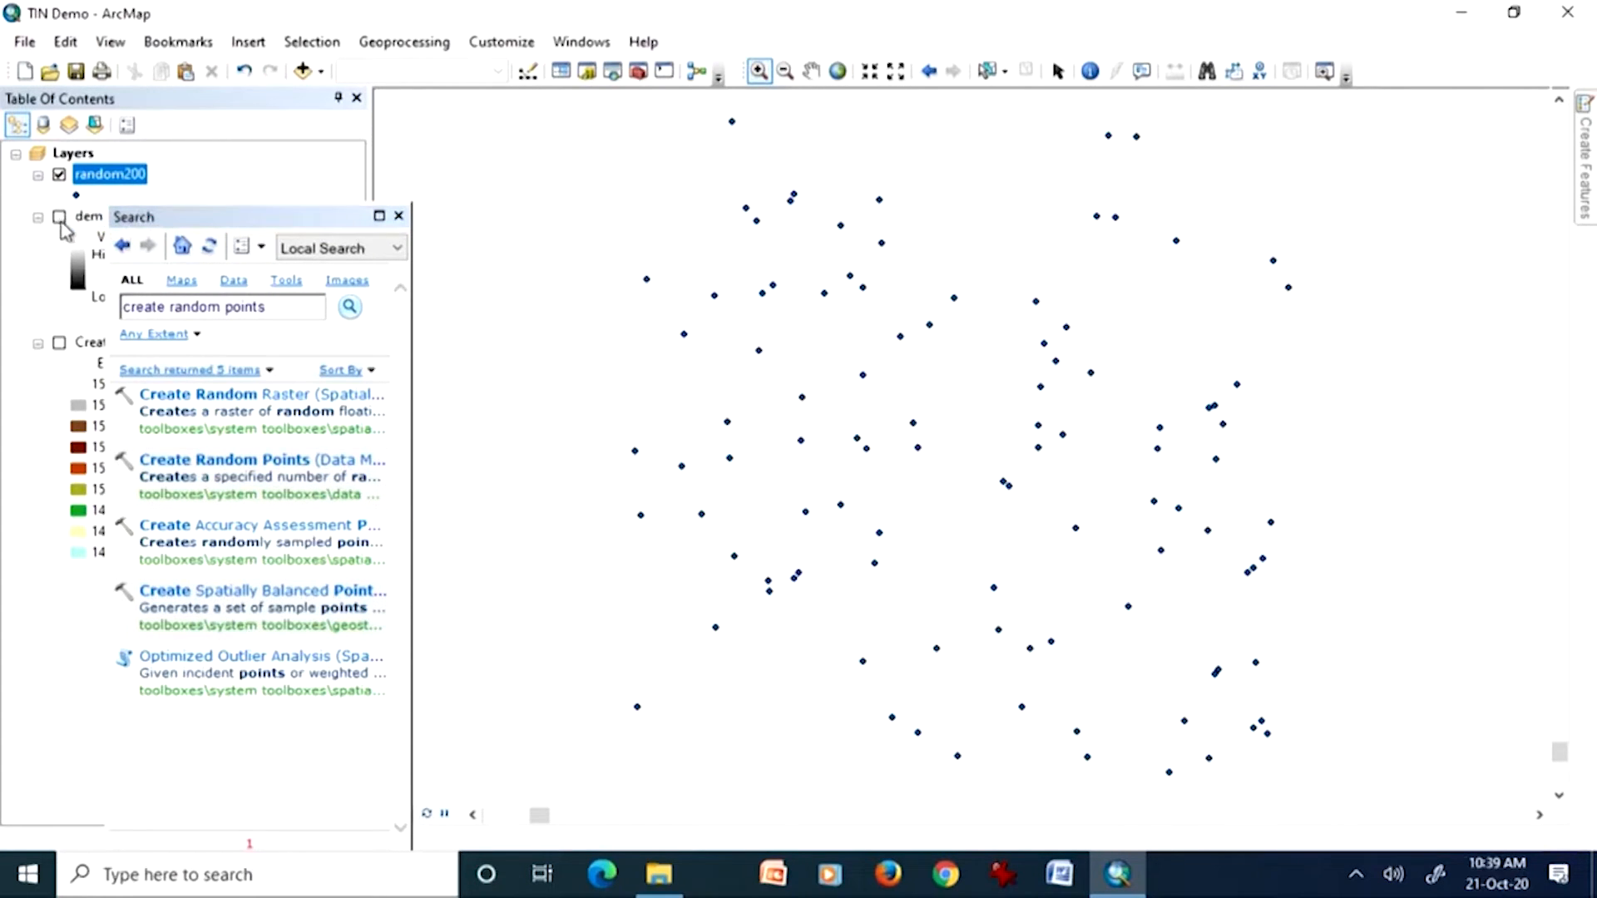
click(247, 219)
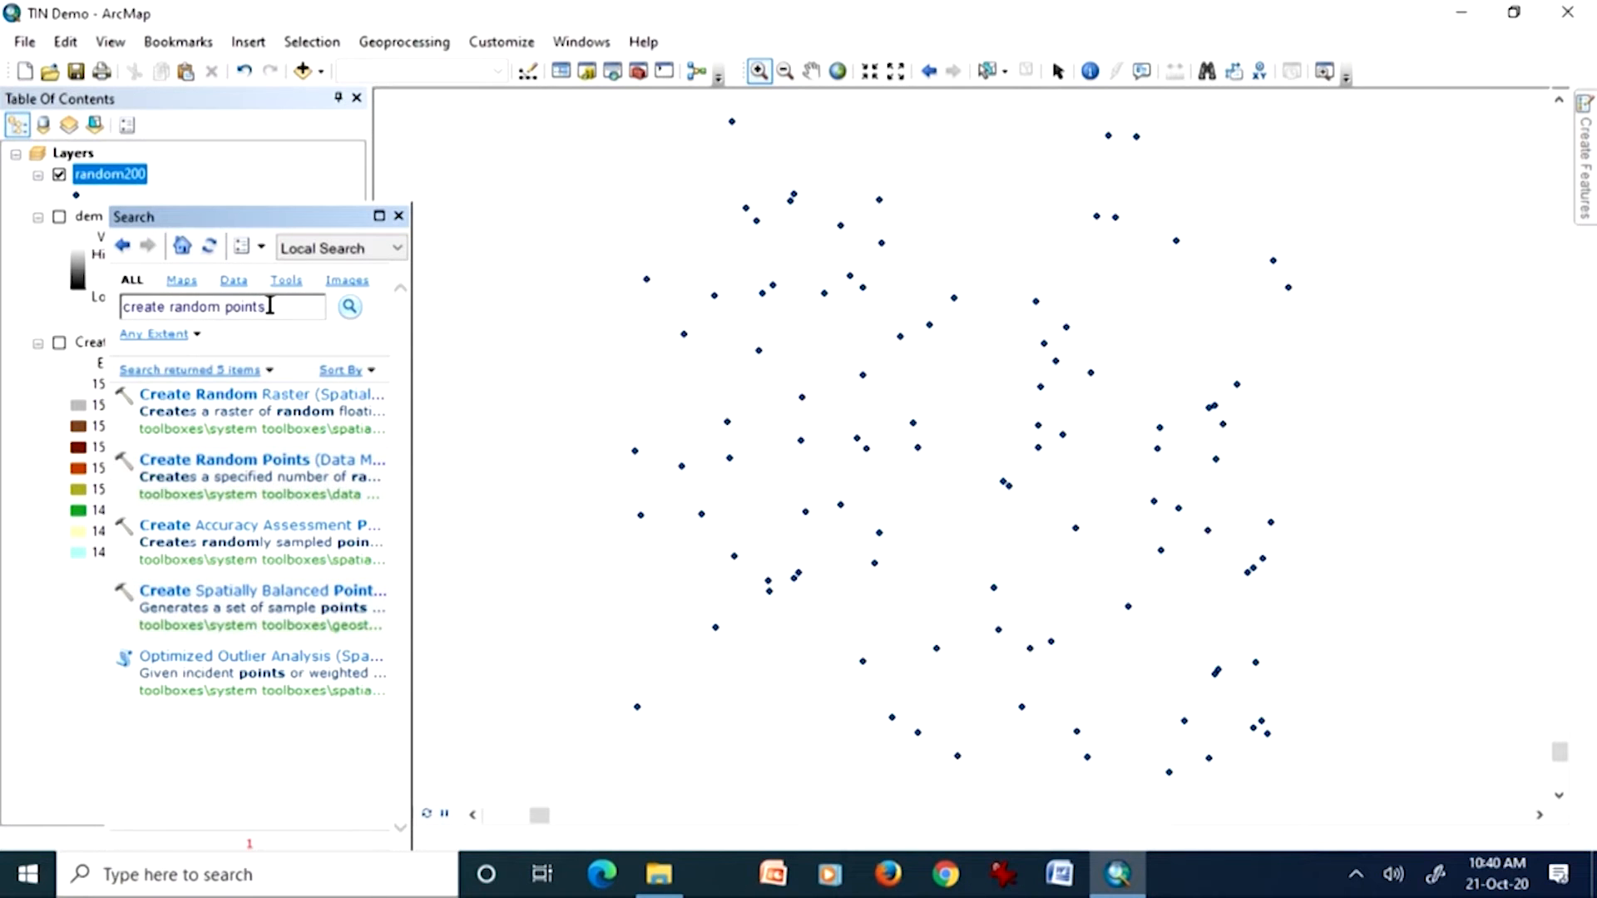
Step: Search for "interpolation" and list the tools of the Geostatistical Analyst Interpolation toolset
drag(283, 307, 155, 295)
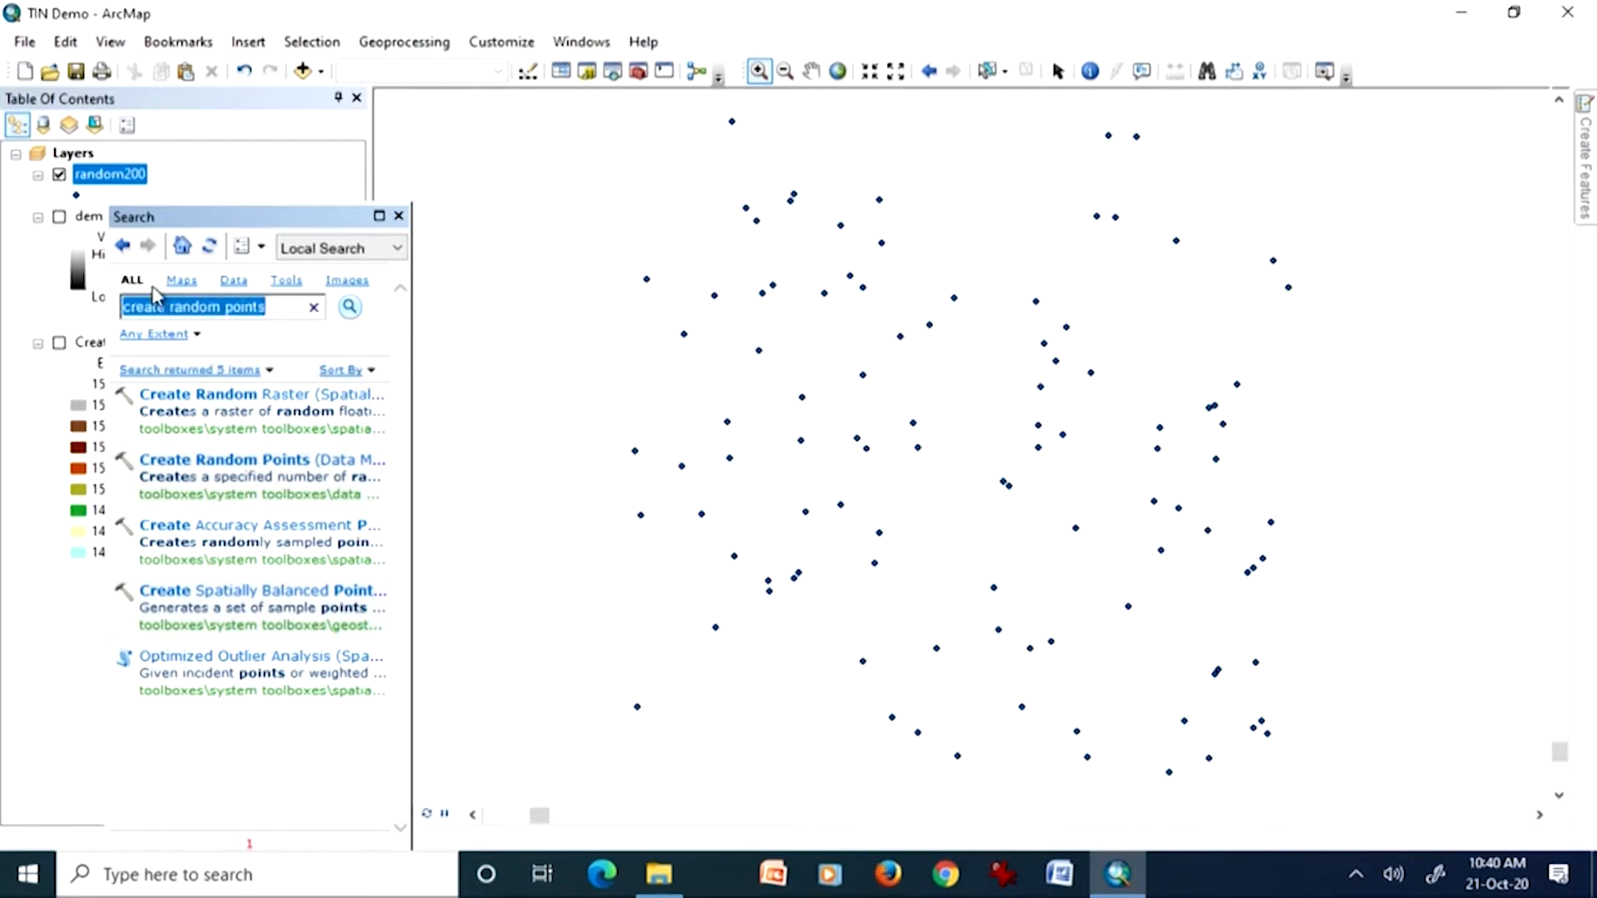
text(i)
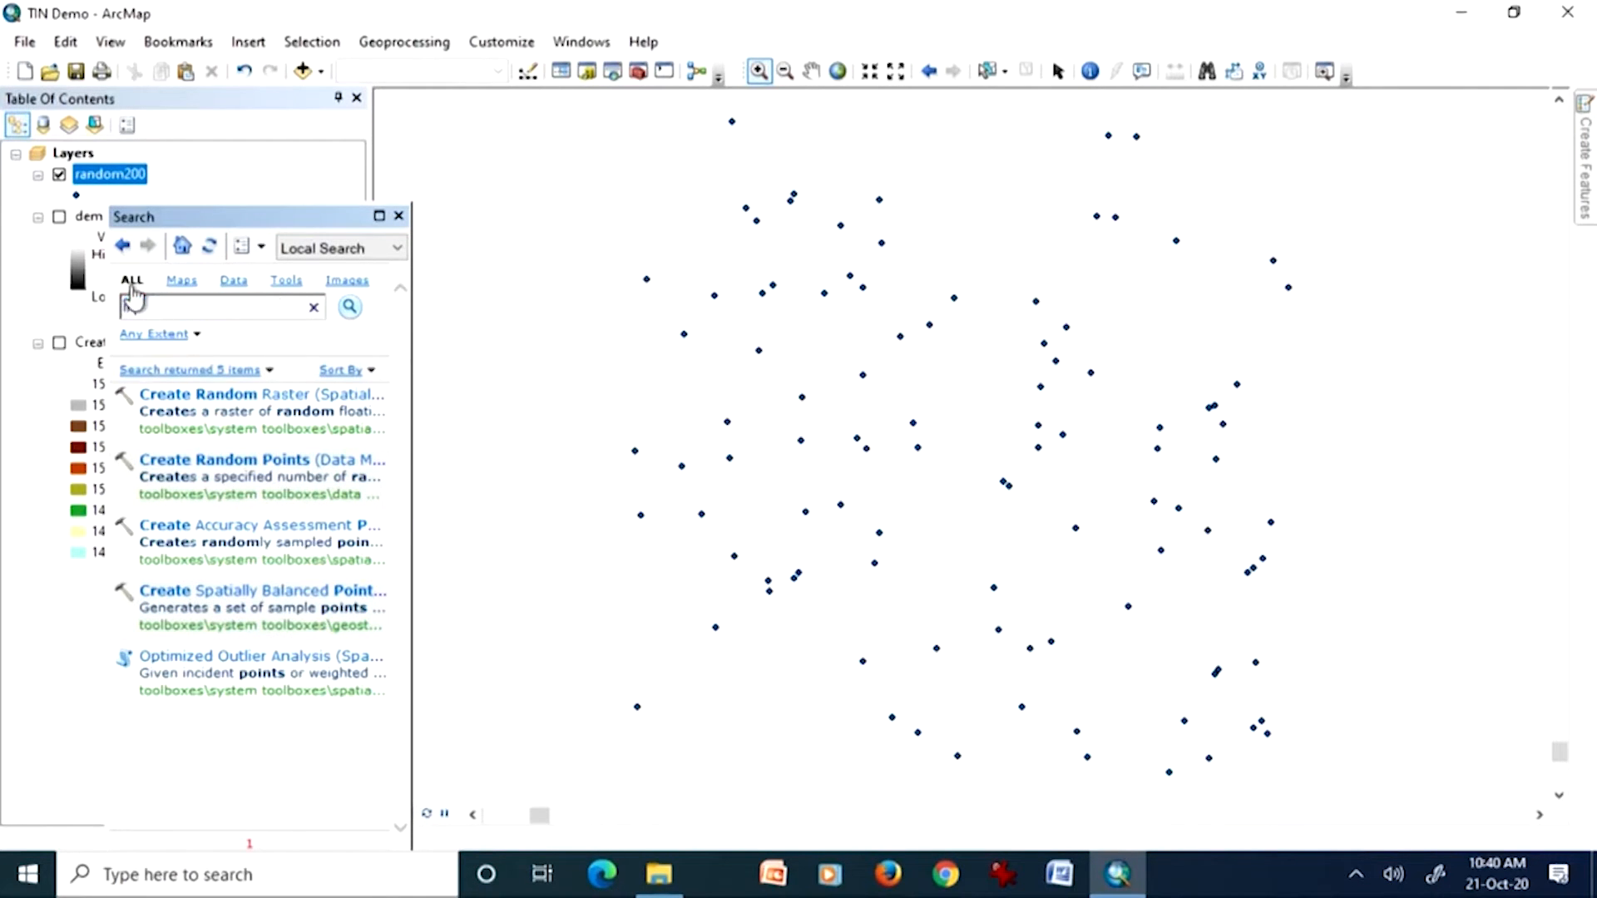
text(nterpolation)
key(Return)
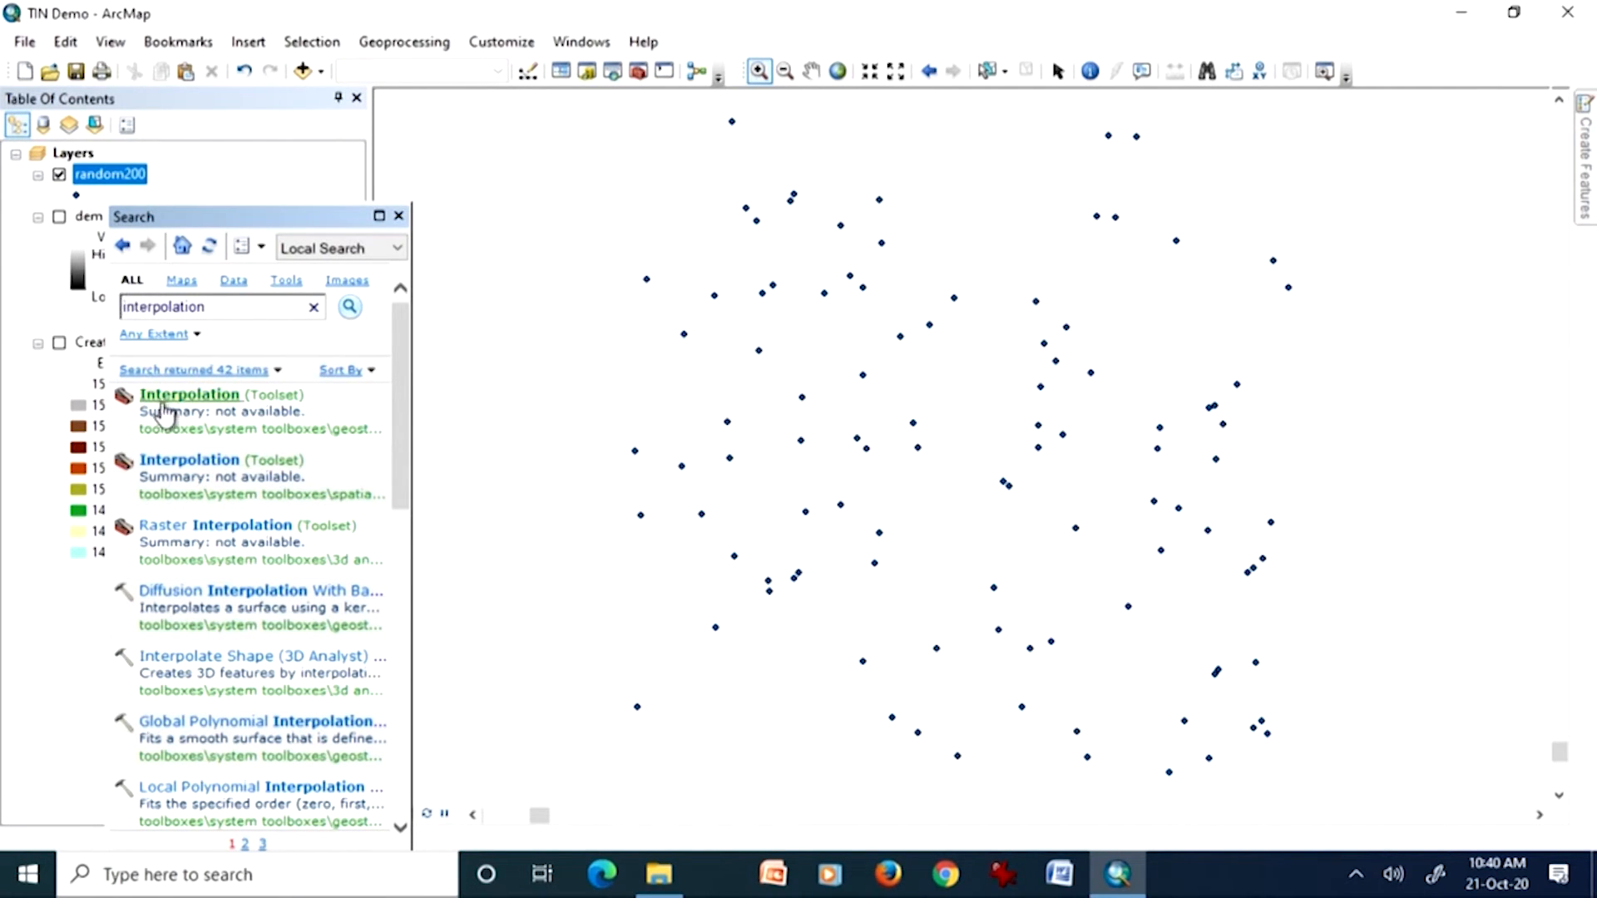
click(208, 399)
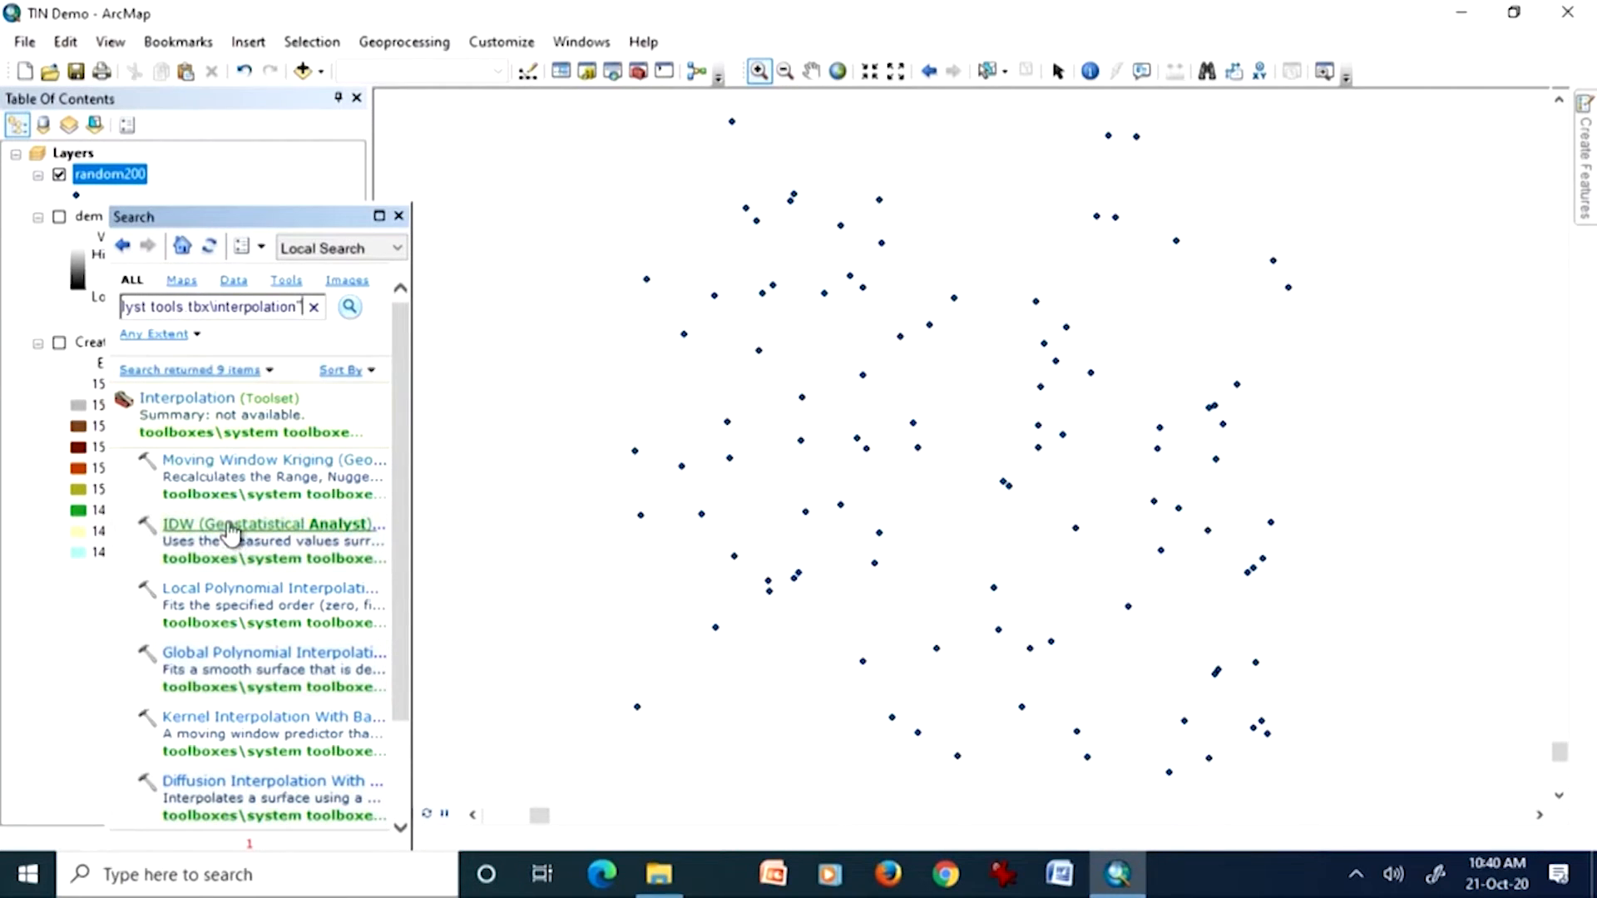
Step: Move the Search window clear of the layer list, view the Moving Window Kriging tool, and close it without running
drag(249, 225, 901, 194)
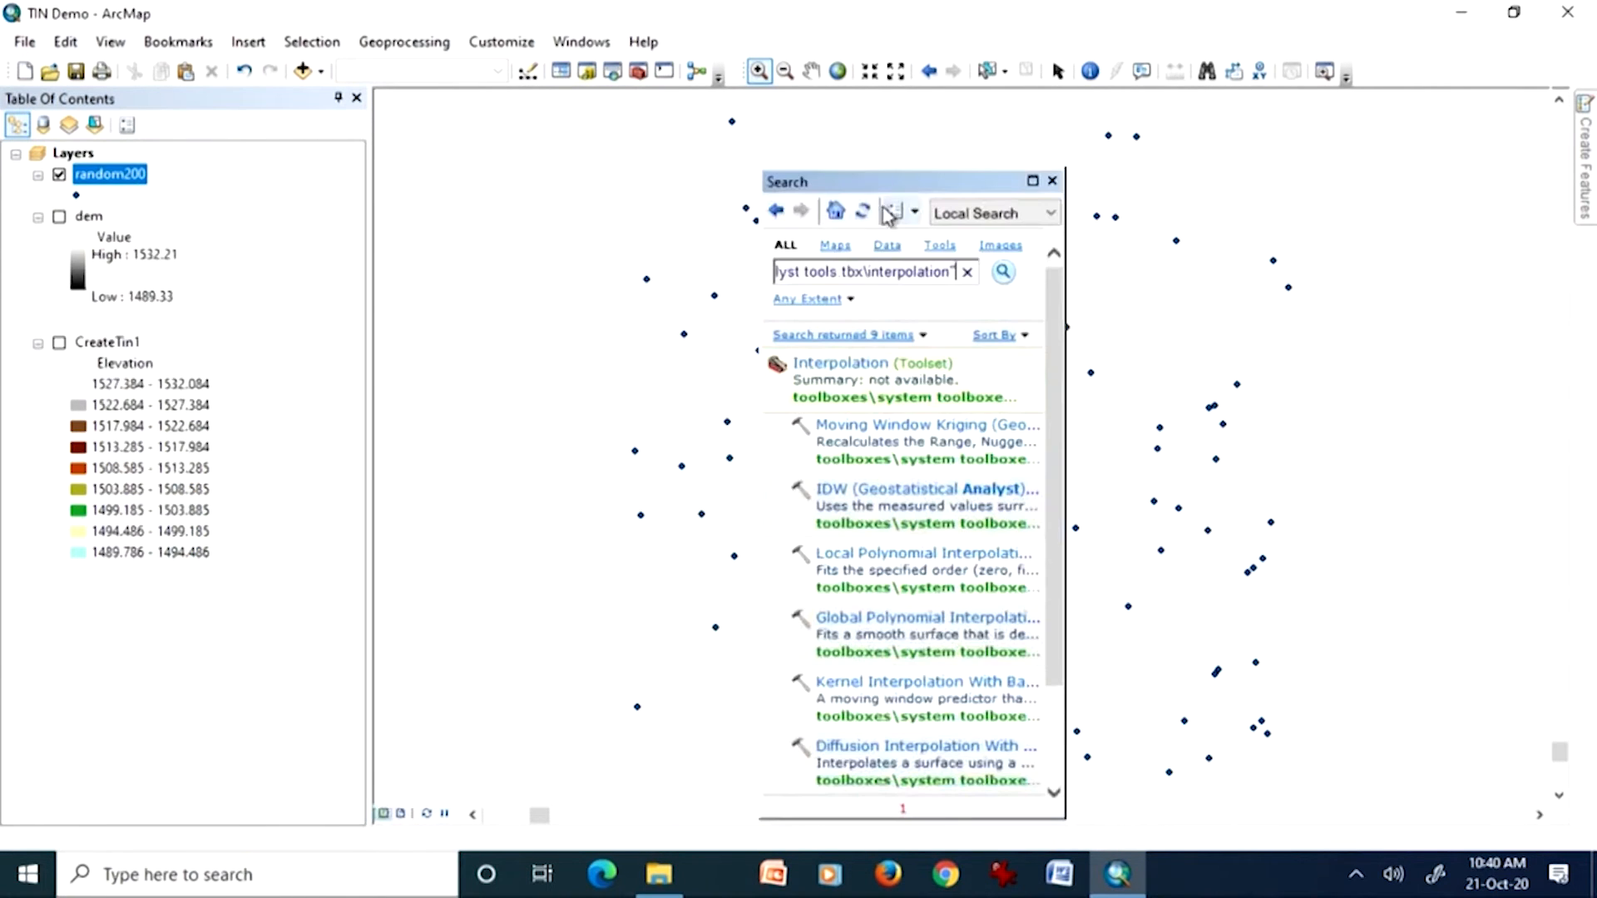
click(865, 432)
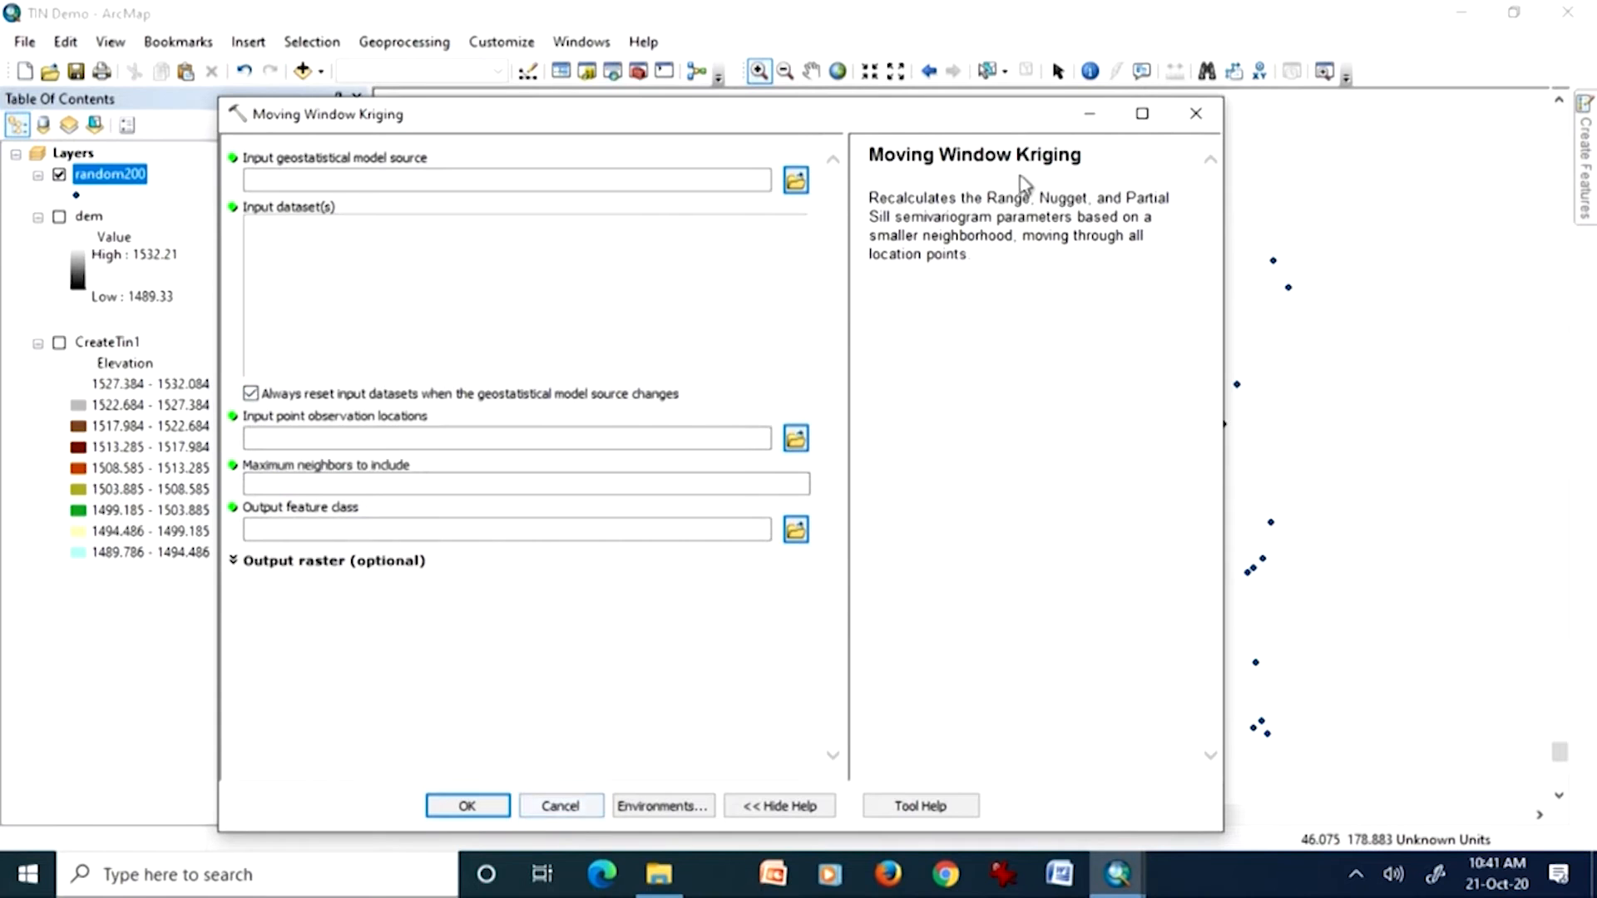
click(1195, 116)
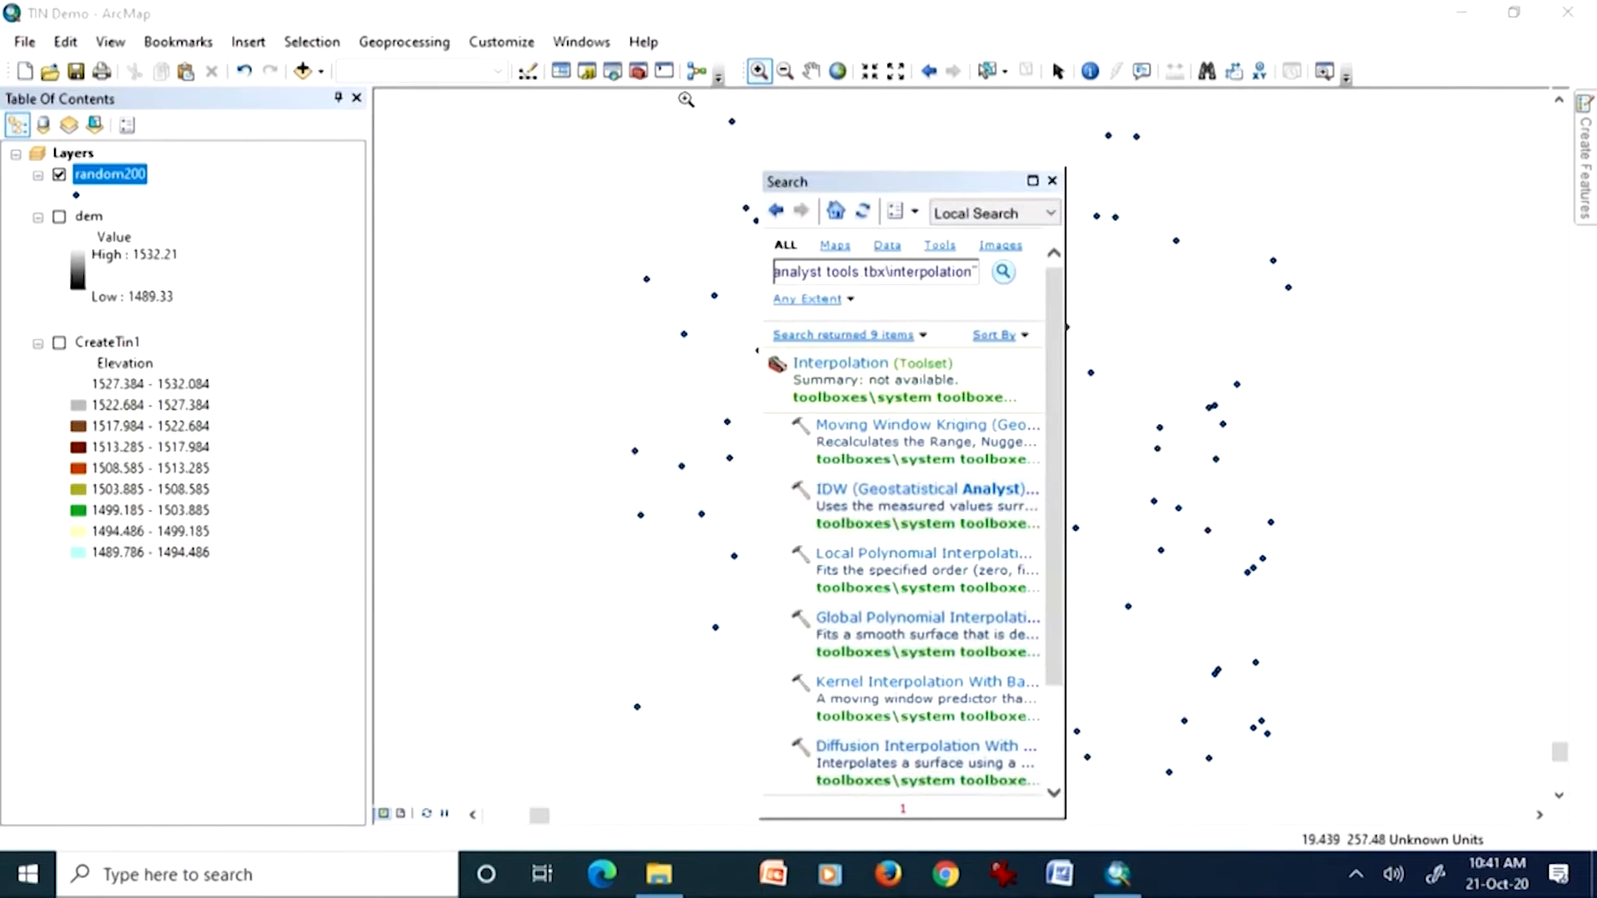
Step: Open ArcToolbox, place it beside the layer list, and close the Search window
click(640, 72)
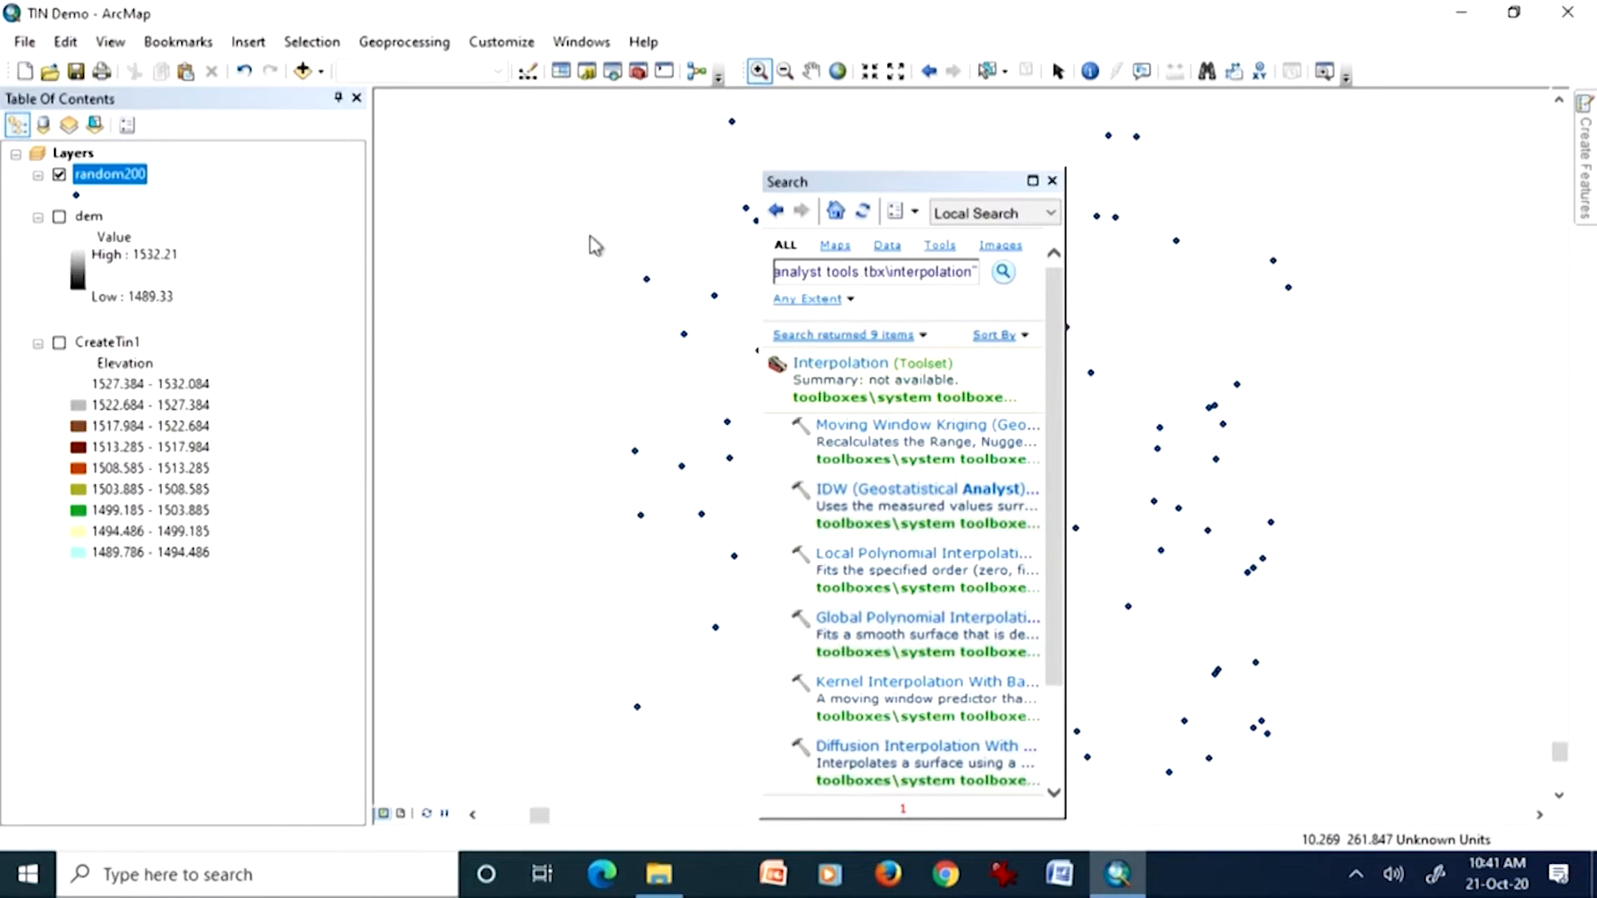
drag(206, 362, 555, 238)
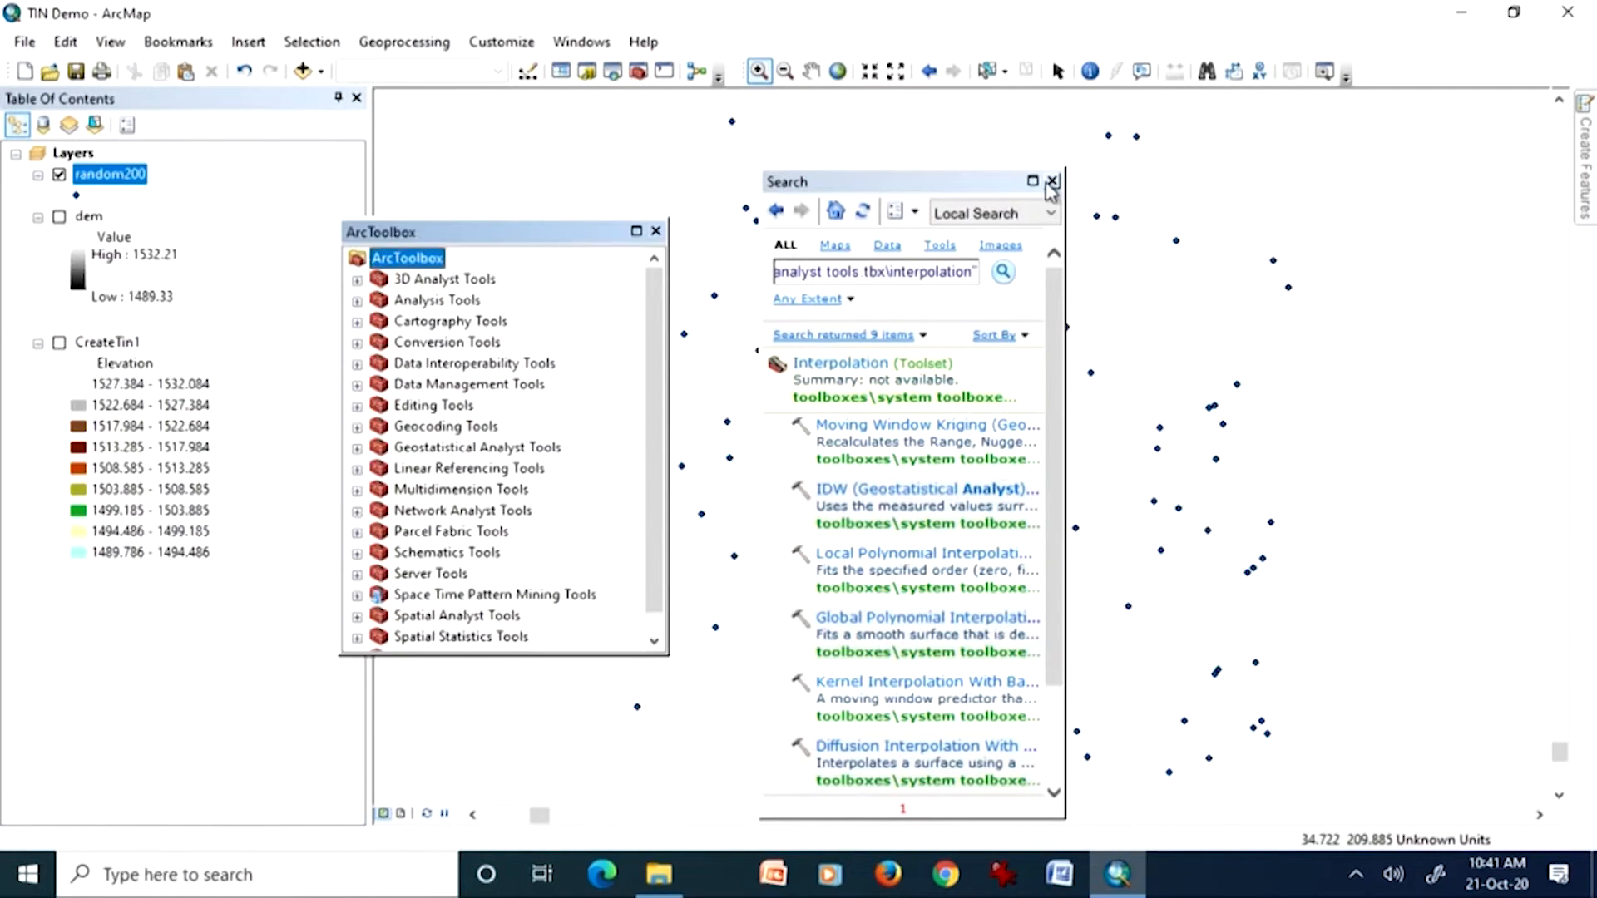
click(1052, 180)
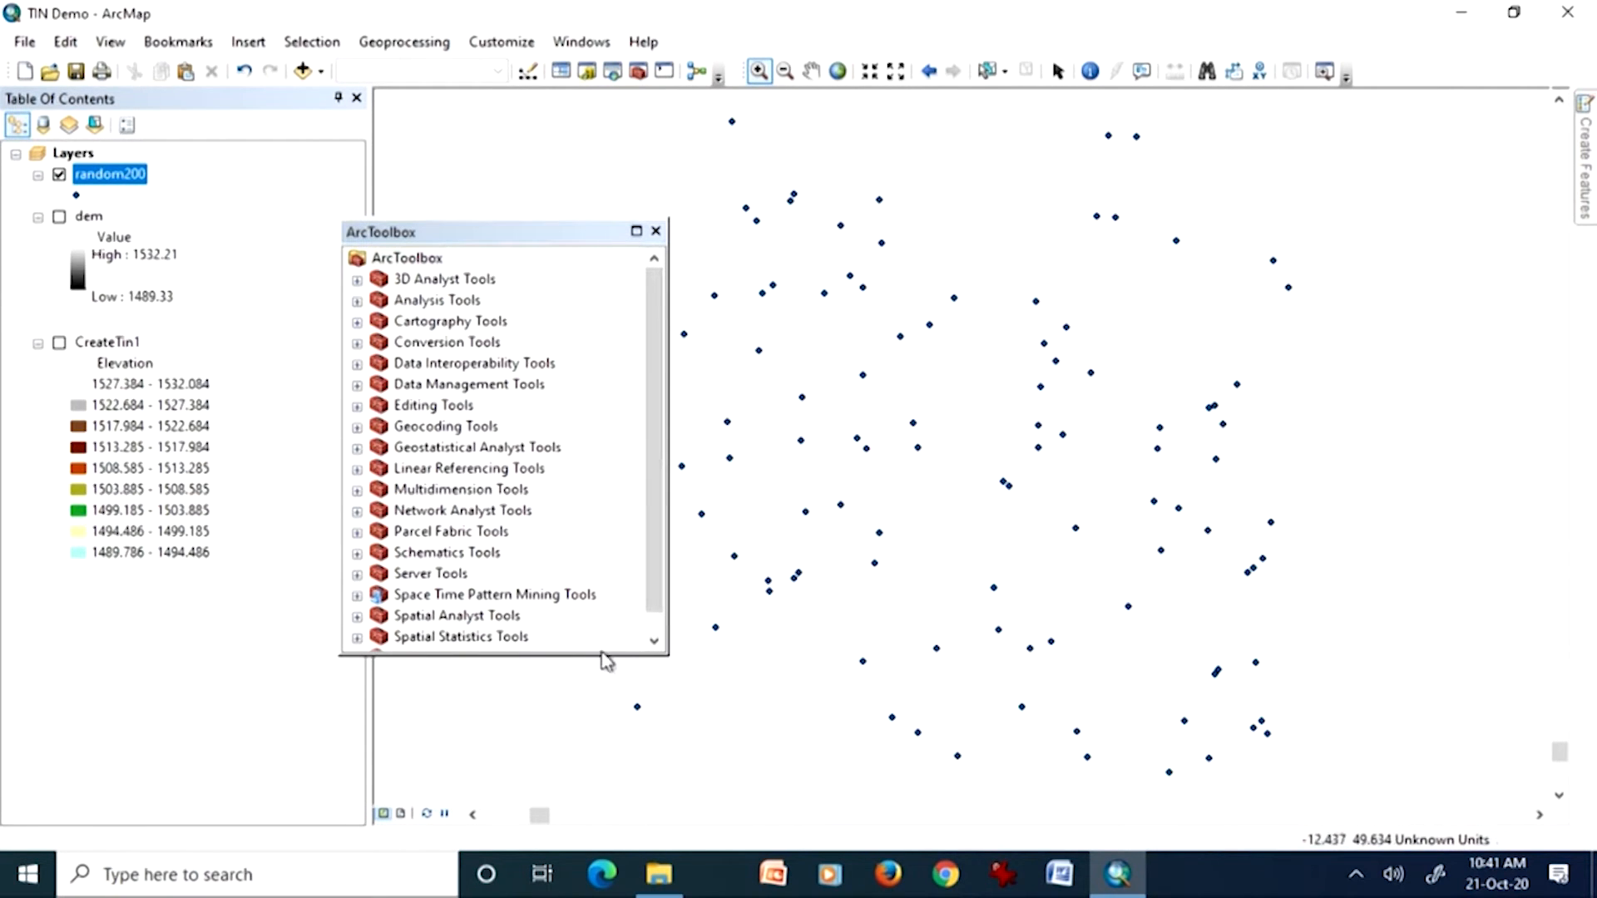
Step: Expand the Interpolation toolset under Spatial Analyst Tools, after a brief look into the Surface toolset
scroll(652, 588, down, 1)
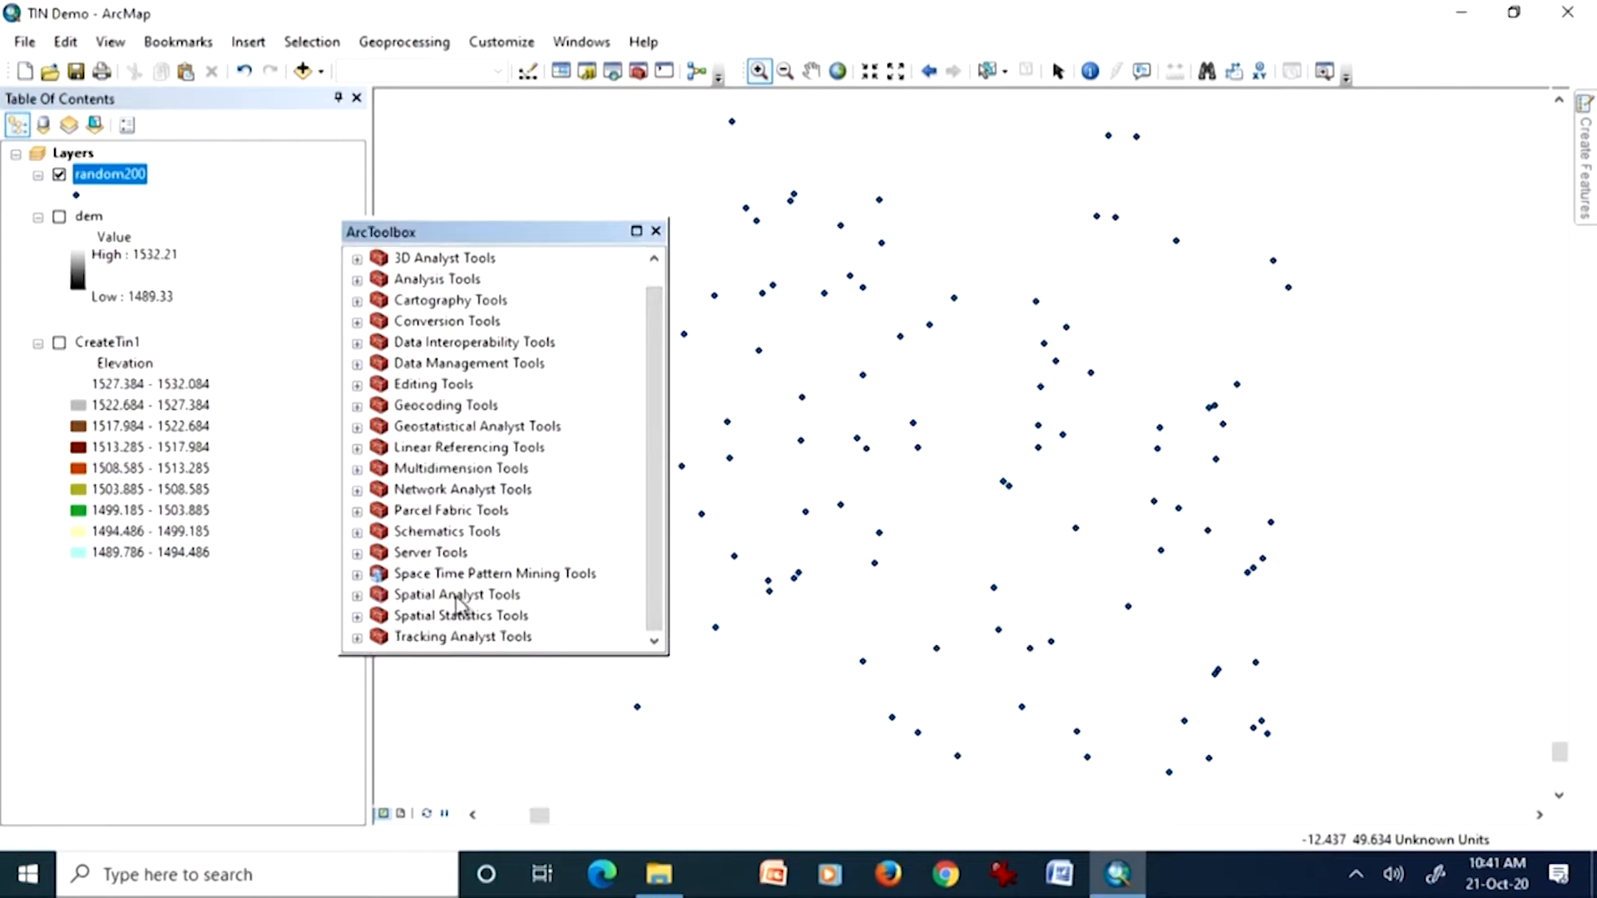
click(357, 596)
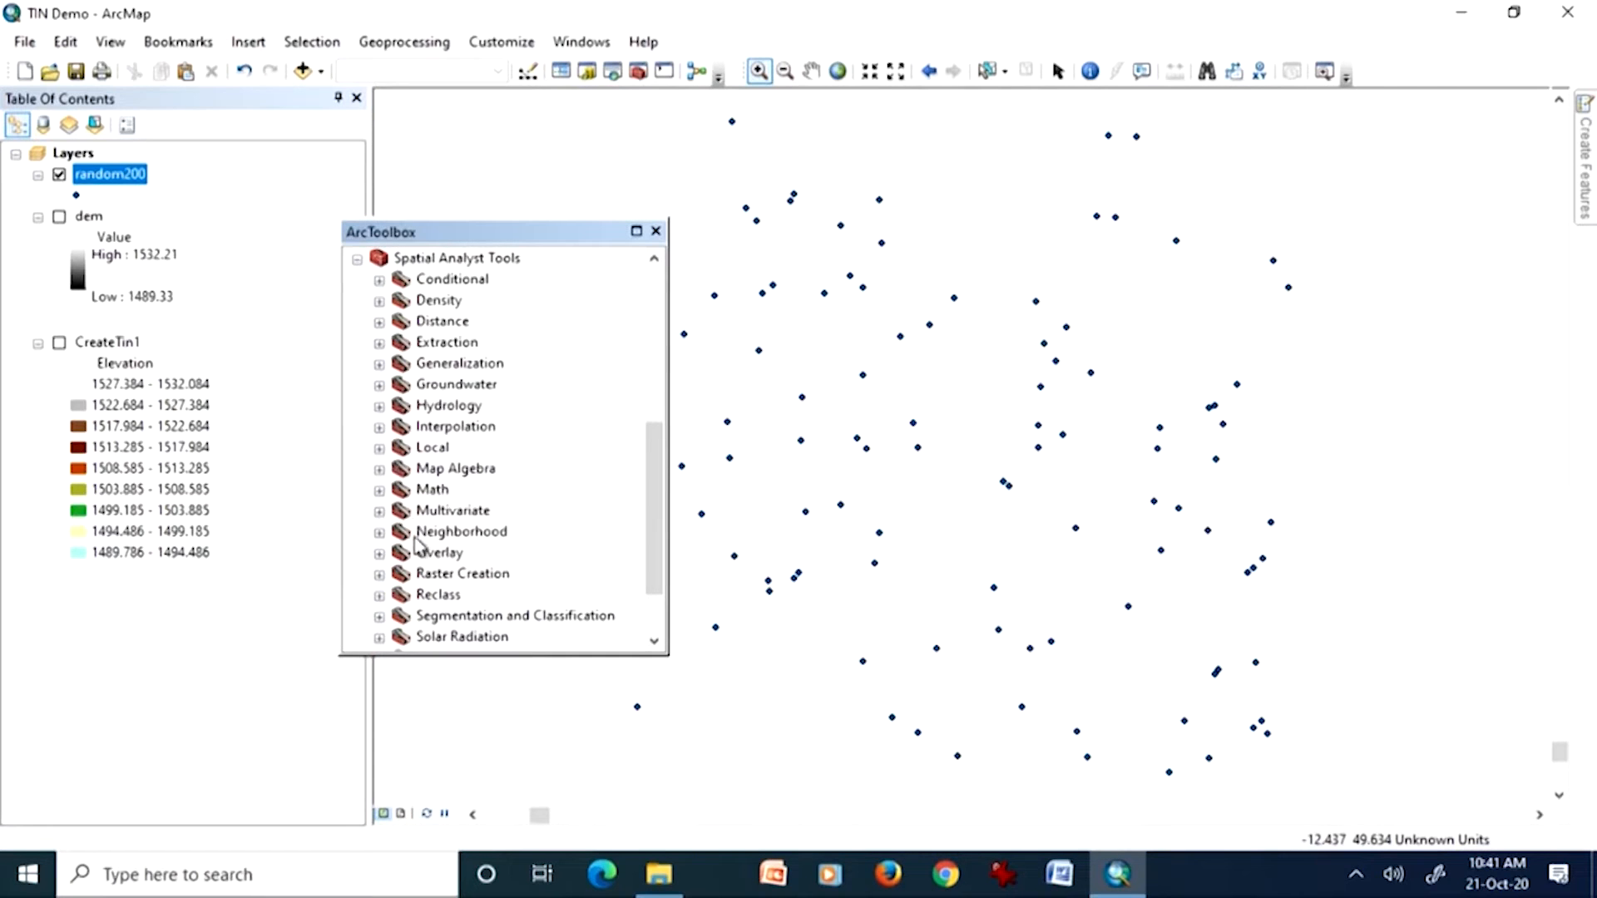
scroll(425, 549, down, 2)
click(379, 574)
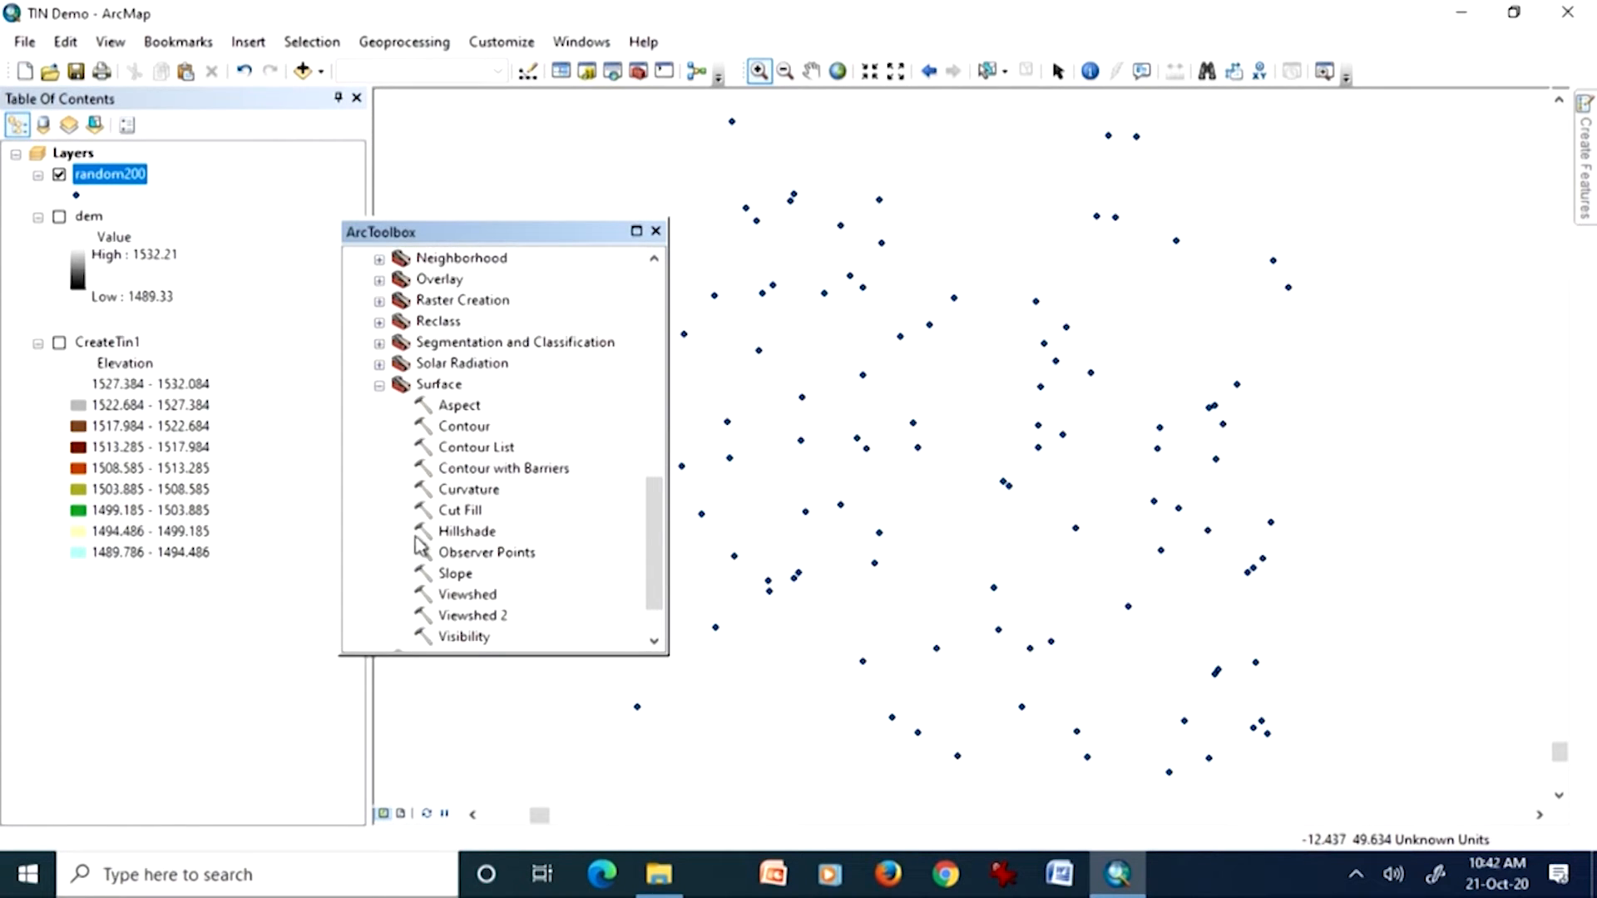
click(380, 386)
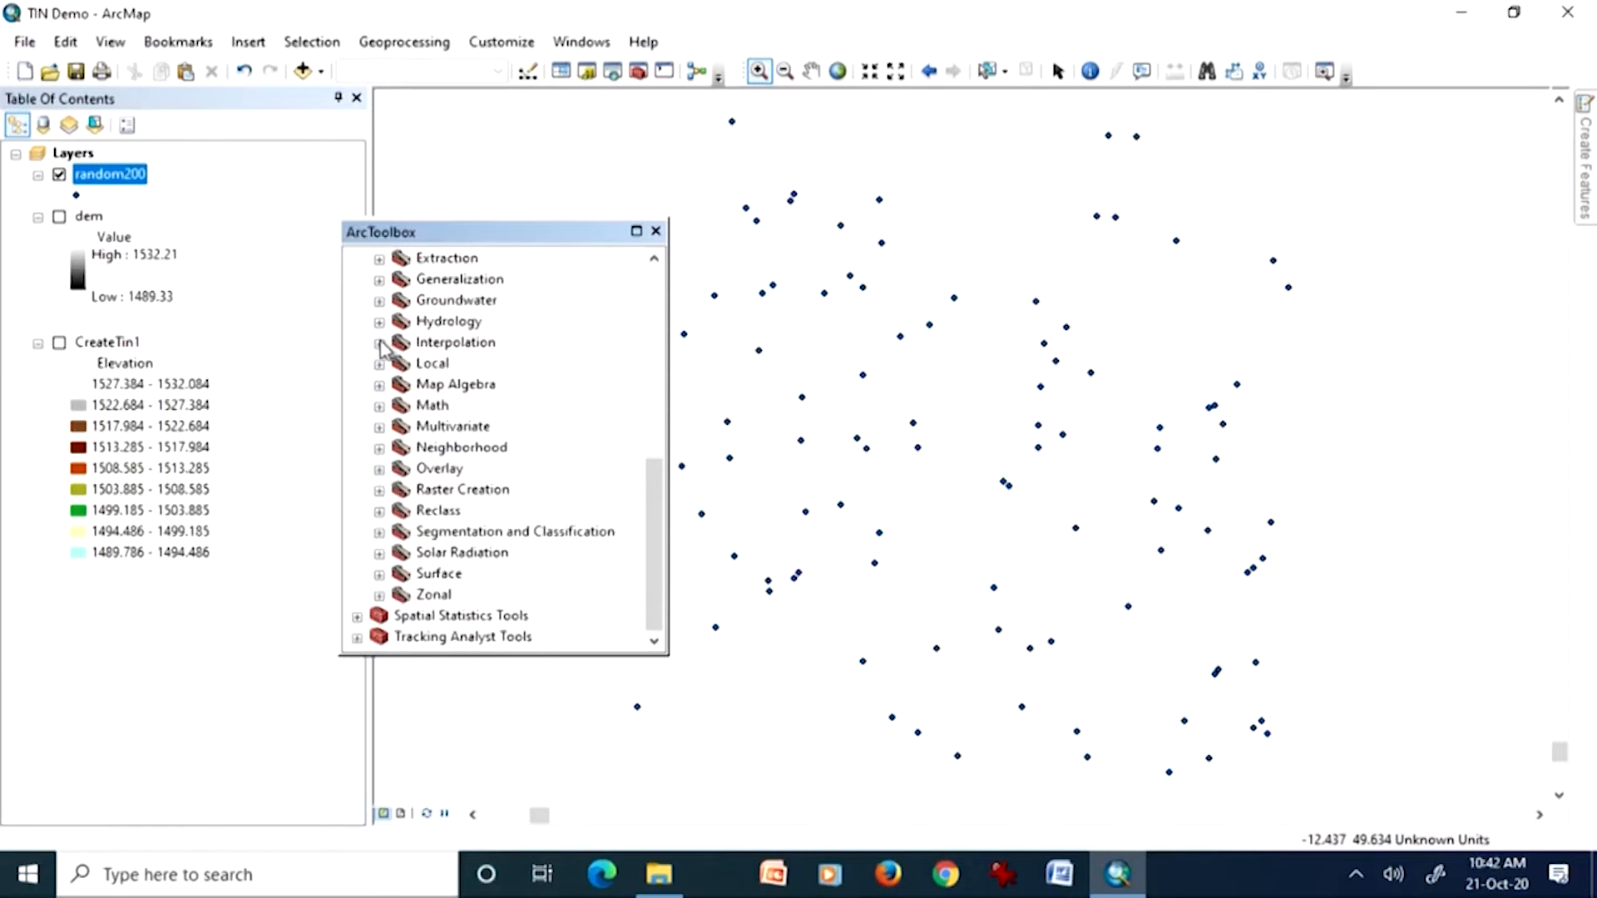
click(379, 342)
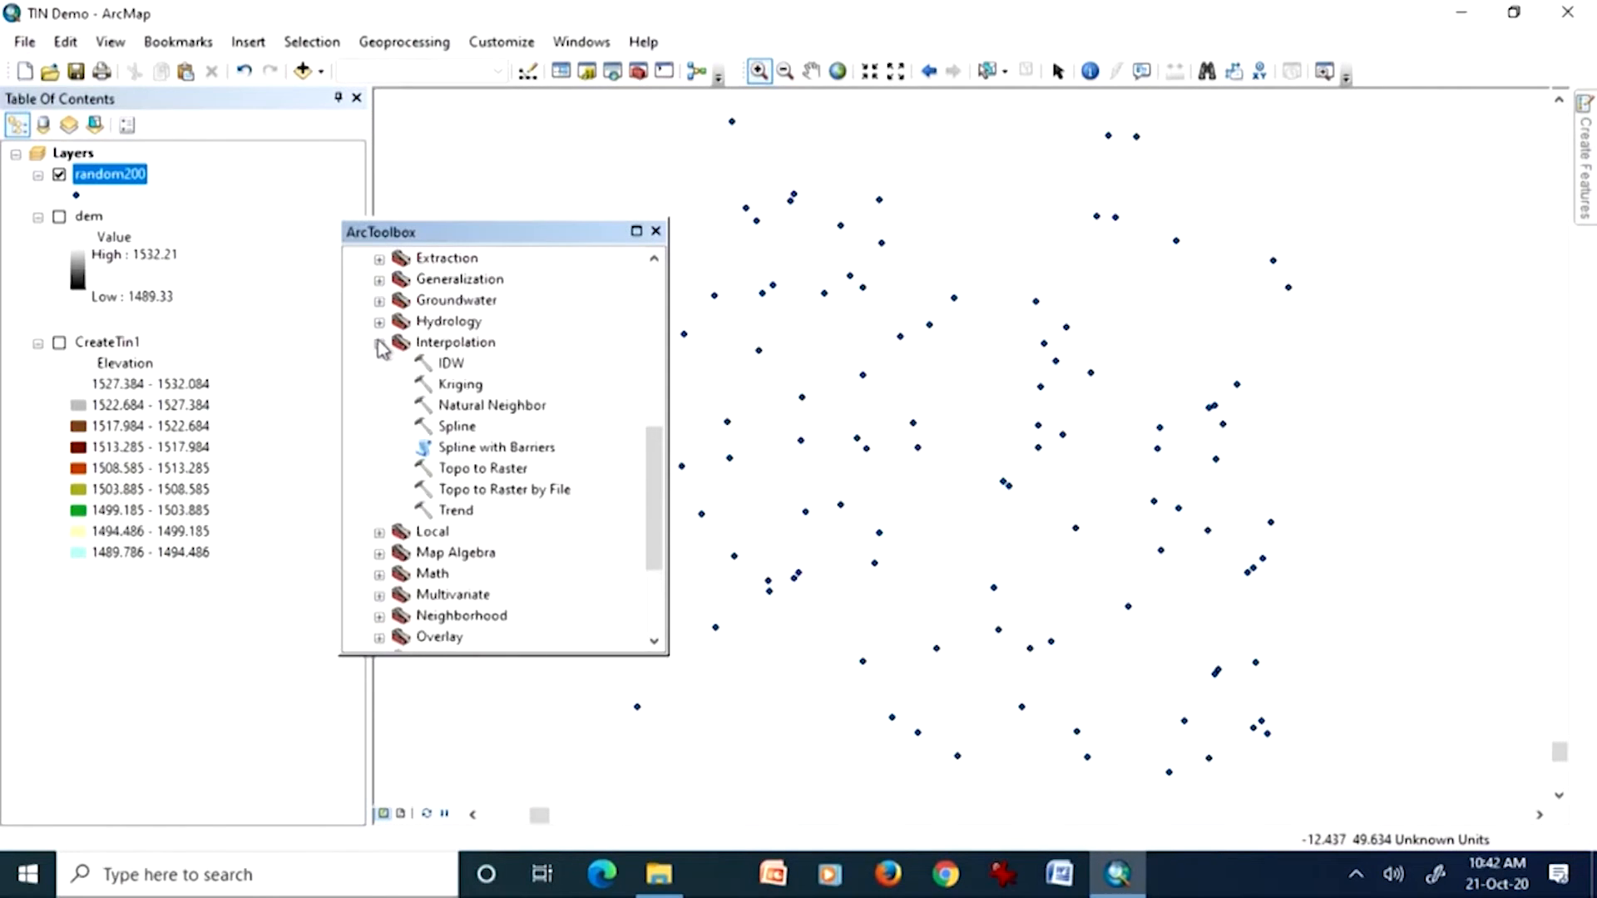
Step: Open the IDW tool with random200 as the input point features, try listing its Z value fields, and dismiss the security warning
double_click(450, 364)
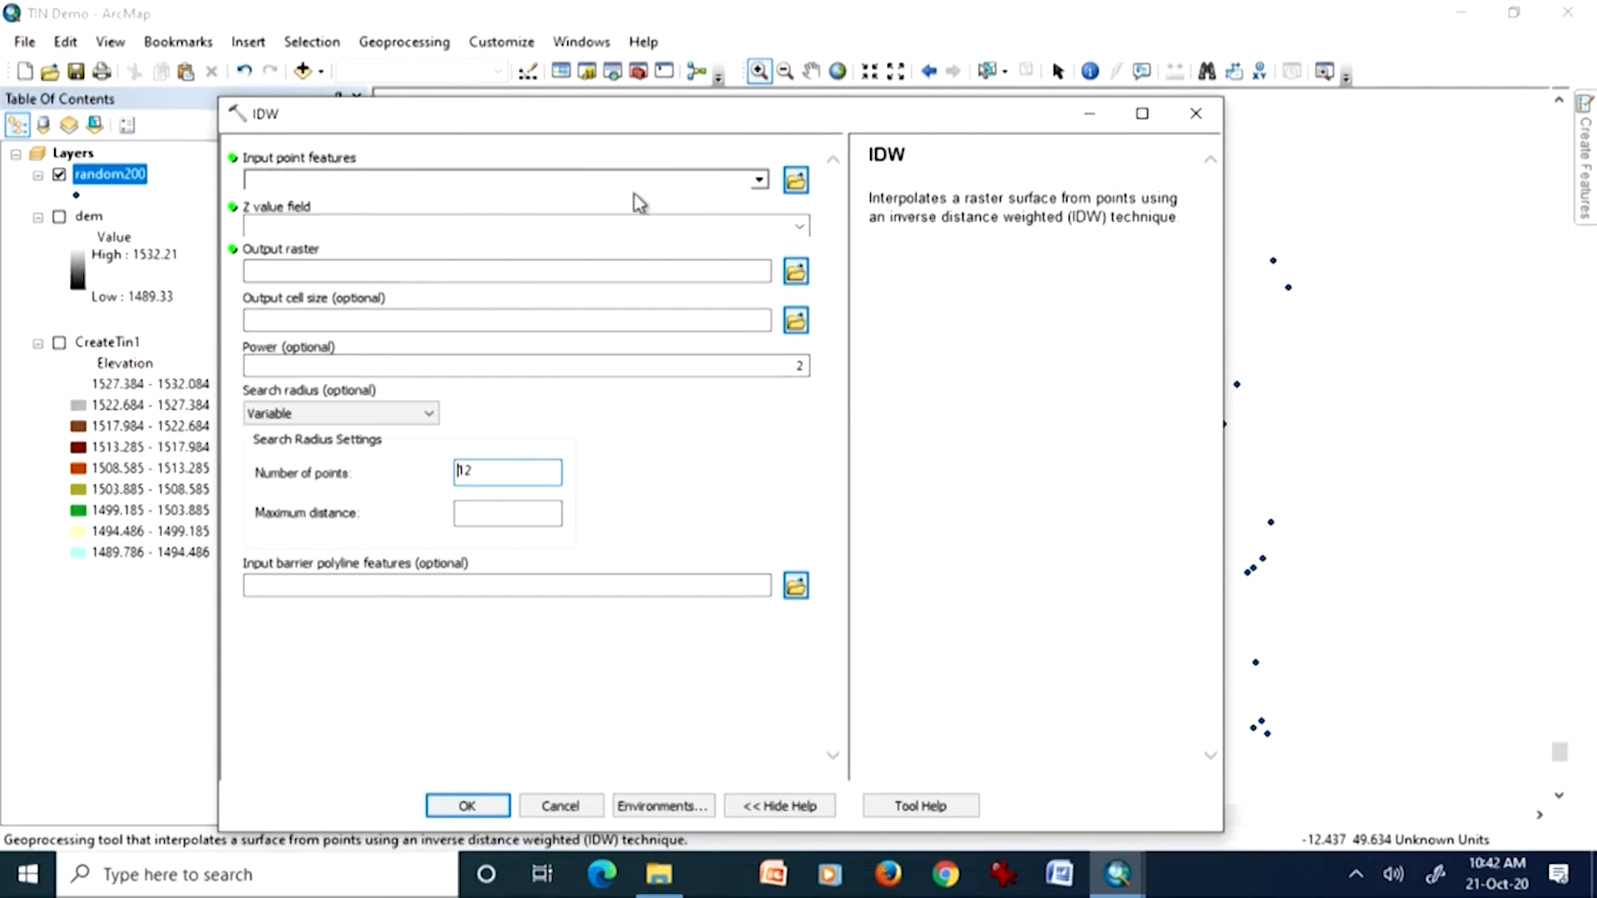
click(759, 180)
click(357, 206)
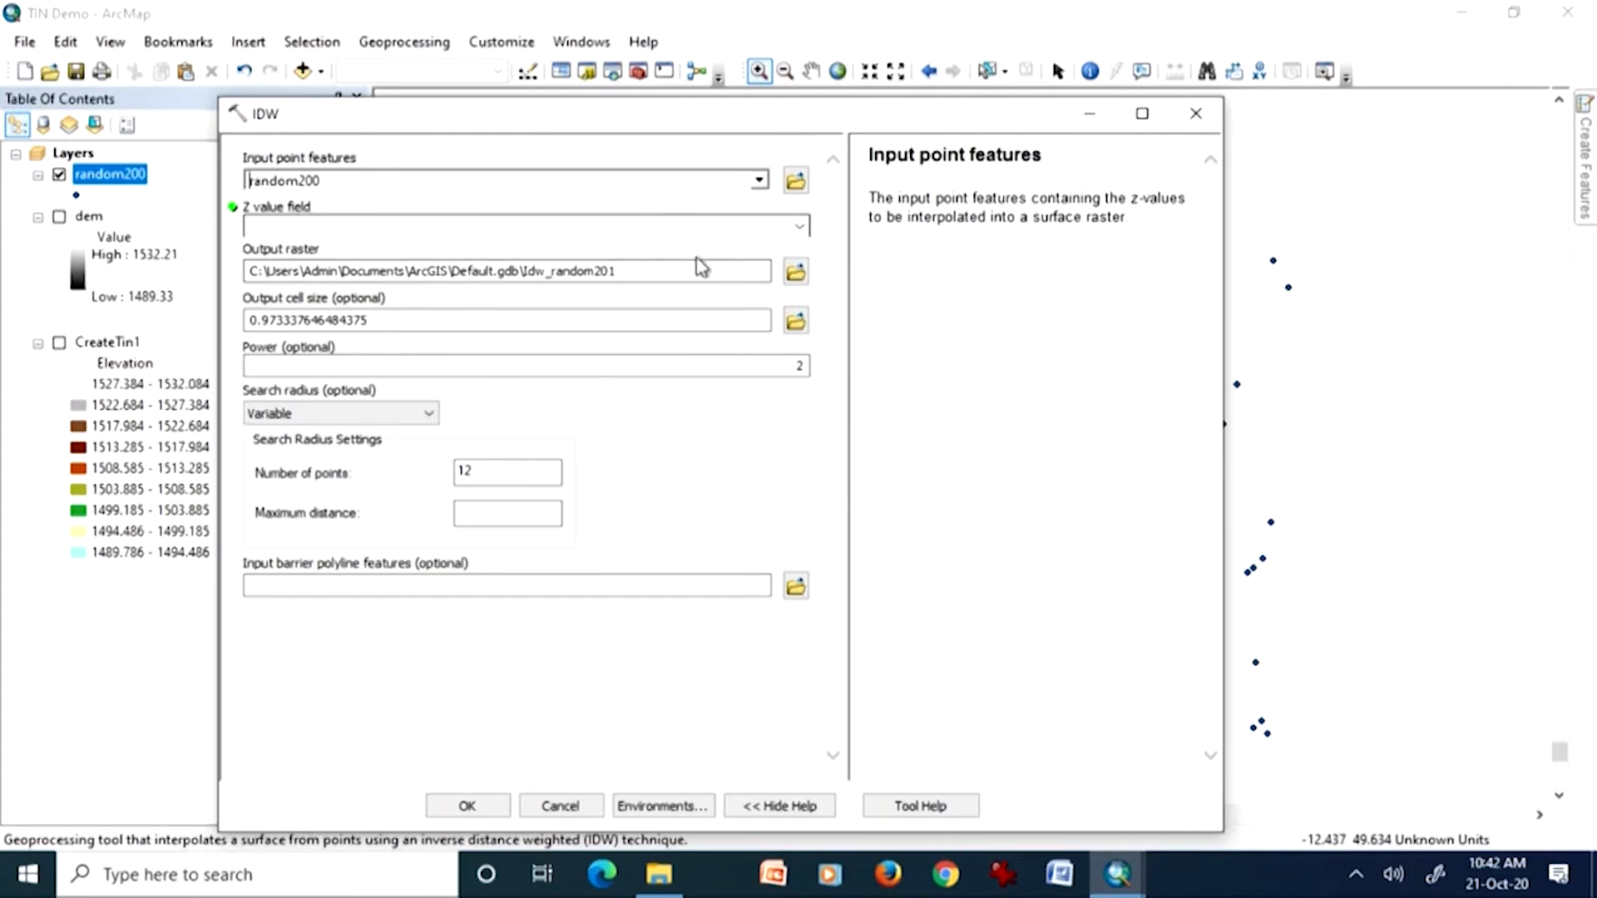
click(799, 228)
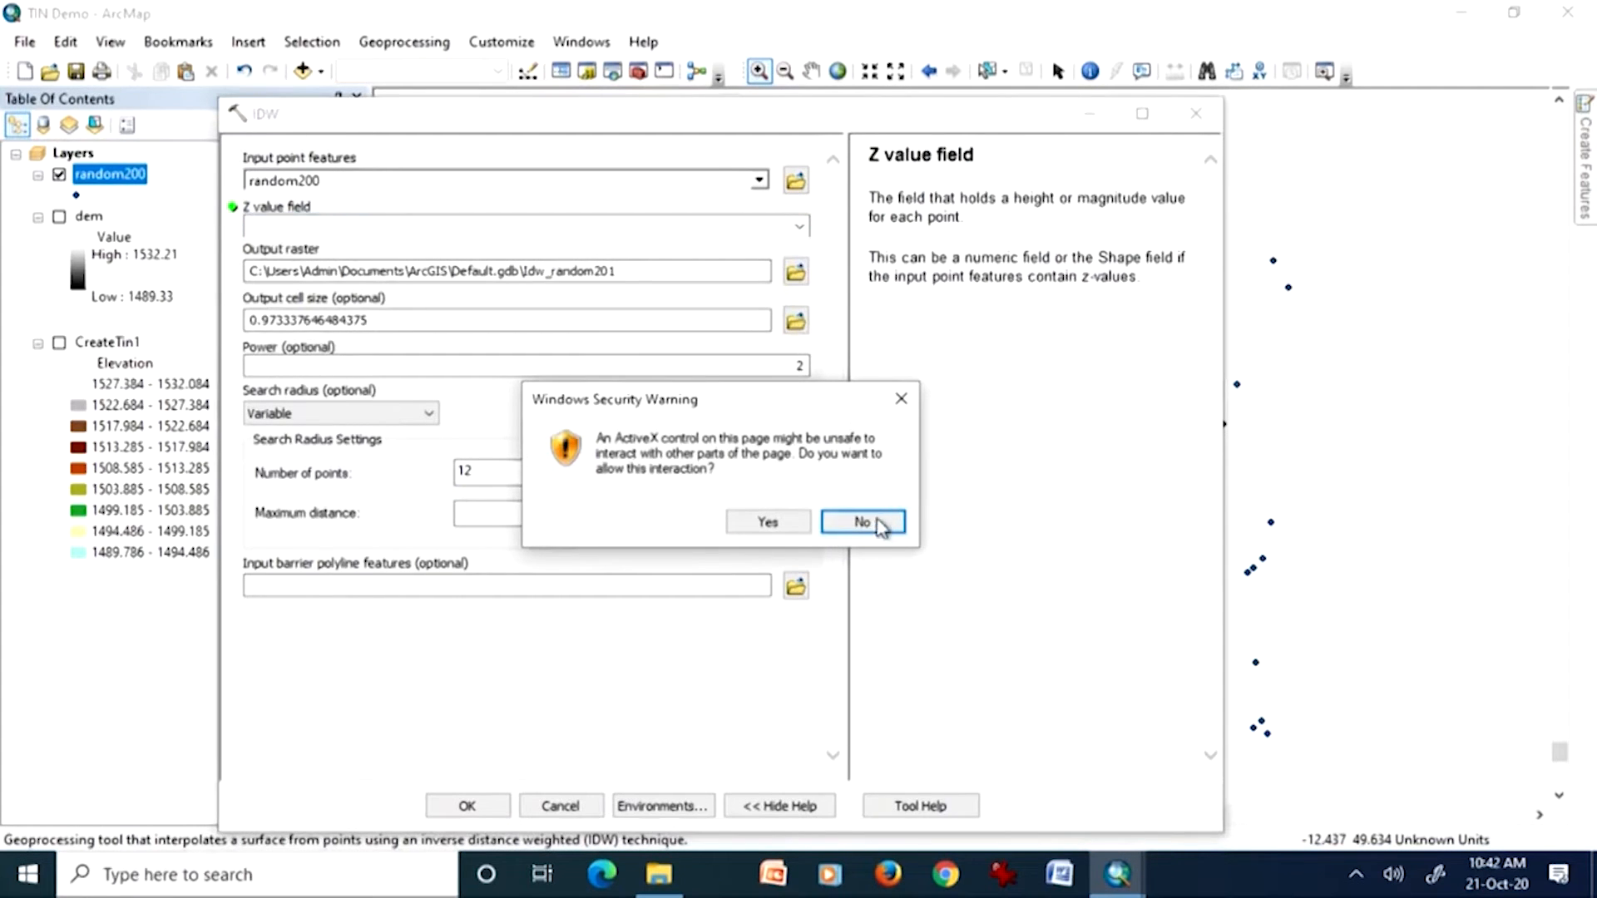
click(901, 402)
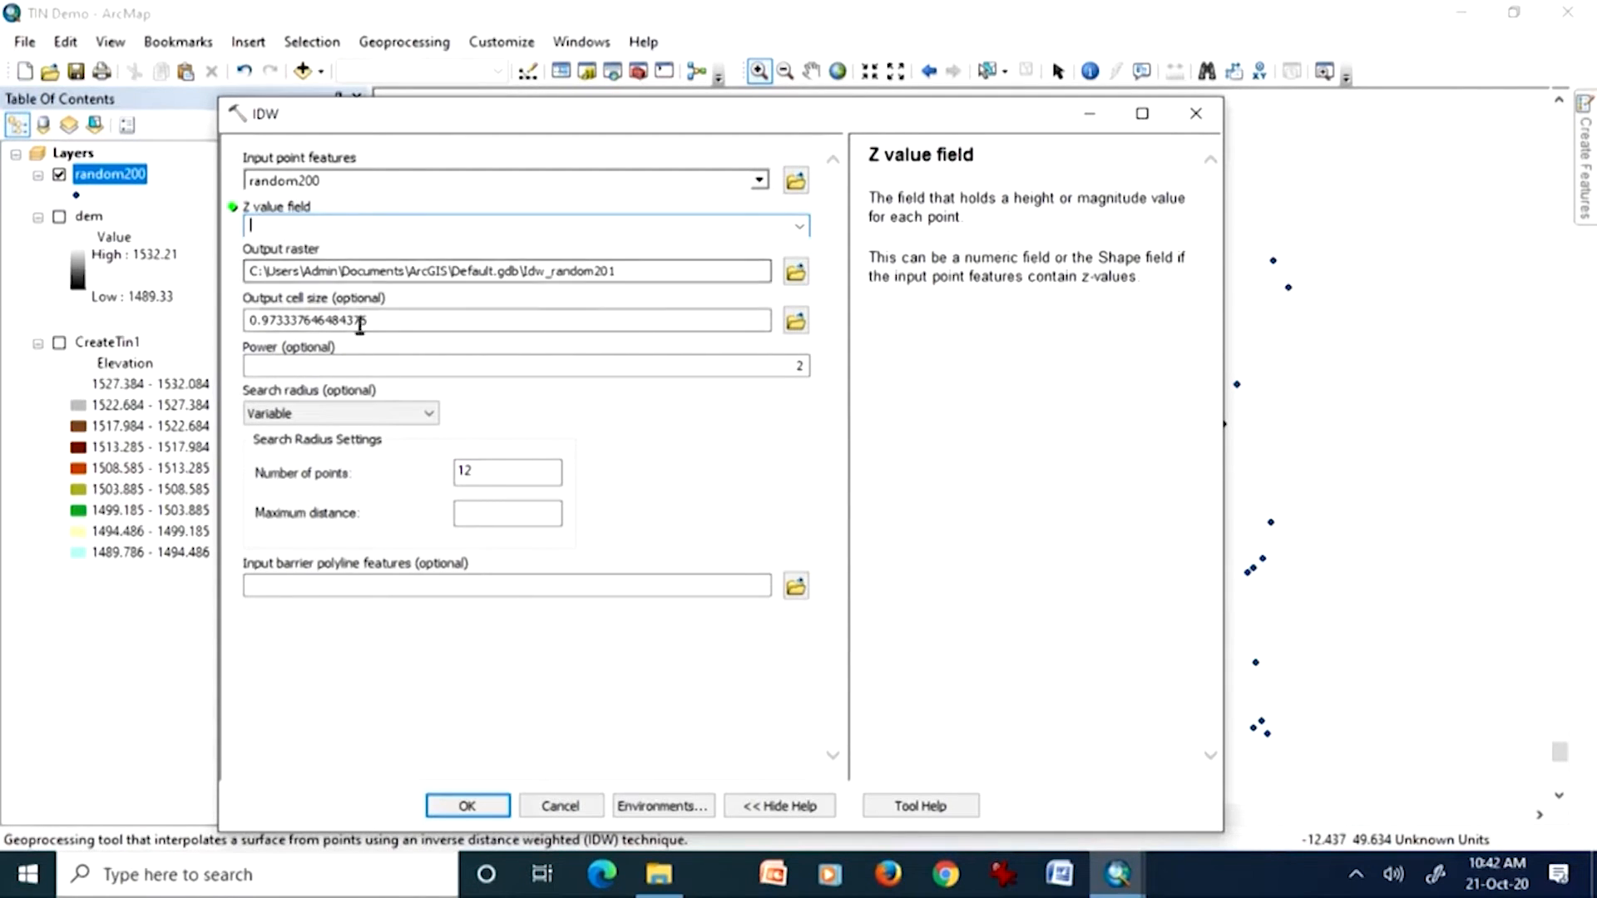
Step: Review IDW's output cell size, power and barrier parameters, try a Fixed search radius, and close the tool without running it
drag(399, 321, 248, 321)
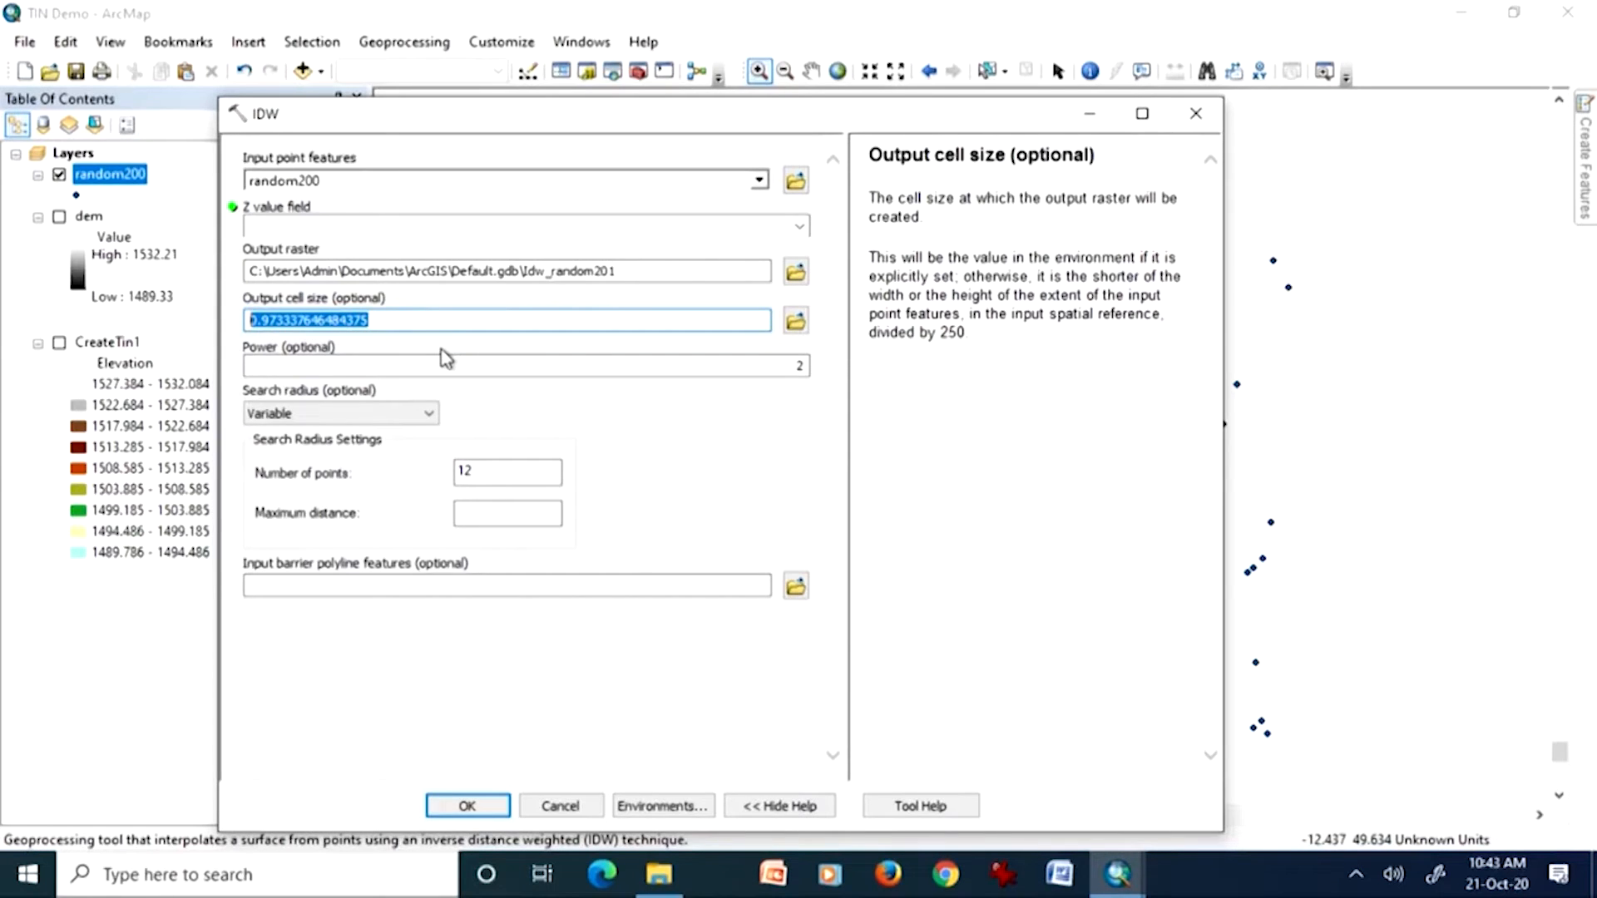
click(414, 319)
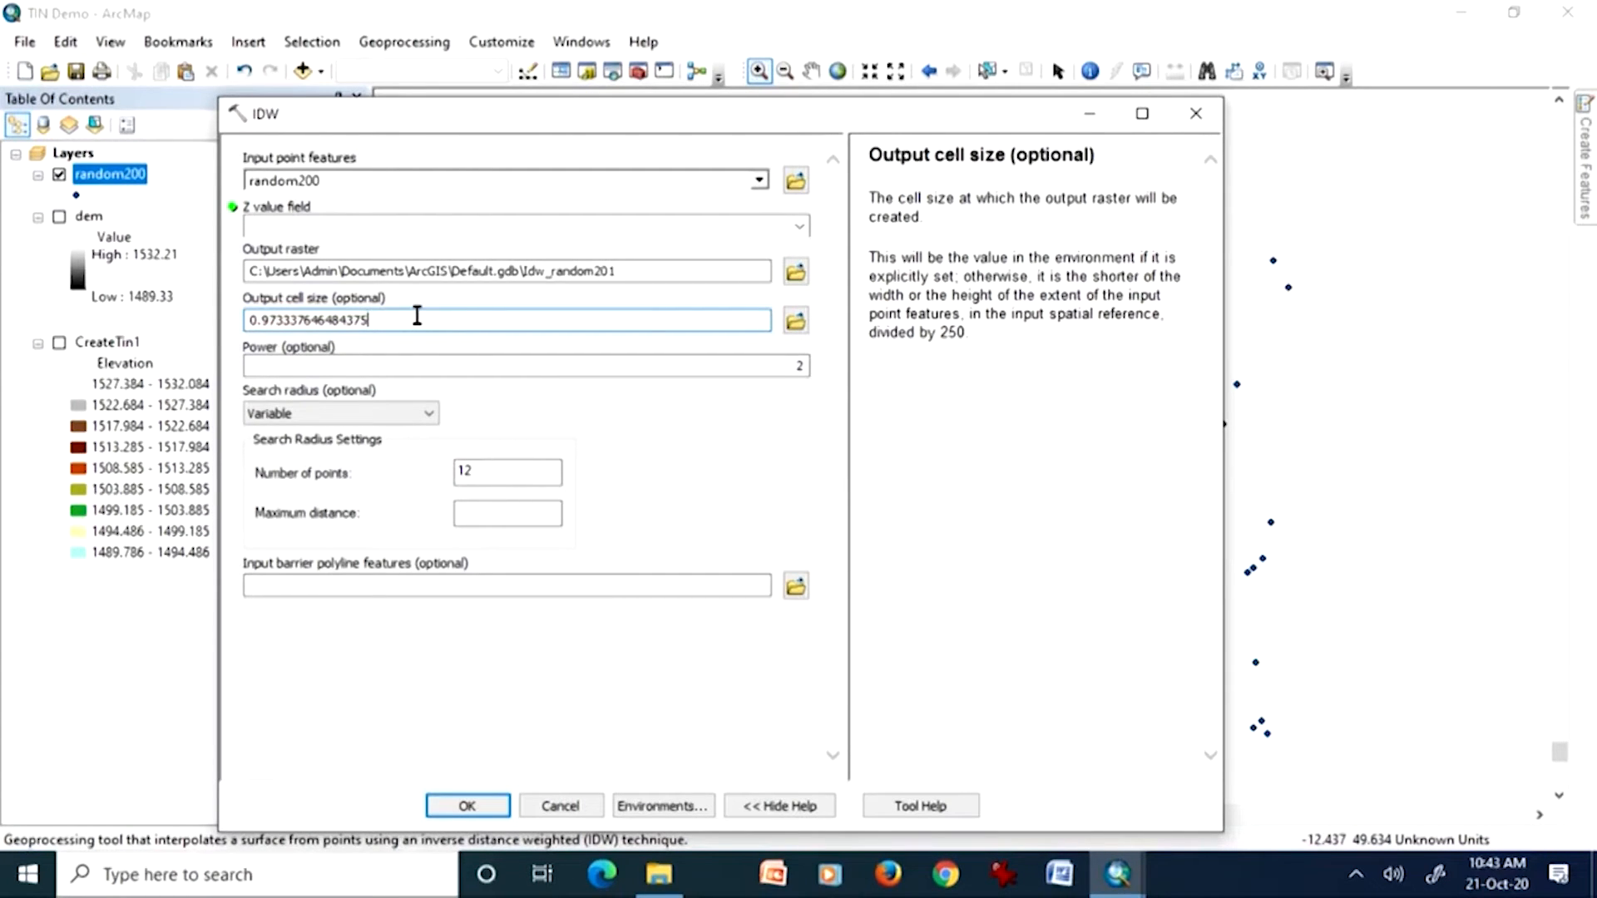
click(649, 364)
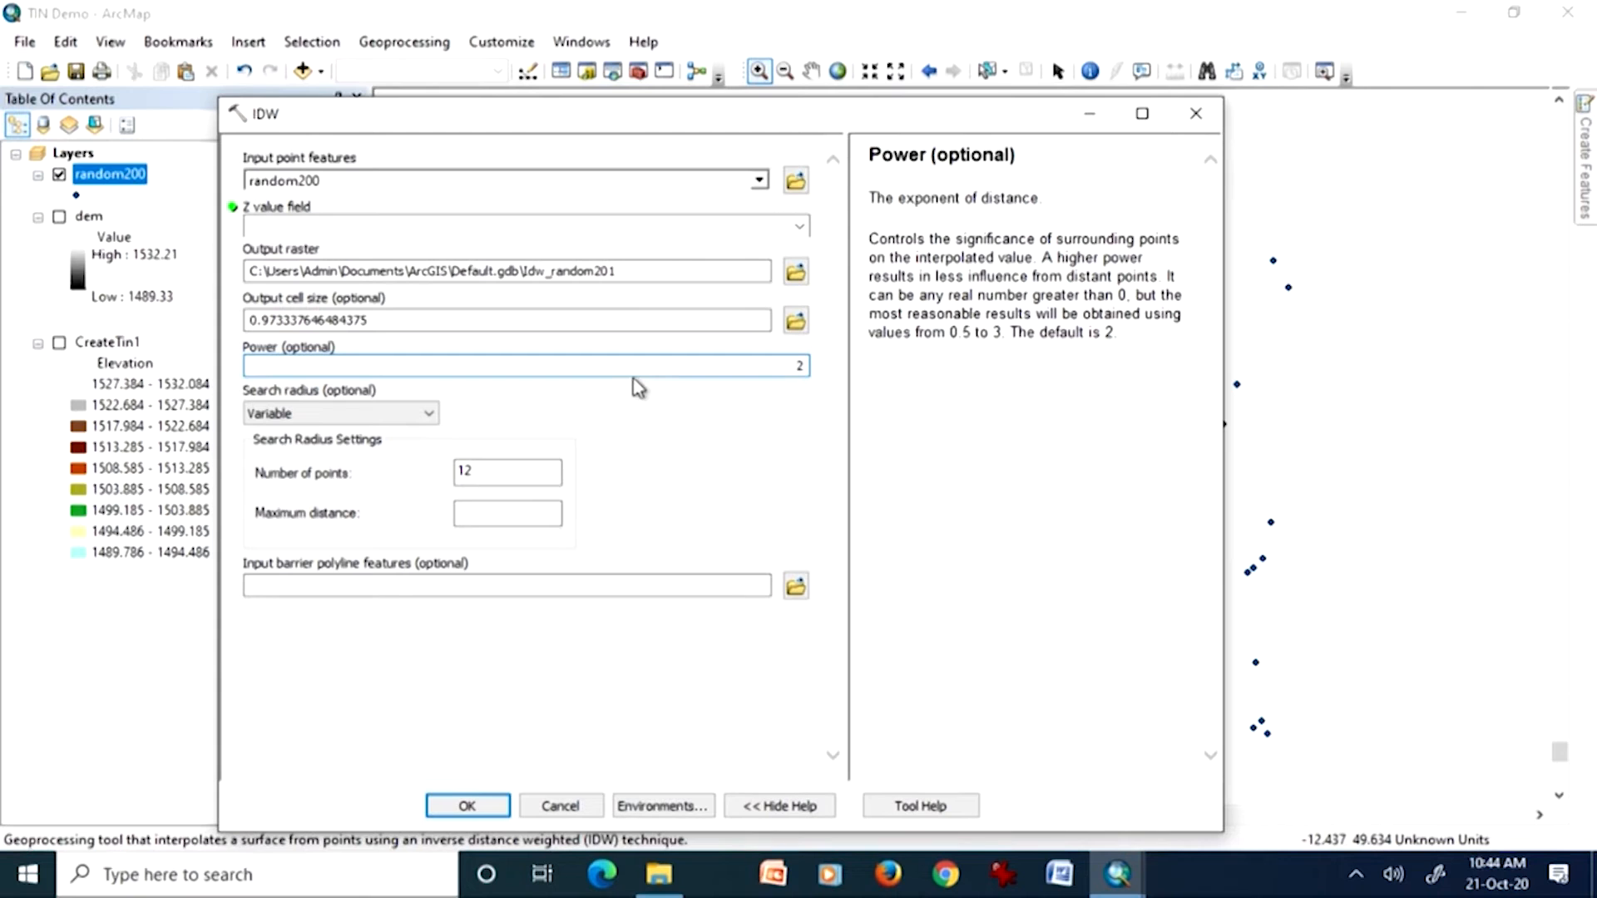
click(428, 418)
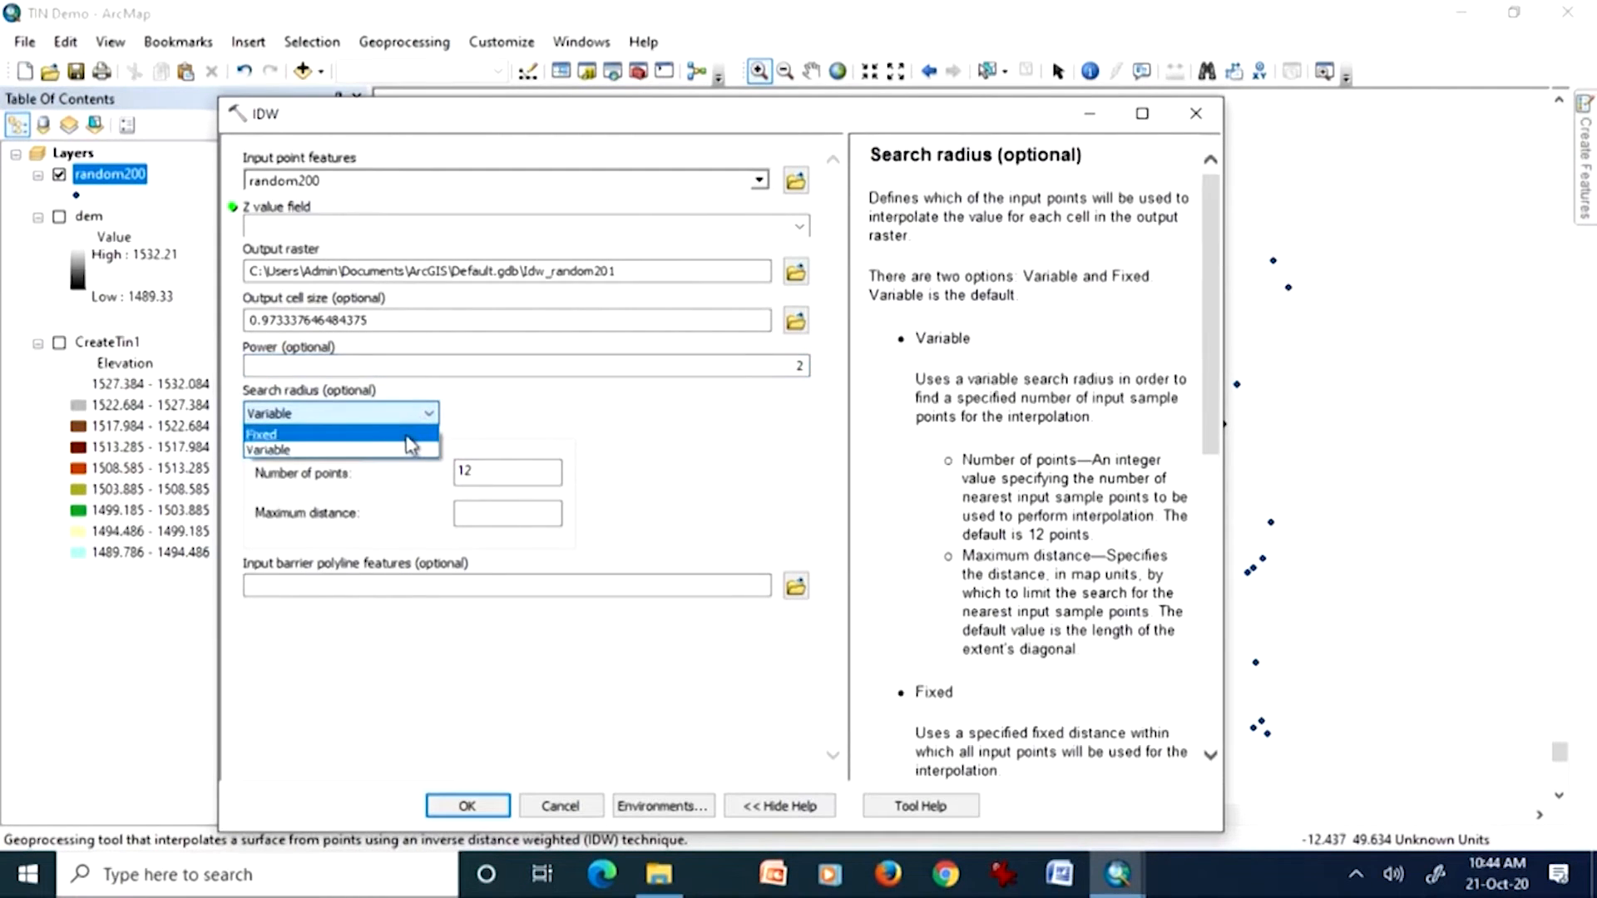
click(407, 434)
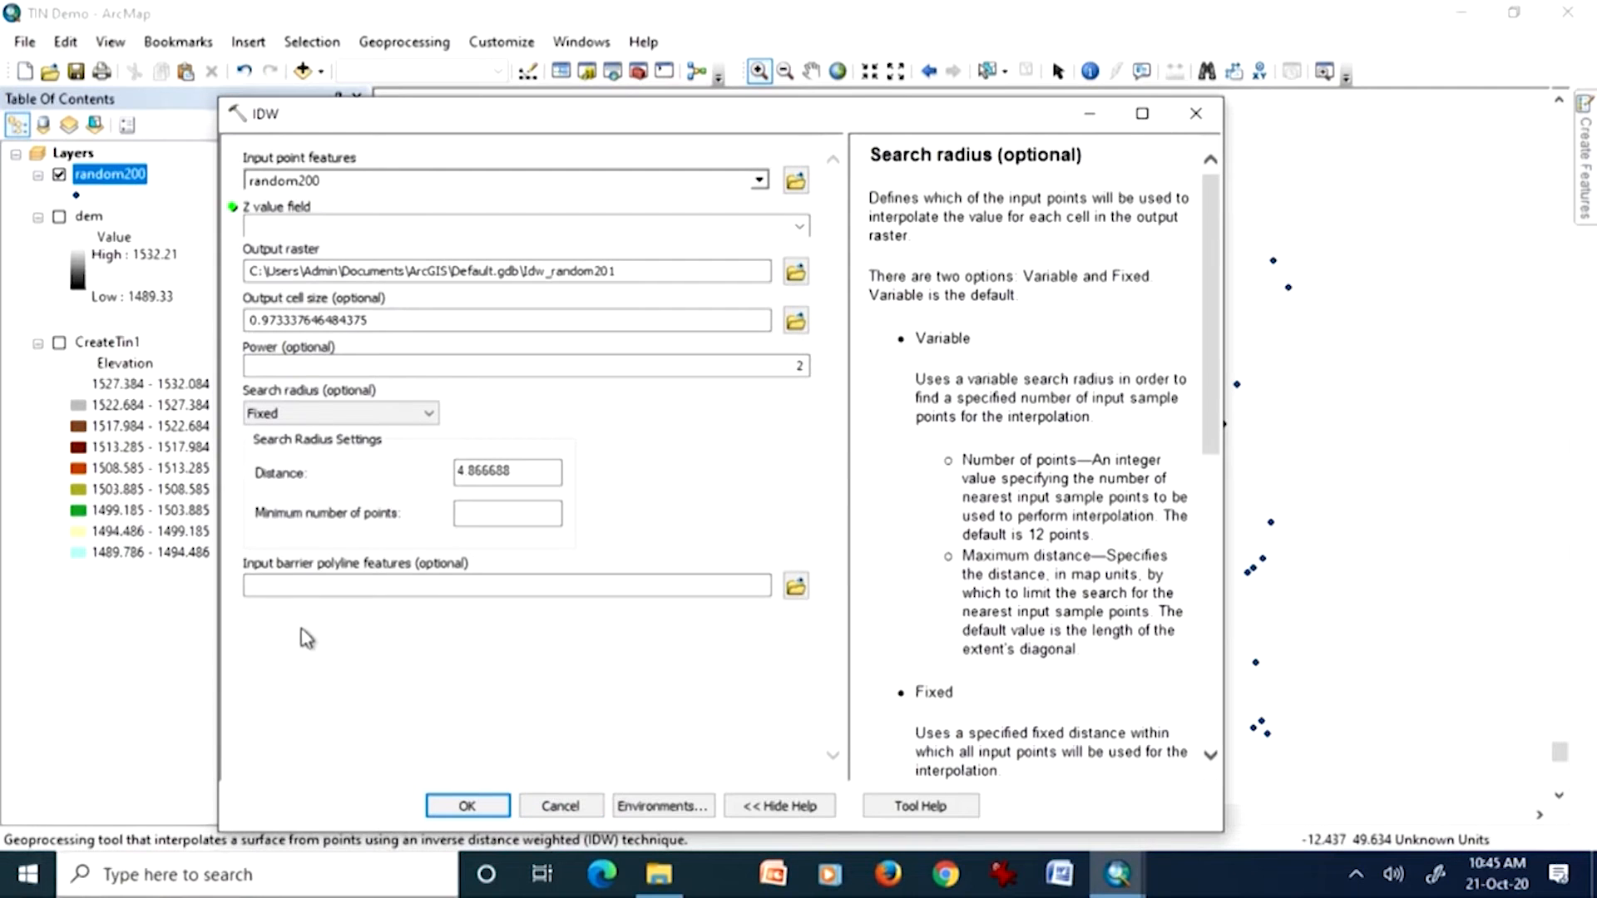
click(303, 586)
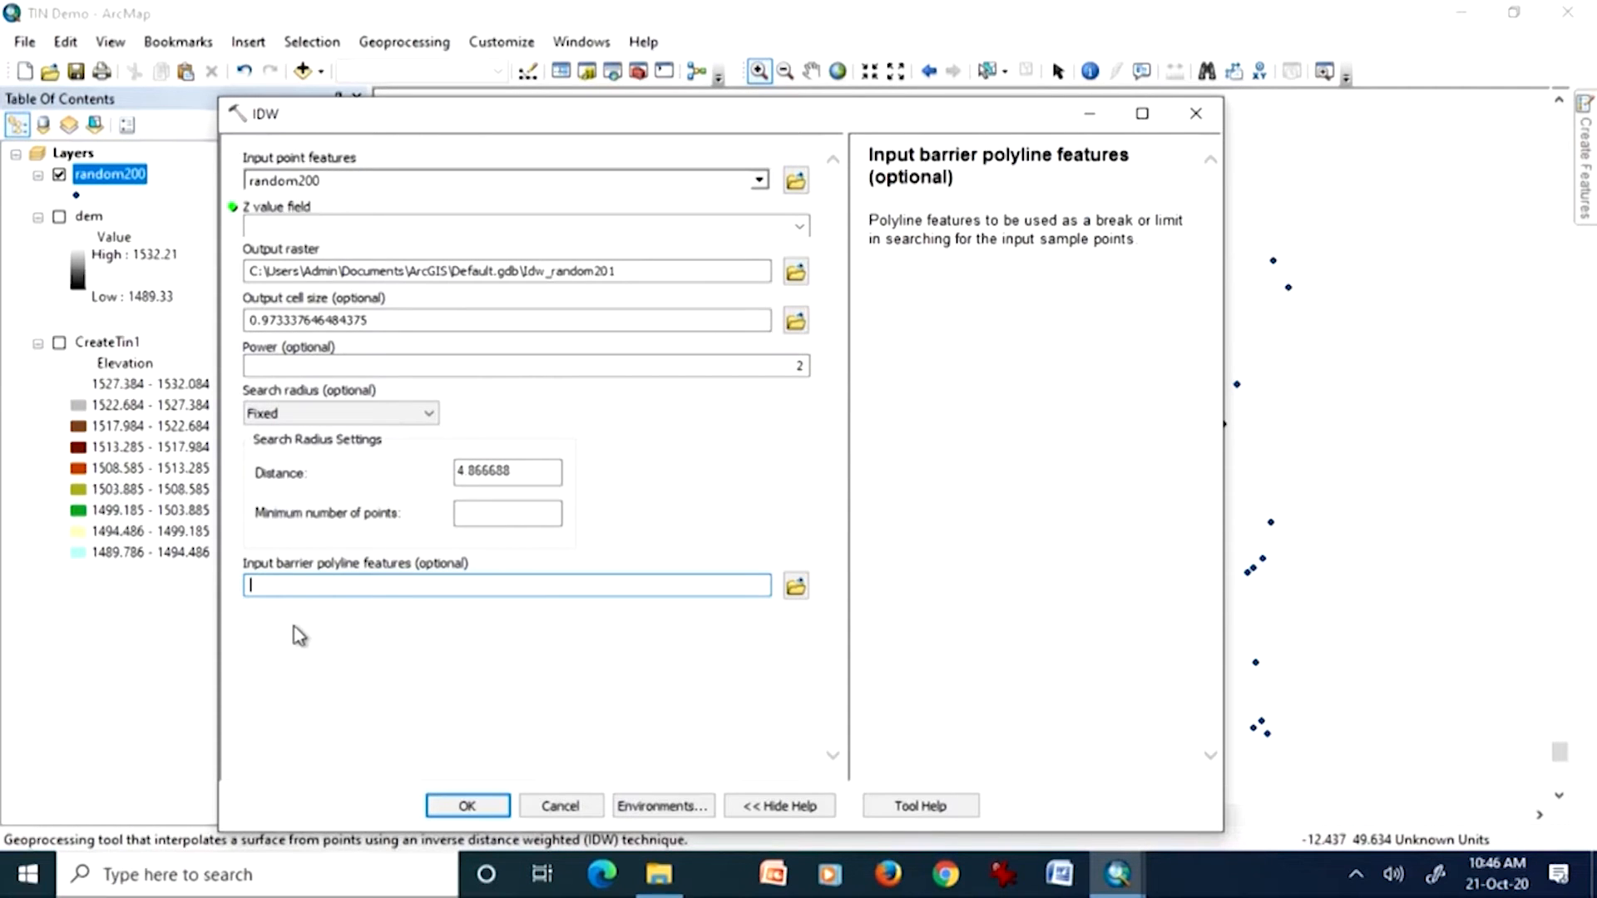
click(556, 807)
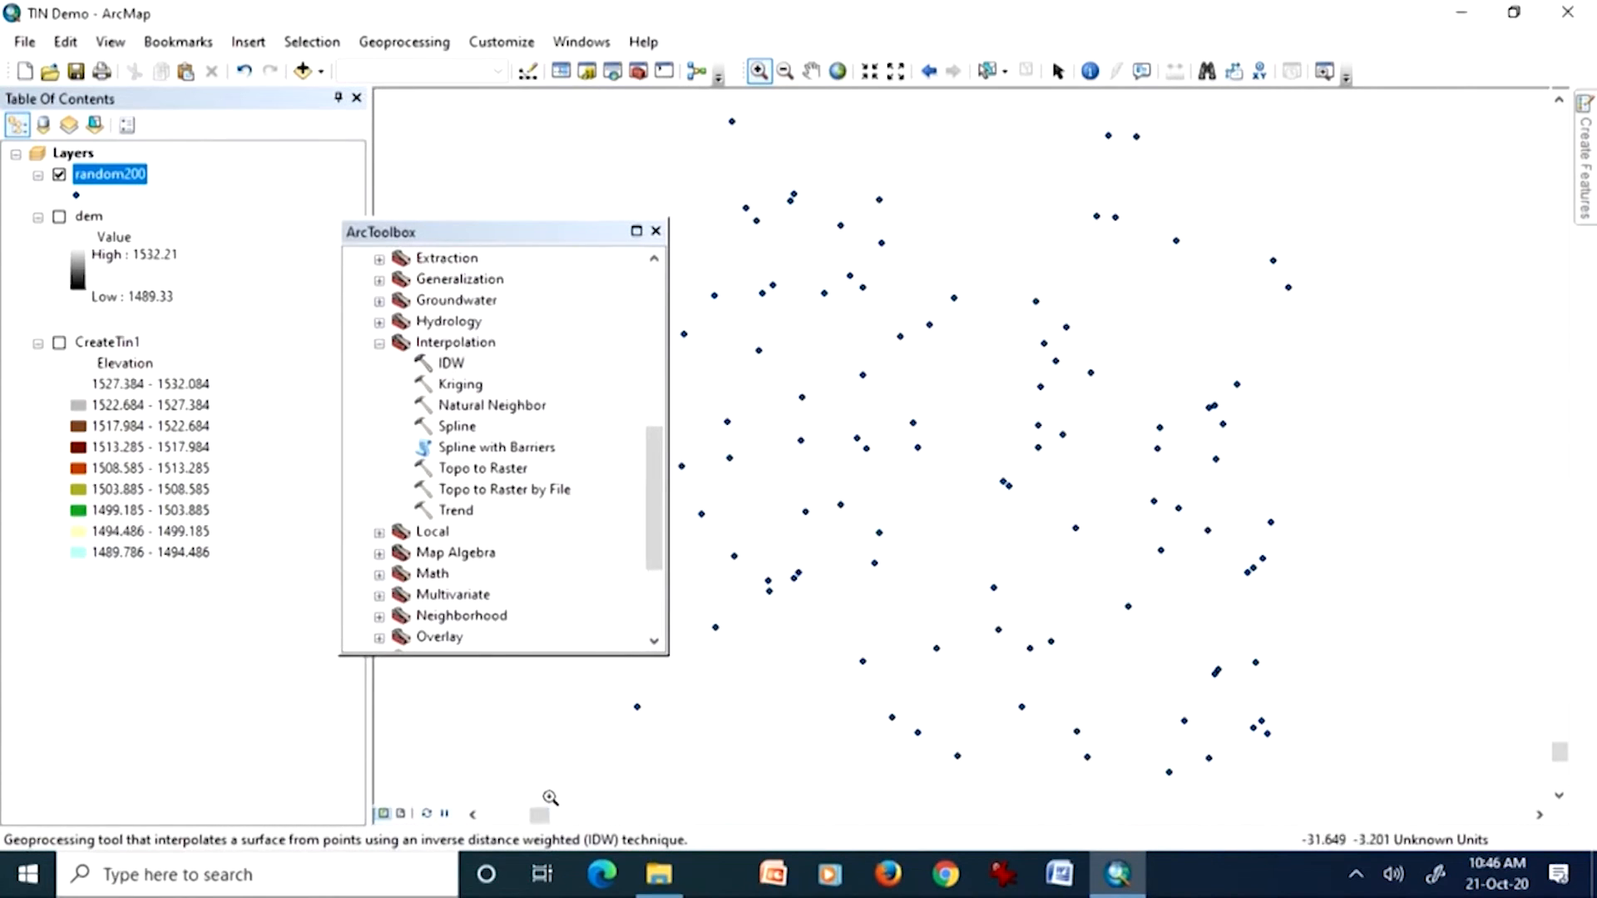
Step: Open the map document Different Spatial Resolutions of DEMs without saving TIN Demo, and close ArcToolbox
click(24, 41)
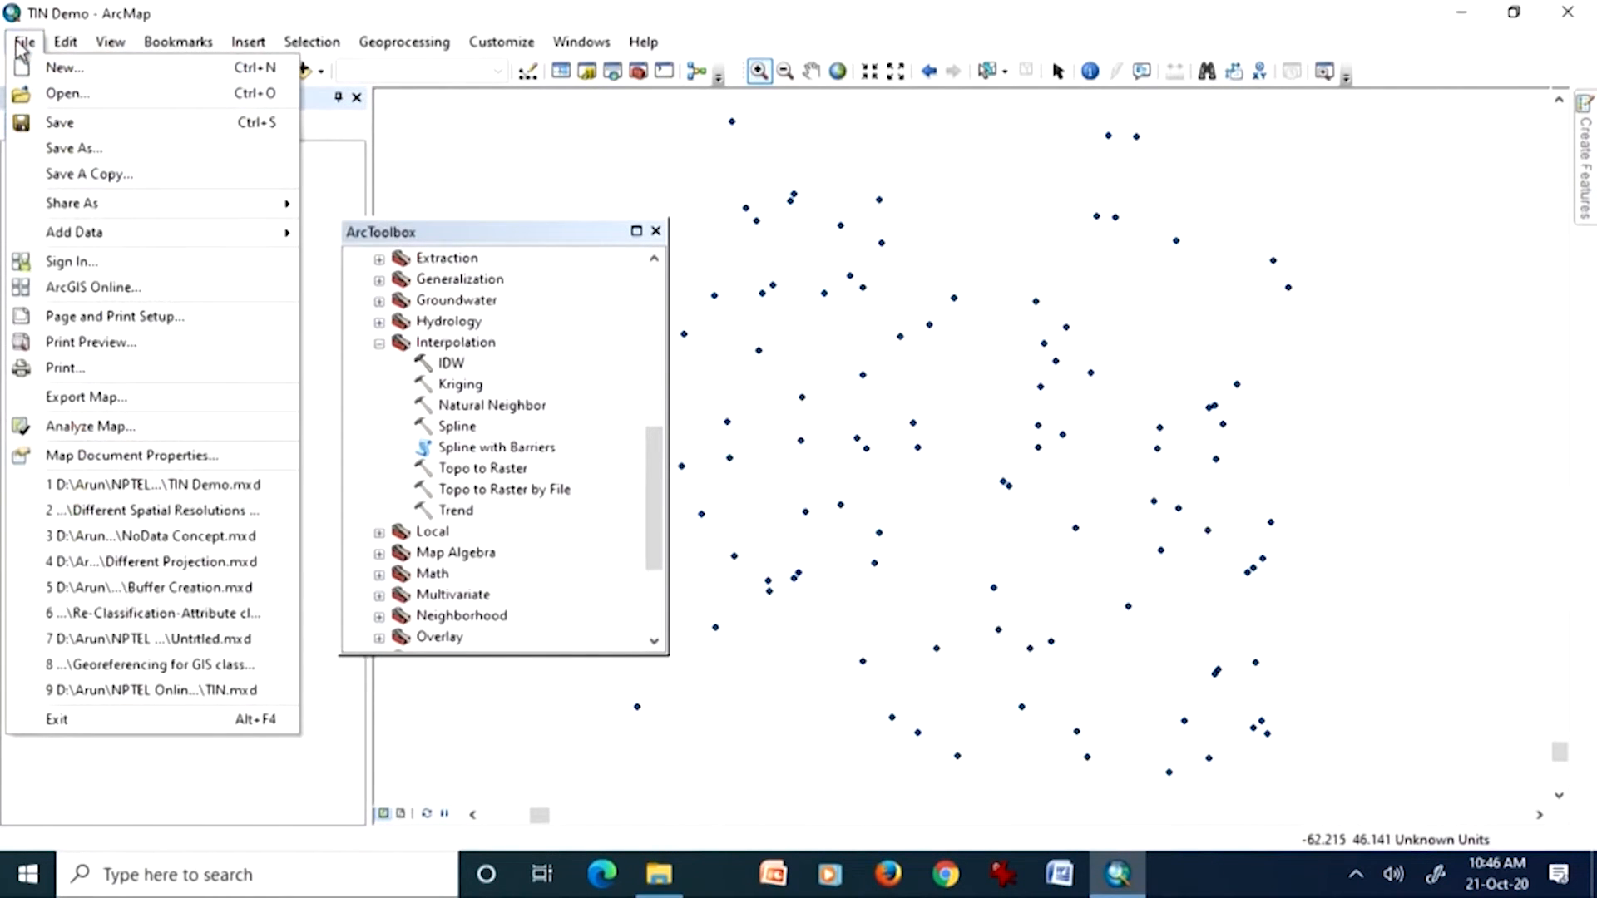
click(46, 93)
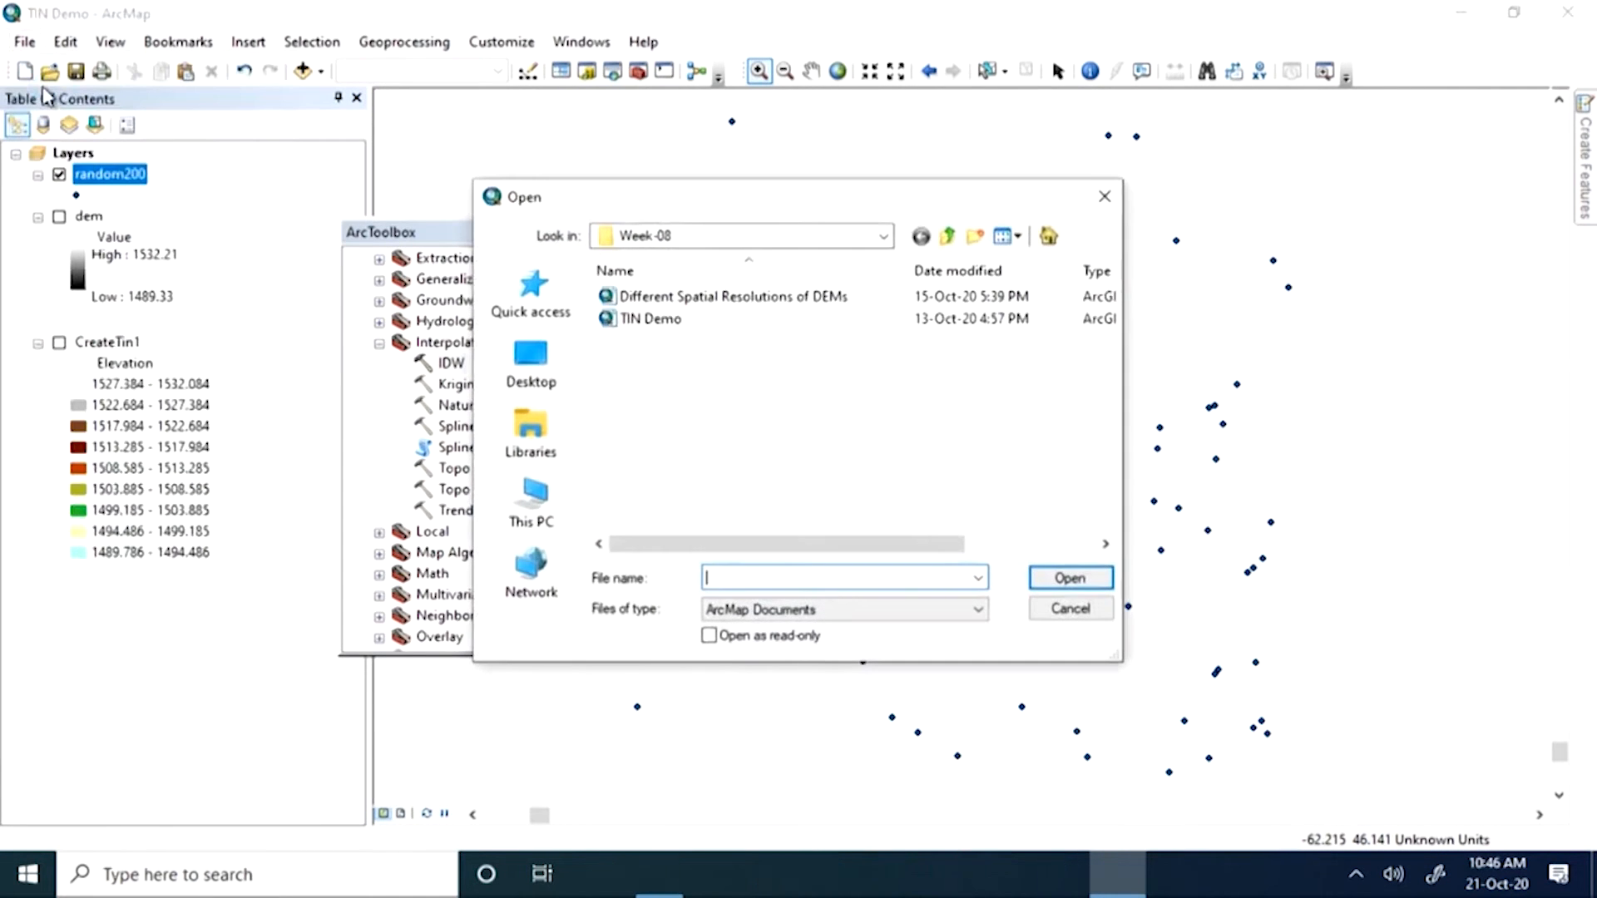
double_click(641, 297)
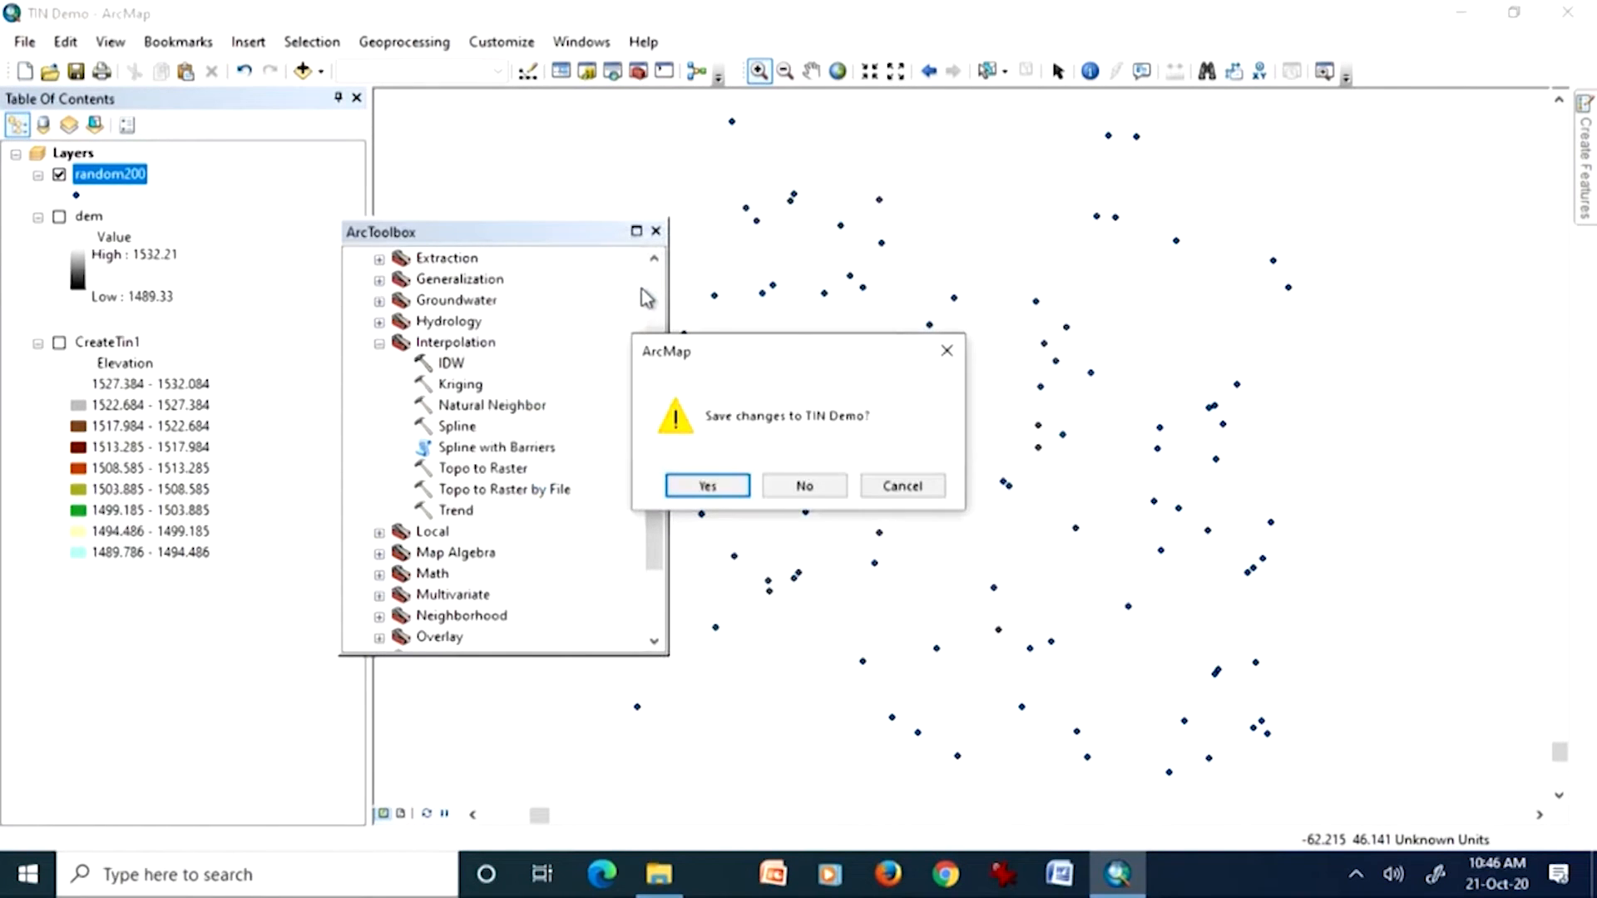
click(798, 485)
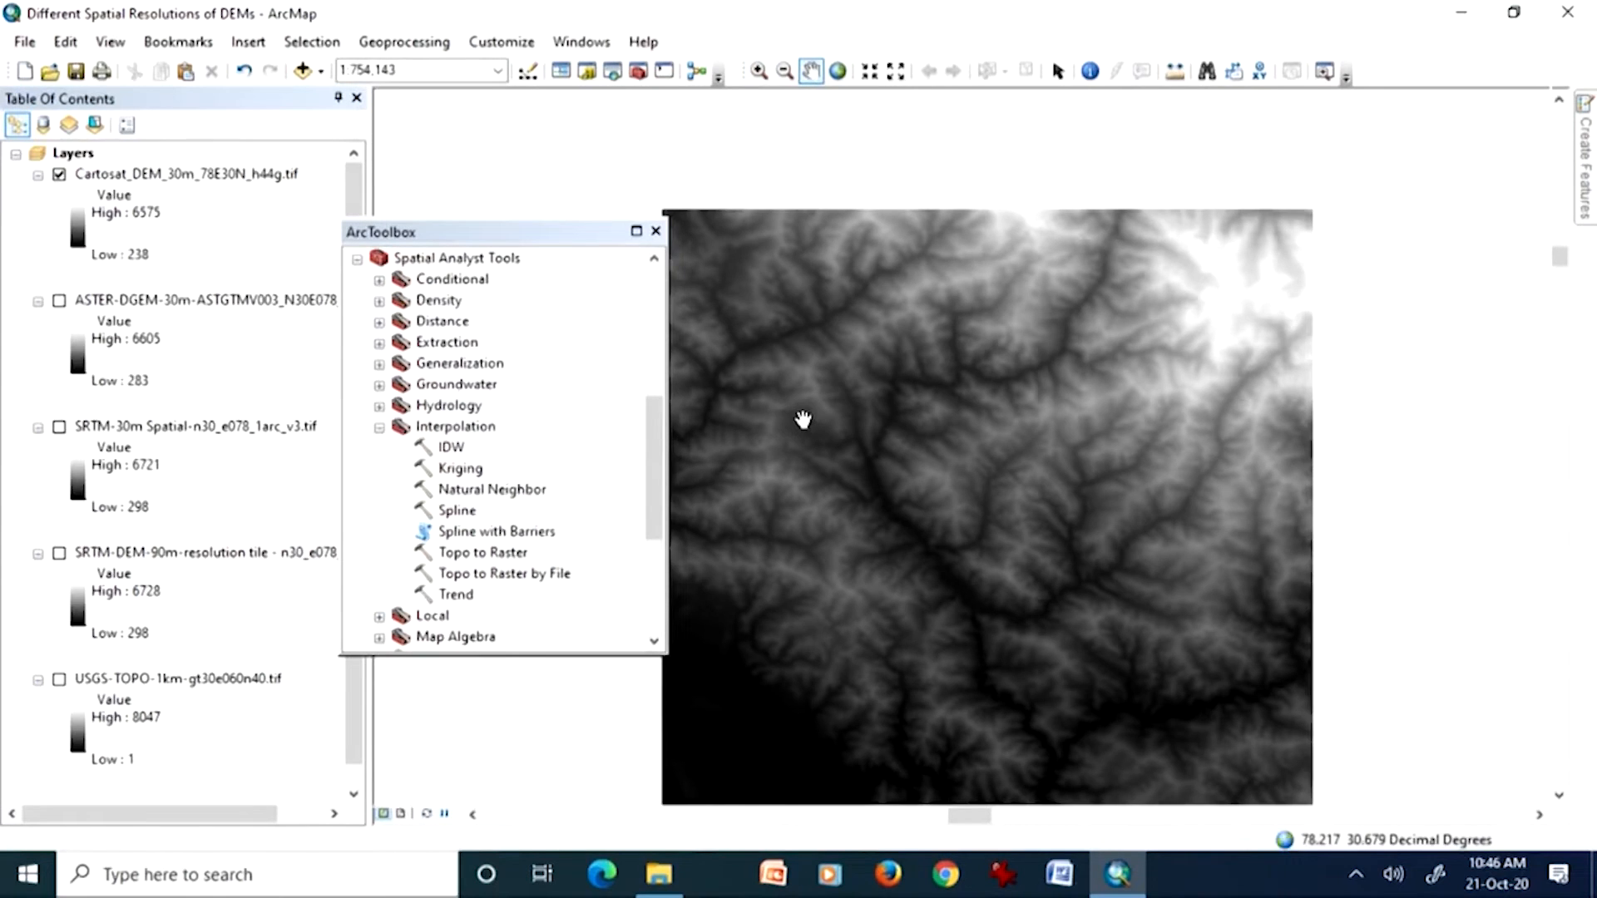
click(655, 230)
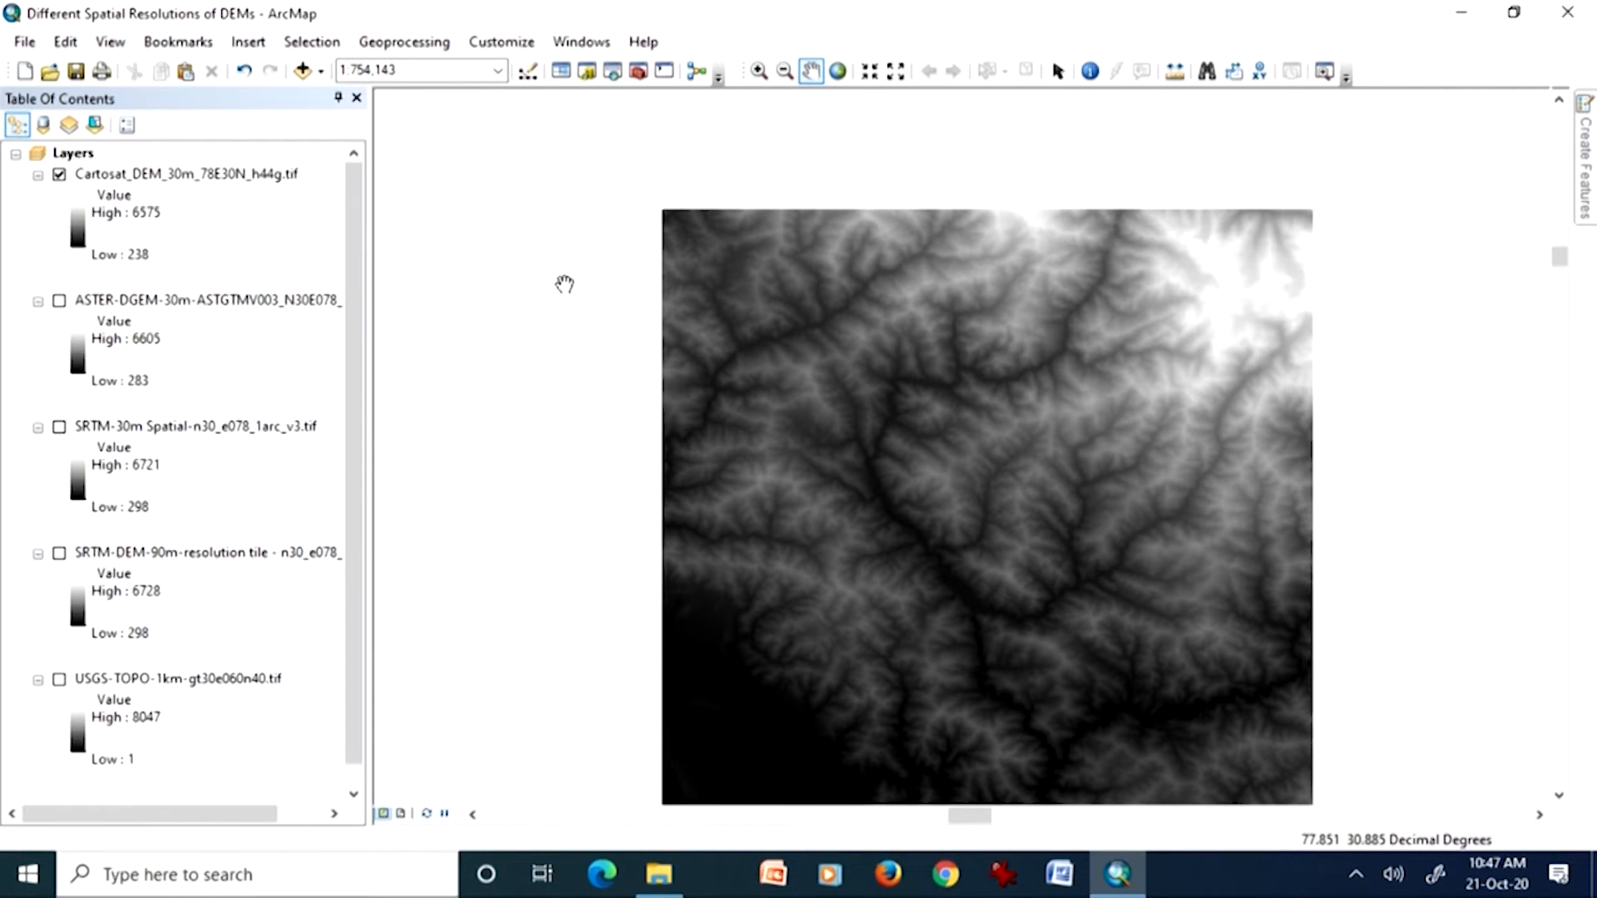
Step: Hide the Cartosat DEM layer, display USGS-TOPO-1km-gt30e060n40.tif, and zoom to its full extent
click(59, 175)
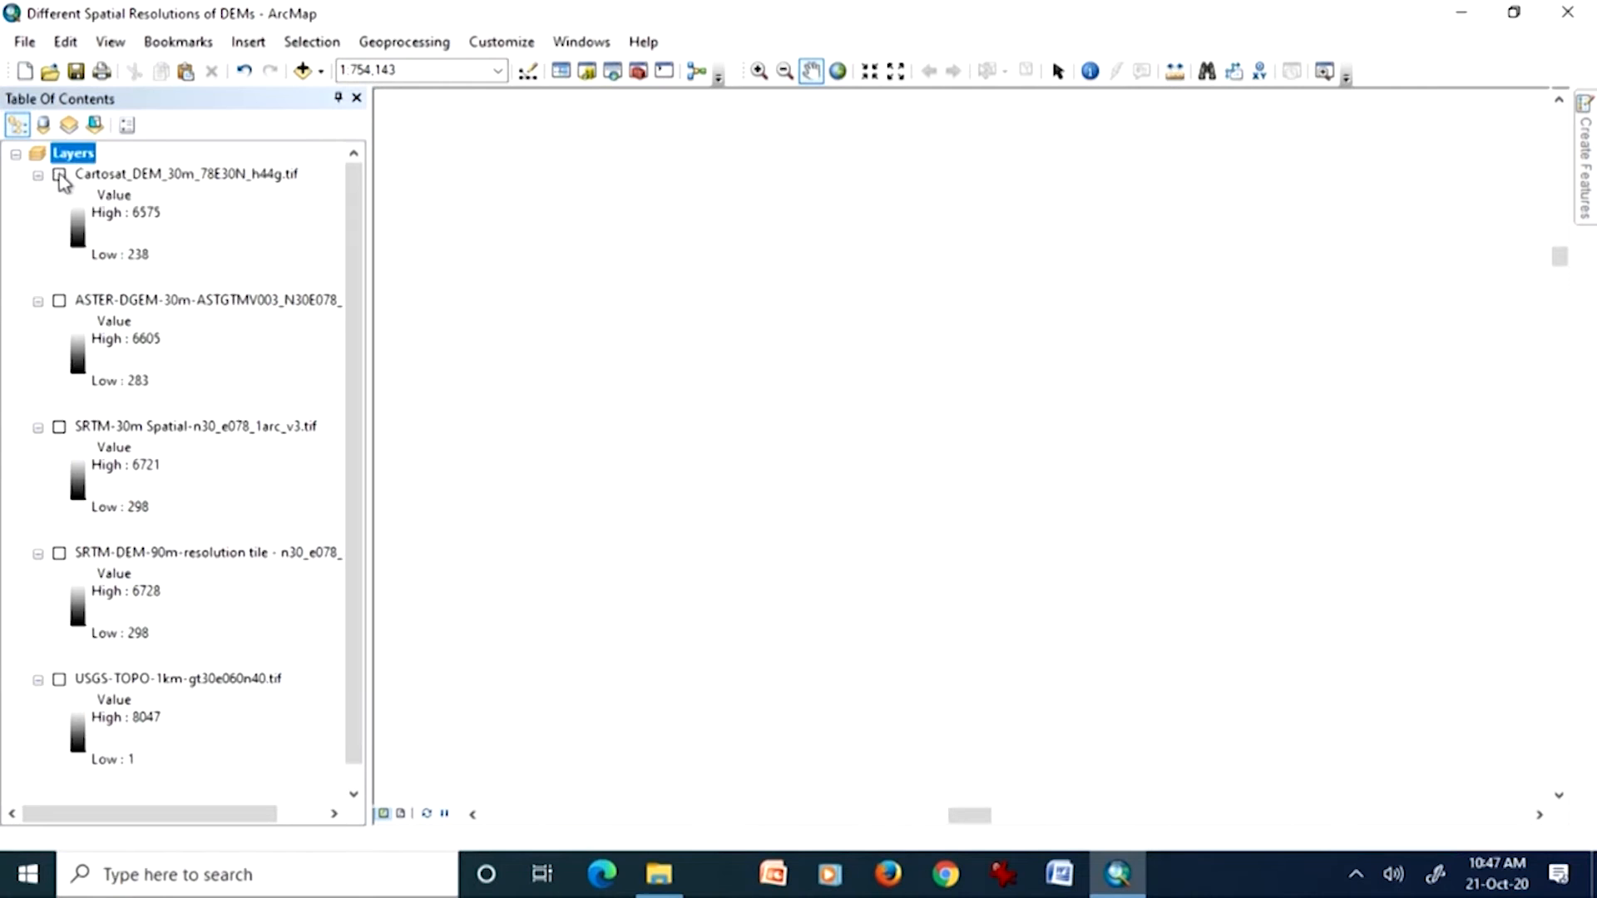
click(60, 681)
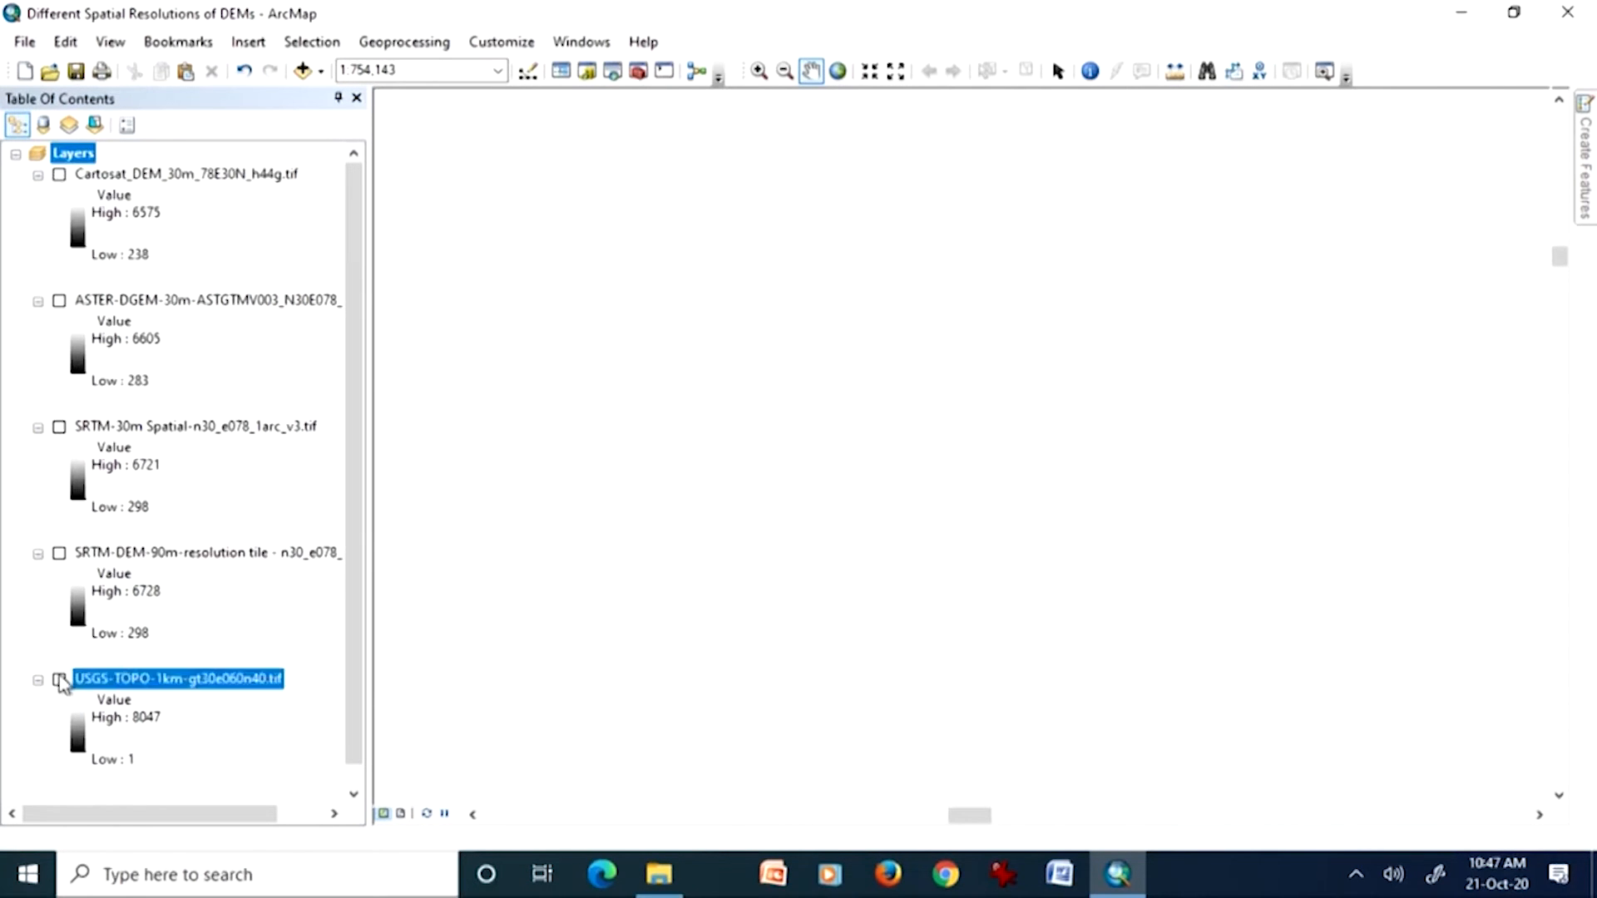
click(60, 680)
click(169, 681)
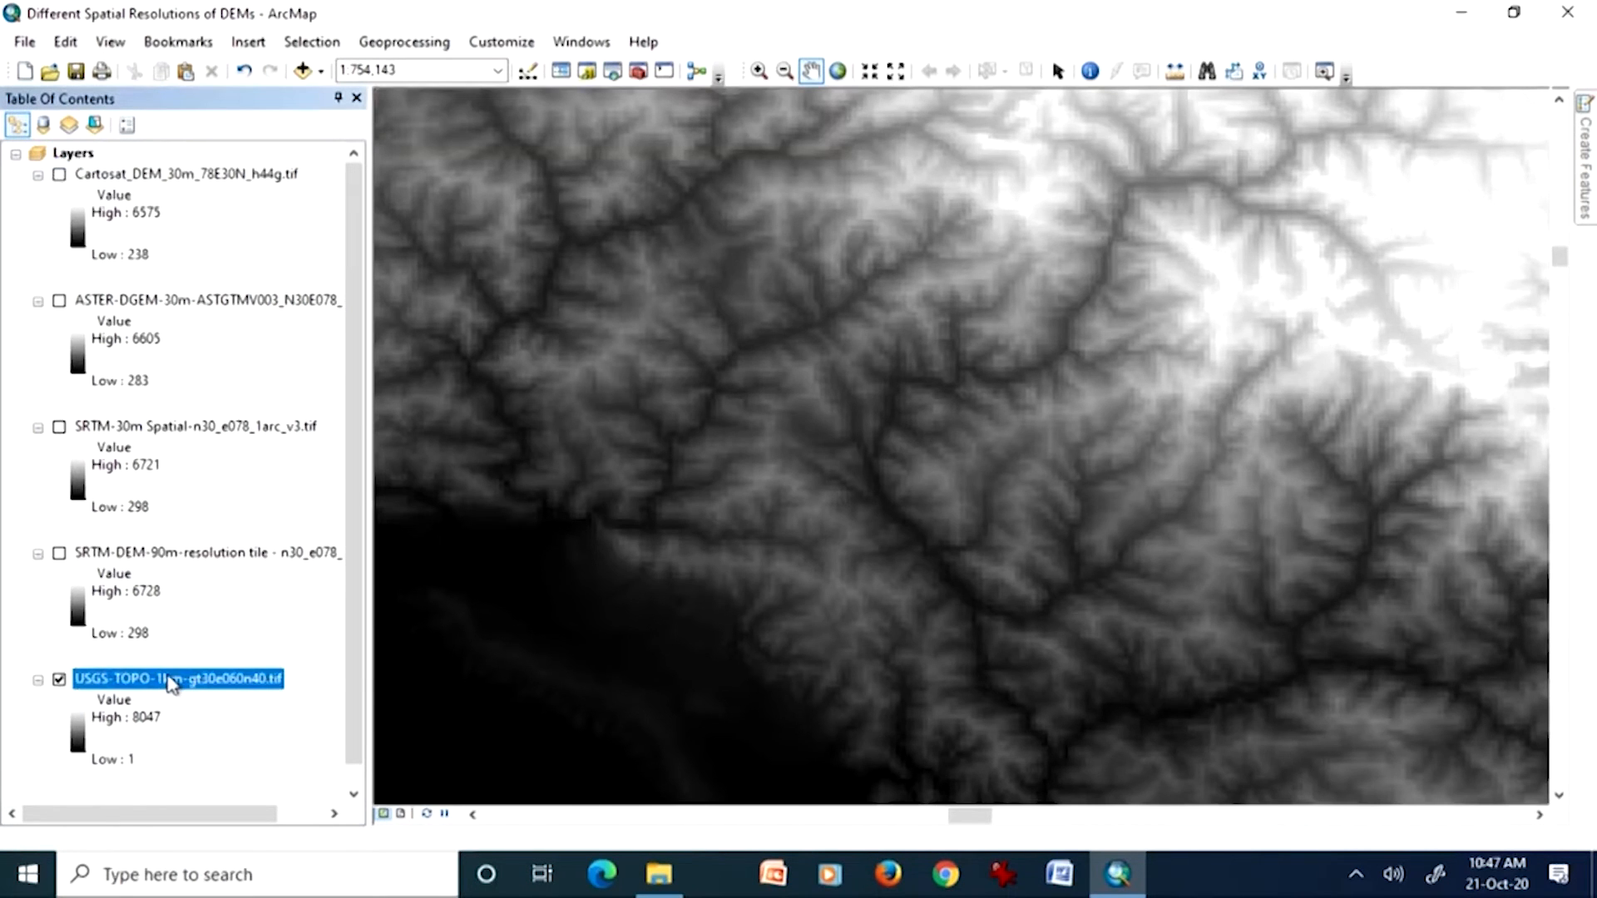
right_click(168, 680)
click(193, 441)
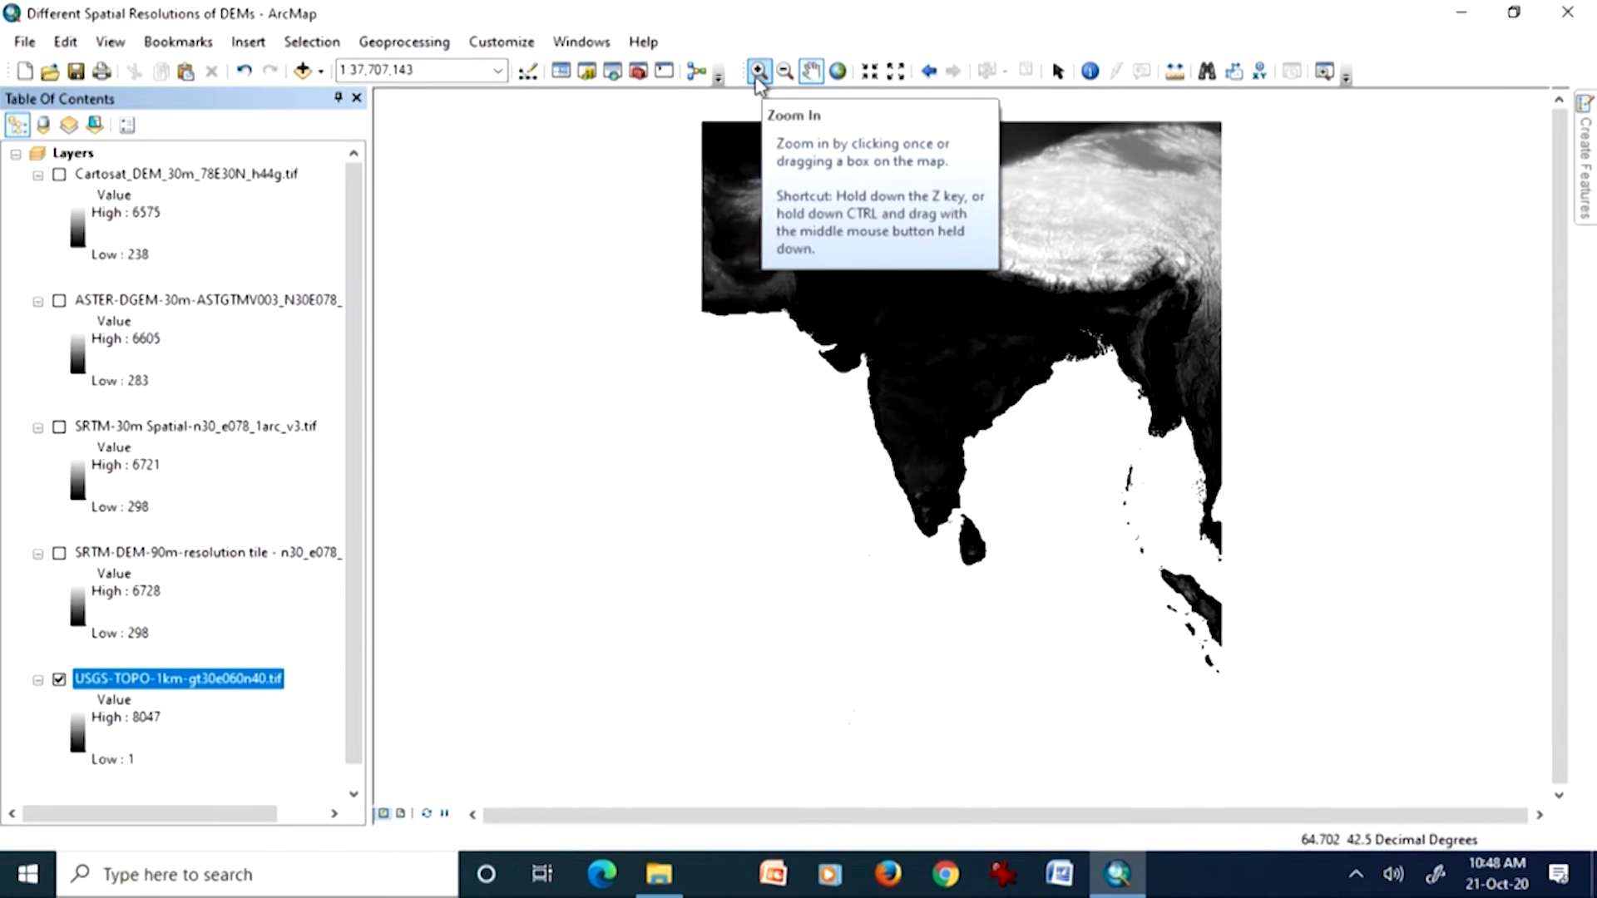
Step: Return to the previous map extent and zoom into the mountain valleys to examine the cells of the 1 km USGS raster
click(927, 73)
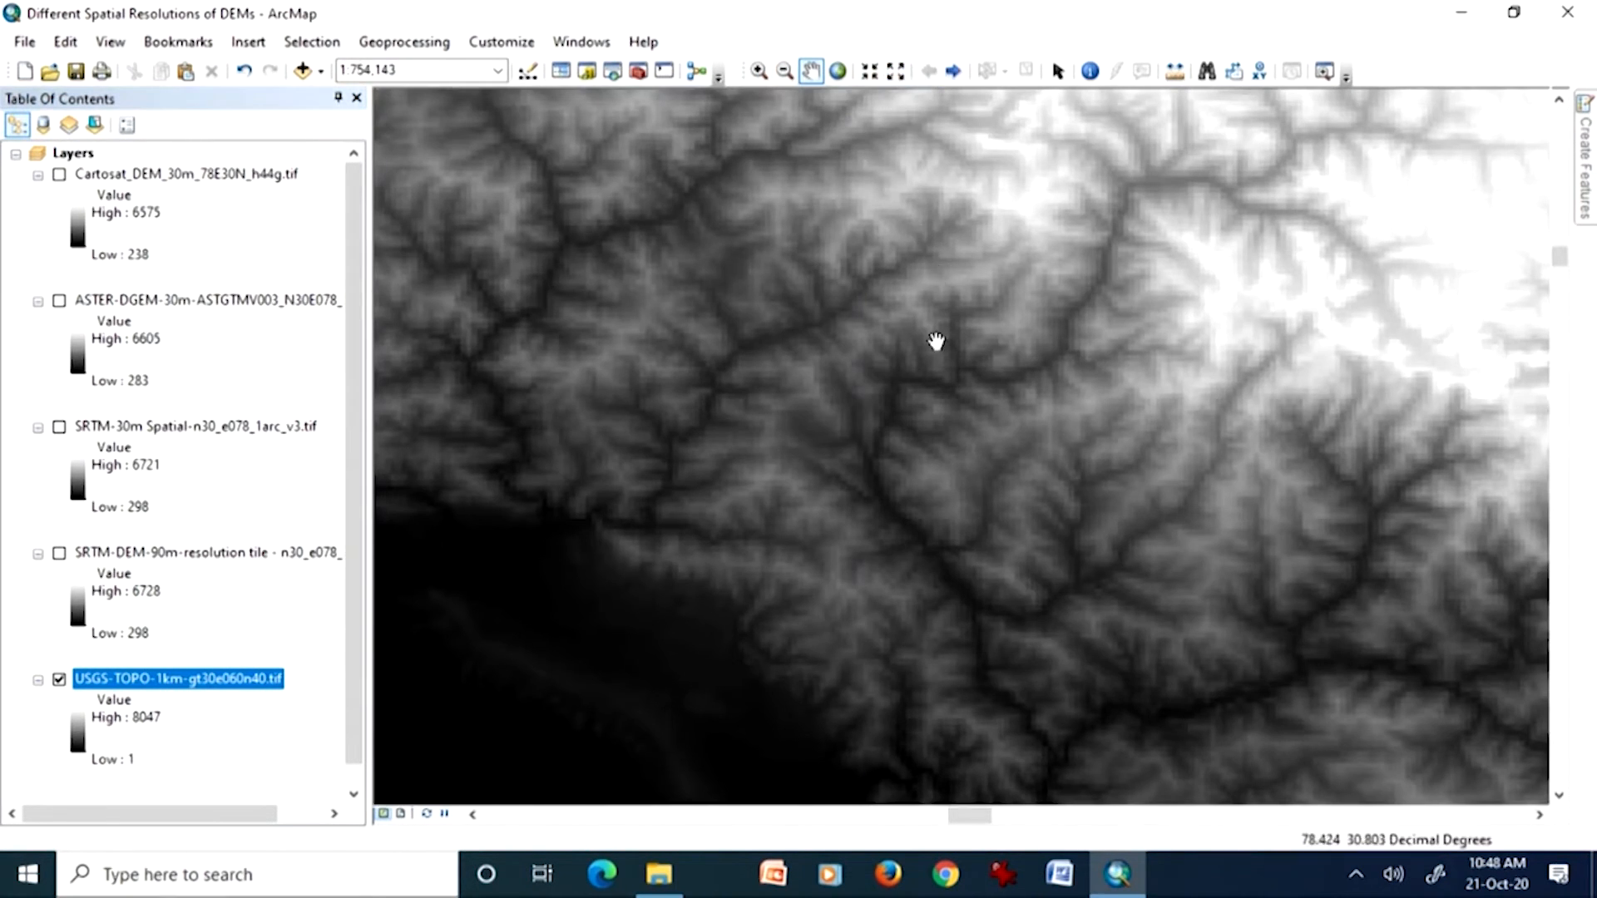
mouse_move(766, 249)
mouse_down()
mouse_move(945, 356)
mouse_move(795, 250)
mouse_up()
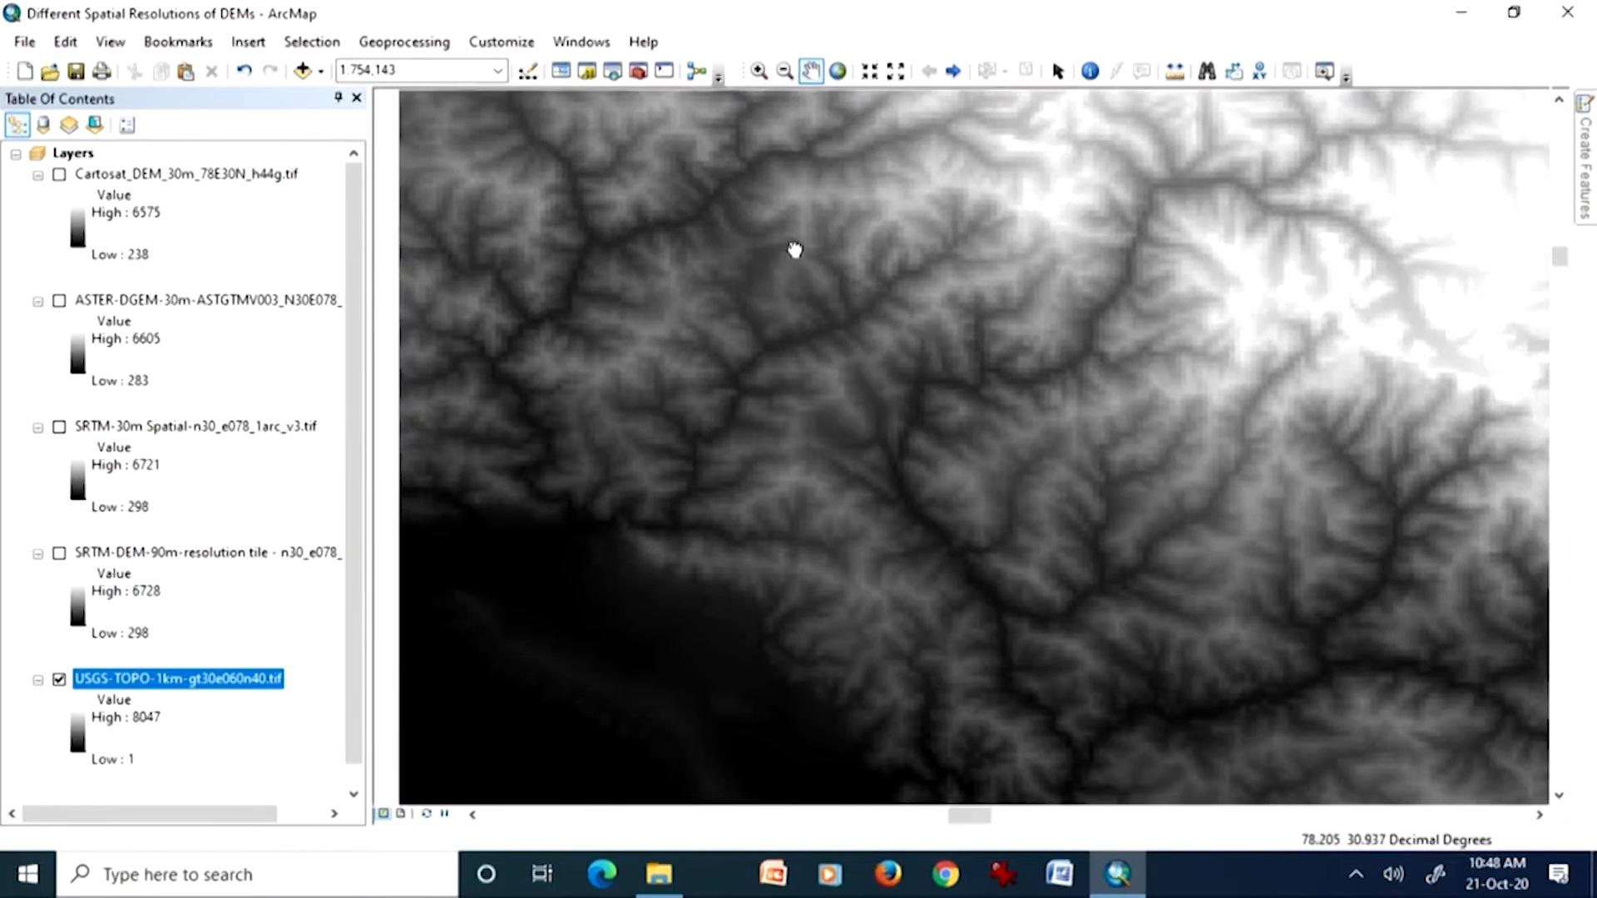
click(759, 70)
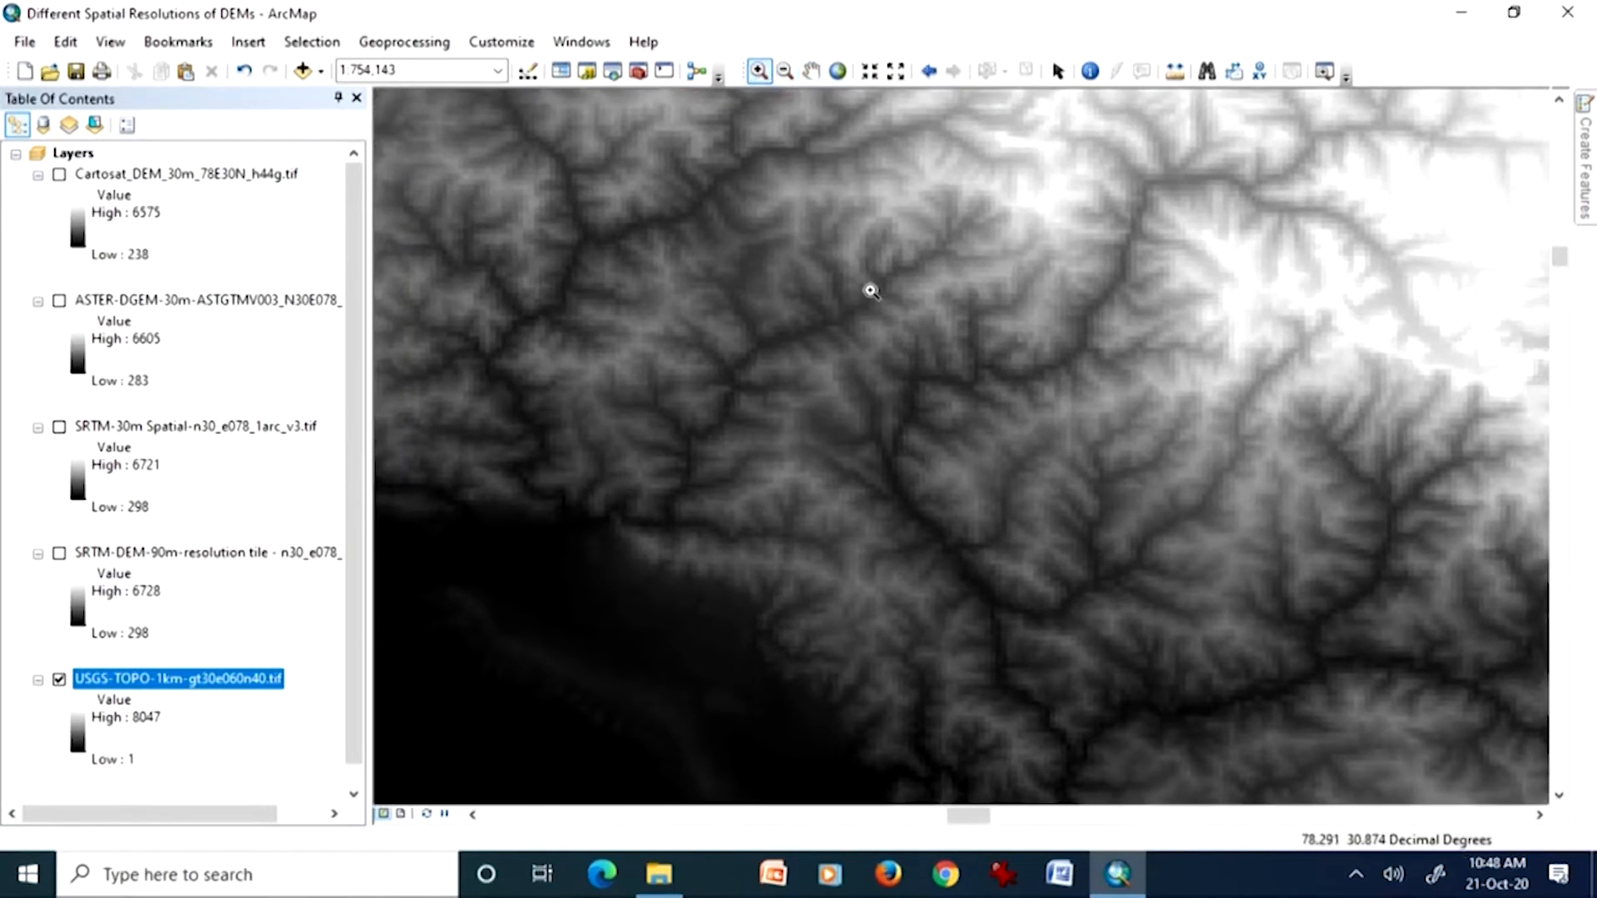
click(875, 357)
drag(817, 266, 1021, 443)
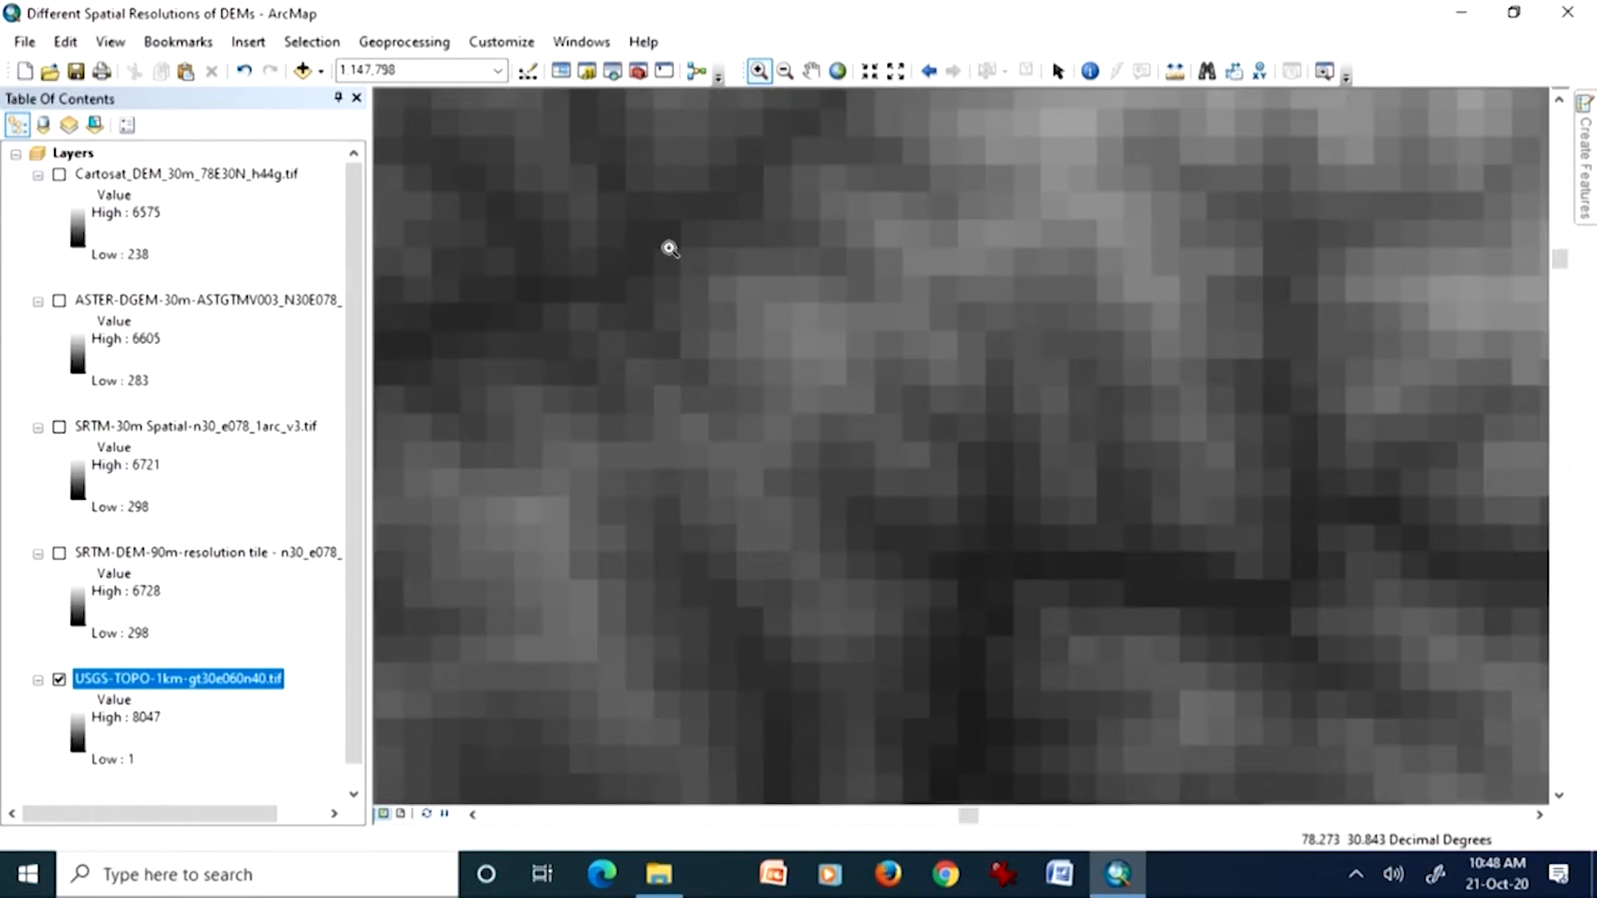
Step: Step back through the previous map extents, then show the full extent of the USGS-TOPO-1km layer
right_click(250, 678)
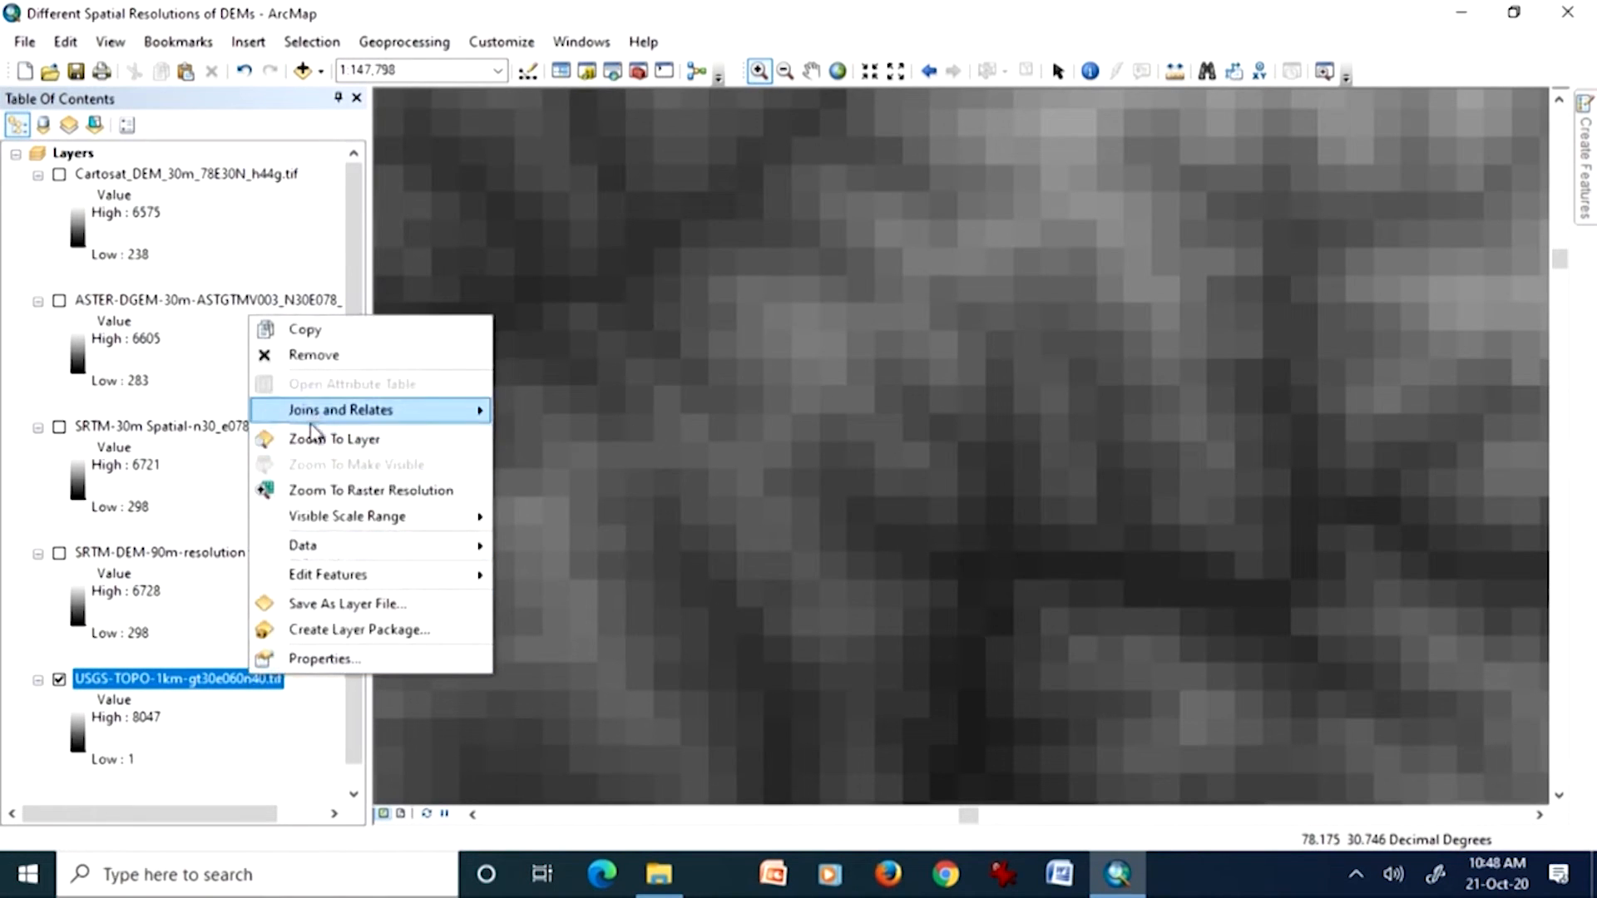
click(929, 72)
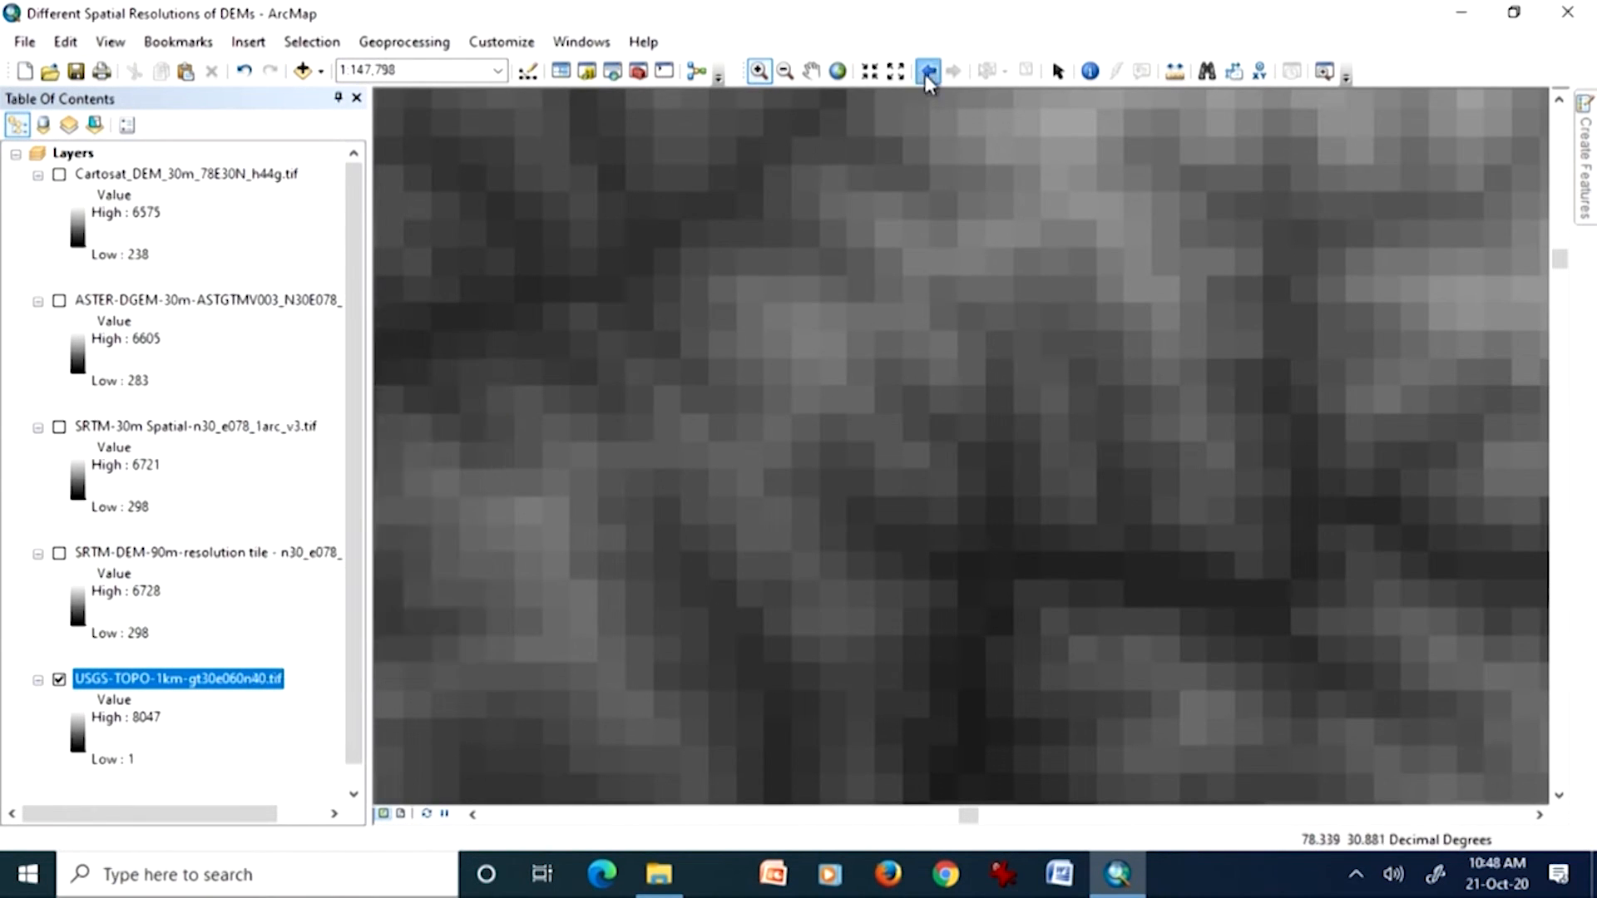
click(929, 73)
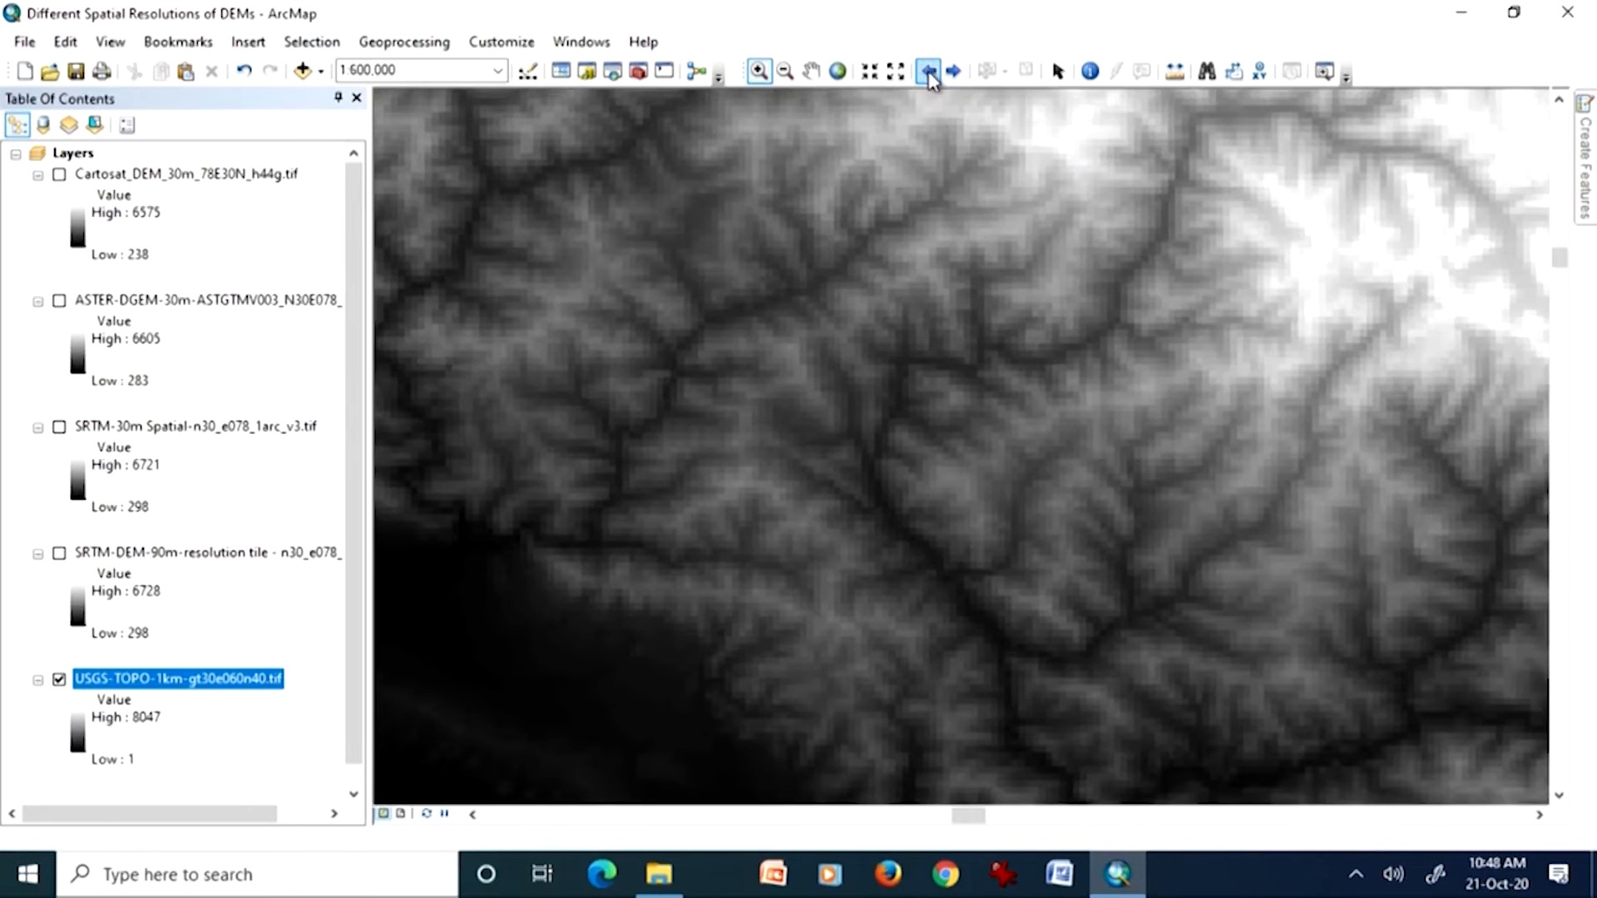
click(928, 72)
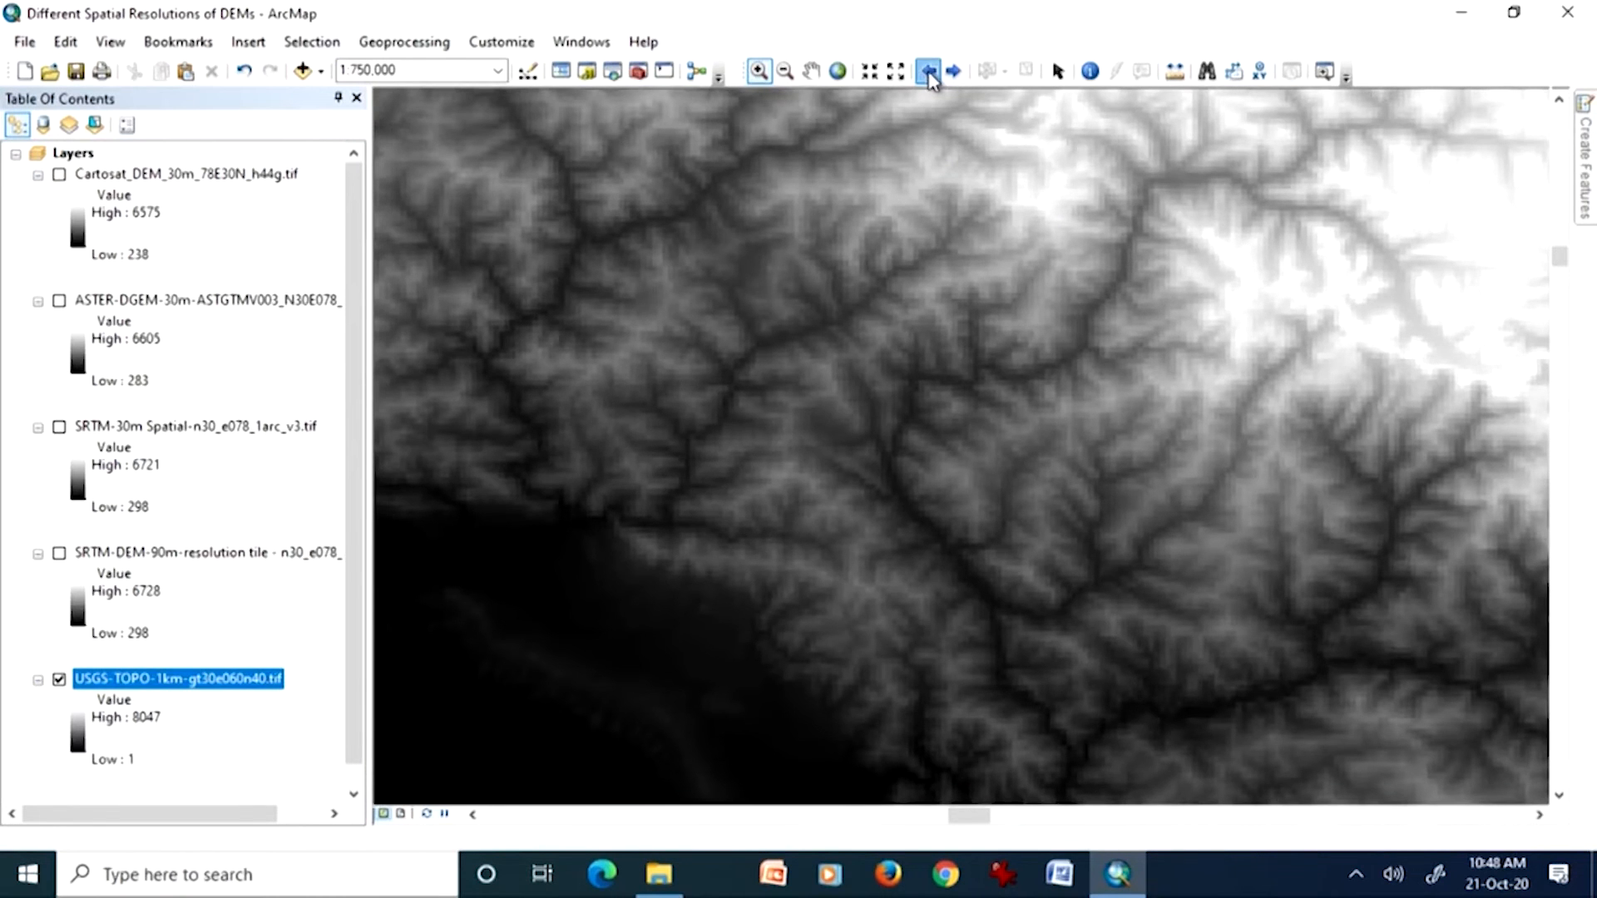
click(928, 73)
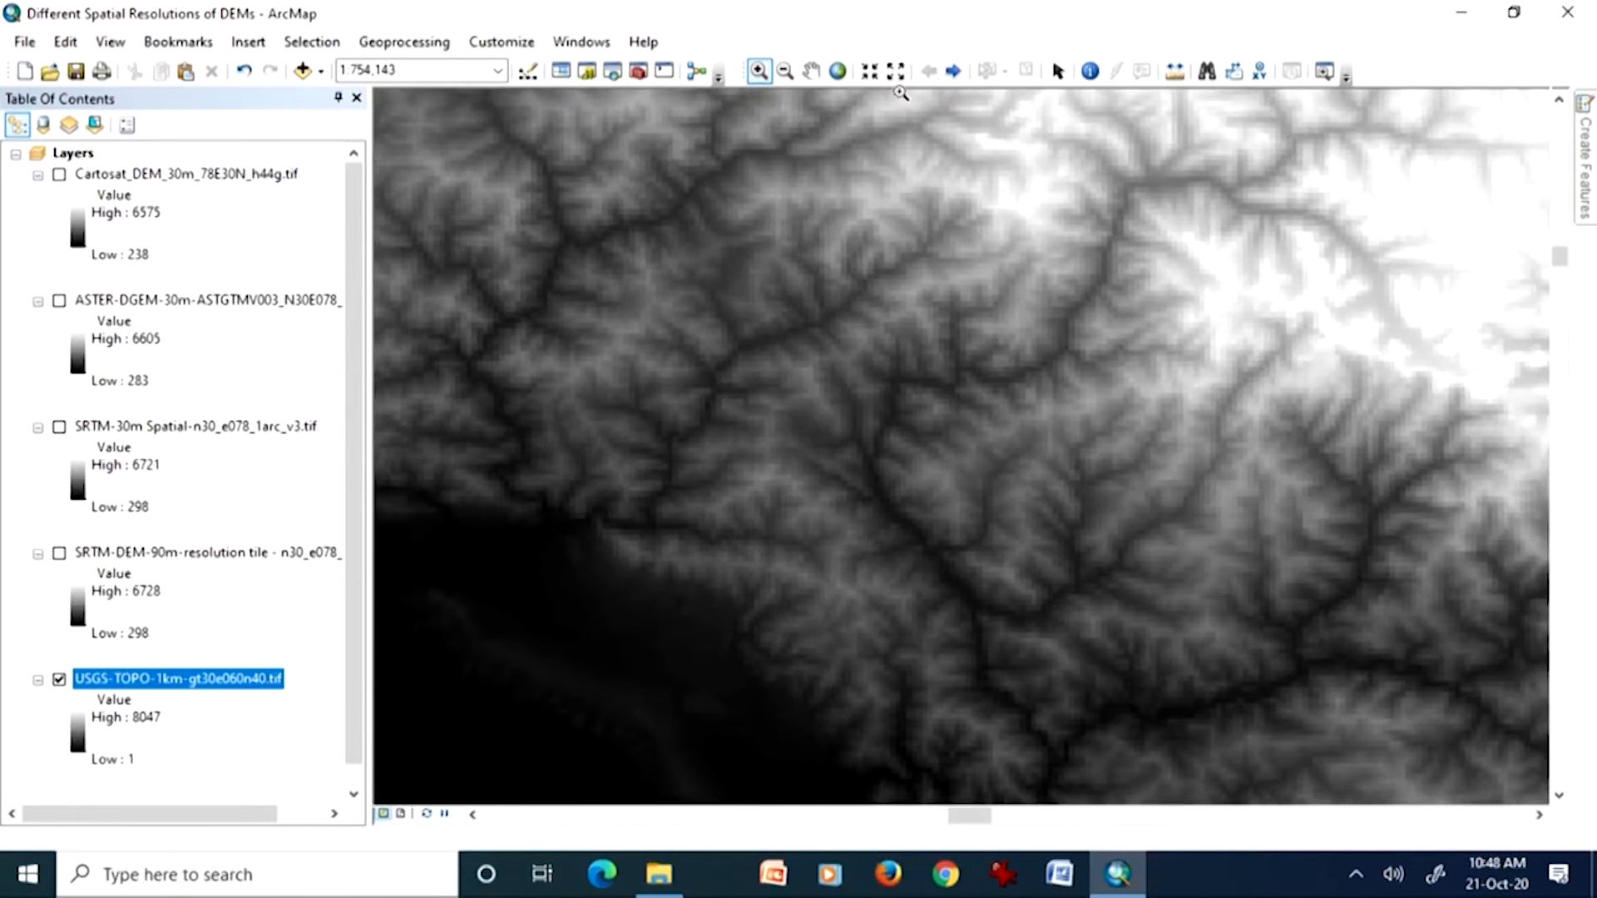
right_click(125, 678)
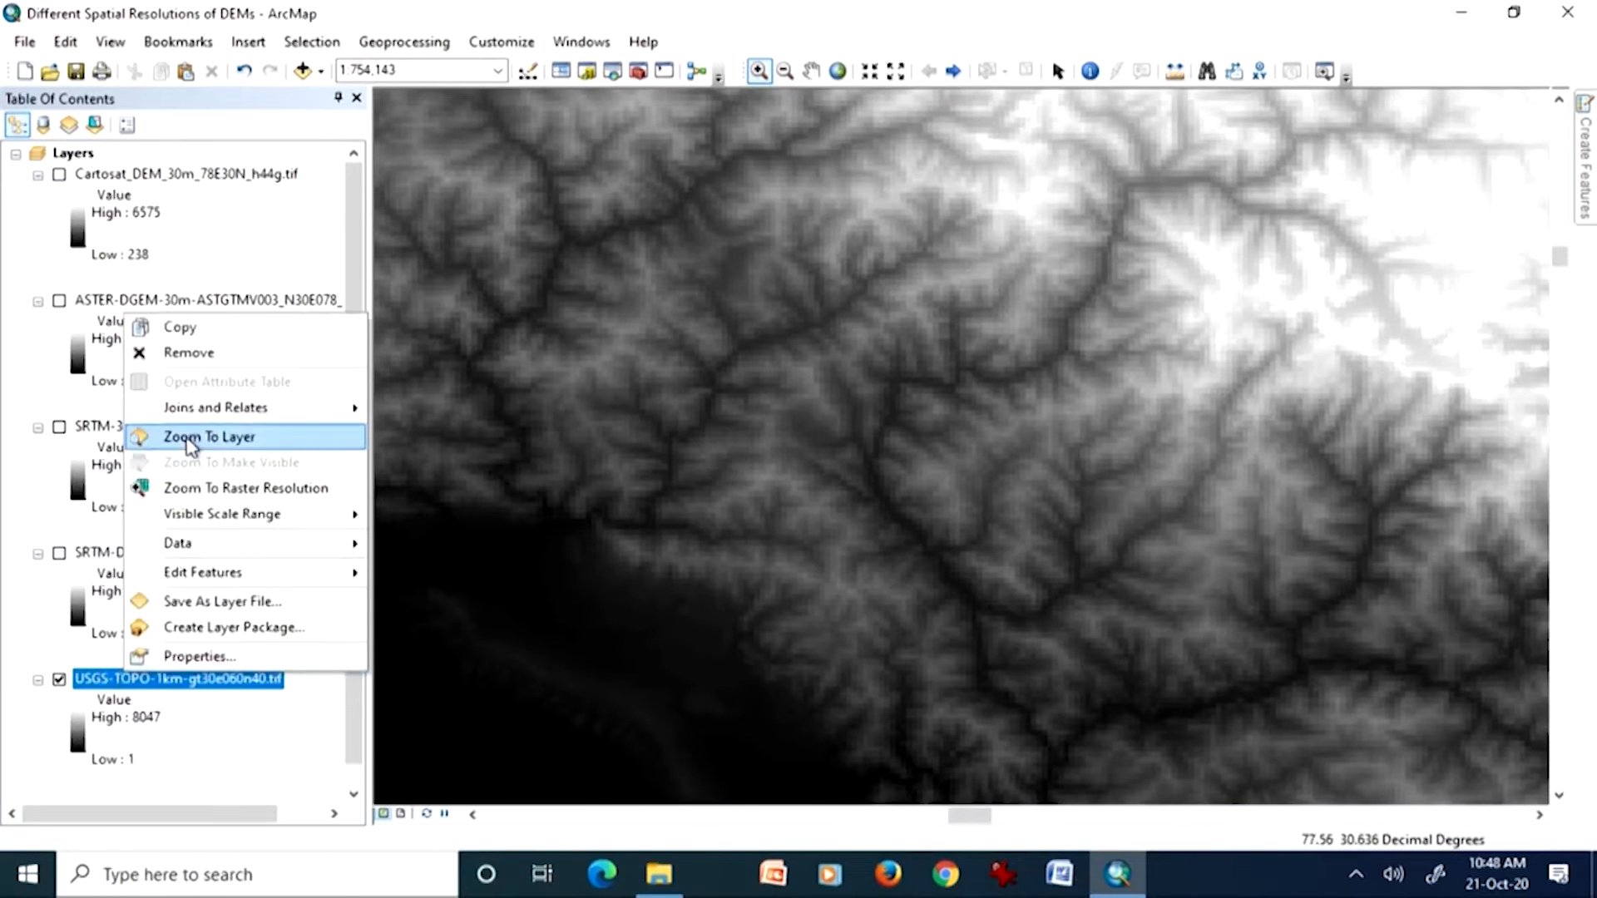
click(195, 436)
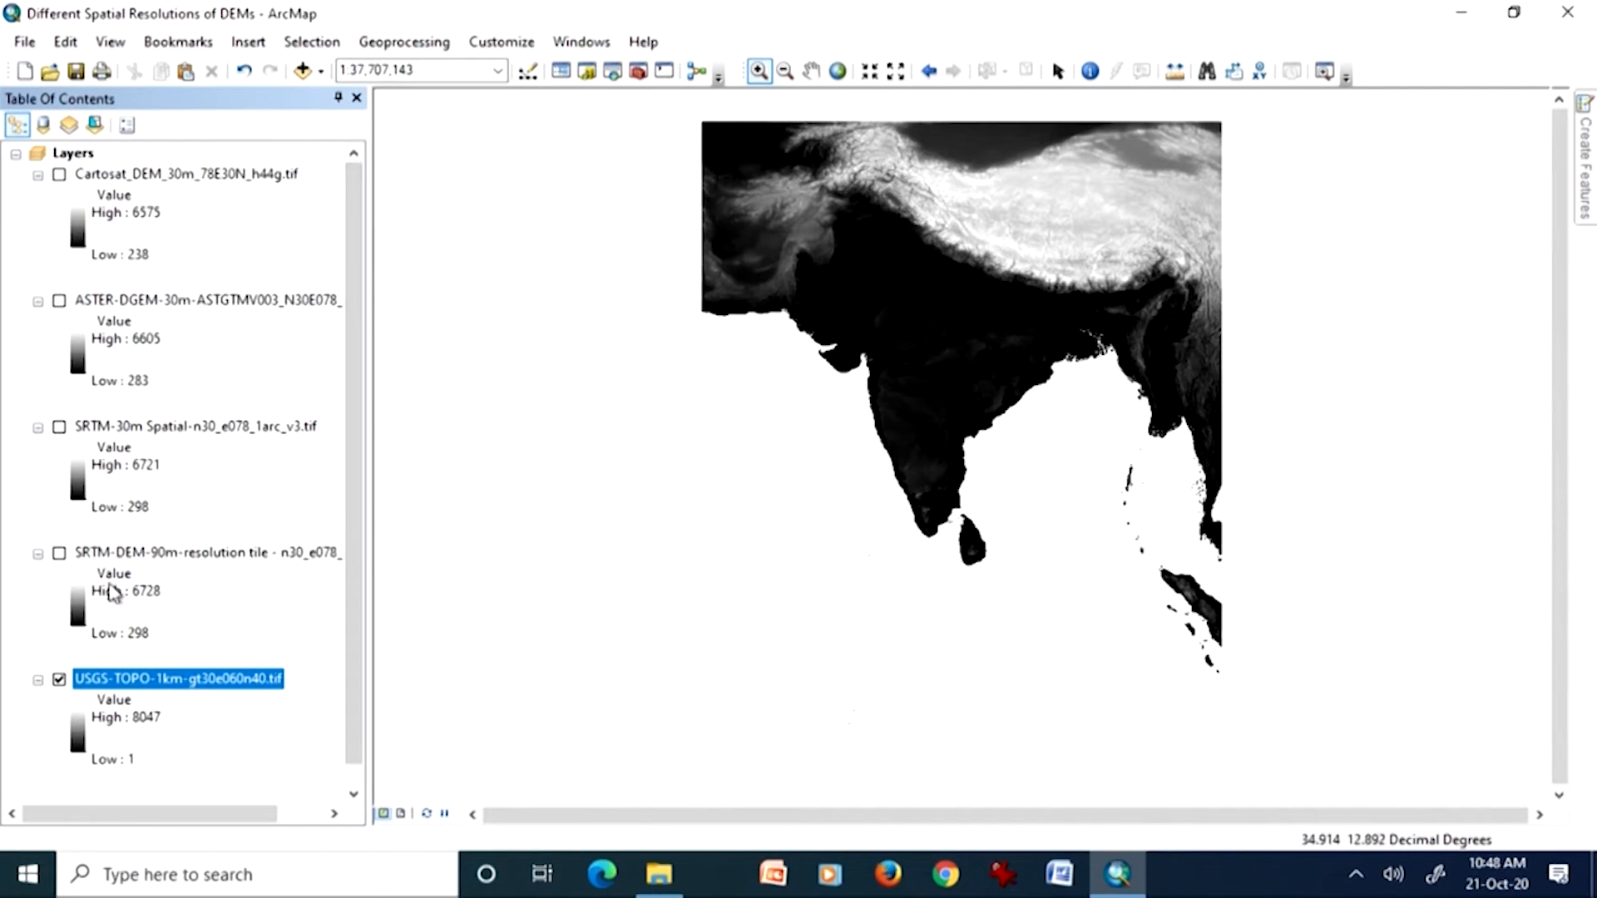
Step: Display the SRTM-DEM-90m tile above the USGS raster, zoom to that layer, and zoom out to a scale of 1:800,000
click(59, 553)
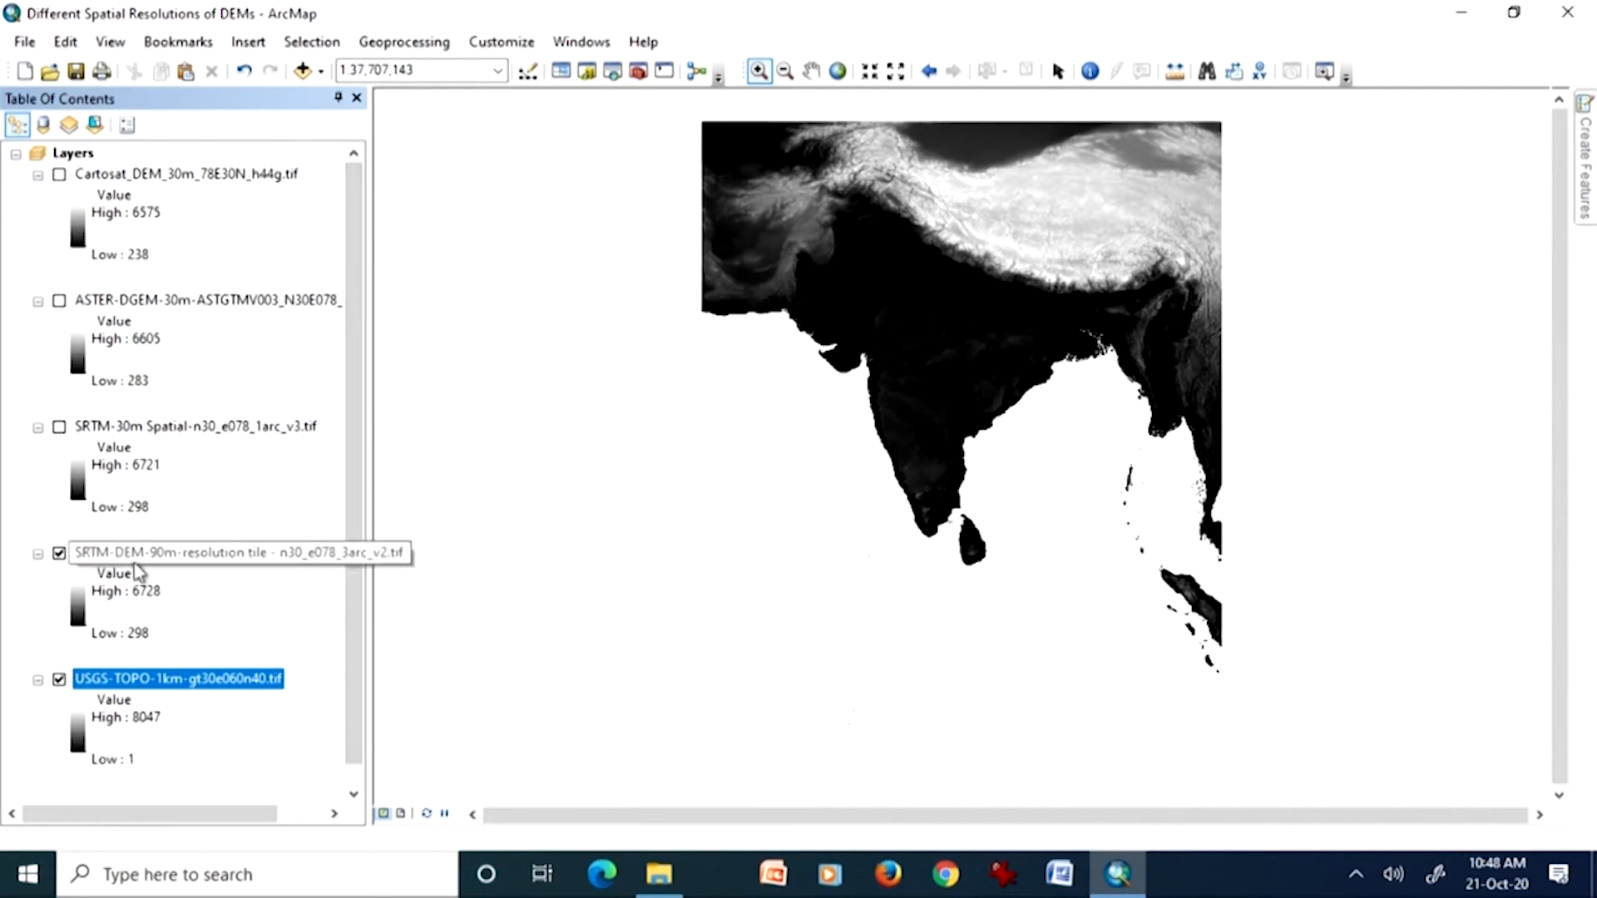
right_click(208, 553)
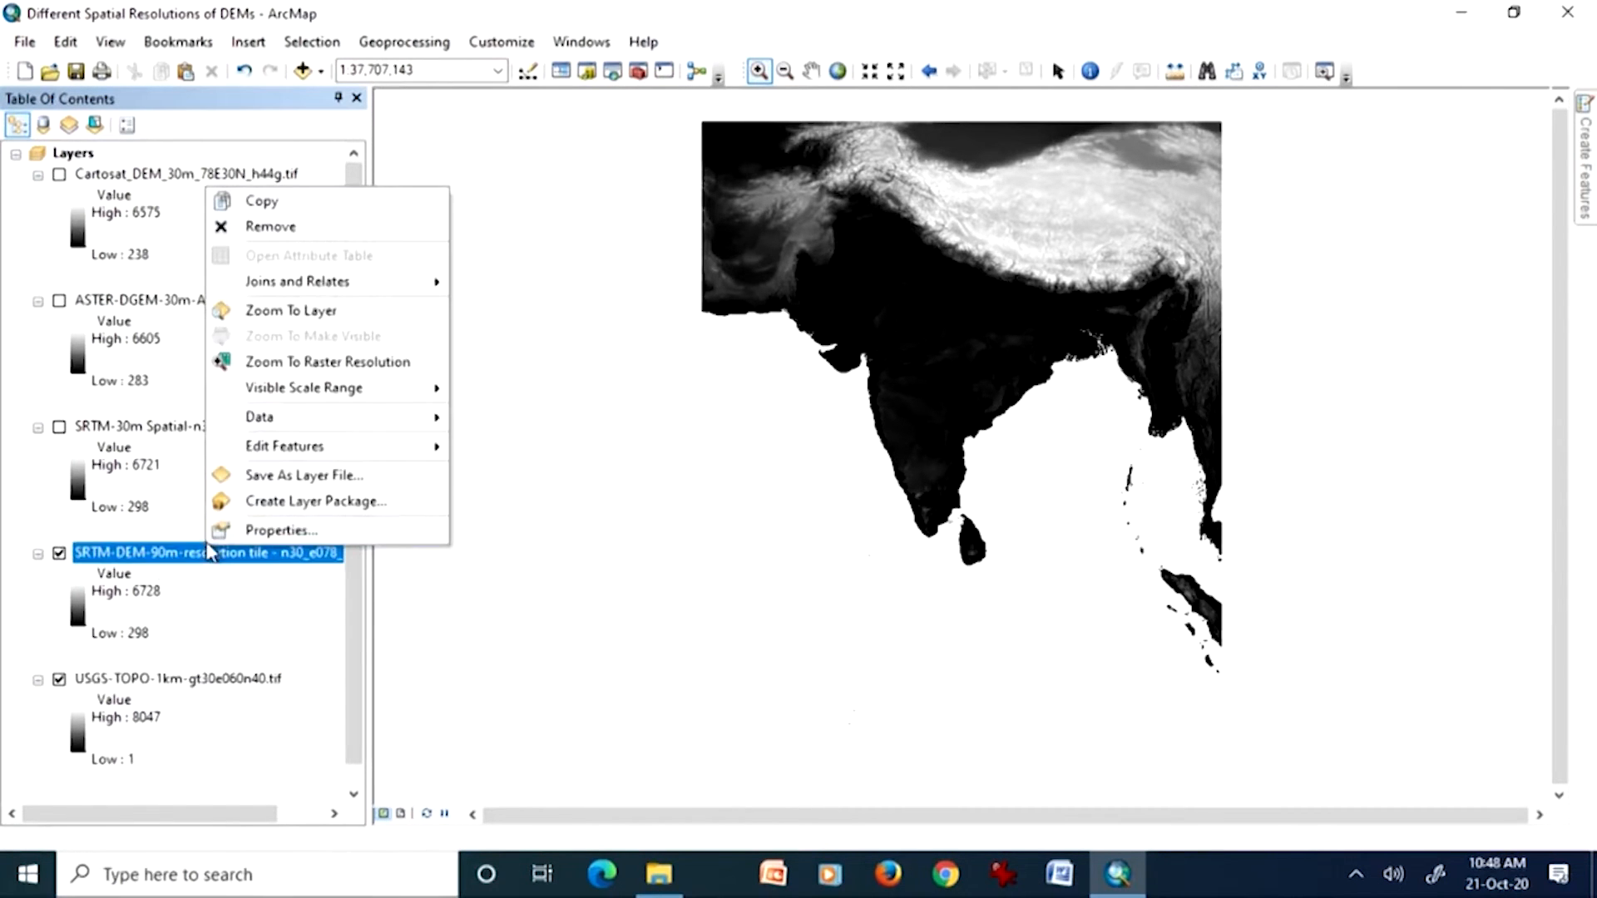
click(266, 311)
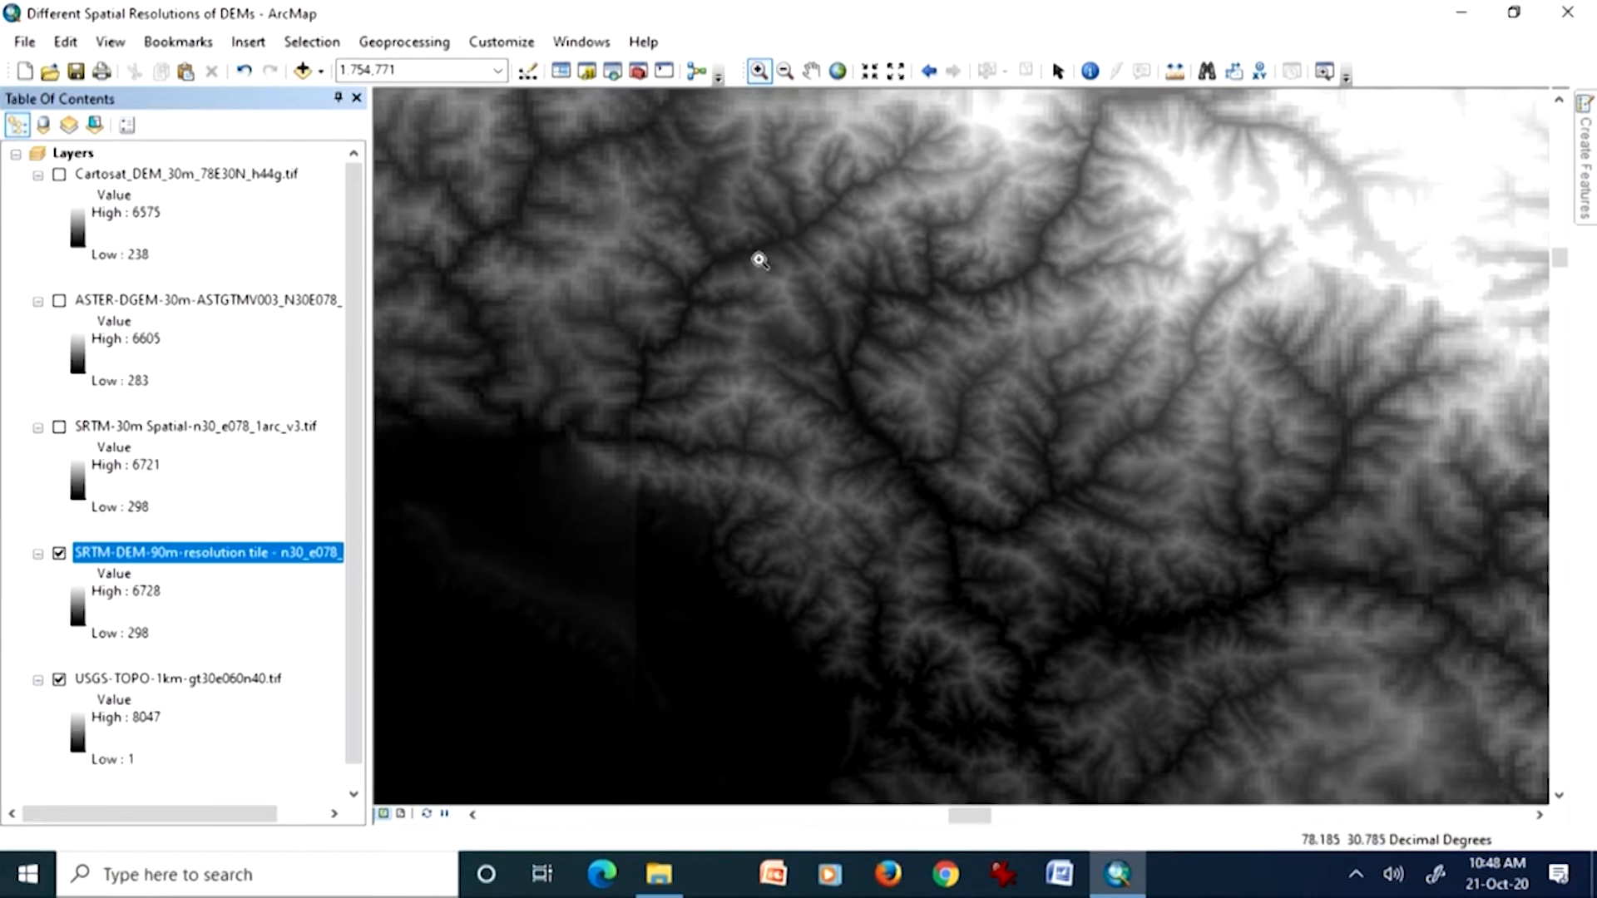
click(786, 72)
click(850, 327)
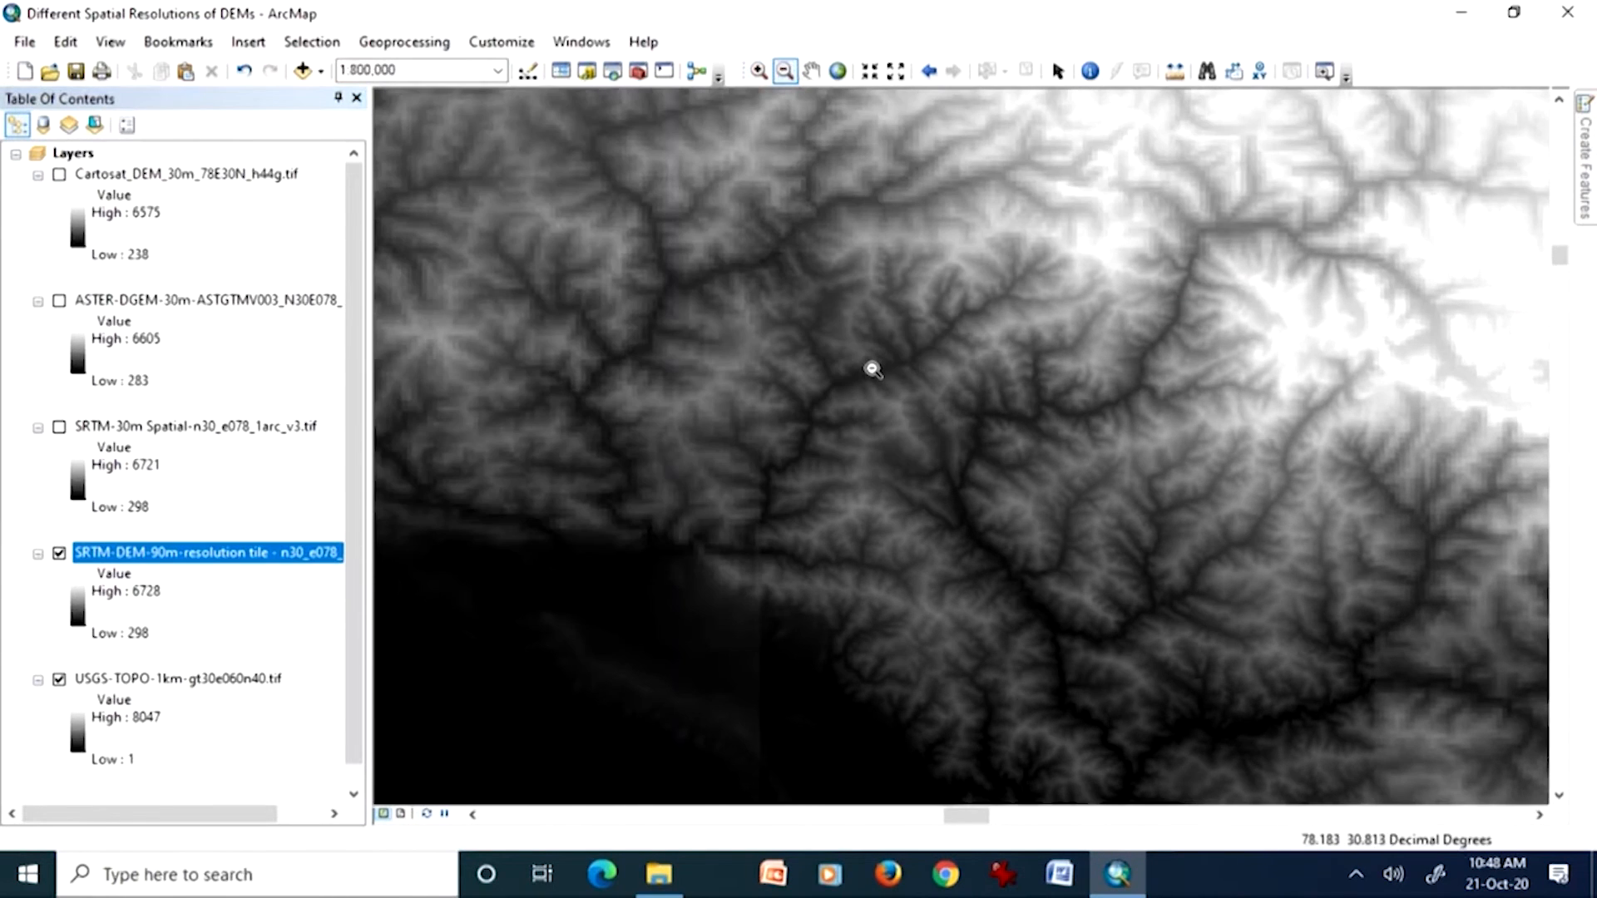
Step: Zoom out to 1:1,000,000, hide the USGS-TOPO-1km layer, and centre the SRTM-DEM-90m tile in the map view
click(872, 369)
click(60, 678)
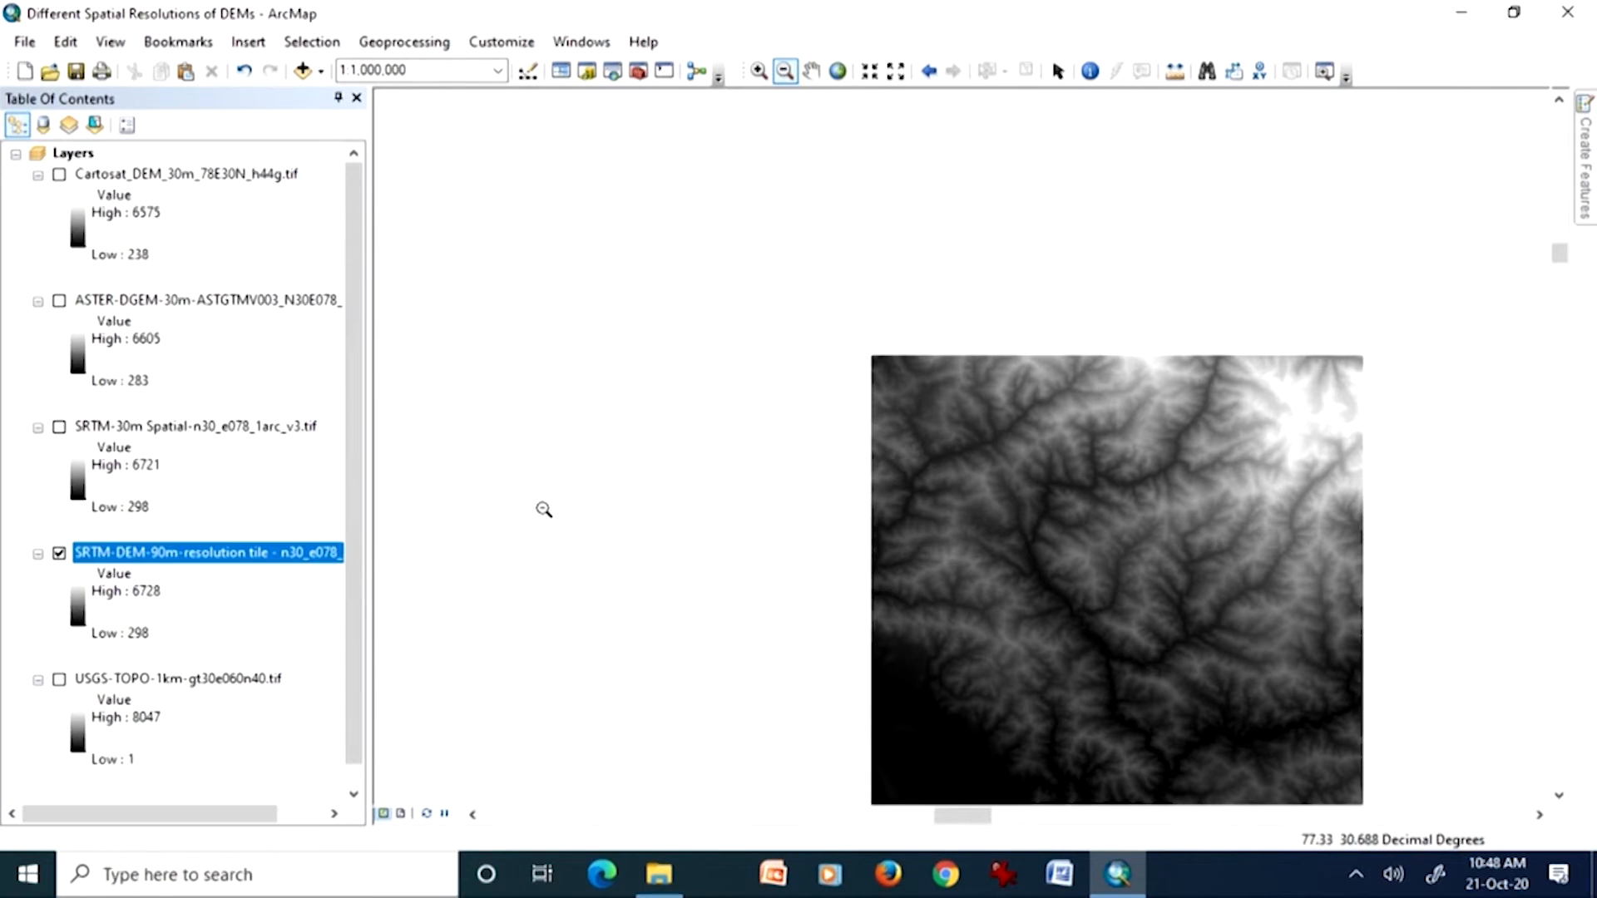
click(817, 74)
drag(977, 410, 782, 296)
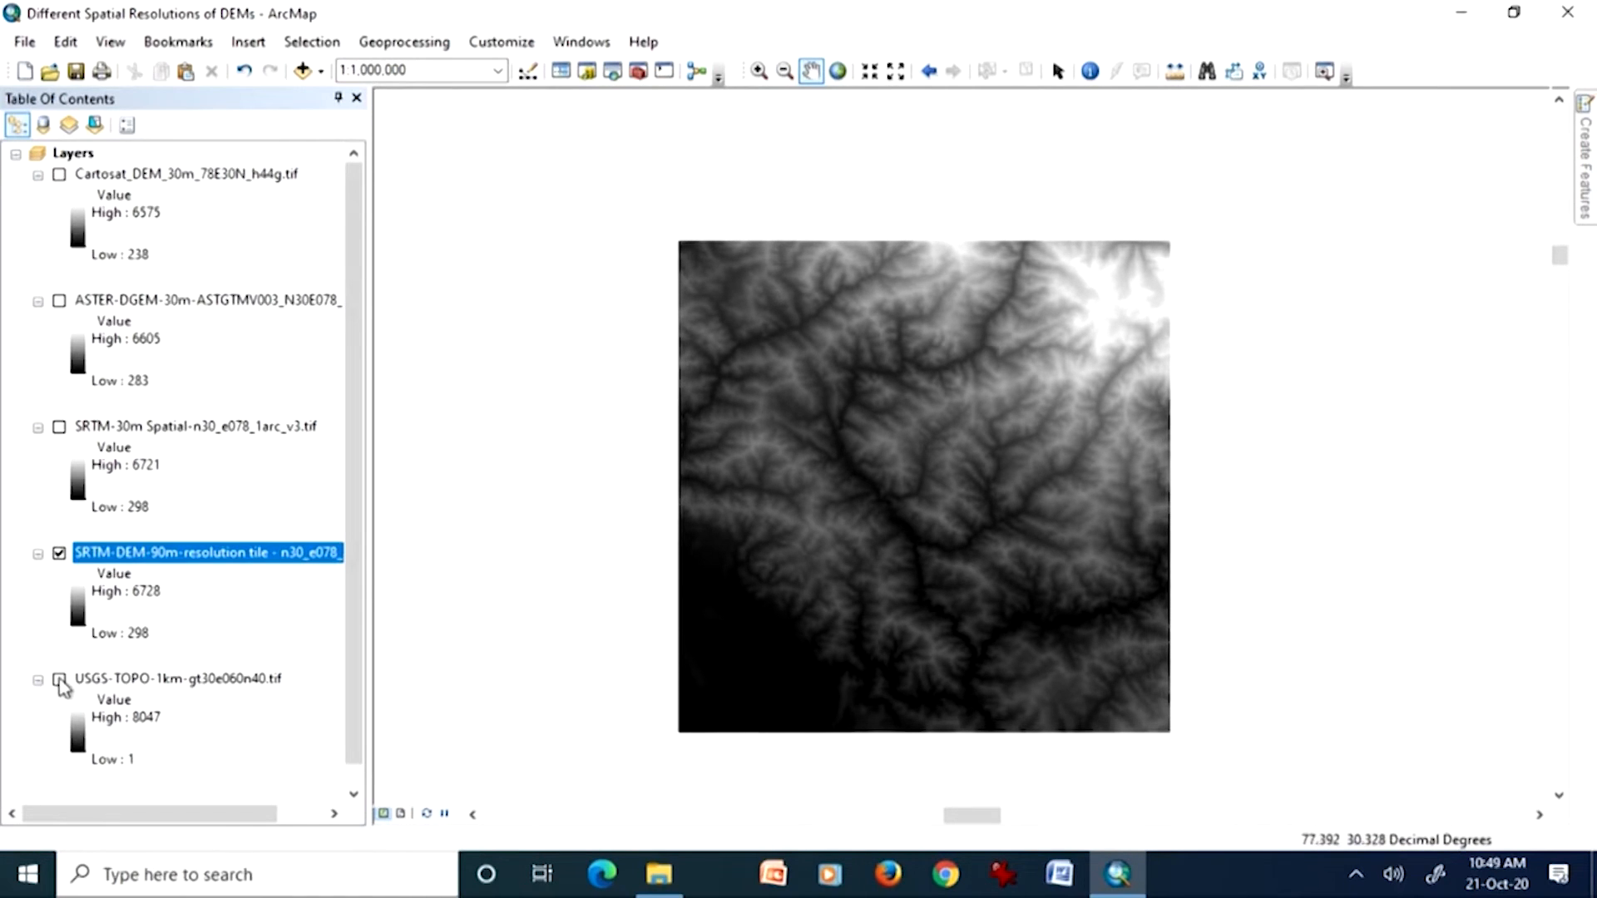
click(78, 722)
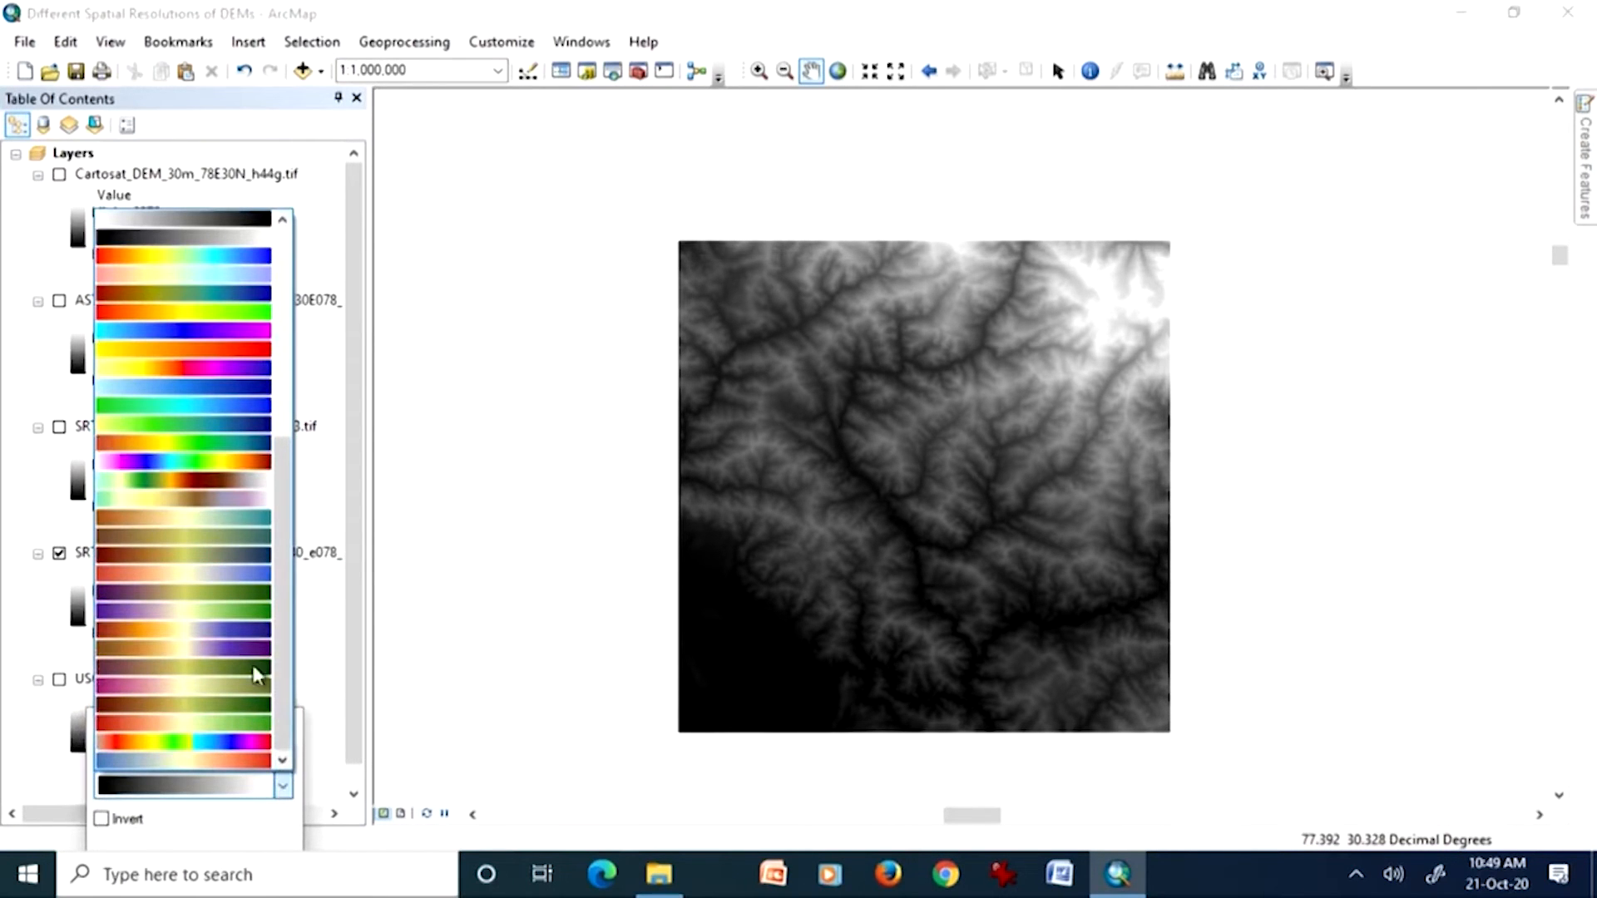
click(232, 462)
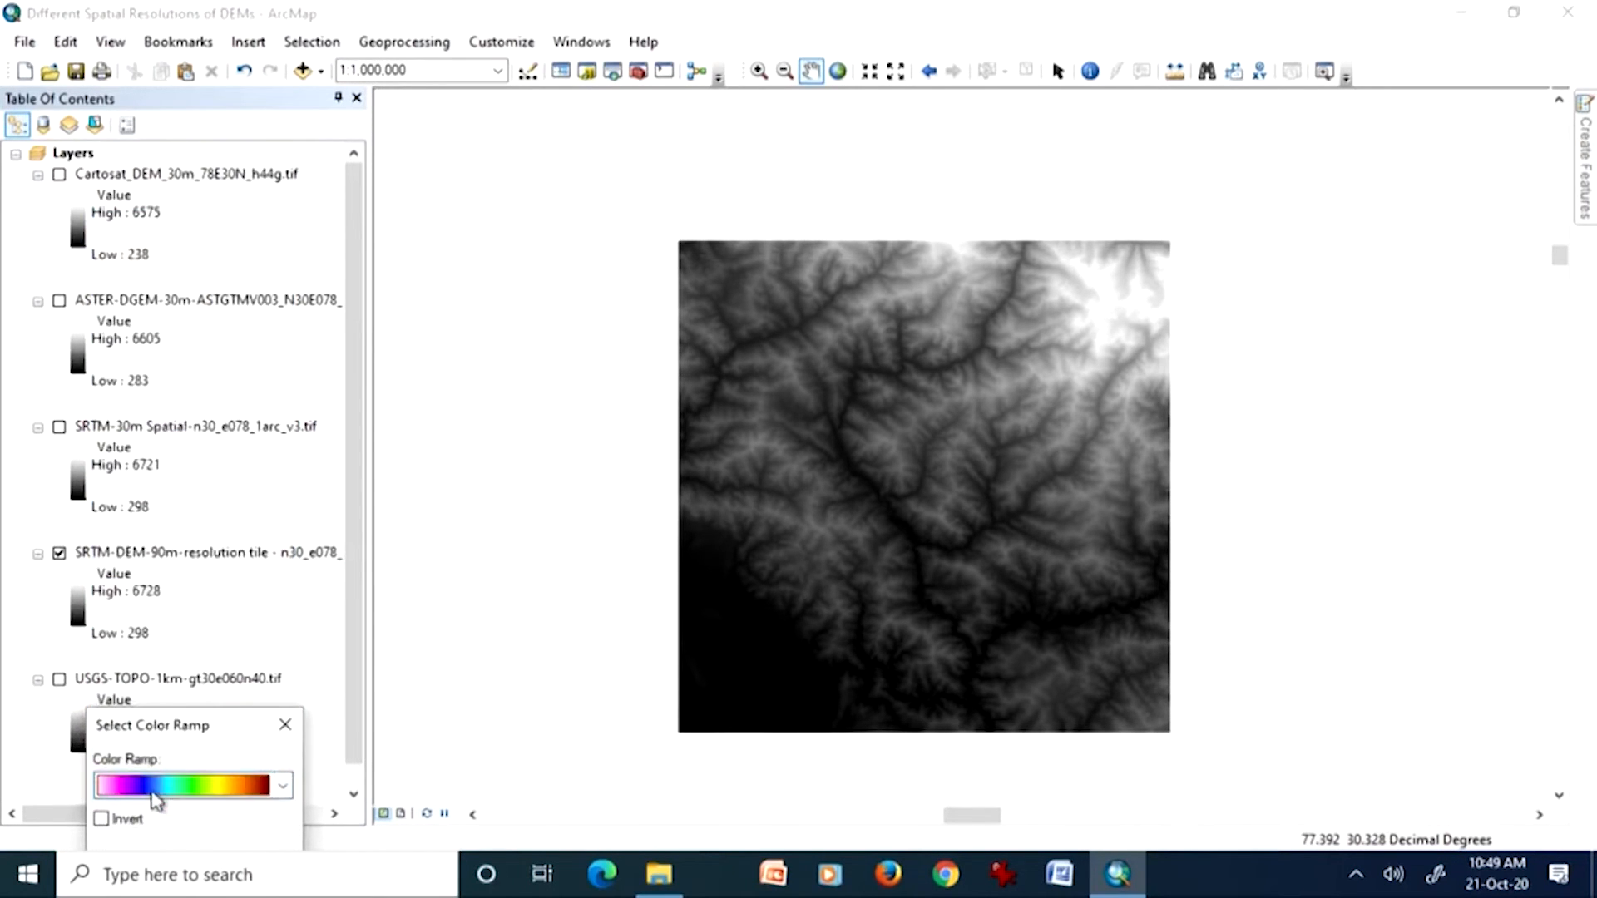
click(285, 725)
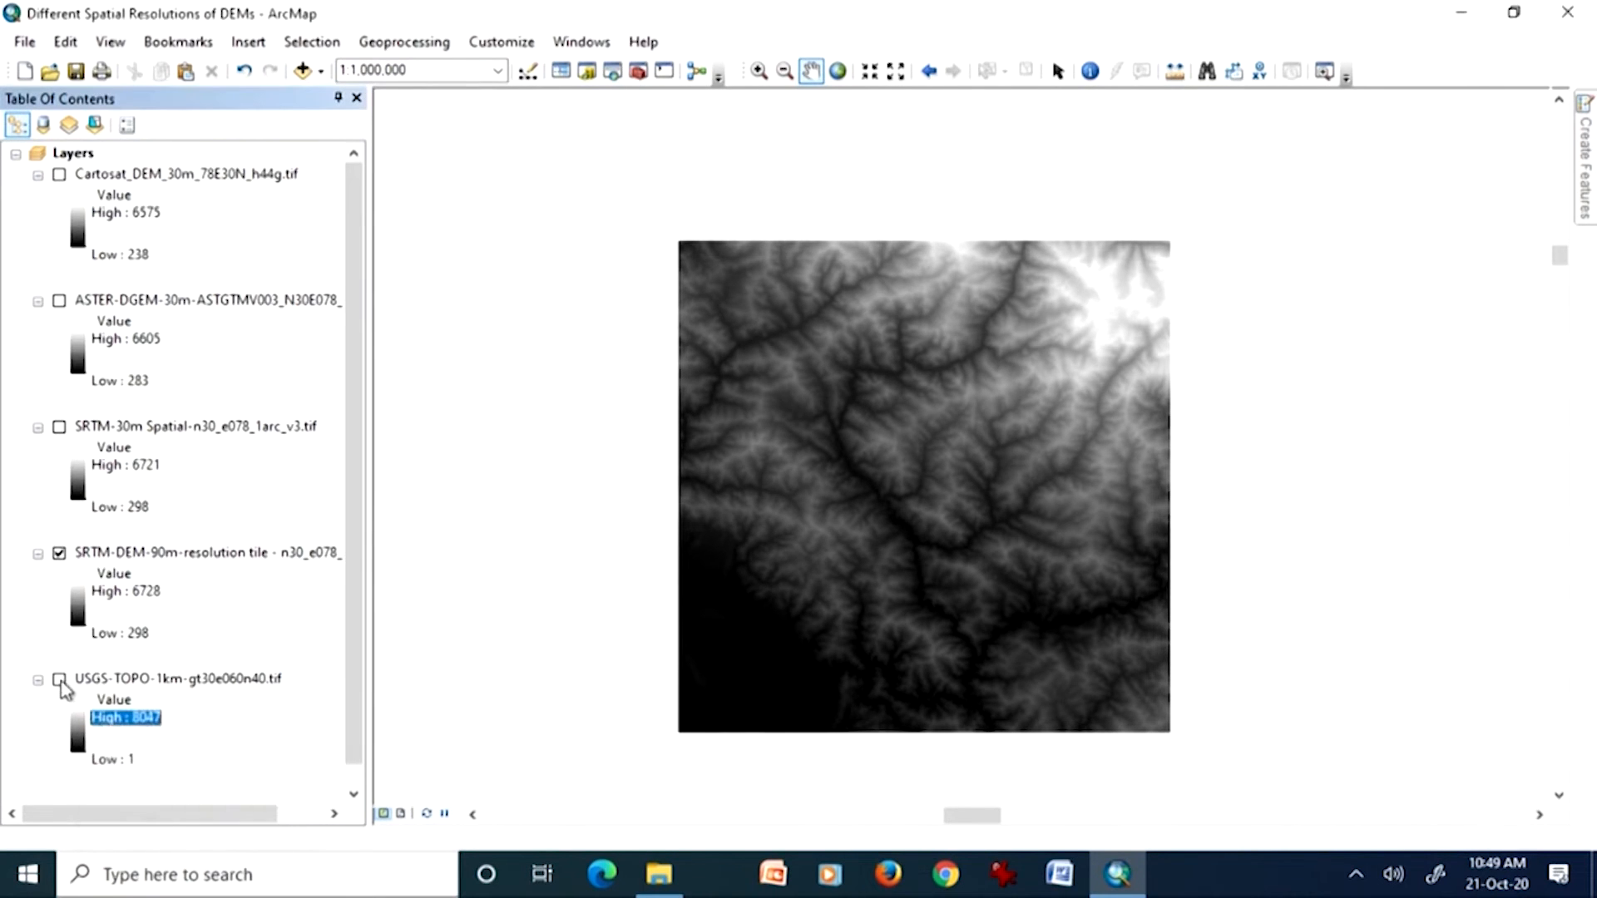
Step: Apply the pink-blue-green-yellow-dark red color ramp to the USGS-TOPO-1km layer and display it beneath the SRTM tile
click(87, 730)
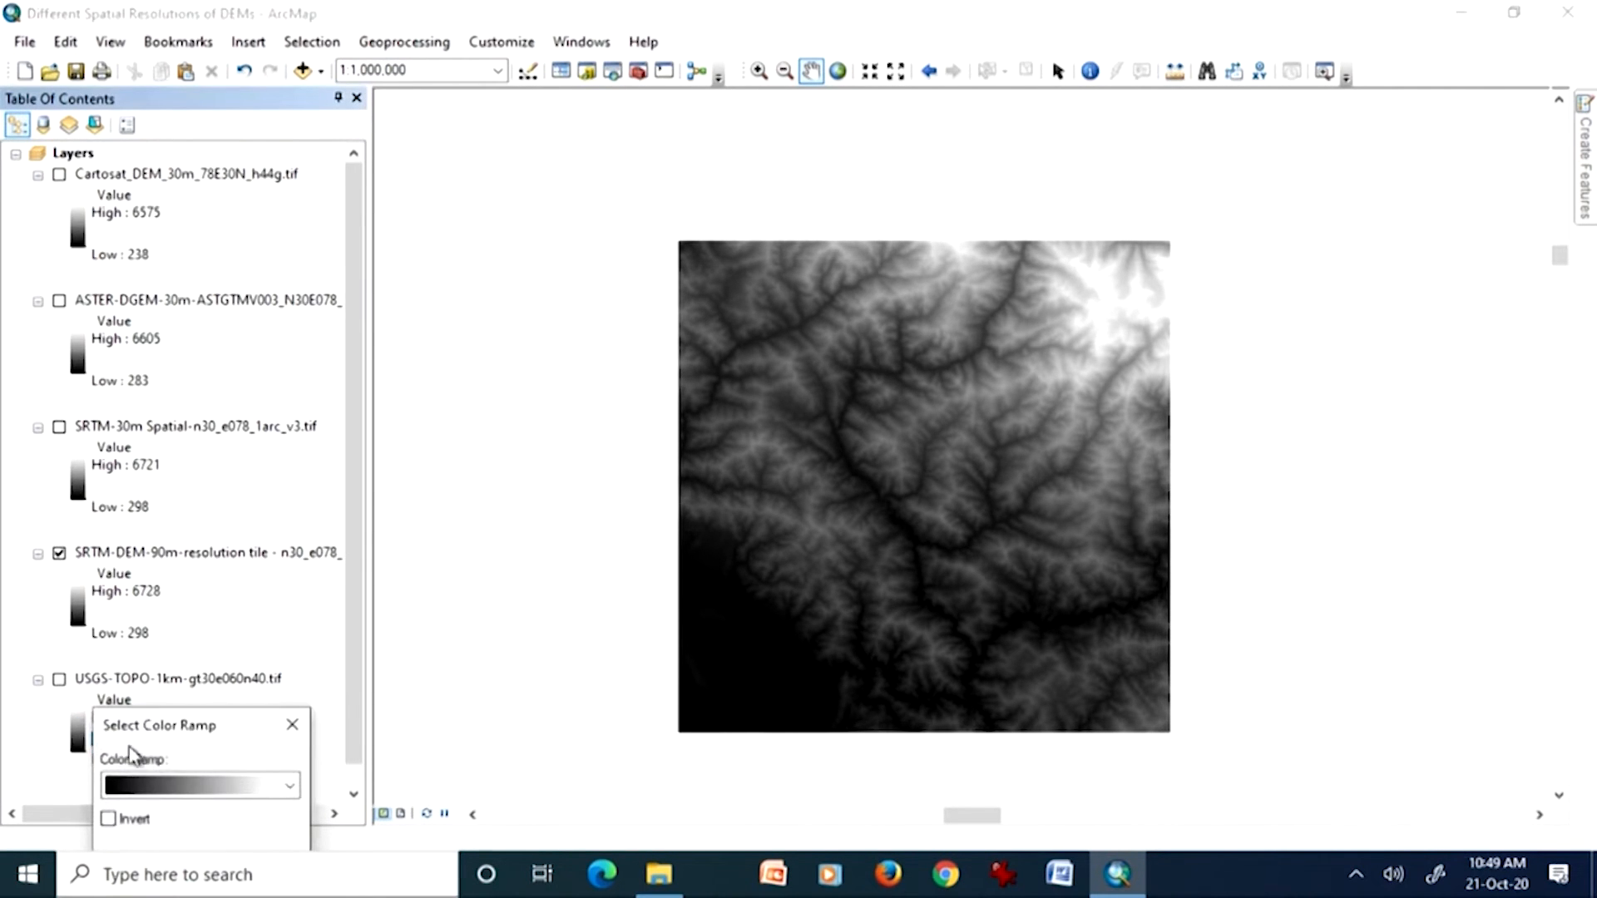
click(288, 786)
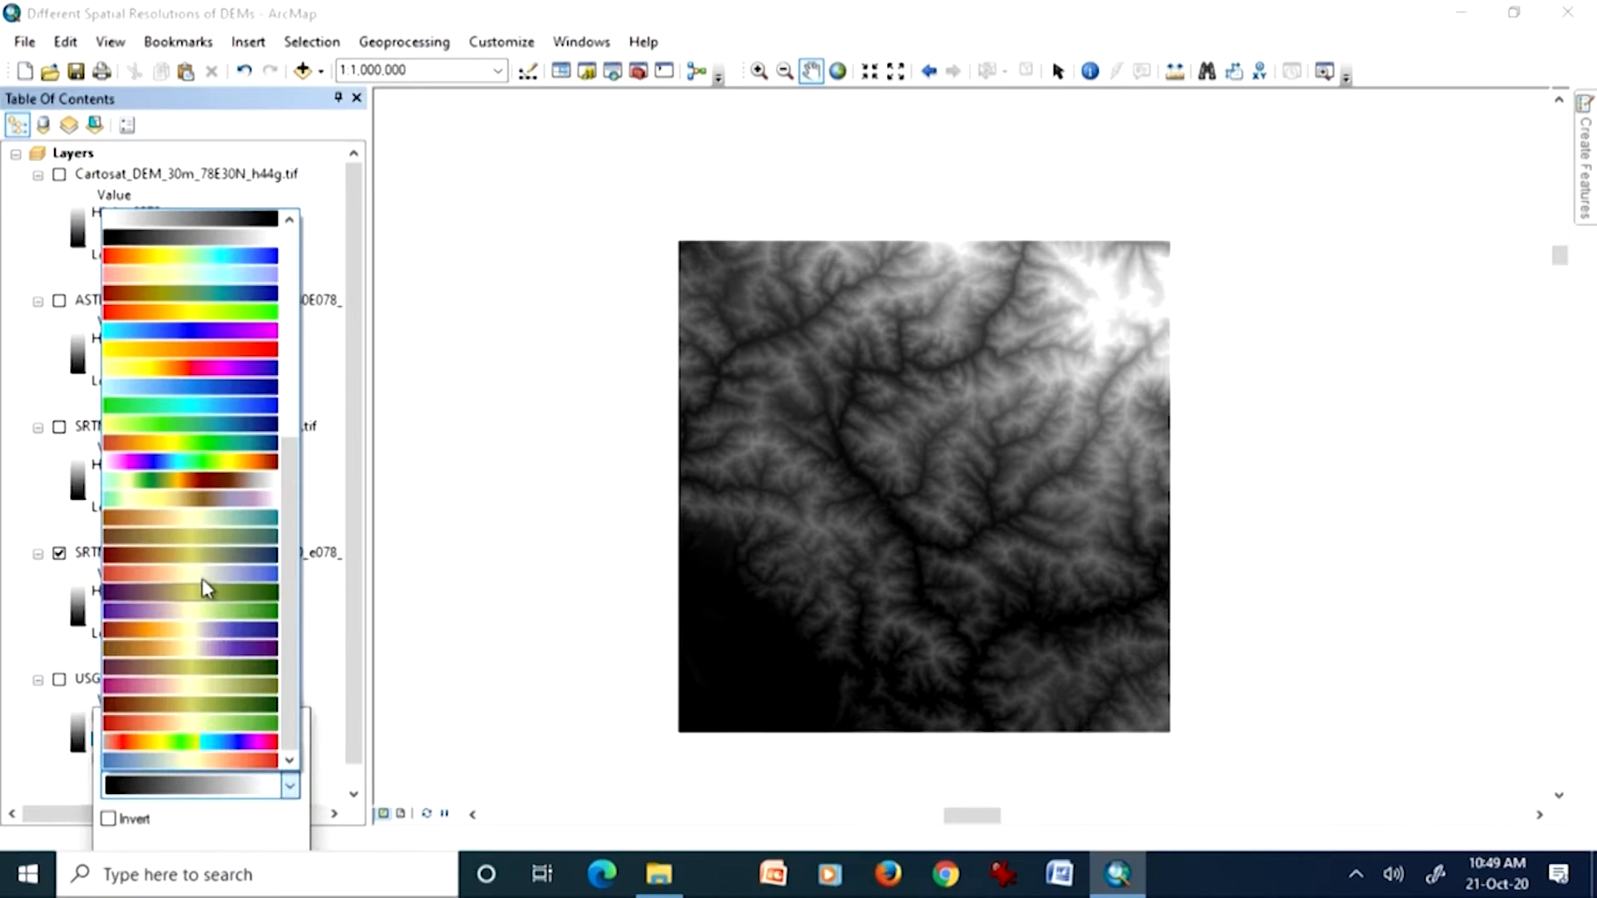
click(218, 462)
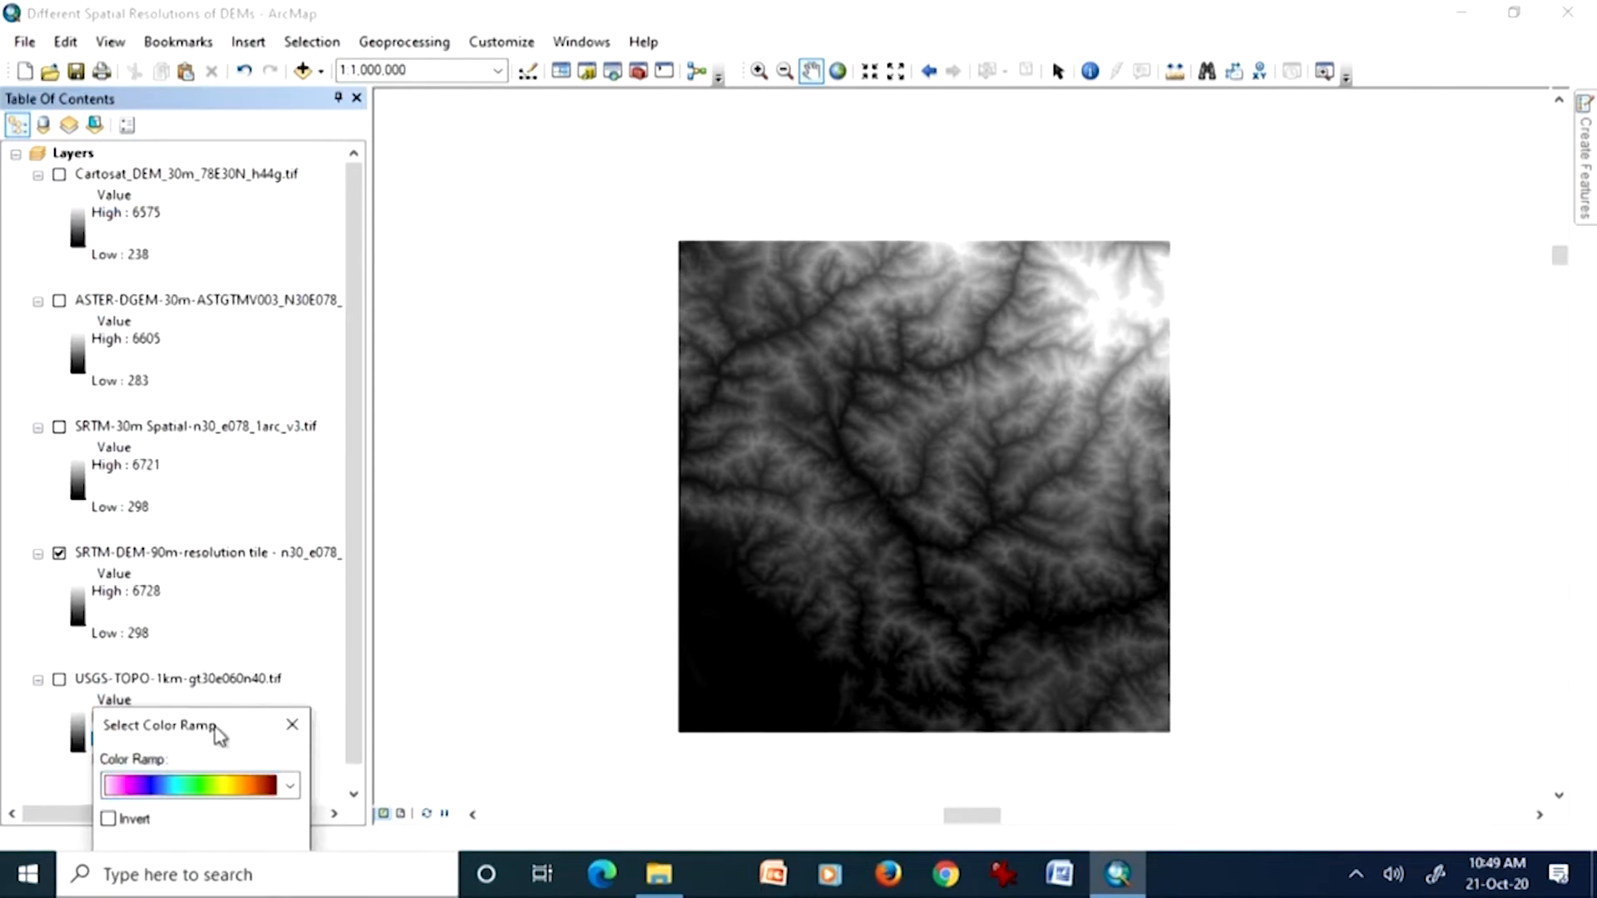
drag(199, 729, 254, 593)
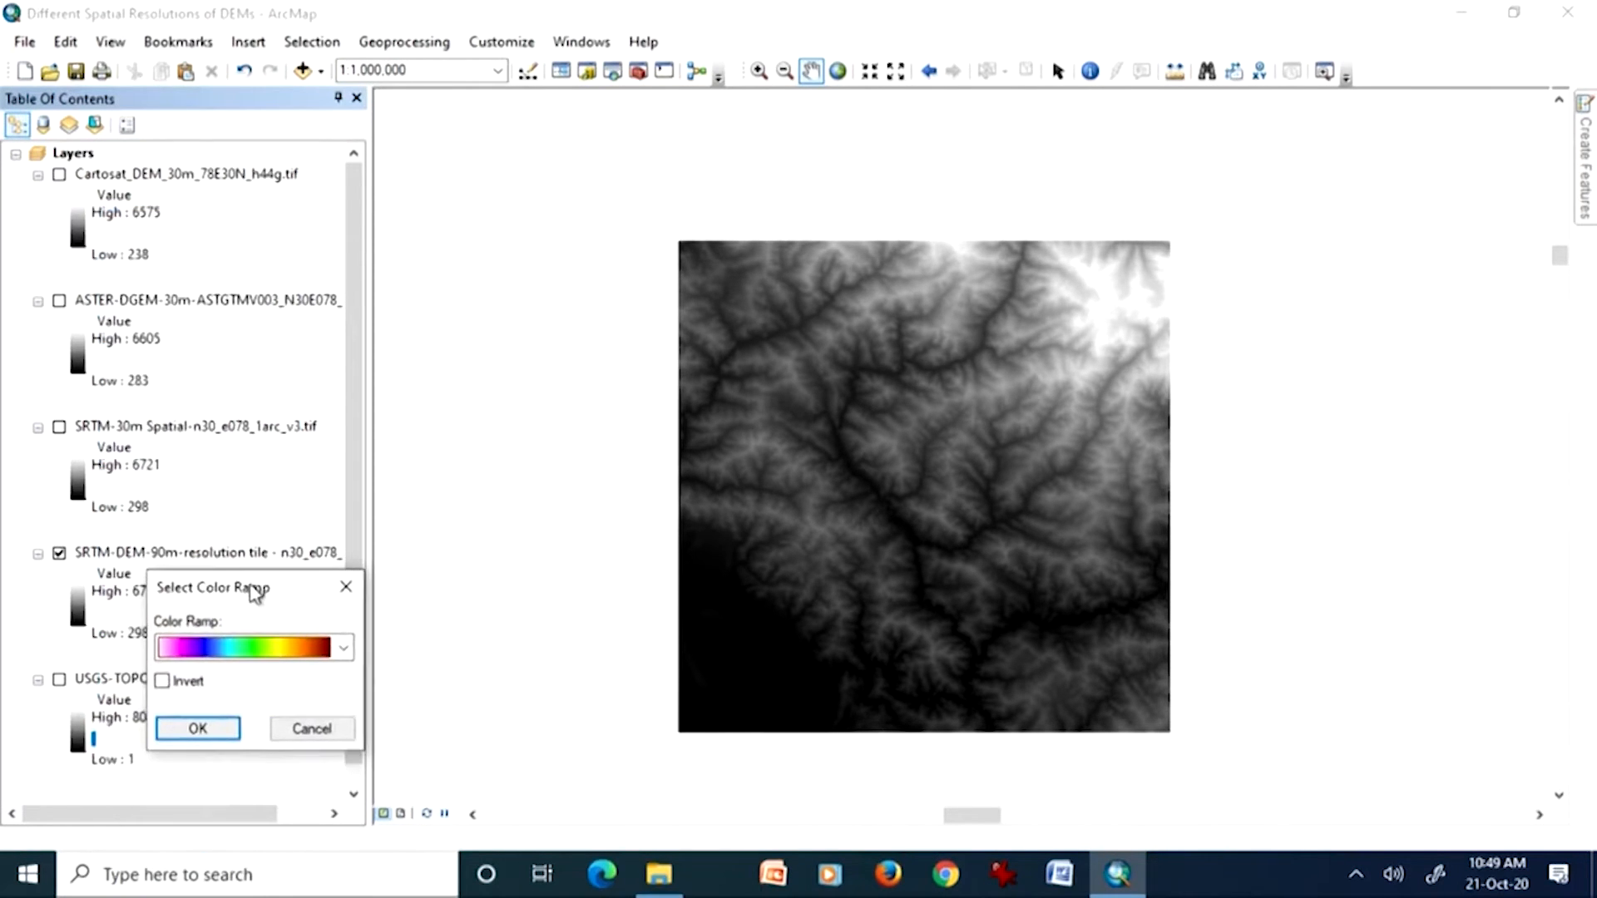
click(226, 731)
click(59, 681)
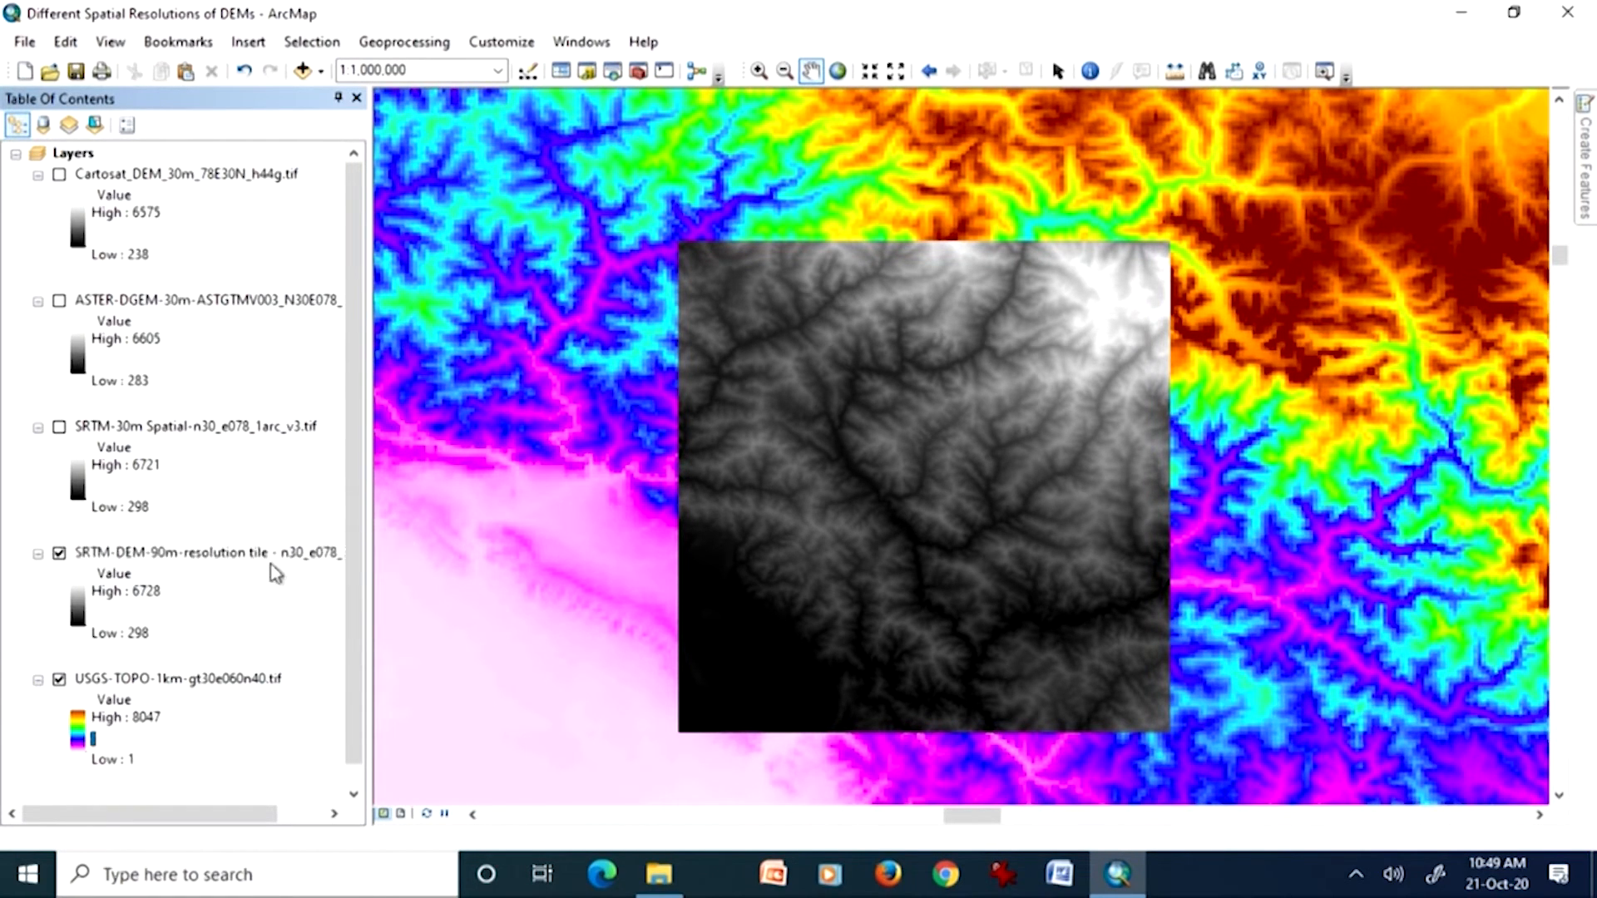
Step: Apply the same pink-to-dark-red color ramp, without inversion, to the SRTM-DEM-90m layer
click(758, 70)
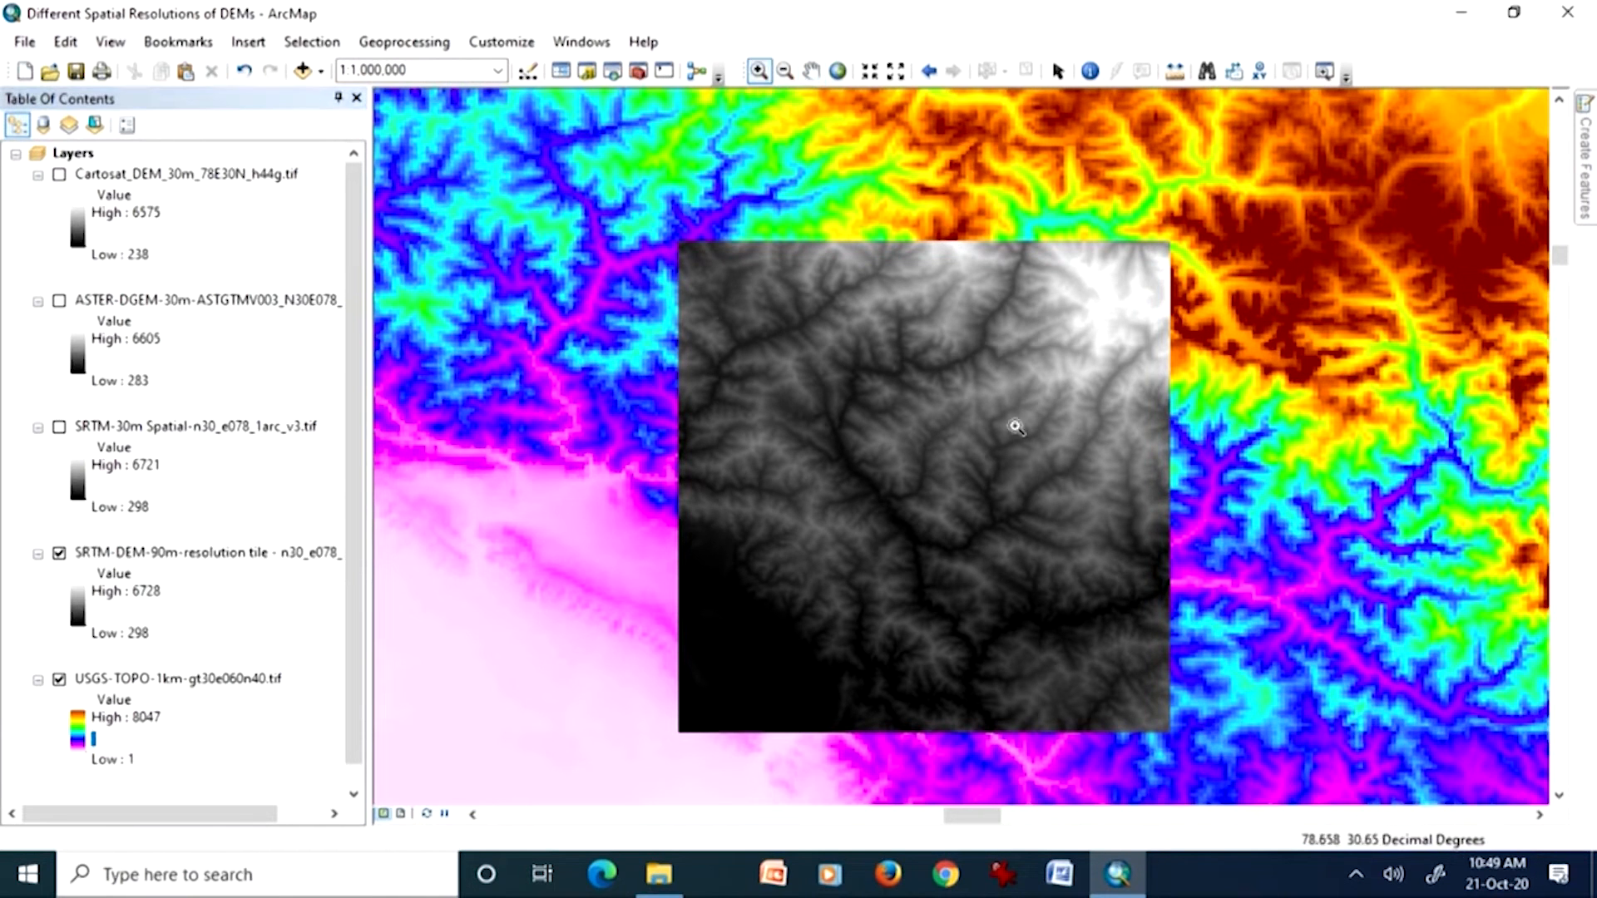
drag(1086, 546, 1212, 649)
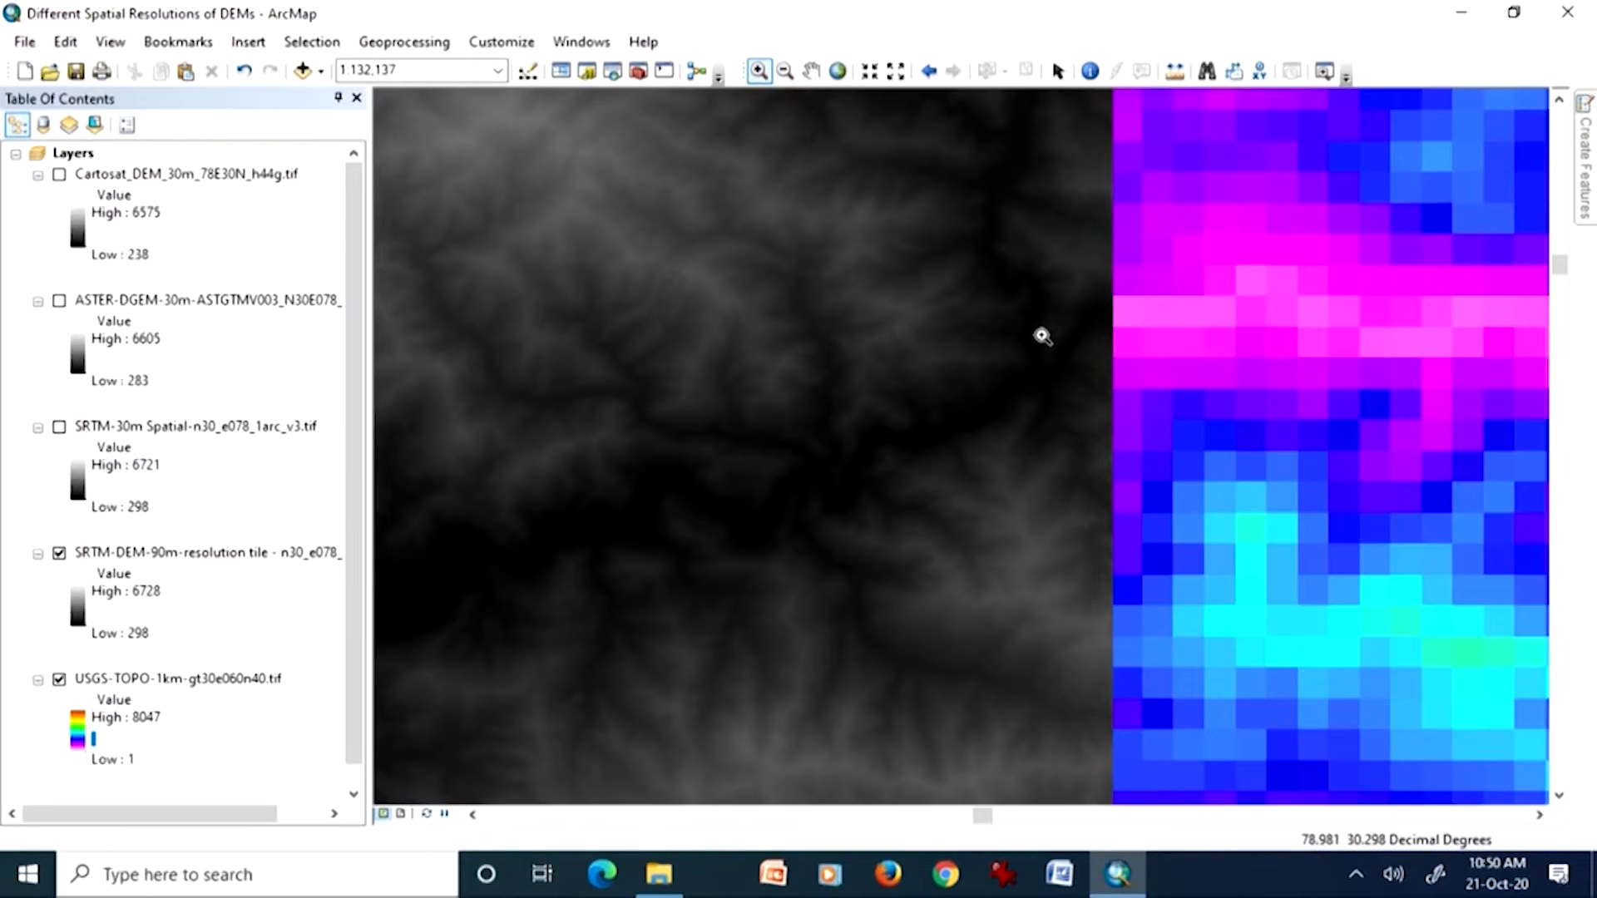
click(82, 615)
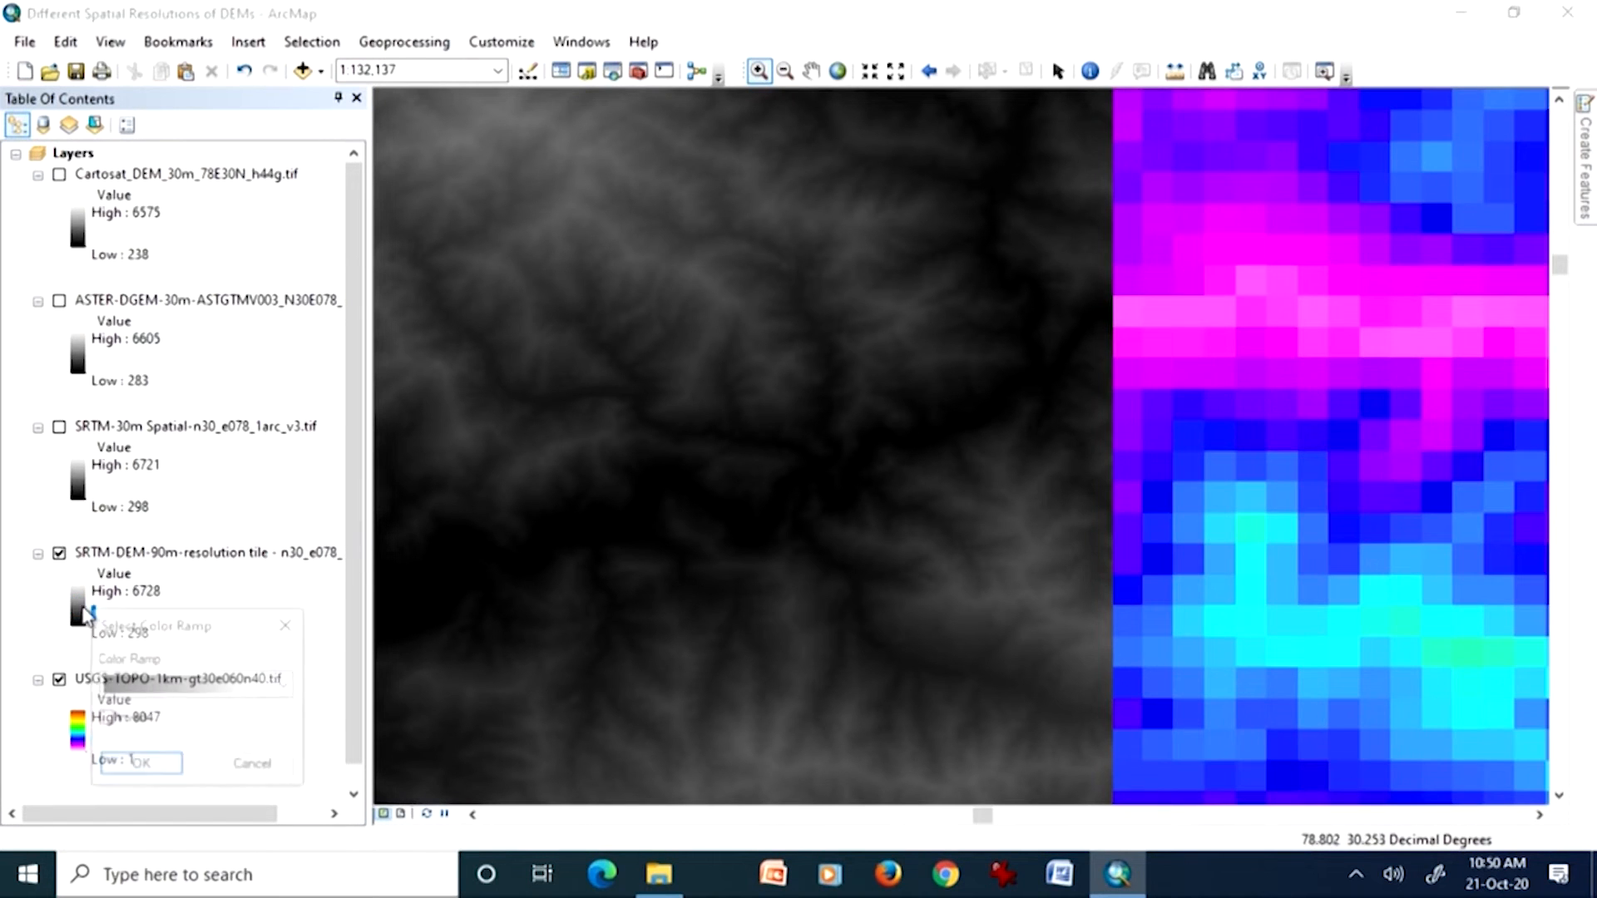
click(290, 687)
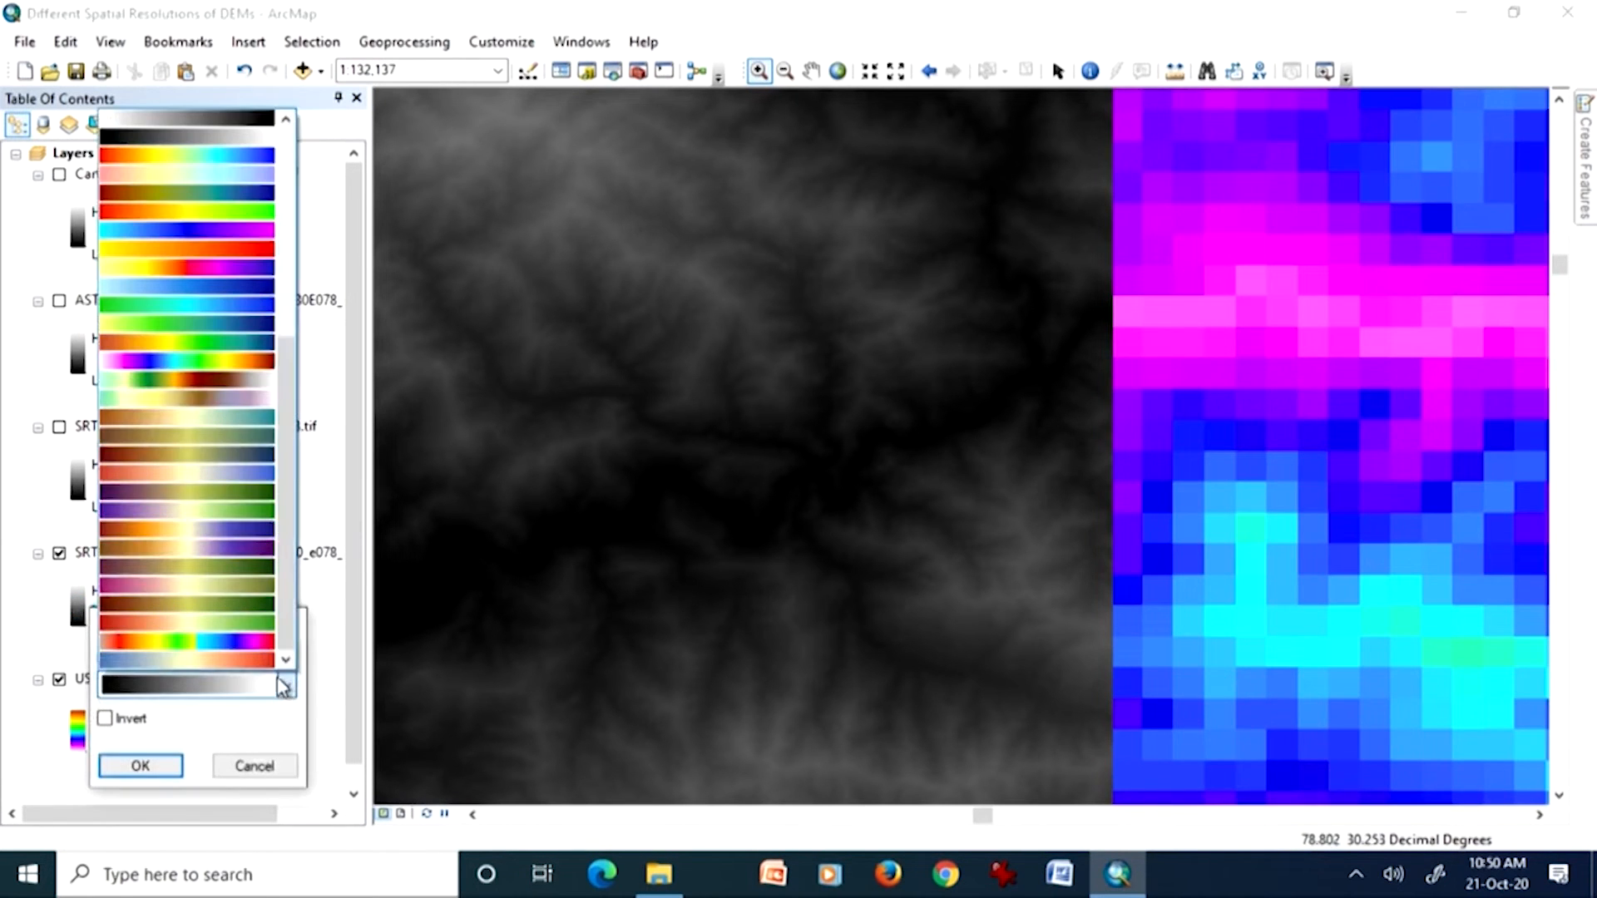
click(257, 363)
drag(233, 632, 310, 335)
click(193, 426)
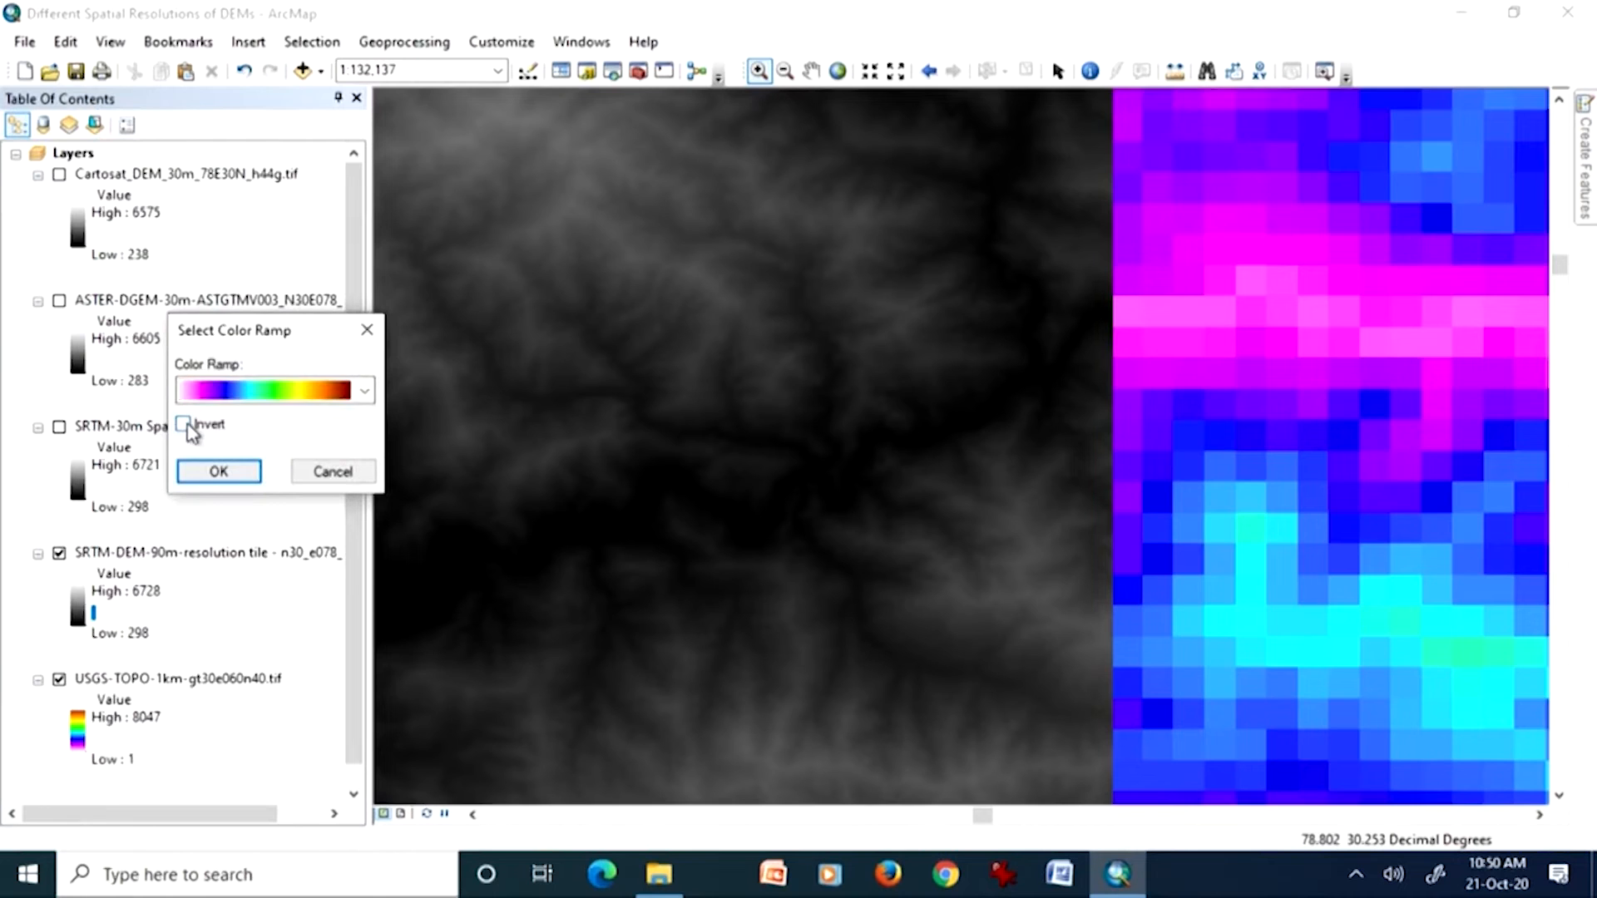
click(218, 470)
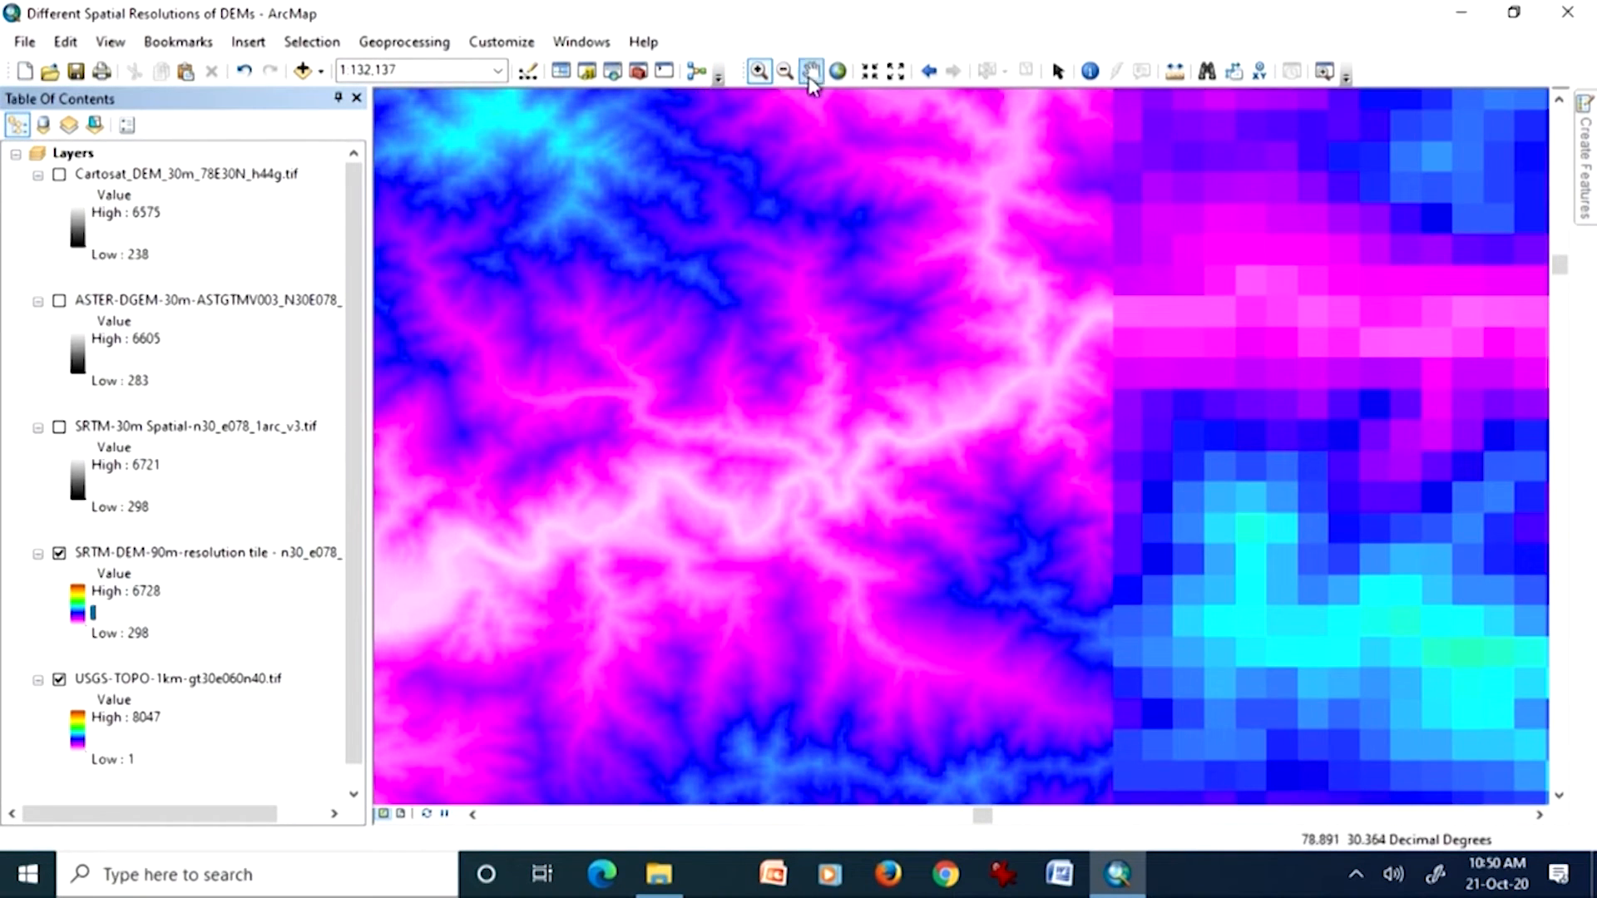
Step: Compare the 90 m SRTM and 1 km USGS cells along the tile's eastern edge, toggling the SRTM layer off and on
click(890, 228)
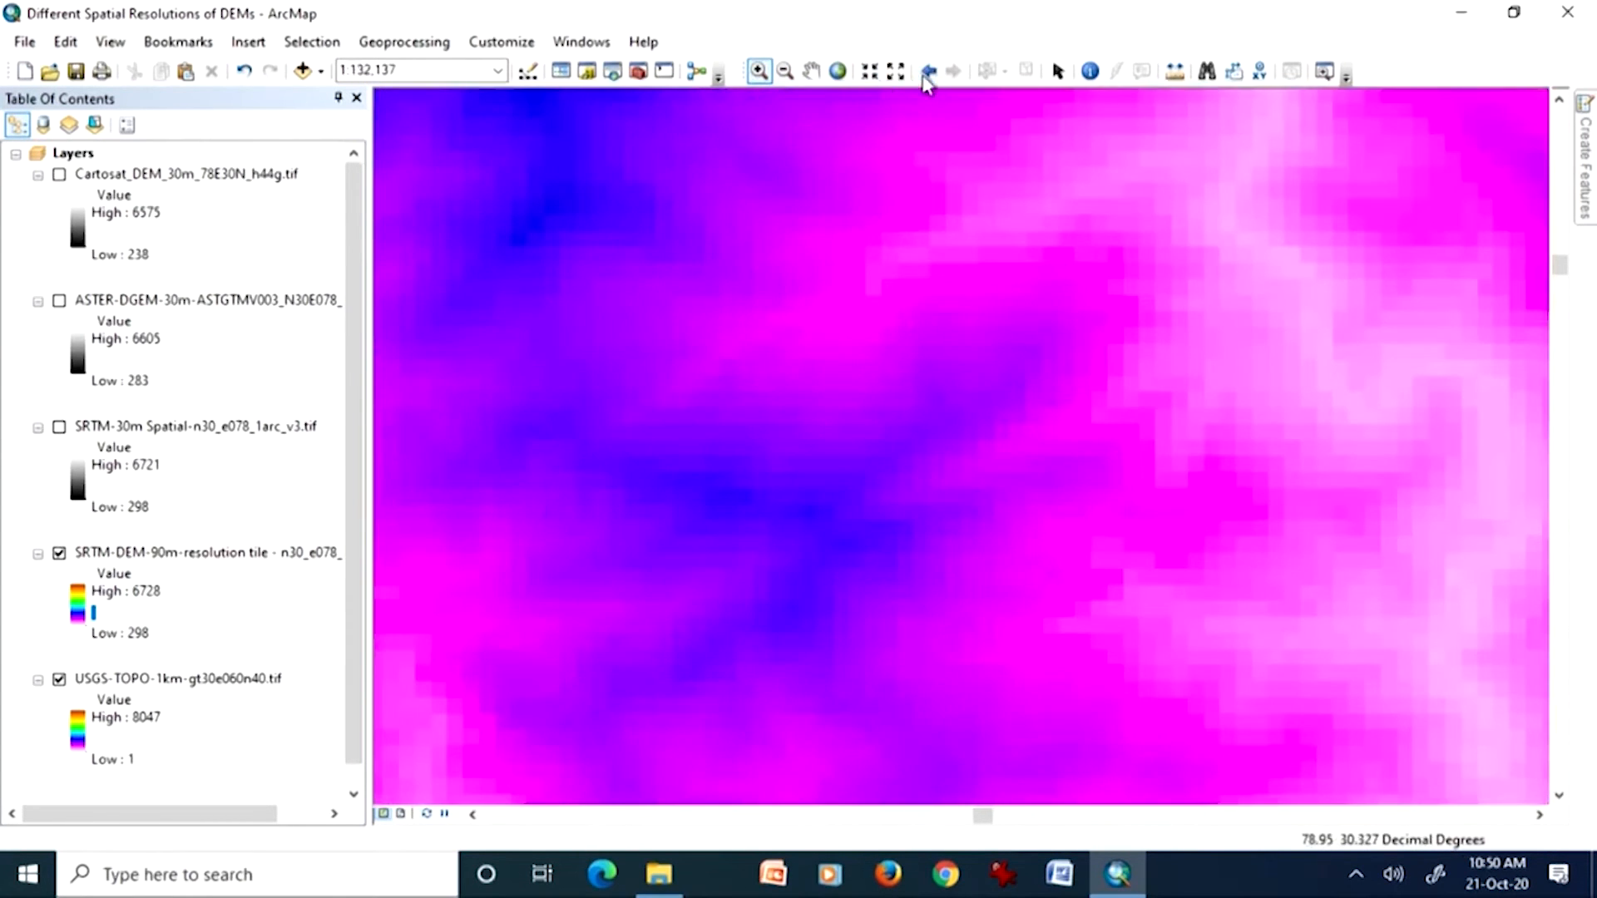
click(926, 75)
click(811, 71)
drag(1126, 392, 841, 410)
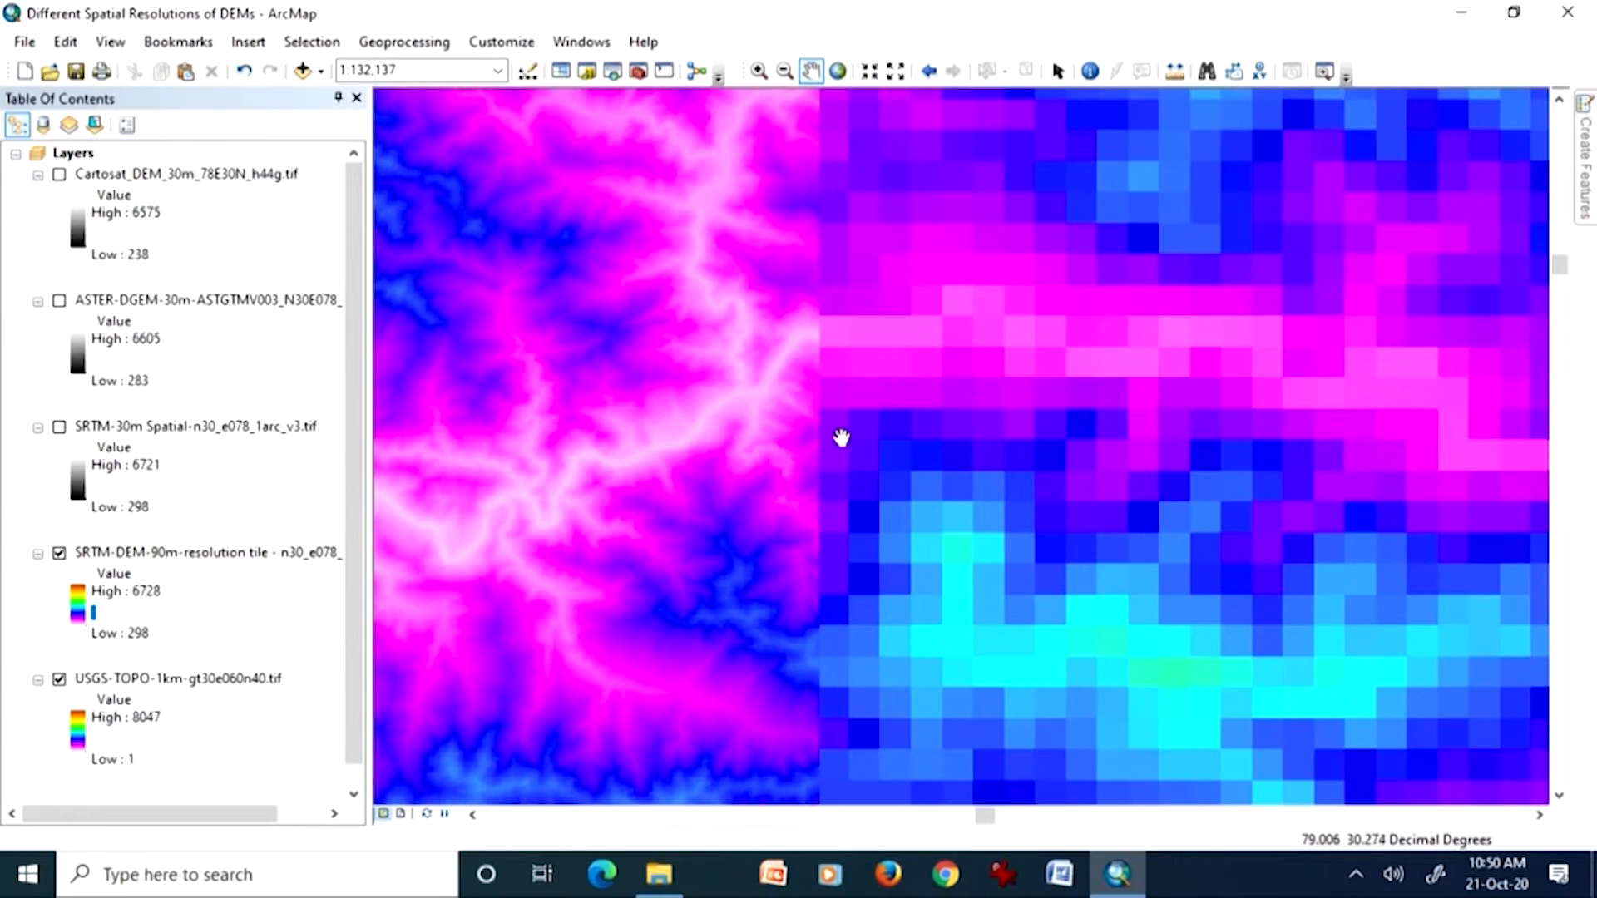
click(59, 554)
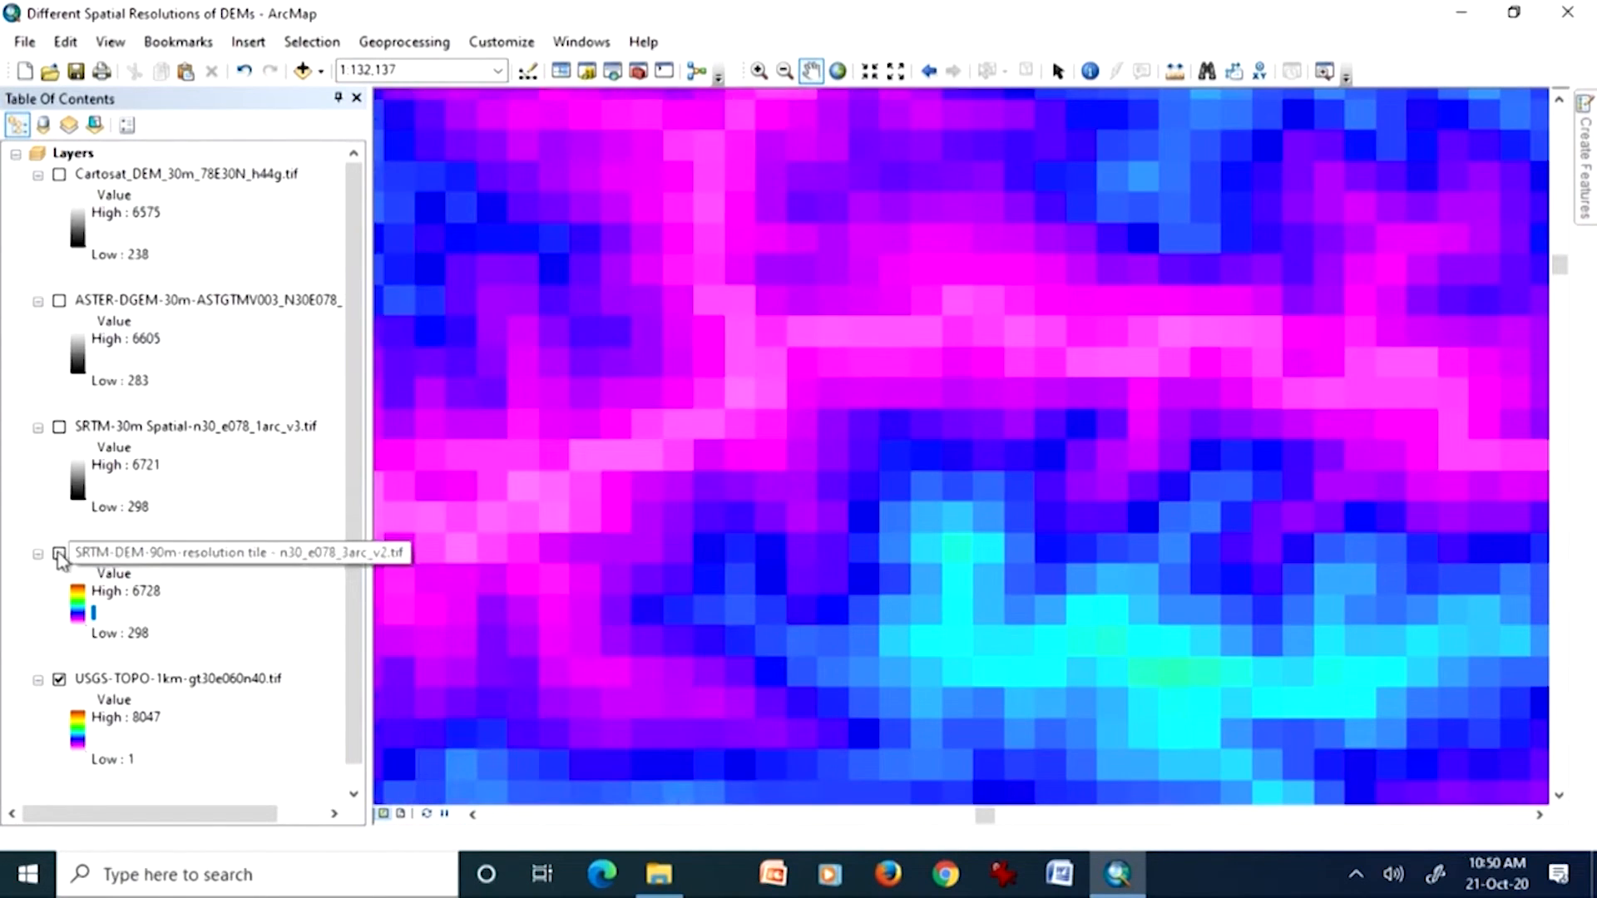
click(59, 554)
drag(719, 467, 1160, 450)
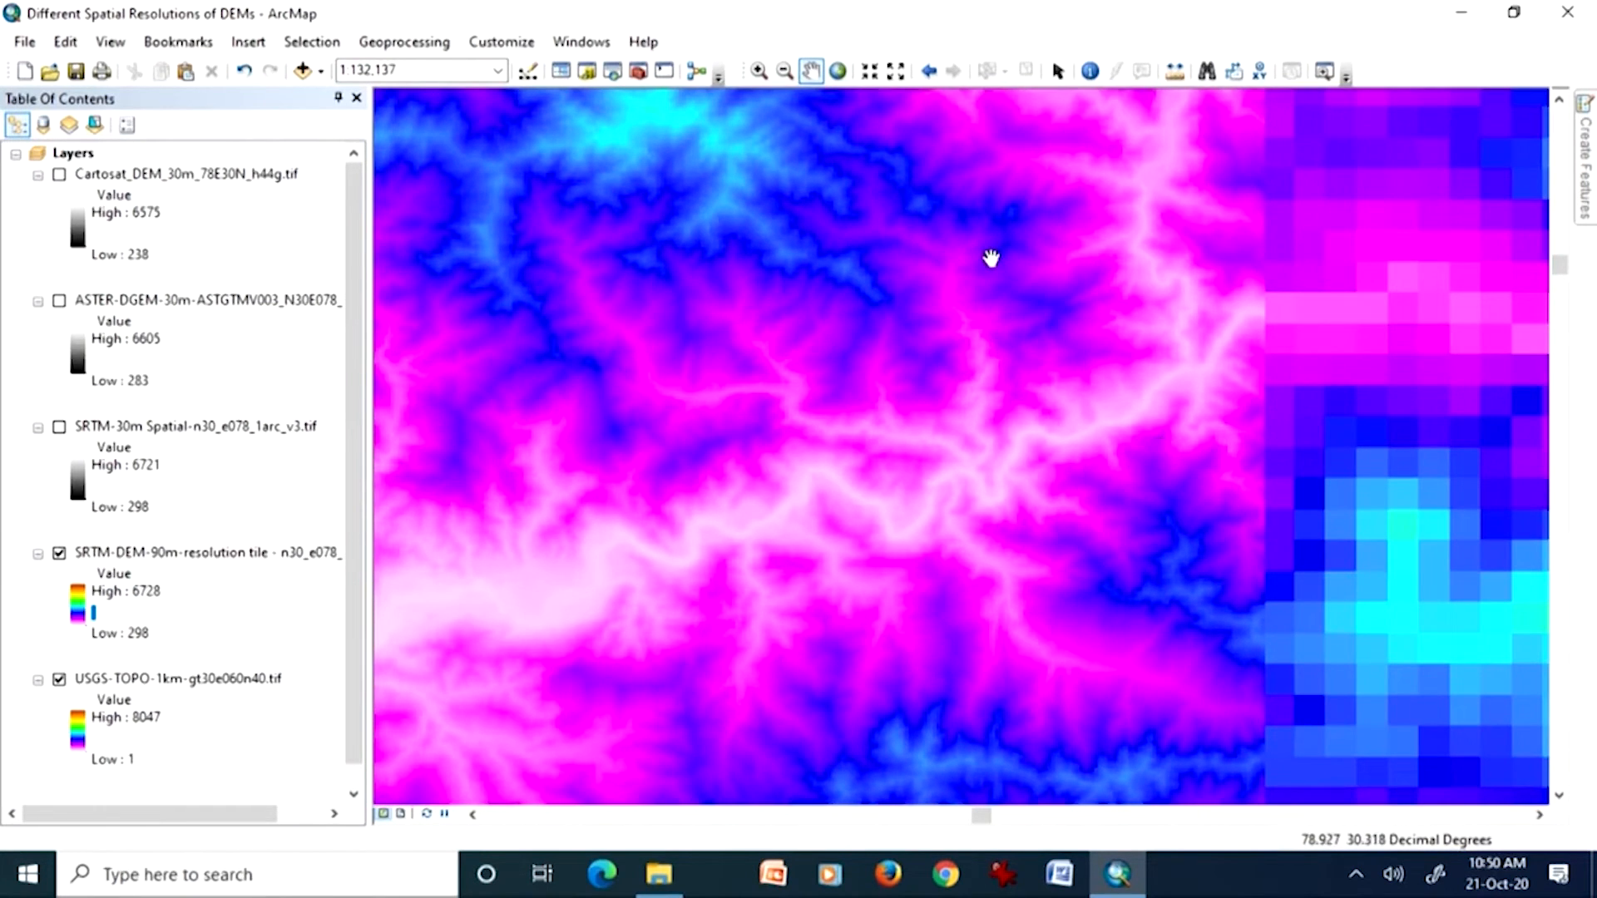
Step: Zoom out to 1:250,000, then show the full extent of the SRTM-DEM-90m layer
click(784, 71)
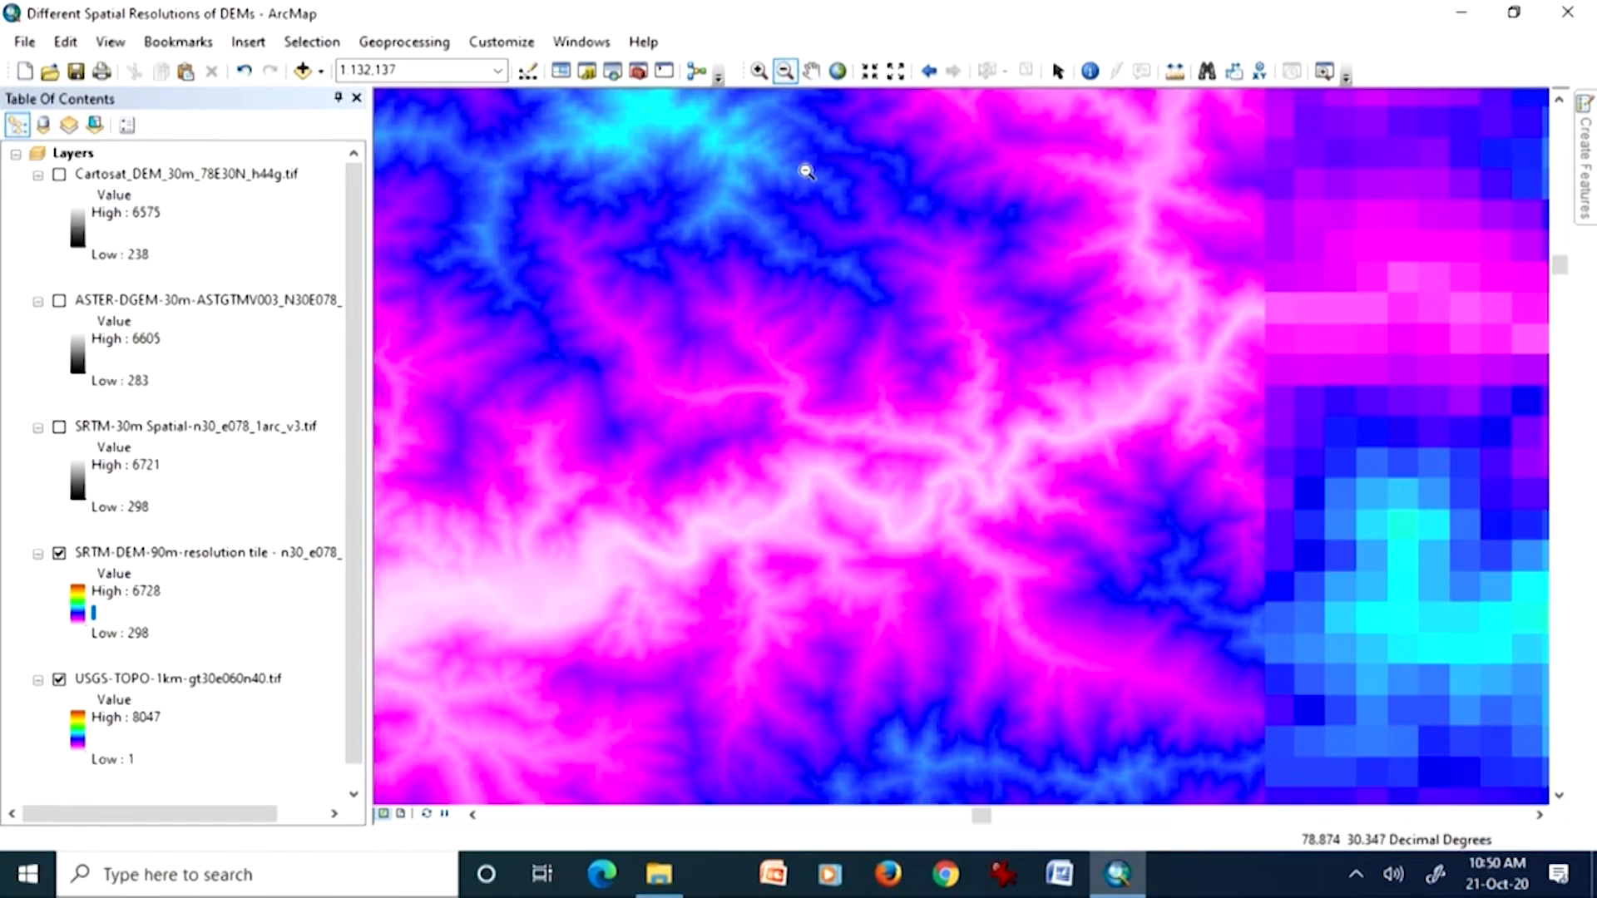
click(896, 389)
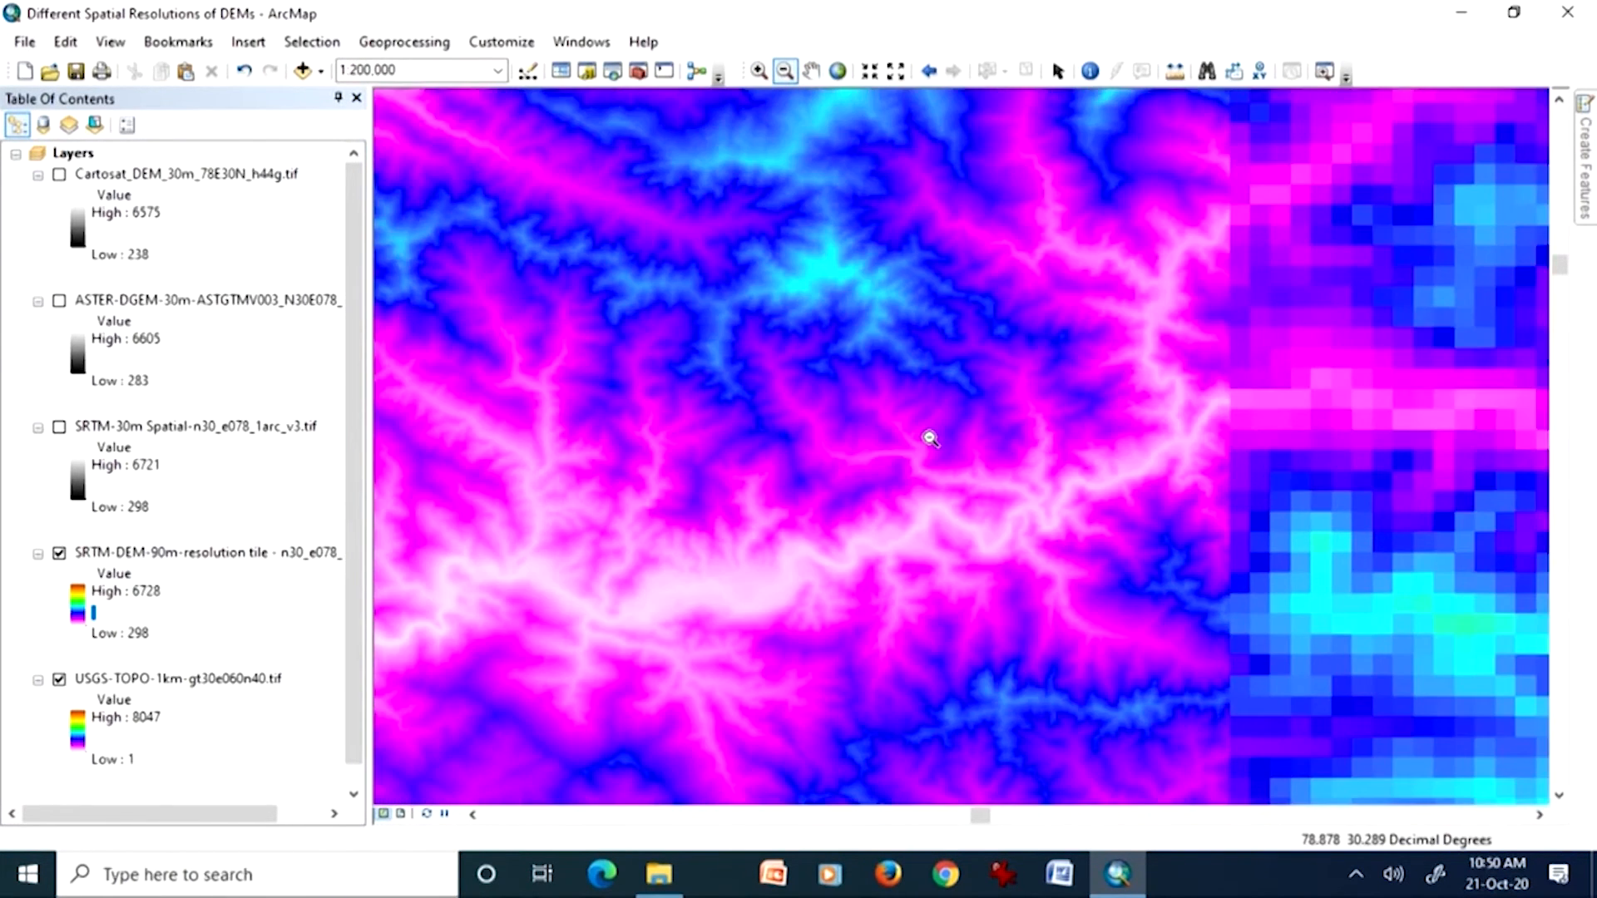
click(929, 438)
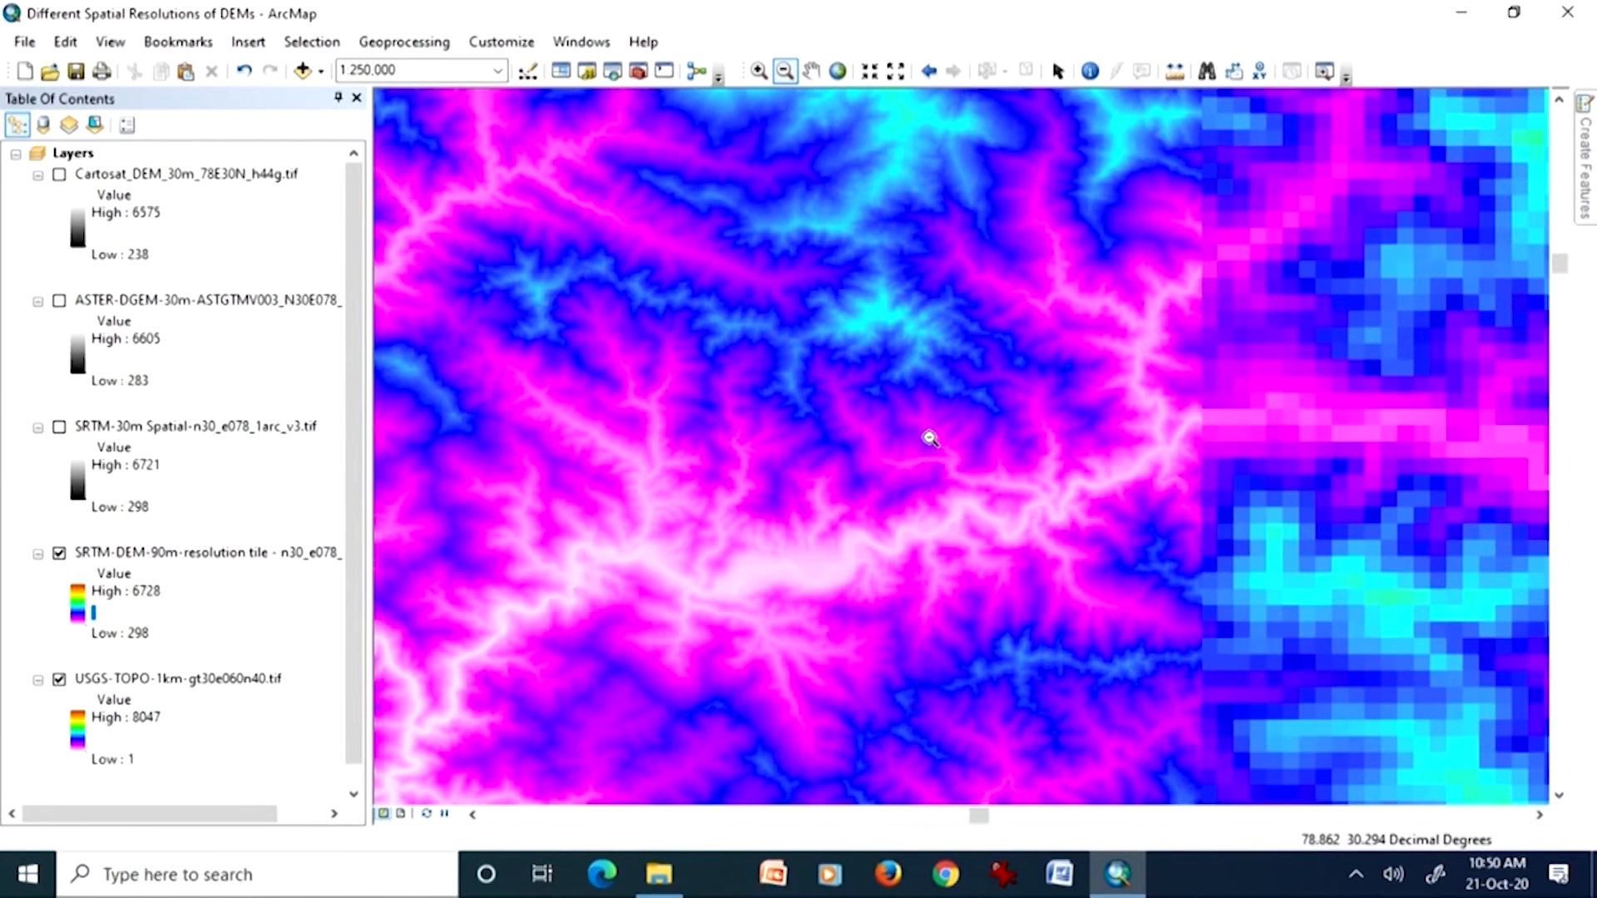
right_click(260, 555)
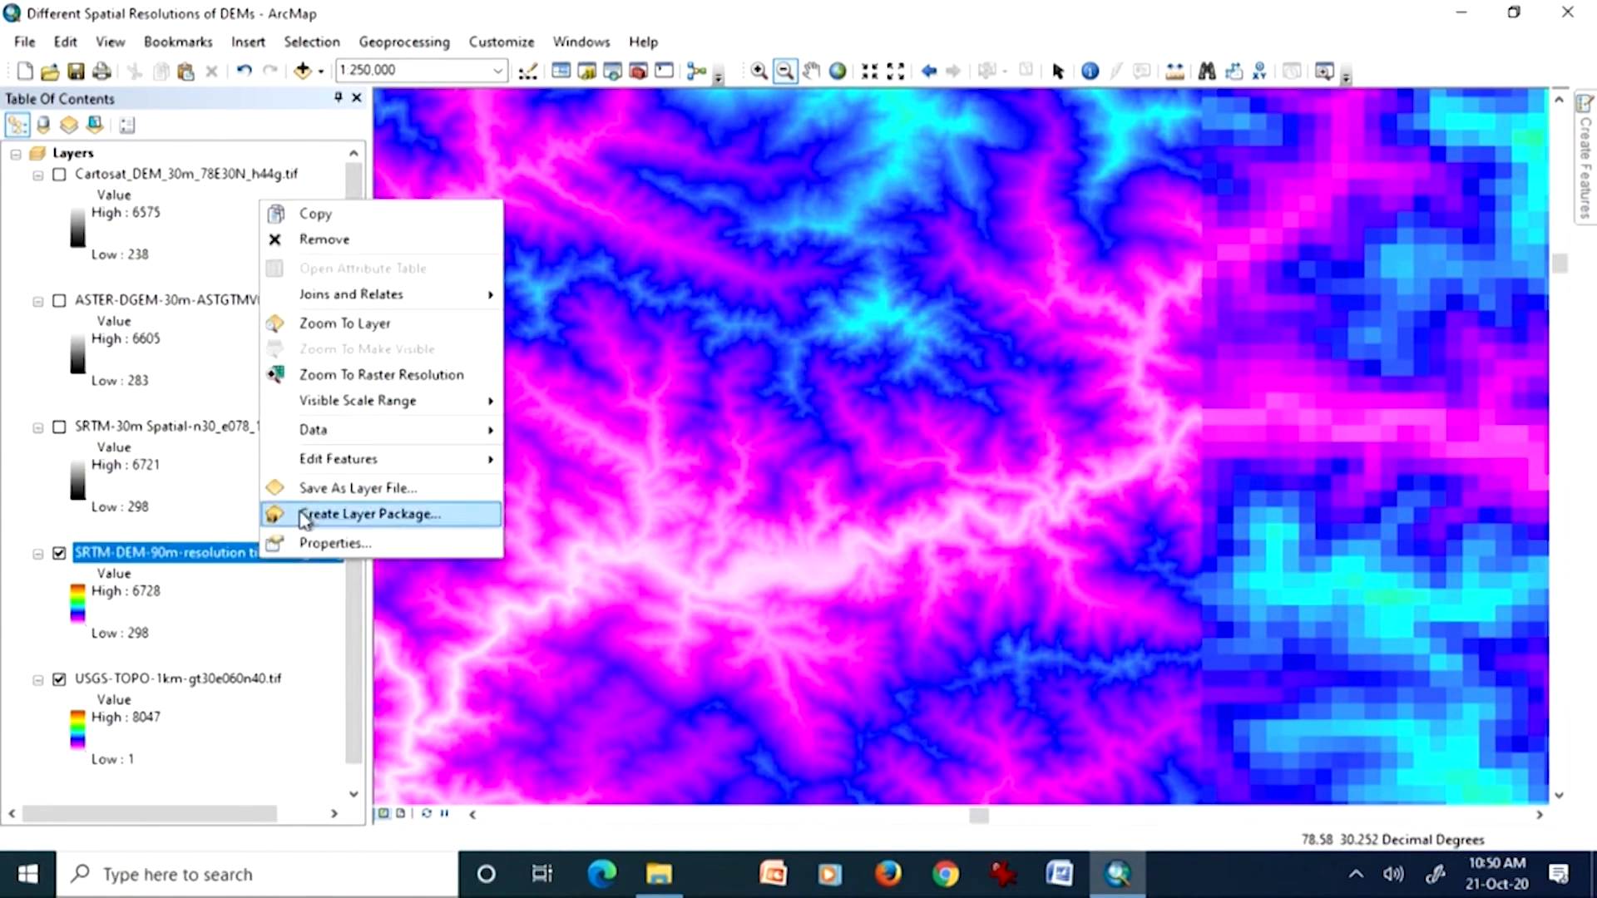
click(333, 323)
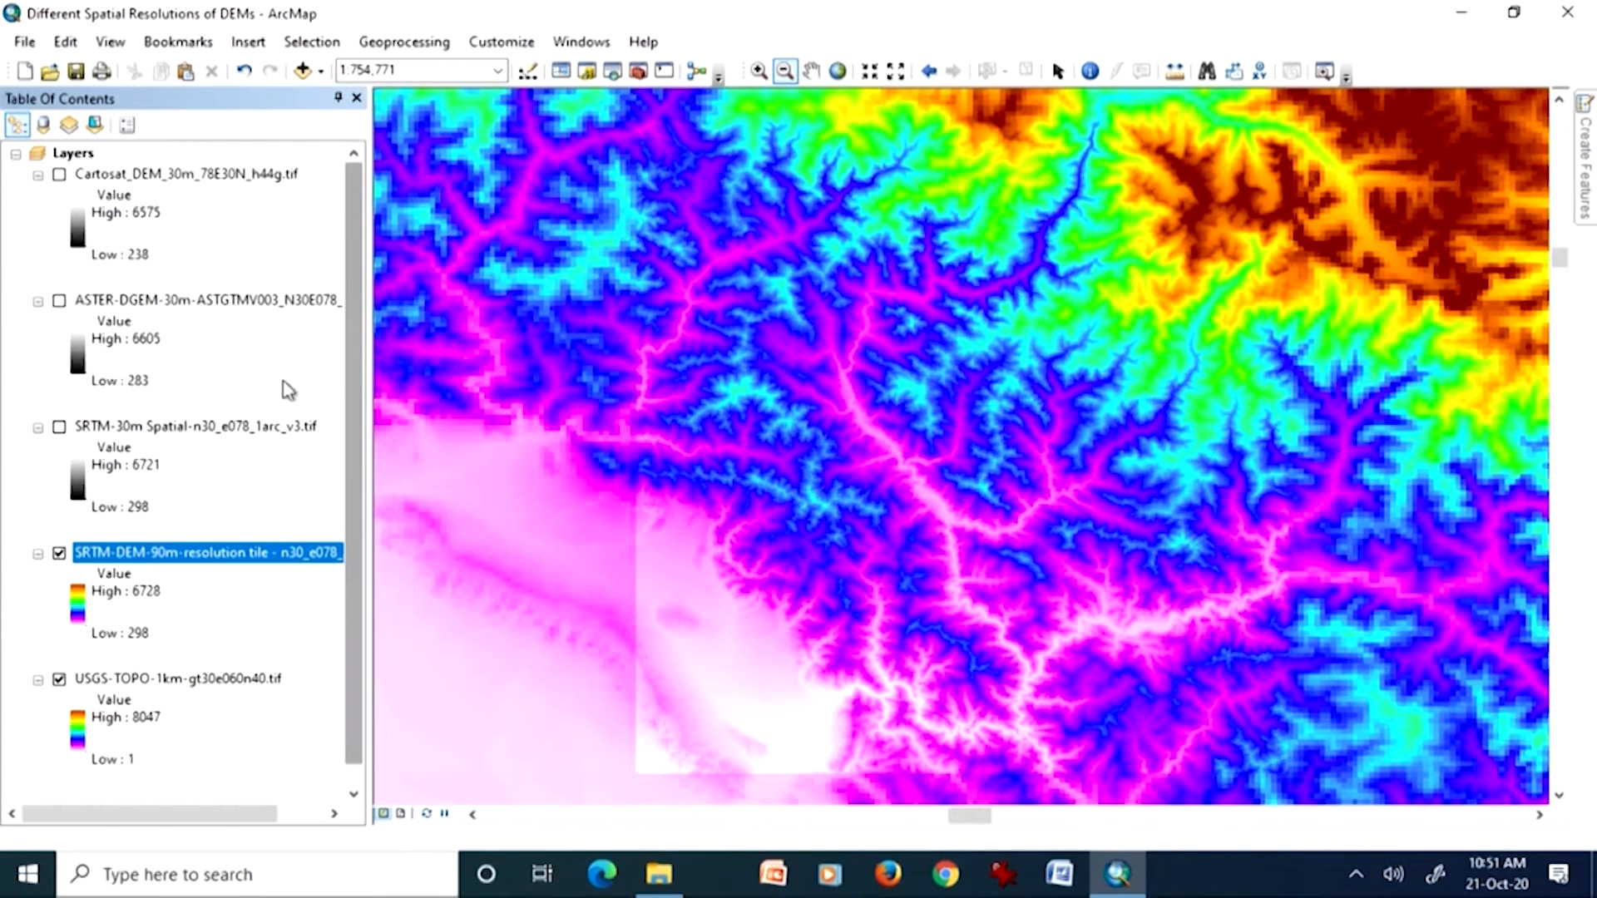
Step: Display the SRTM-30m Spatial layer and widen the table of contents to show the full layer names
click(60, 428)
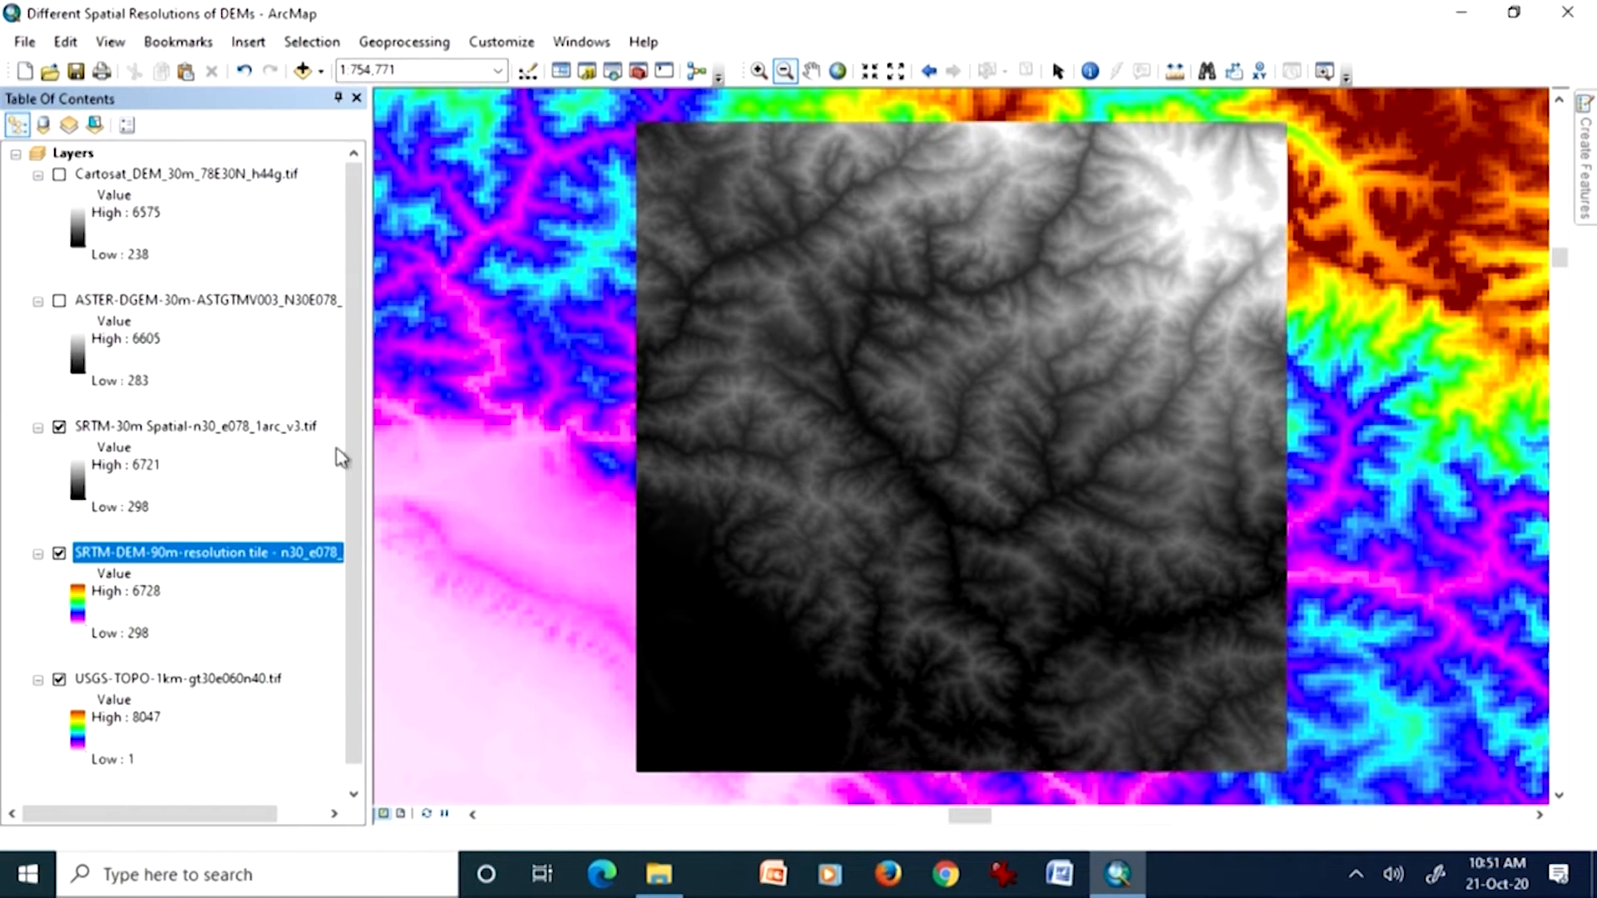
drag(374, 456, 457, 468)
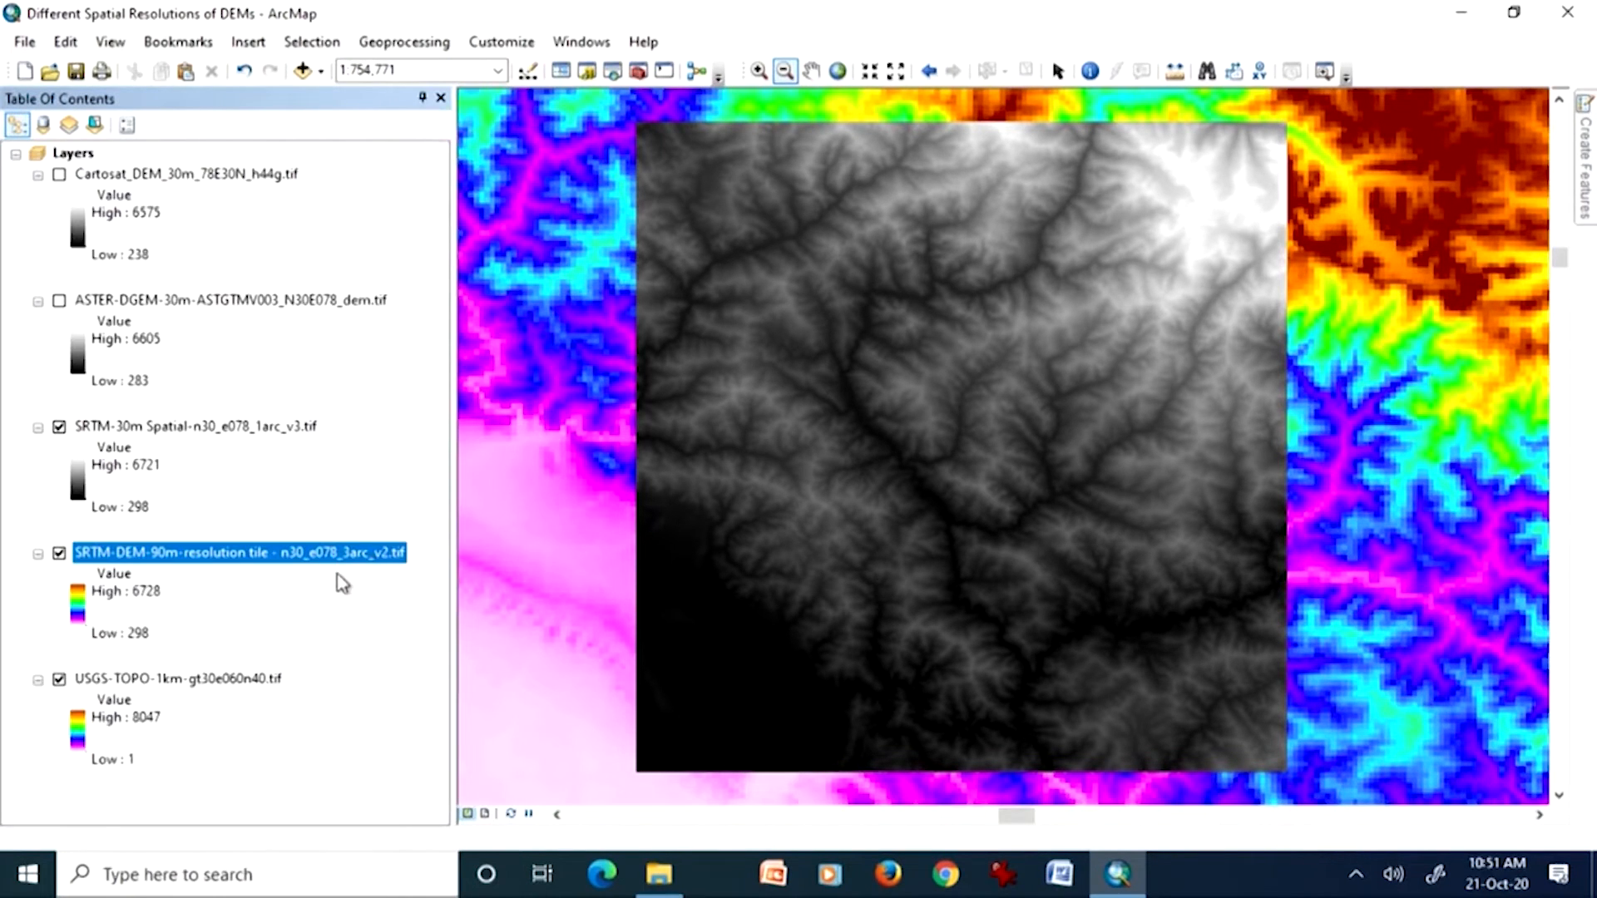
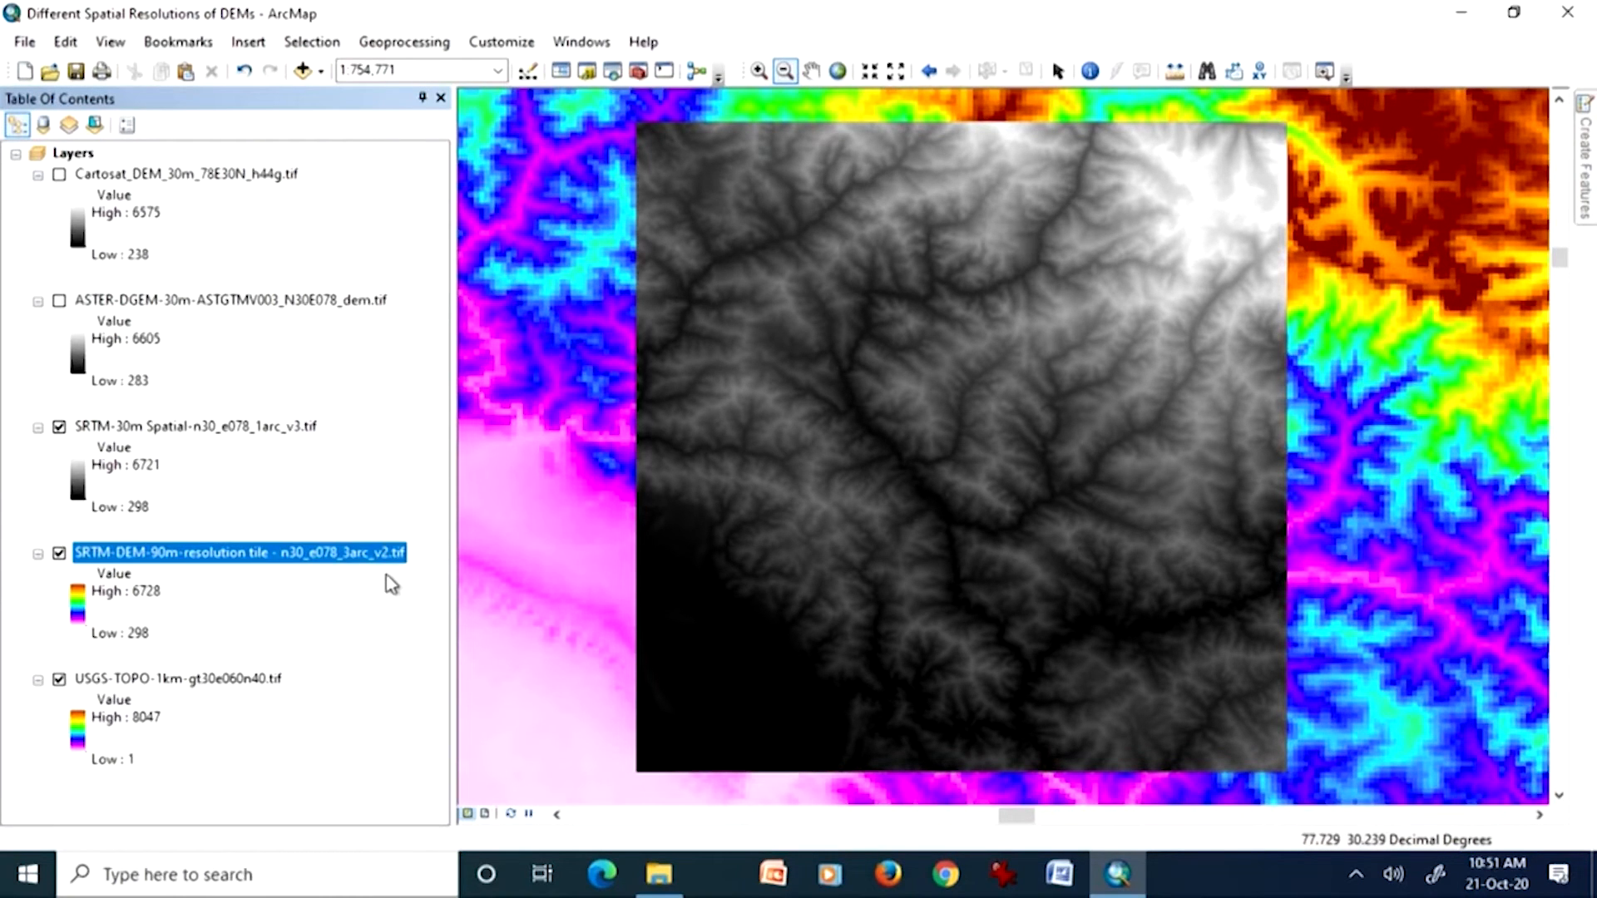
Step: Hide the SRTM-30m Spatial layer and apply a white-to-black color ramp to the USGS-TOPO-1km layer
click(301, 429)
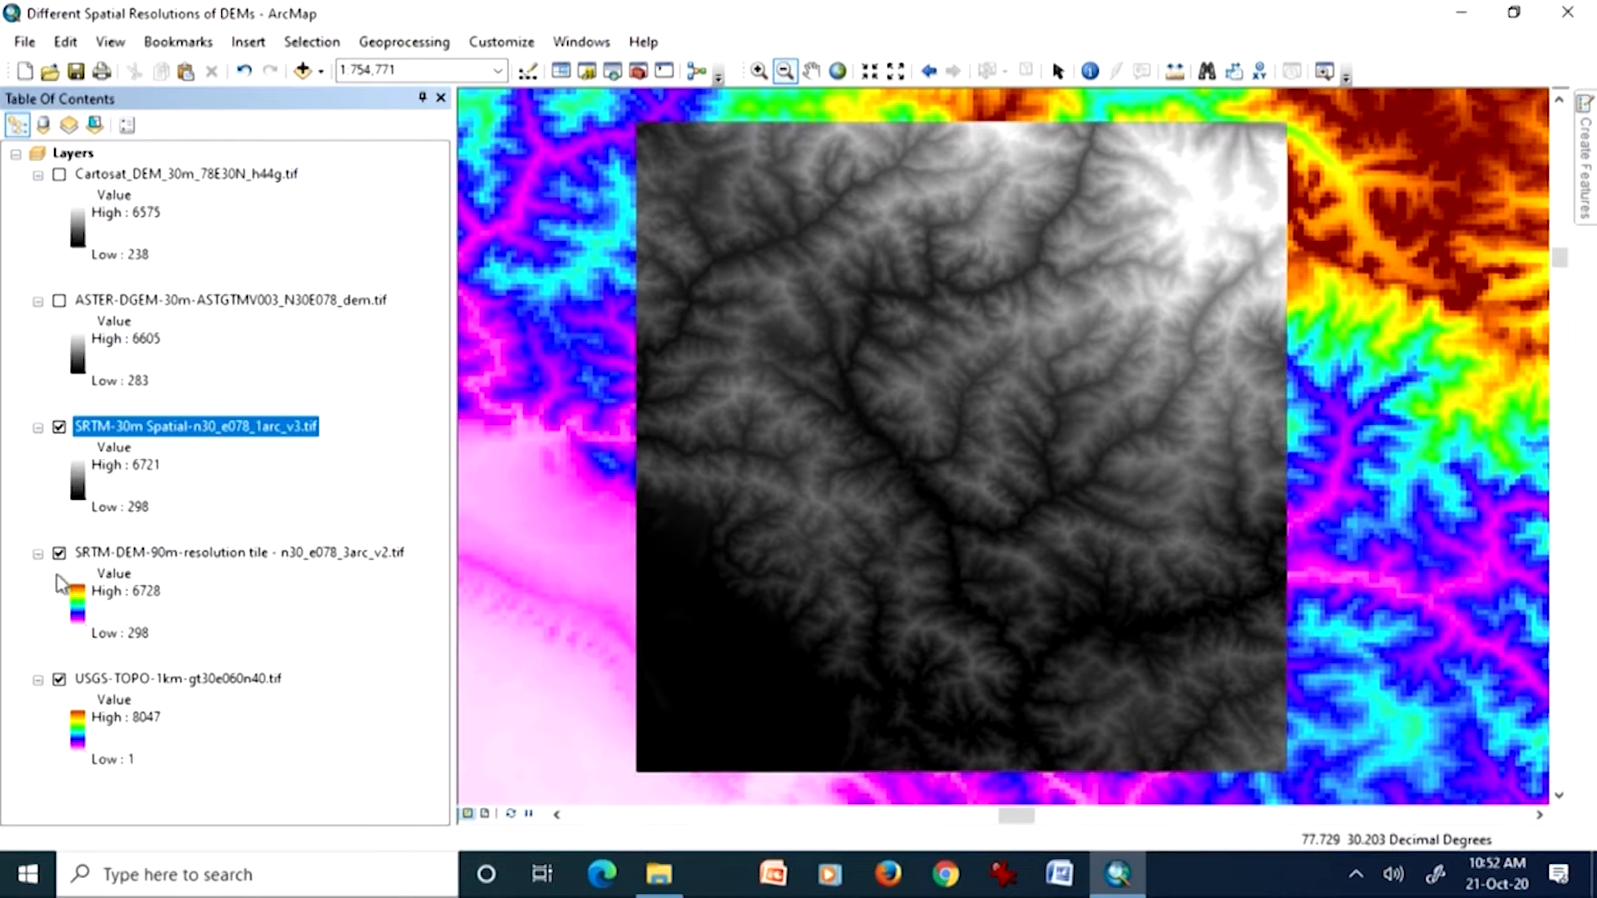
click(59, 427)
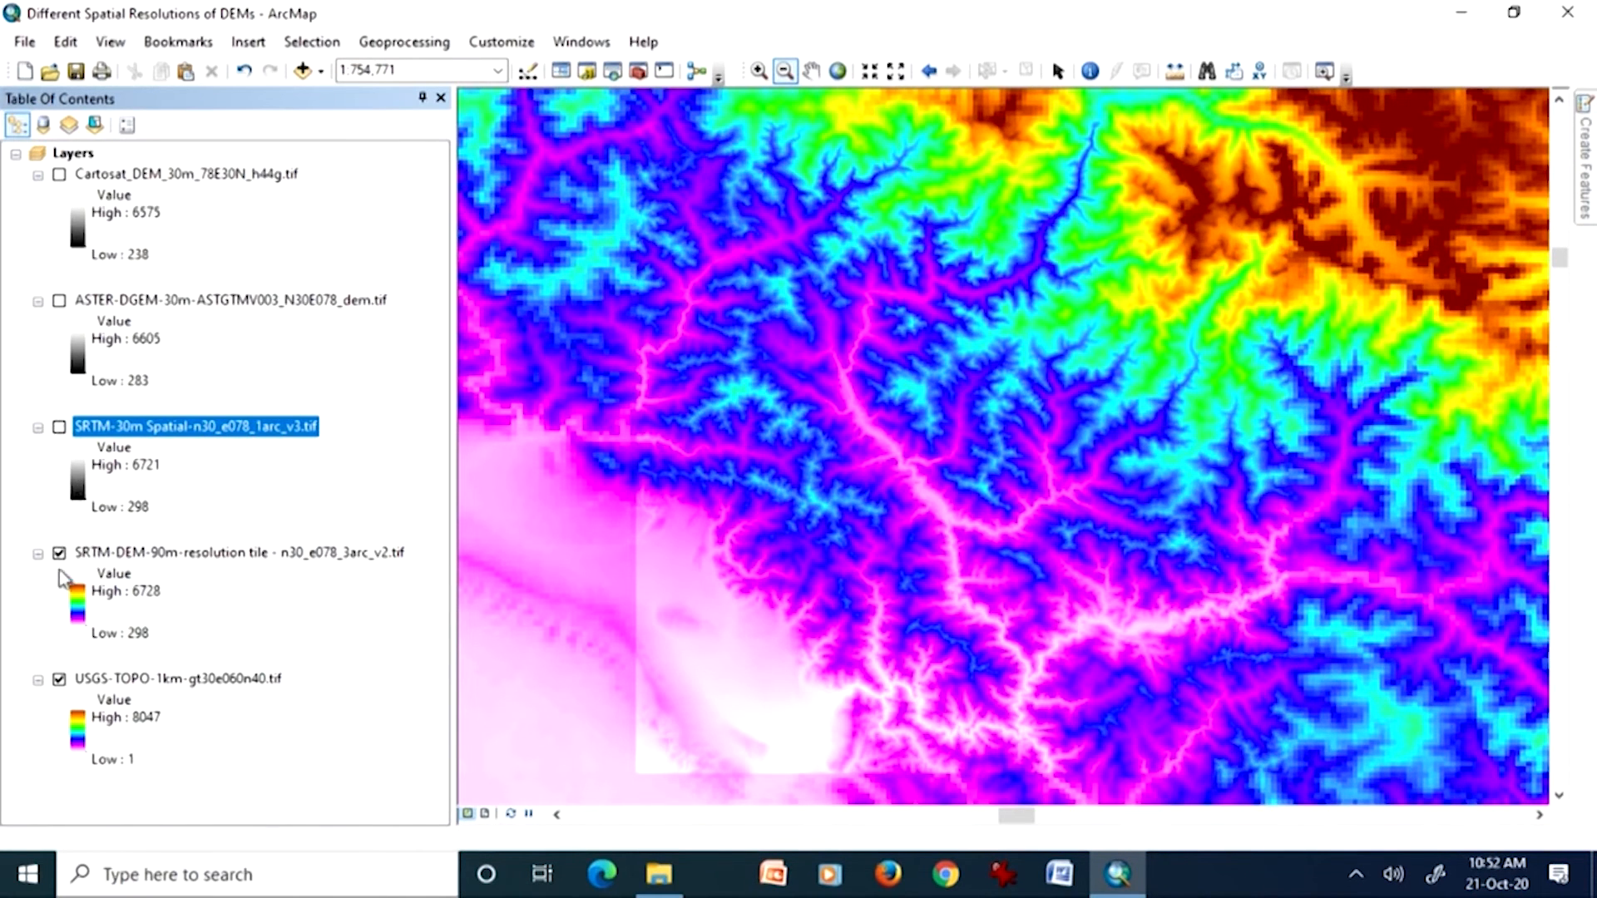
click(77, 729)
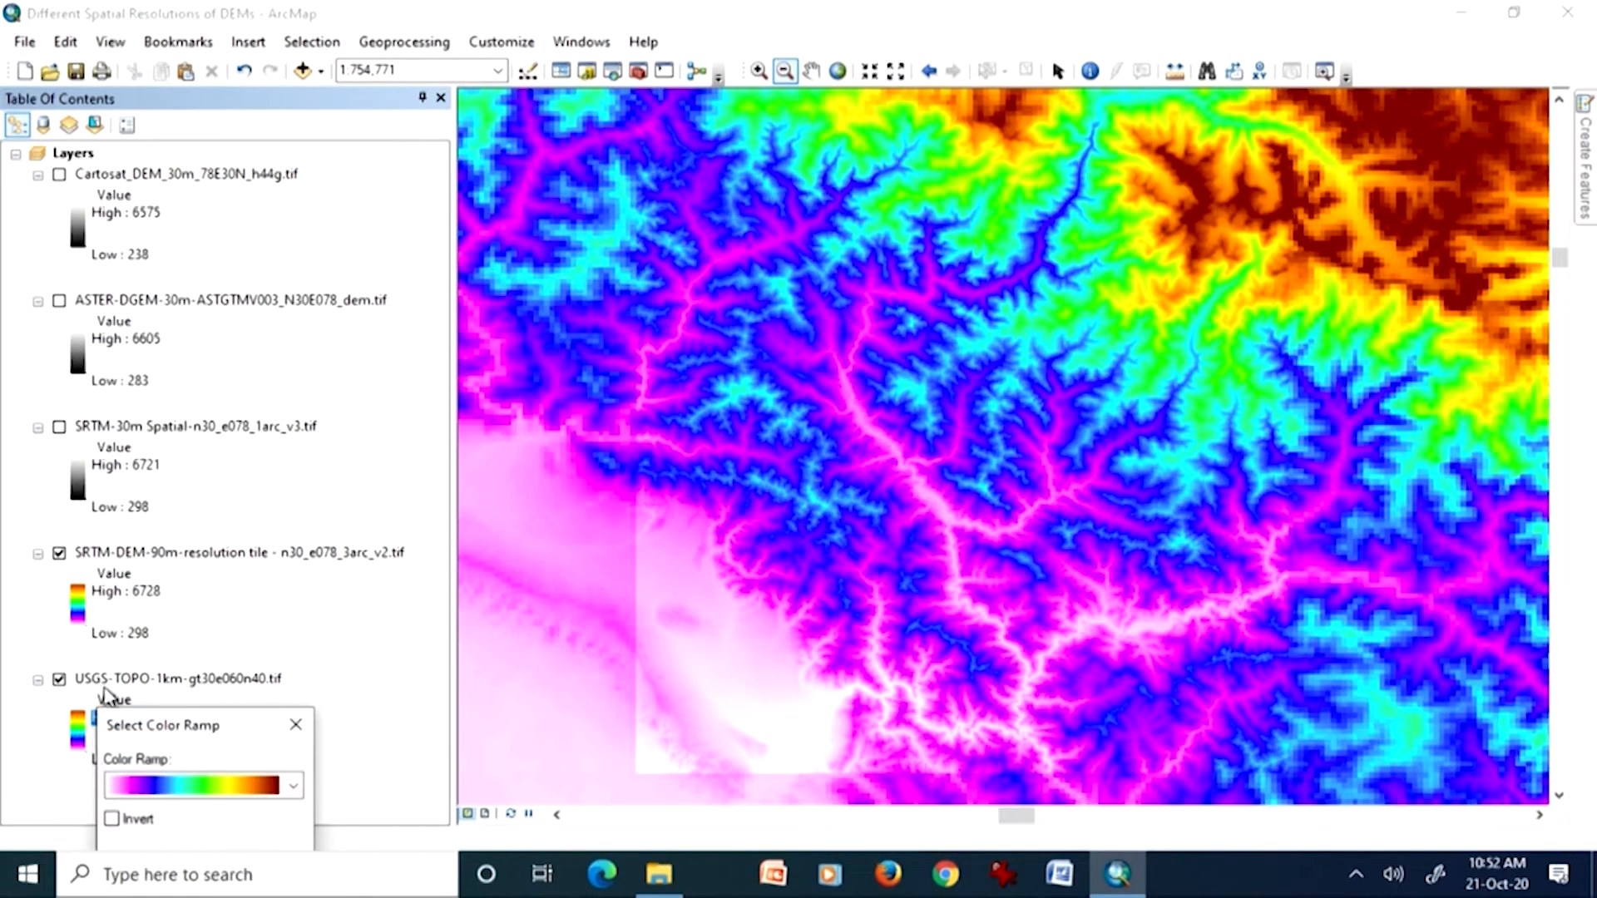
click(294, 785)
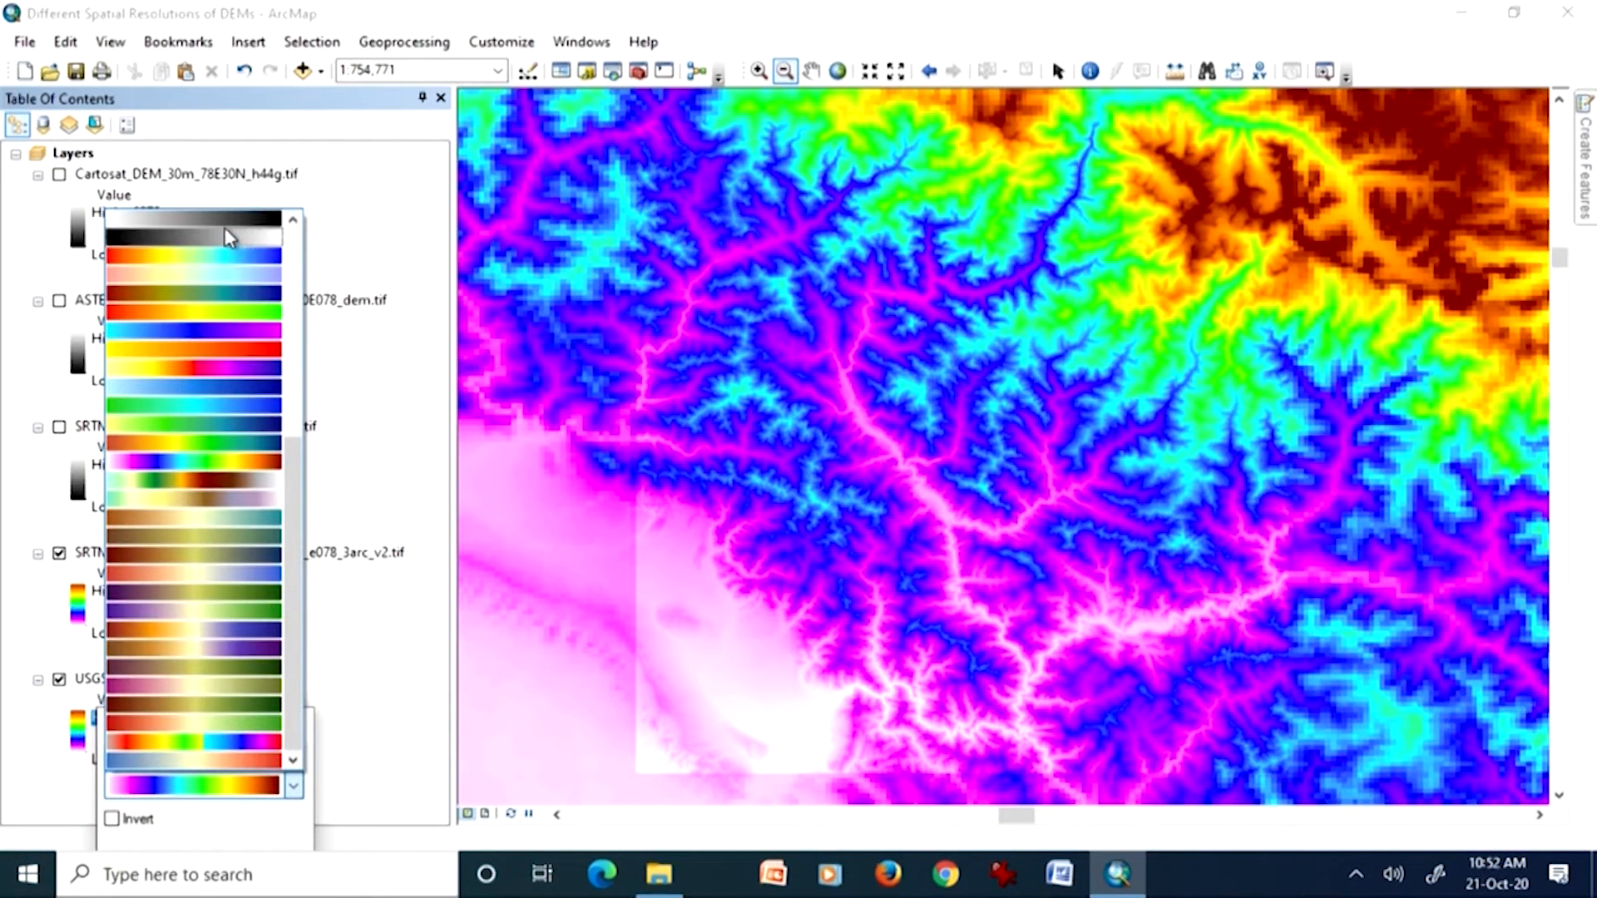
click(225, 235)
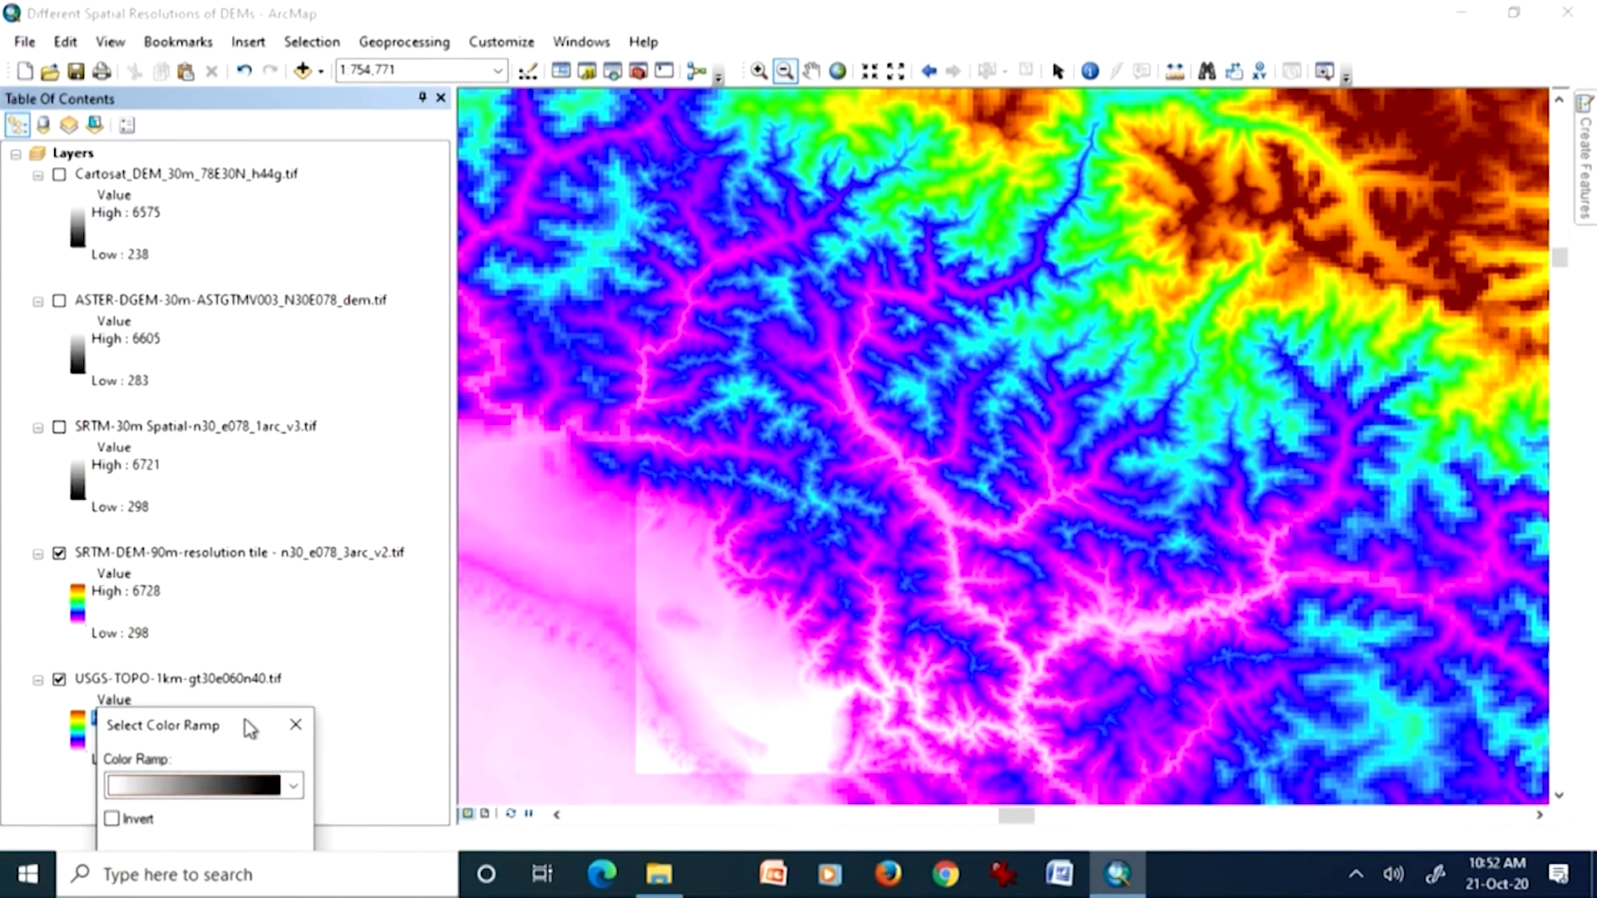
drag(245, 720, 312, 510)
click(213, 656)
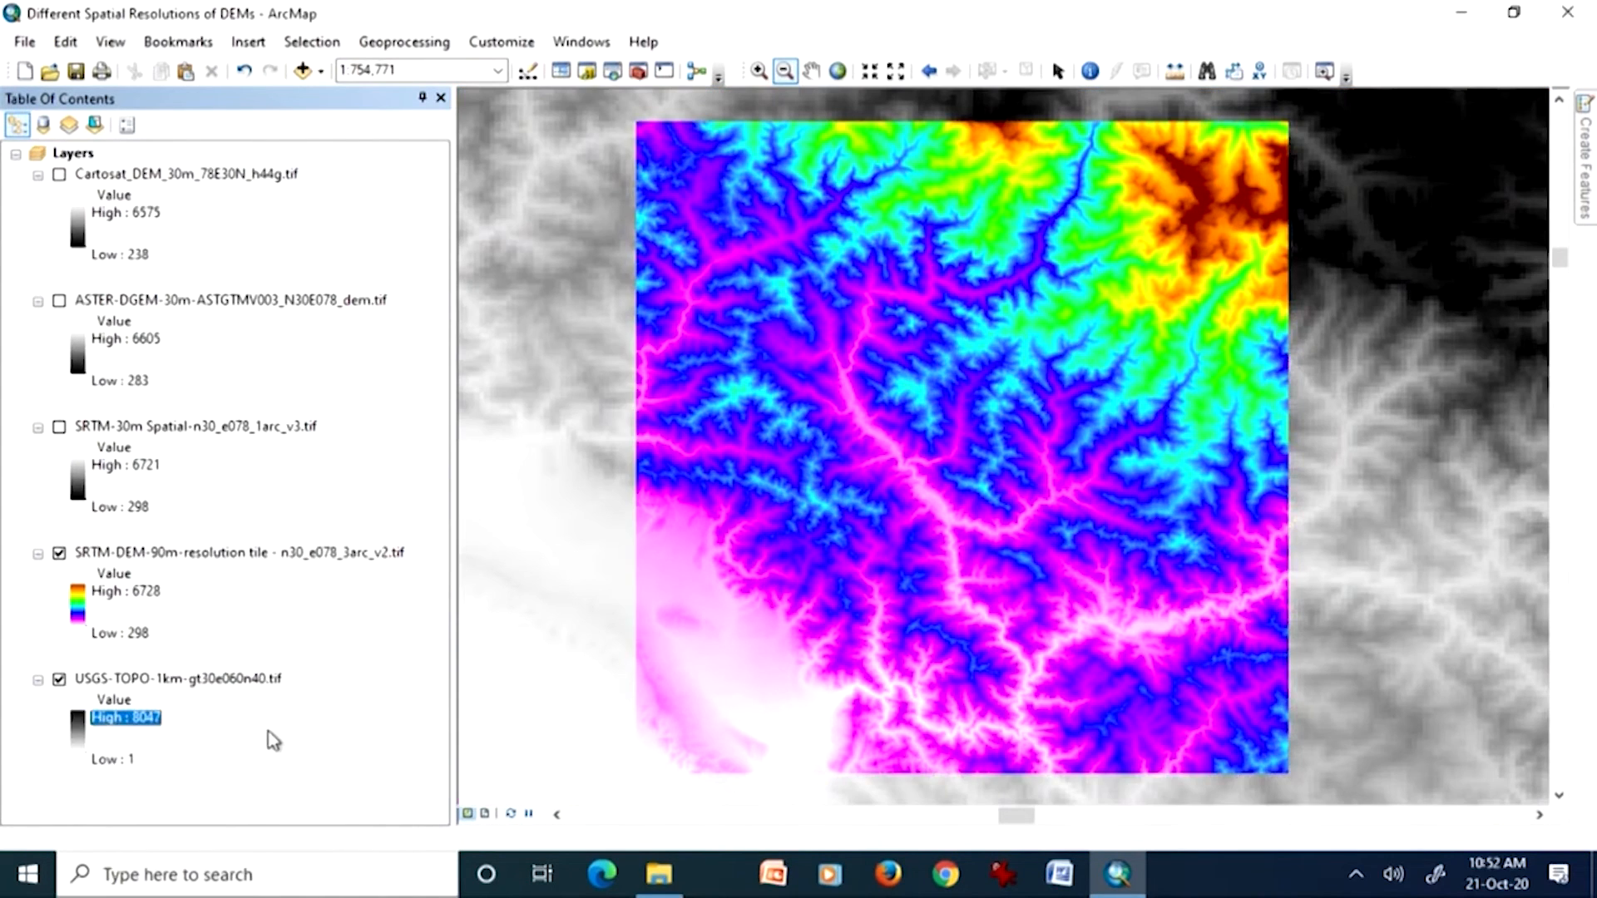
Step: Display the SRTM-30m Spatial layer and apply the pink-to-dark-red color ramp to it, without inversion
click(61, 429)
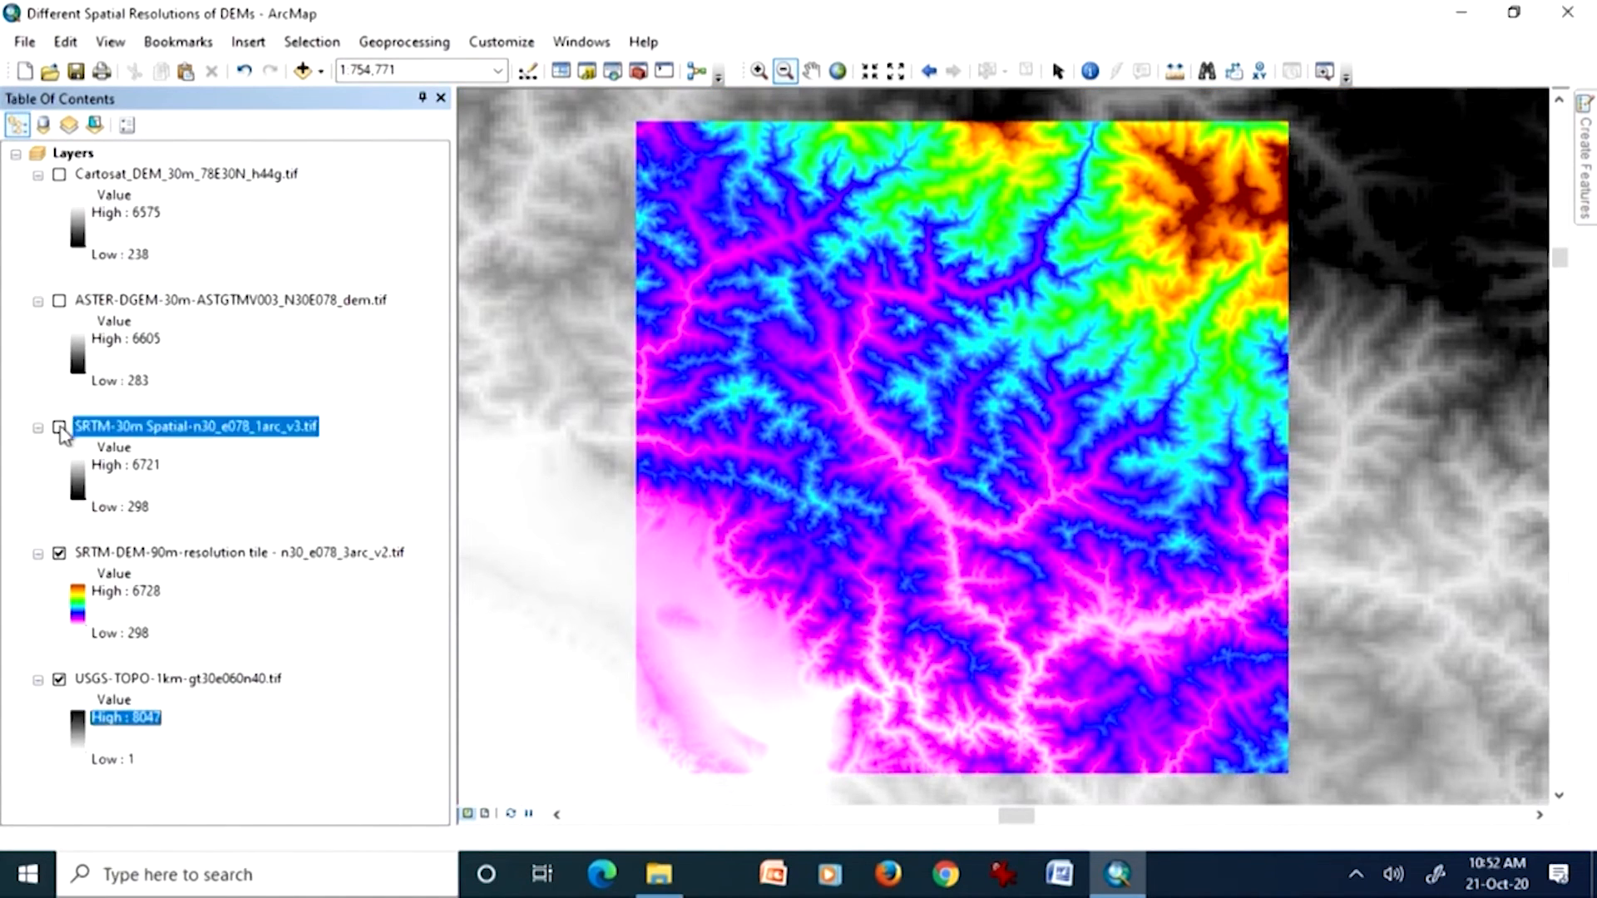
click(60, 428)
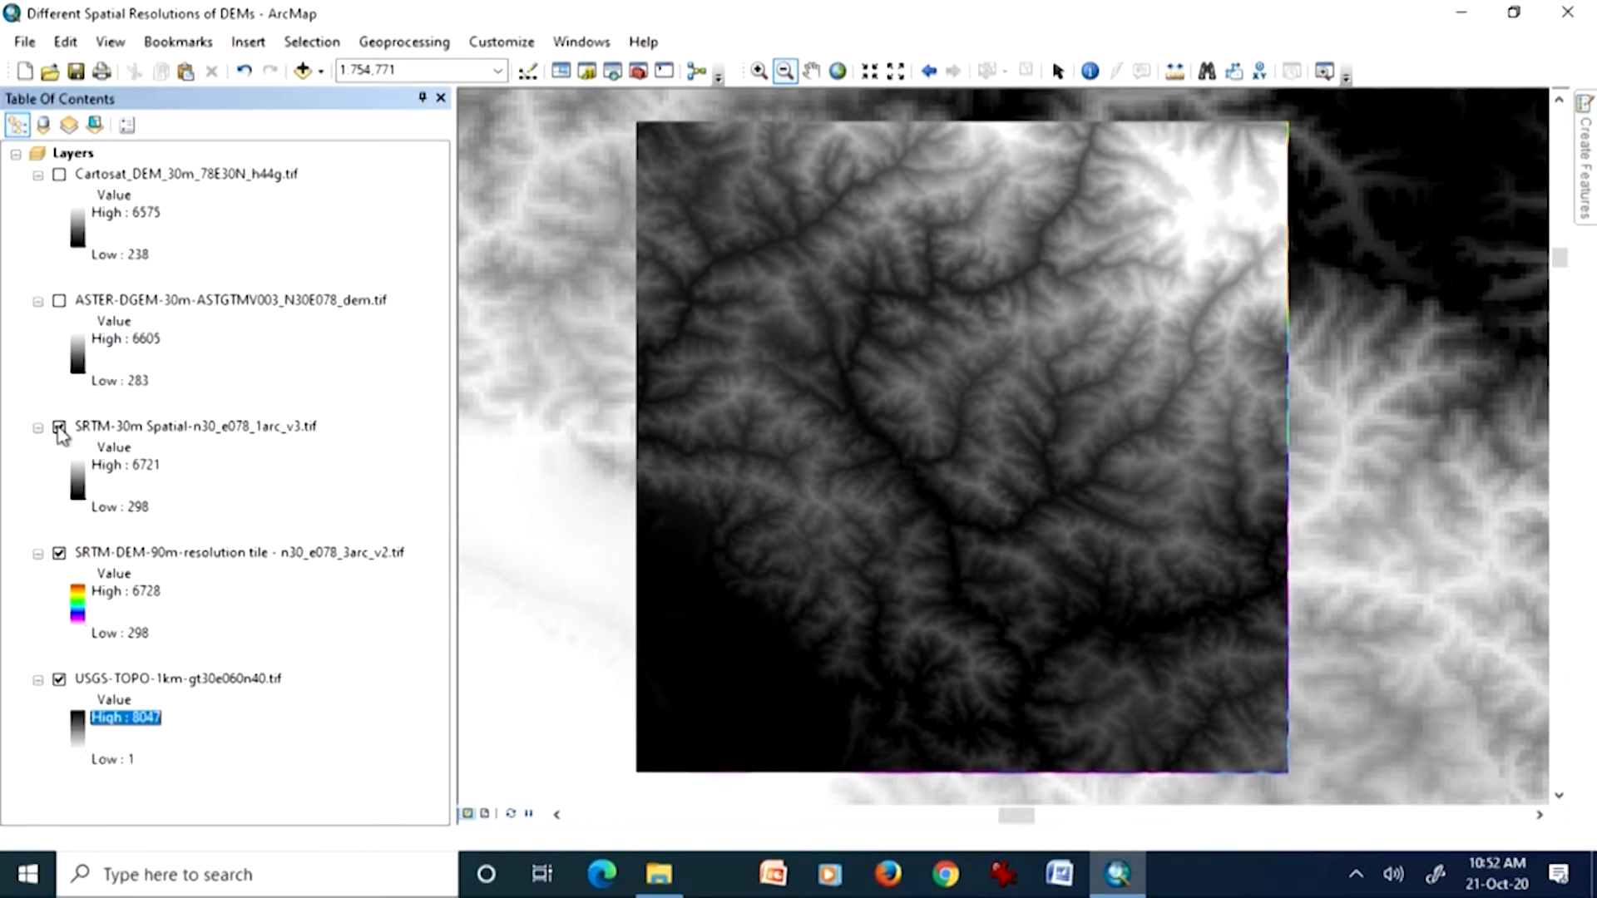
click(146, 554)
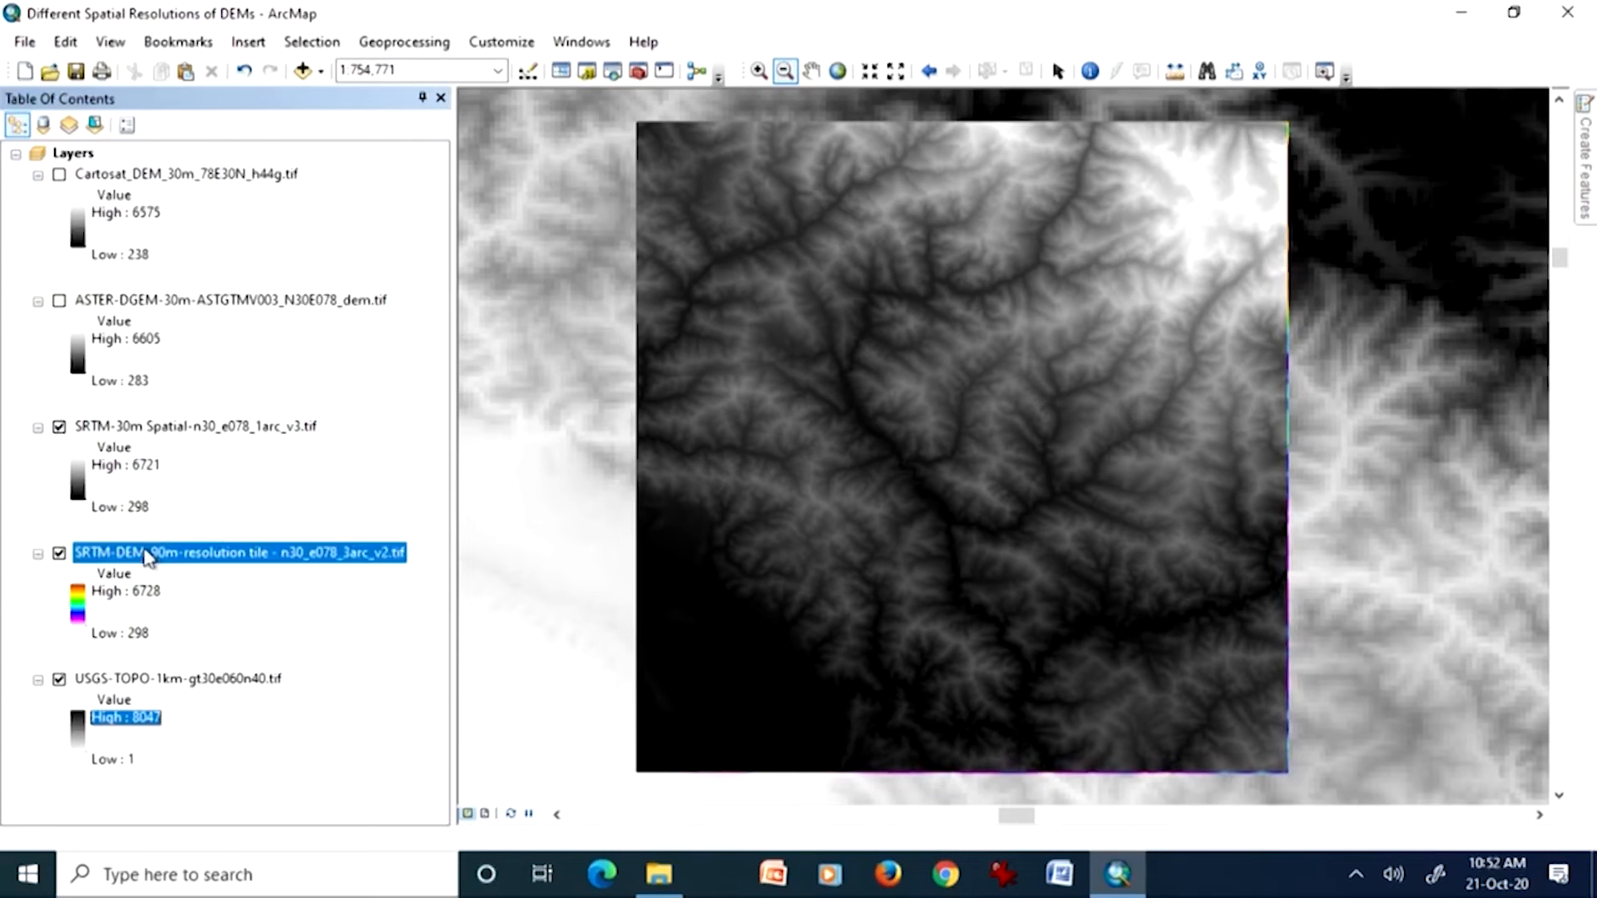
click(187, 428)
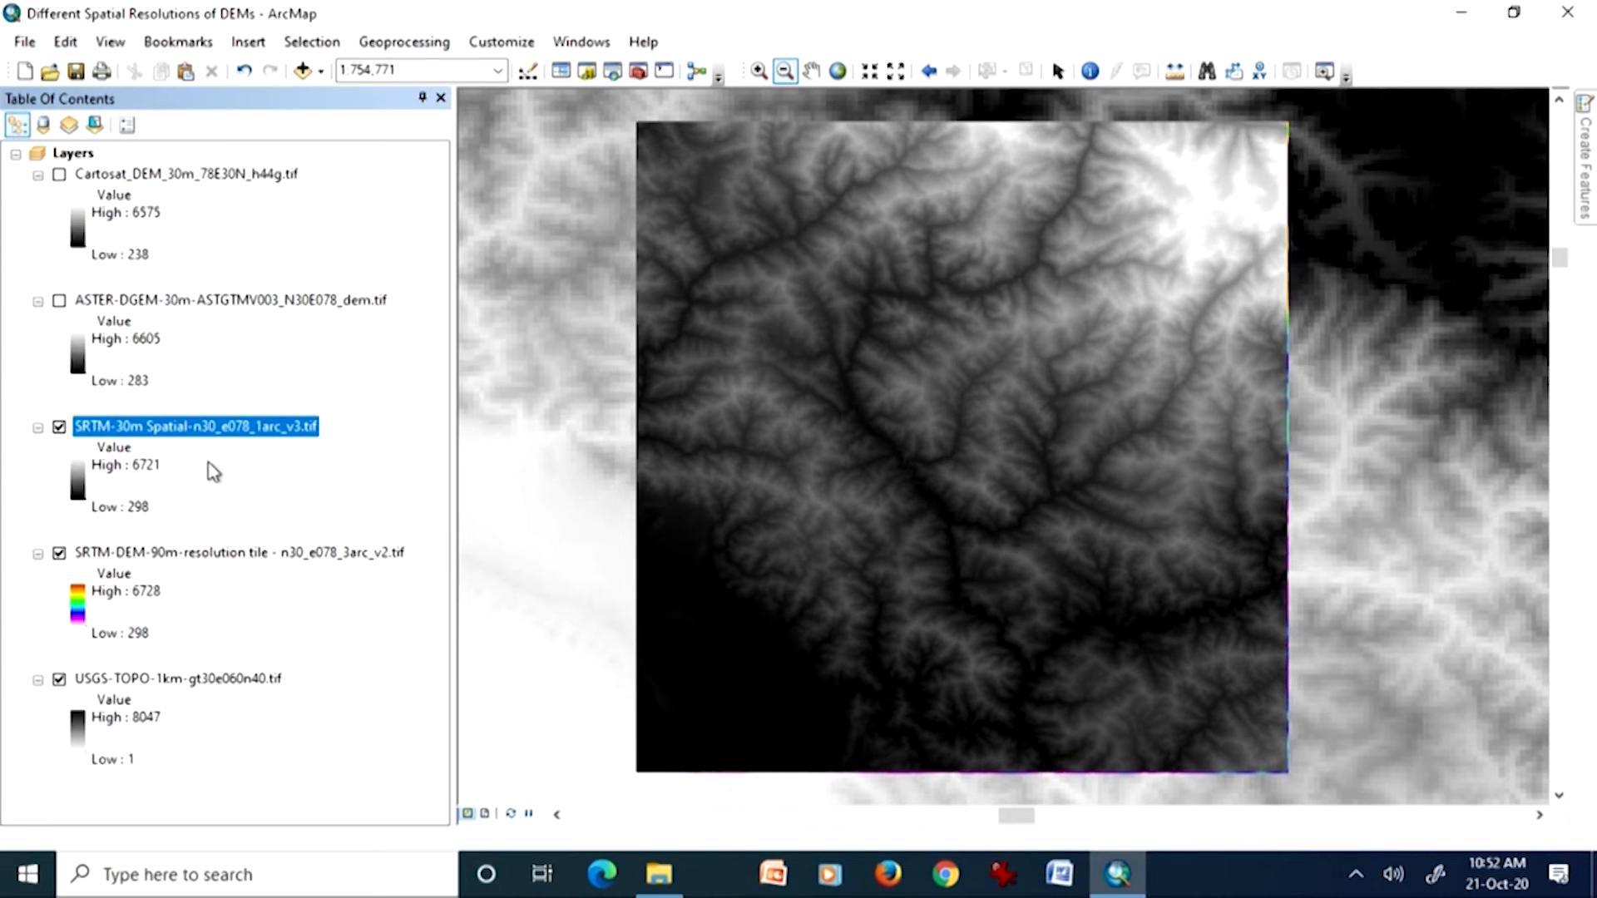
click(80, 488)
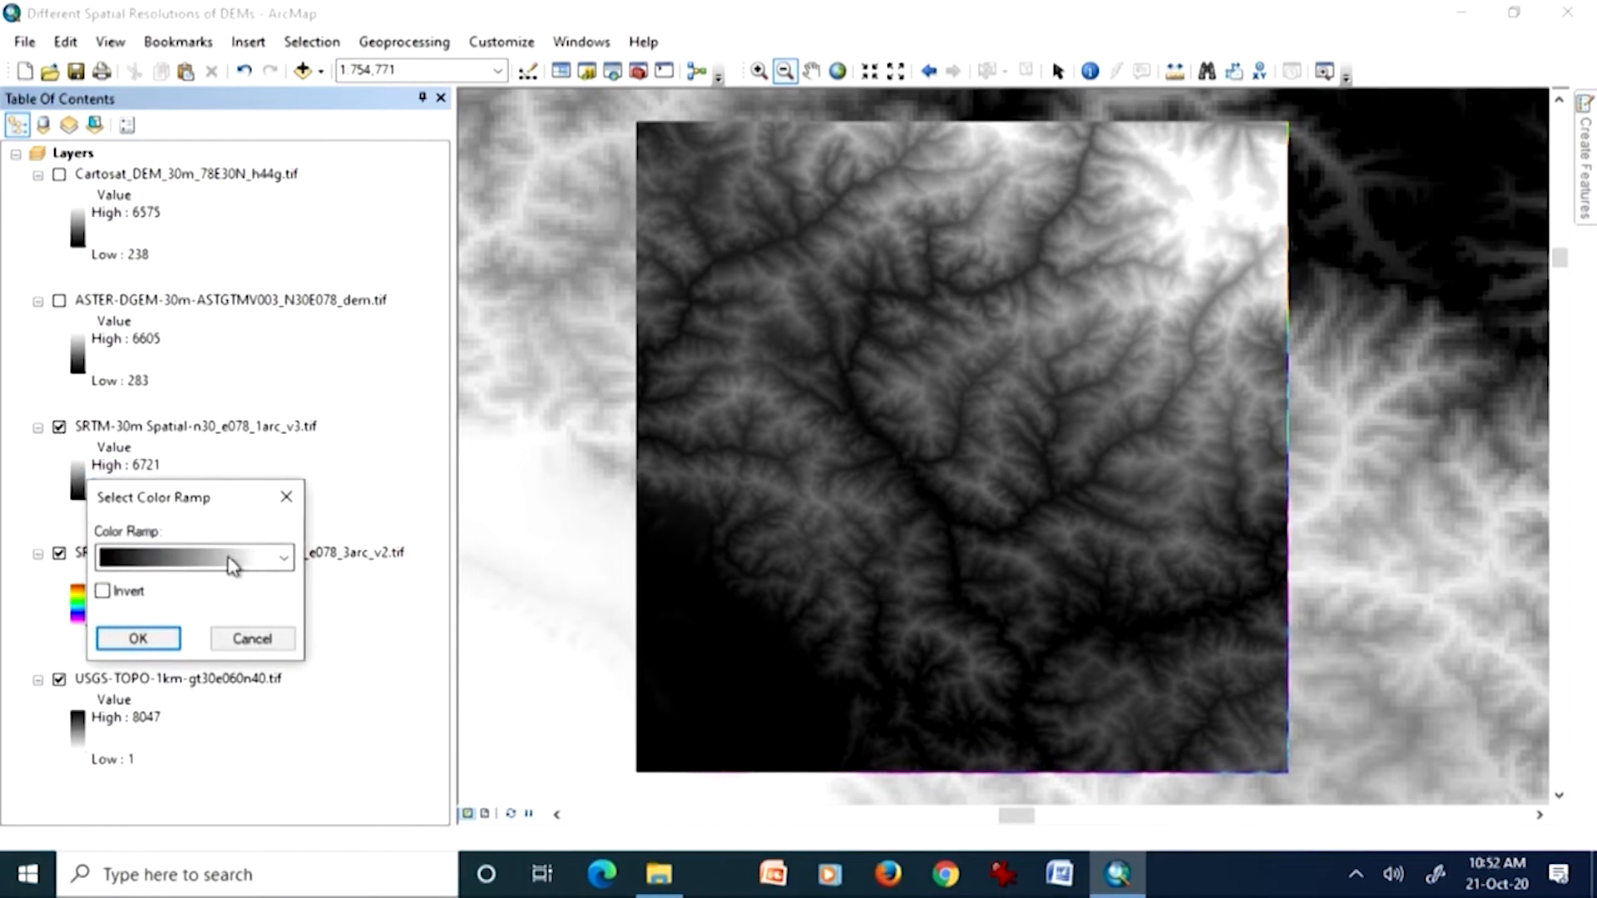
click(254, 560)
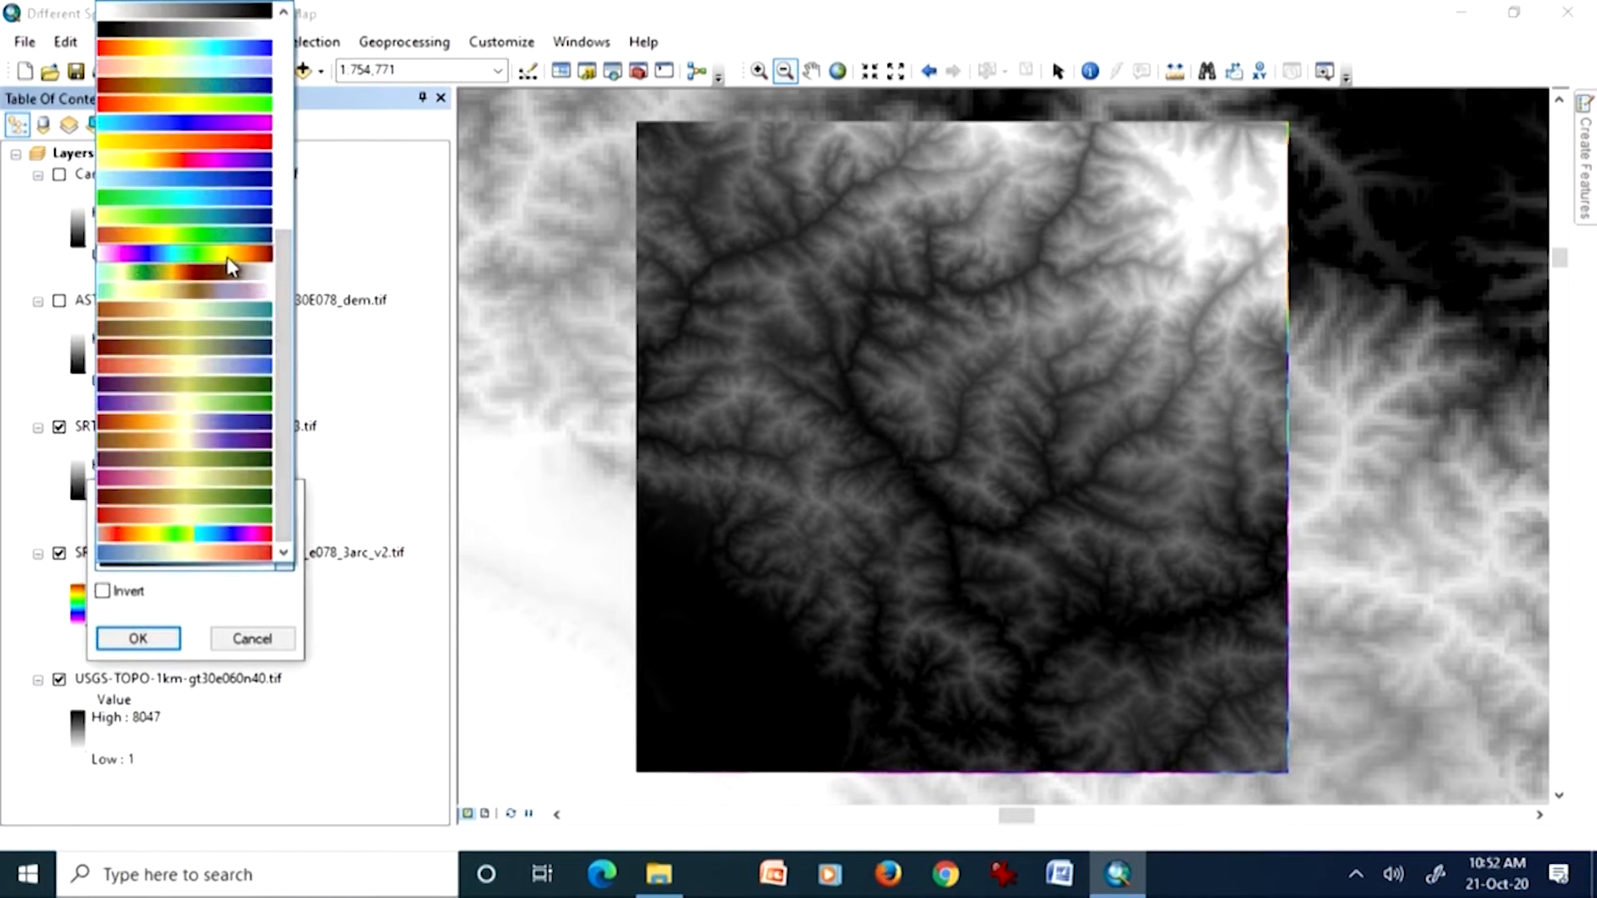
click(228, 257)
click(158, 638)
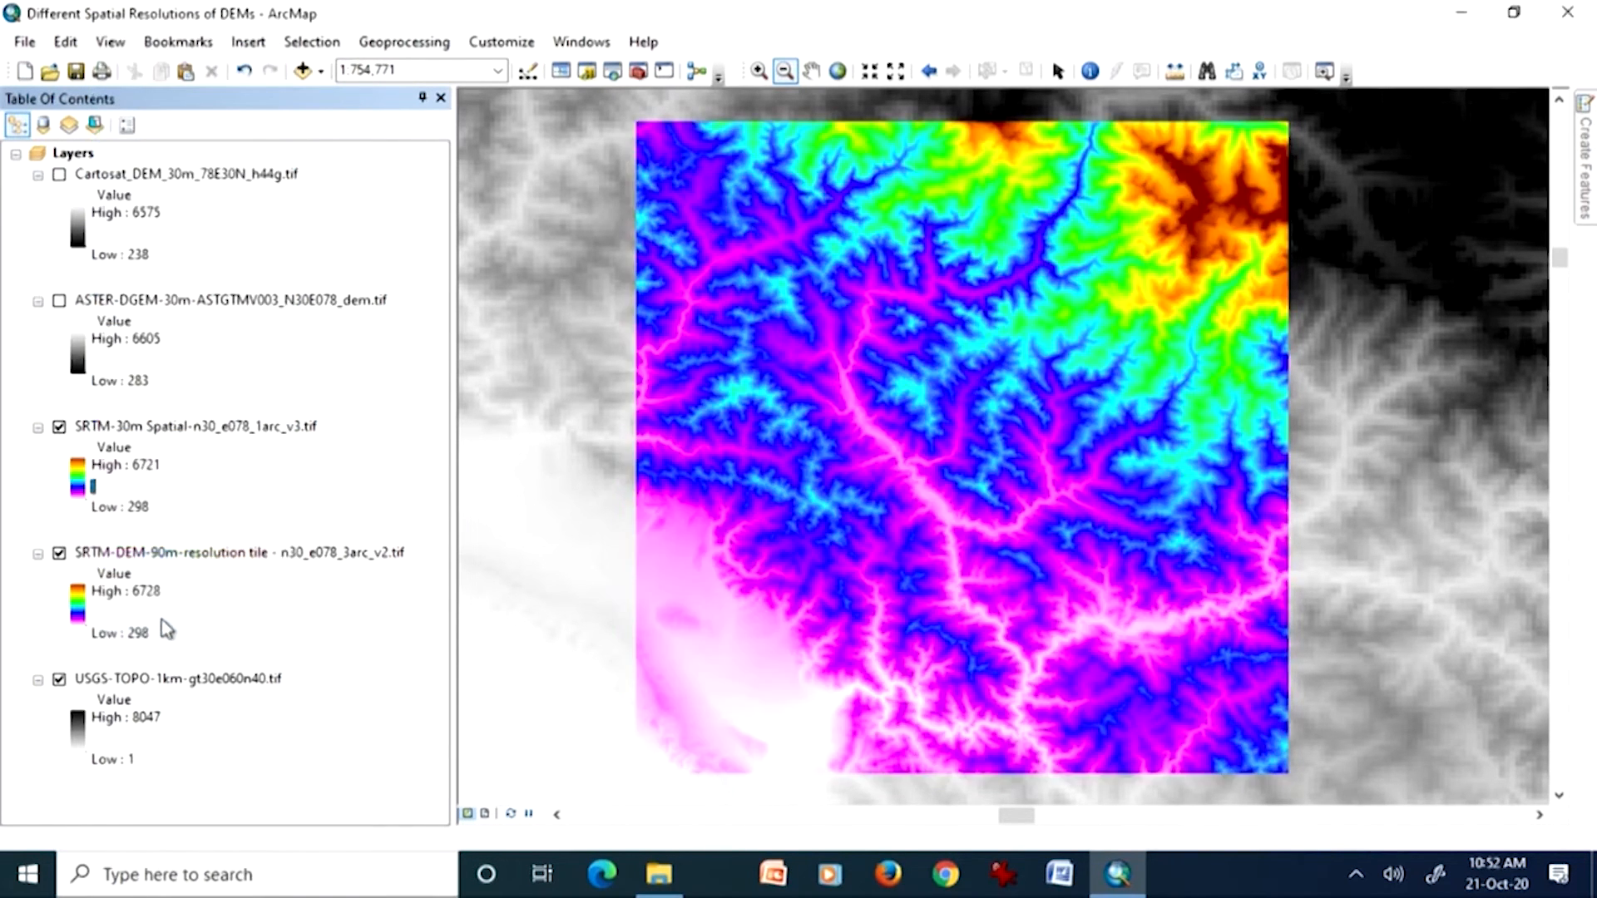
Step: Hide the USGS-TOPO-1km layer and zoom in on the valleys in the south-central part of the tile
click(59, 680)
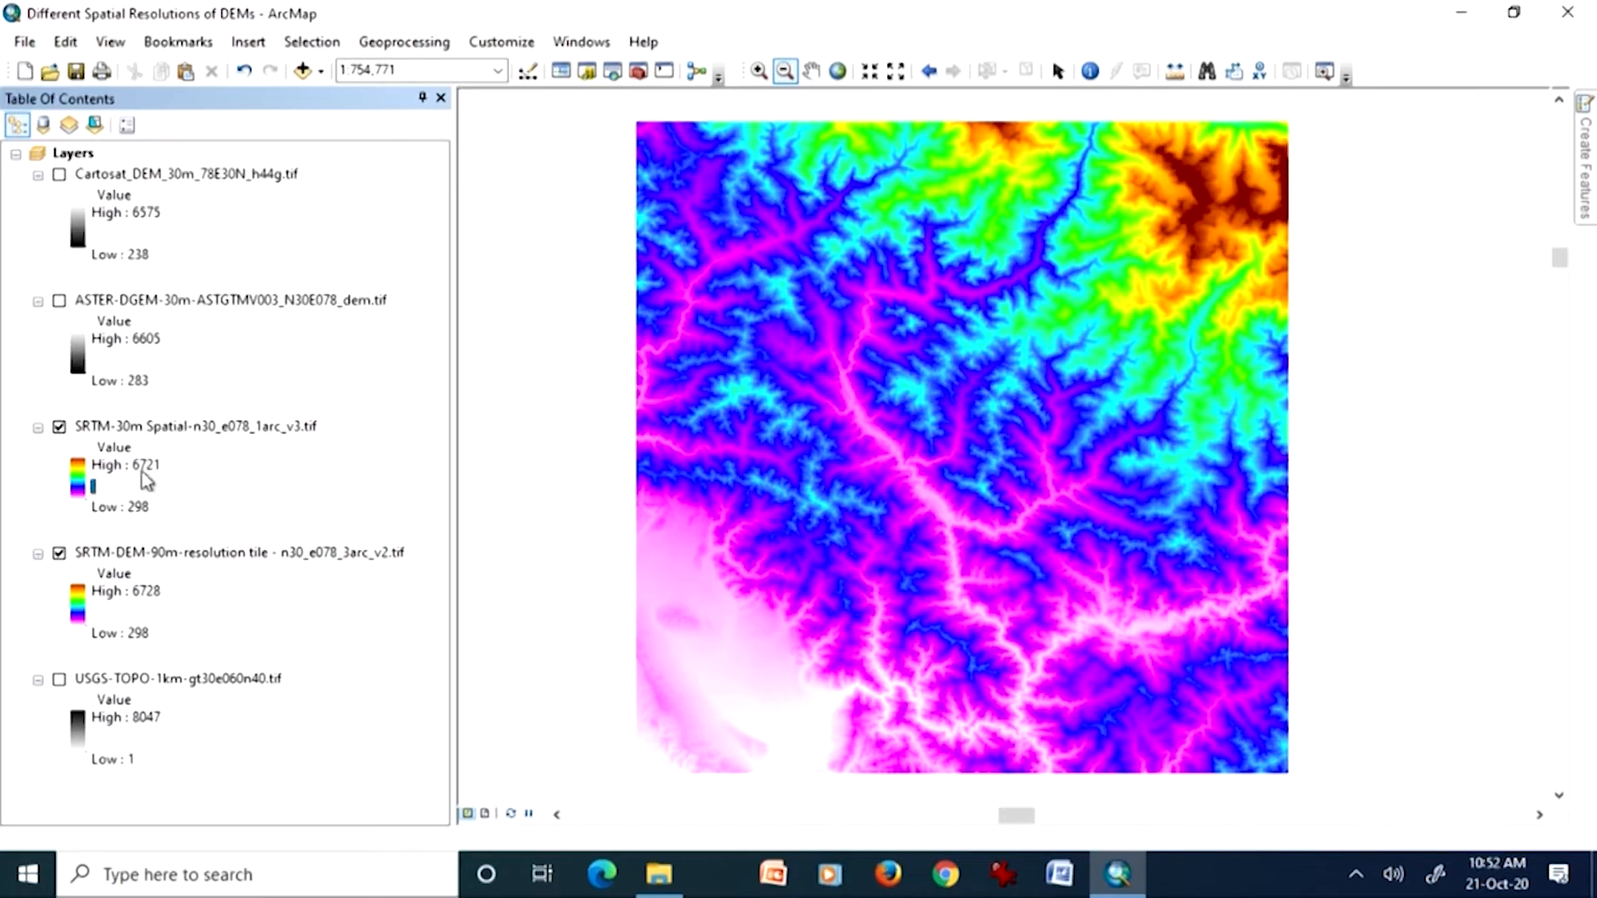
click(759, 70)
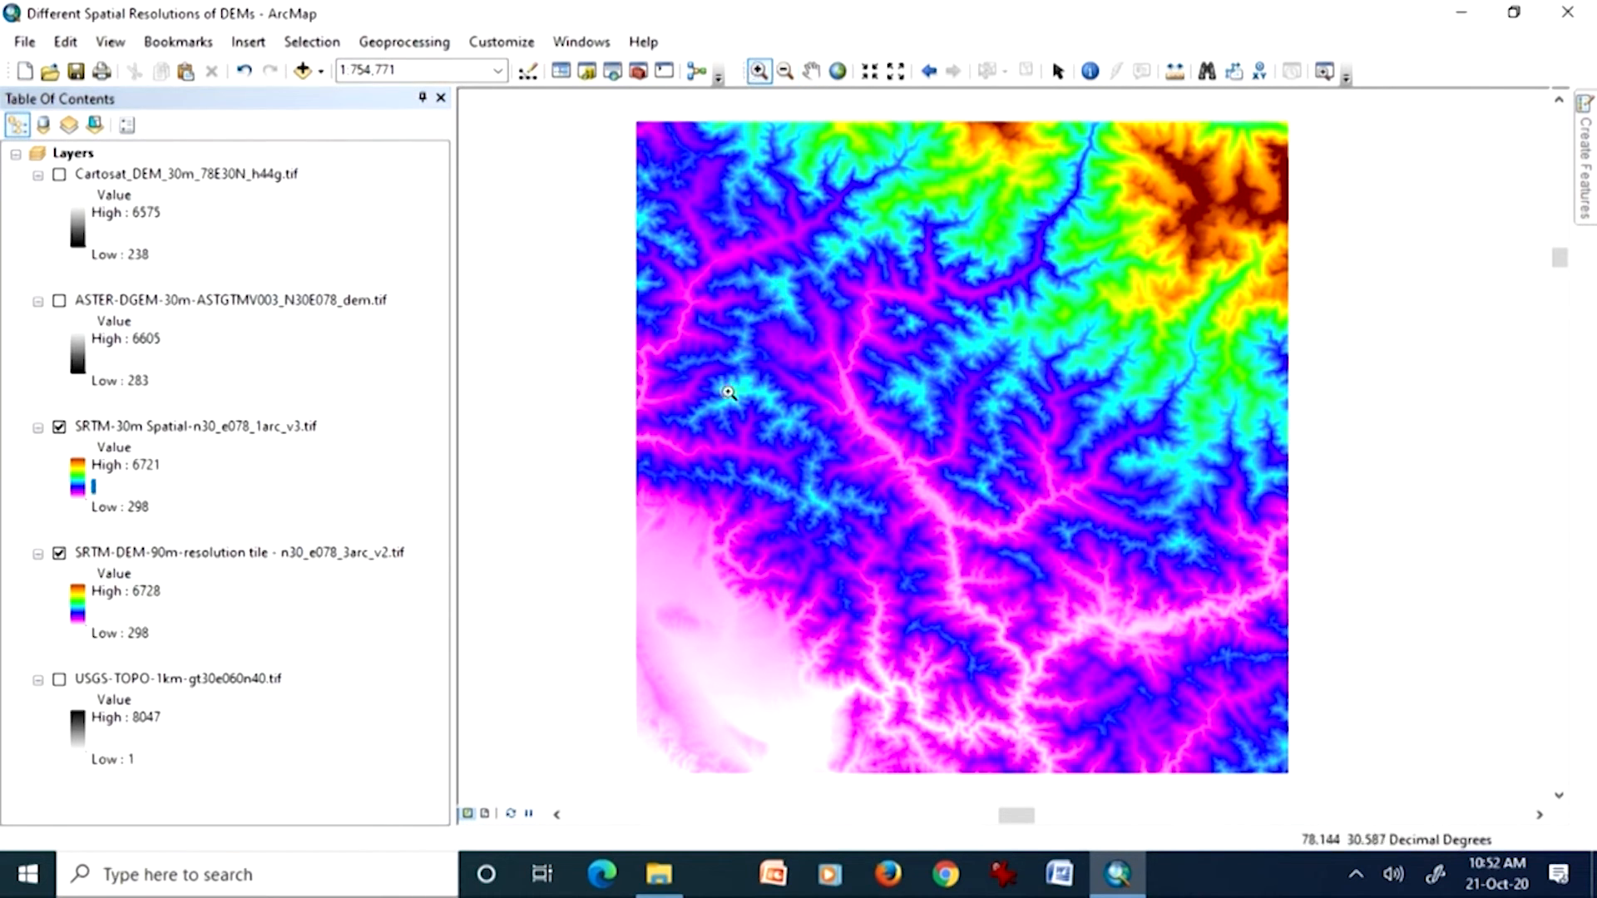
drag(862, 616, 980, 751)
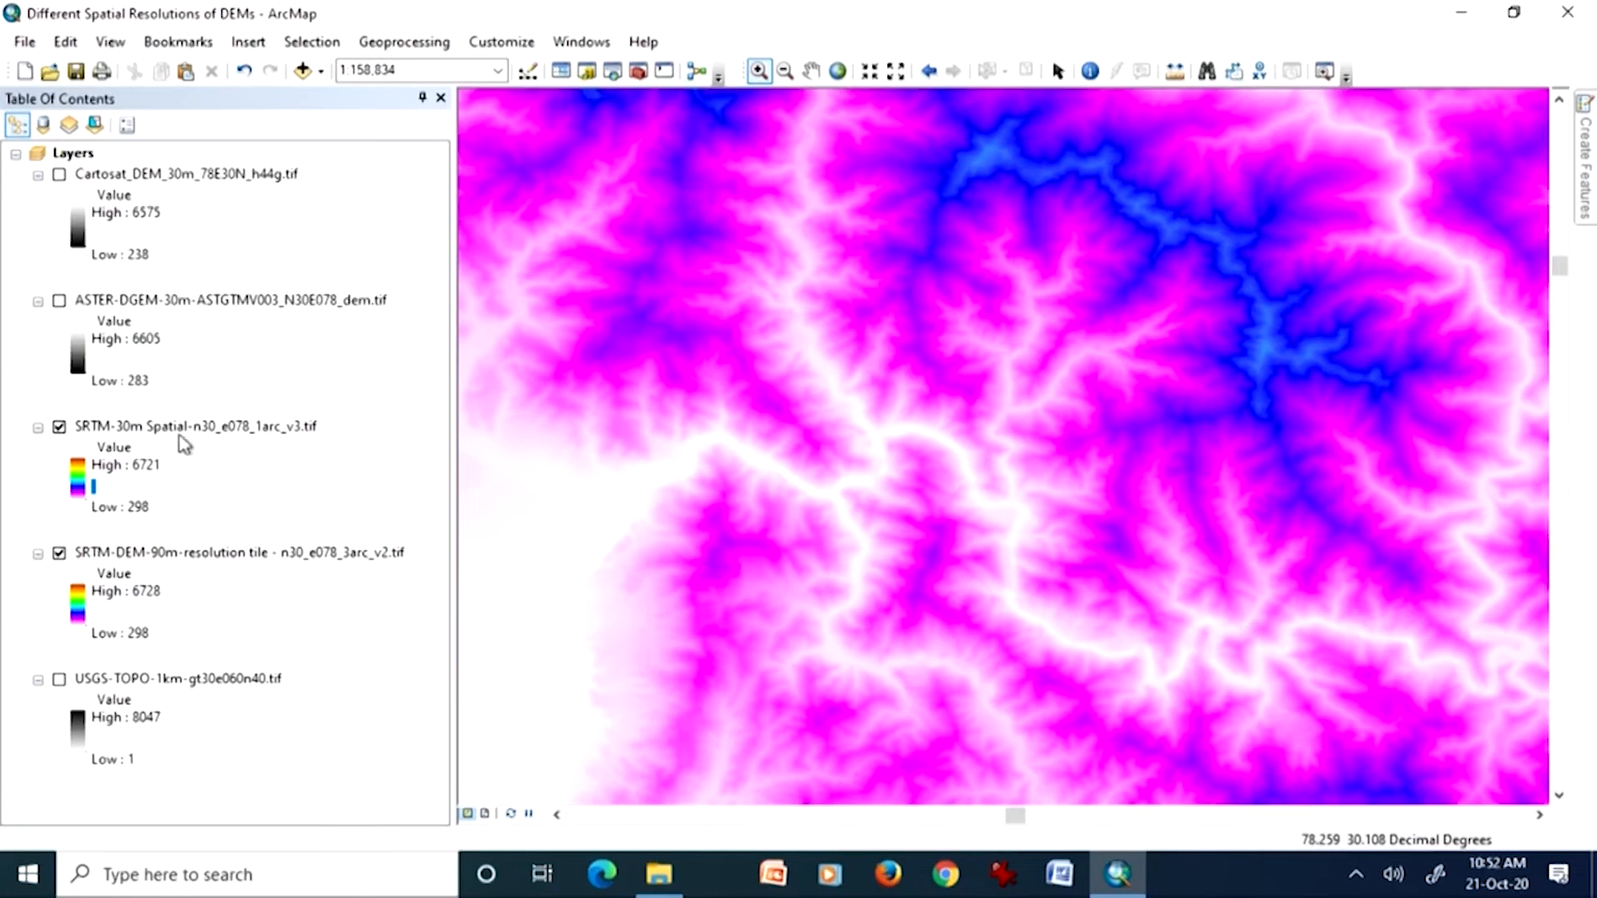
Step: Compare the 30 m and 90 m SRTM terrain by toggling the SRTM-30m layer, including on a closer view of the ridge
click(59, 428)
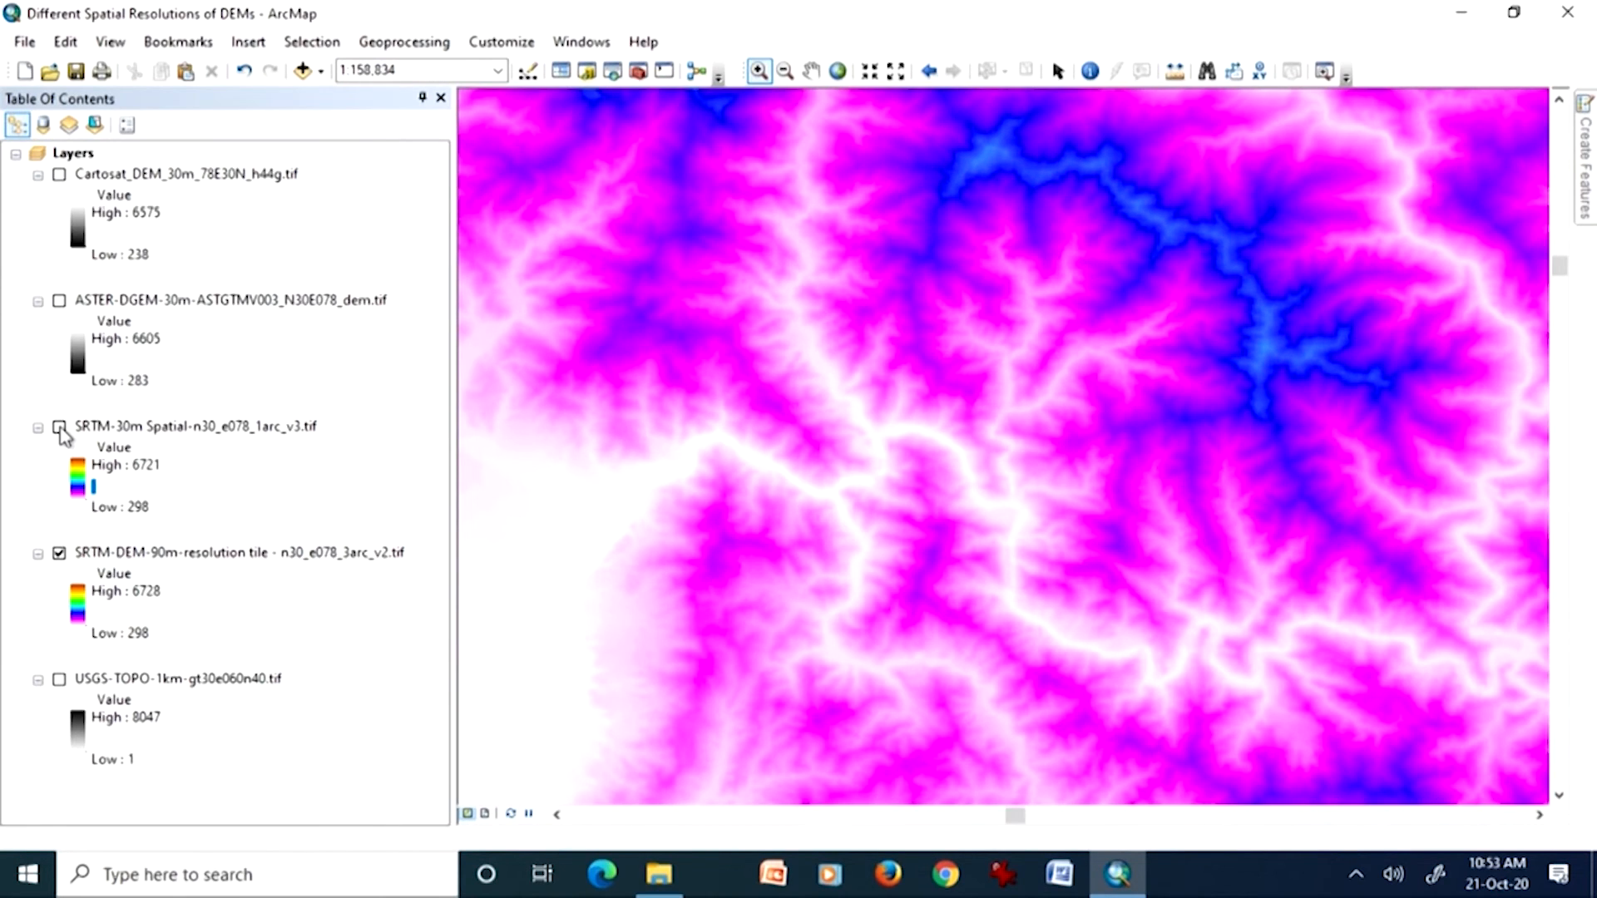
click(59, 427)
click(59, 428)
drag(537, 450, 926, 684)
click(59, 428)
click(58, 429)
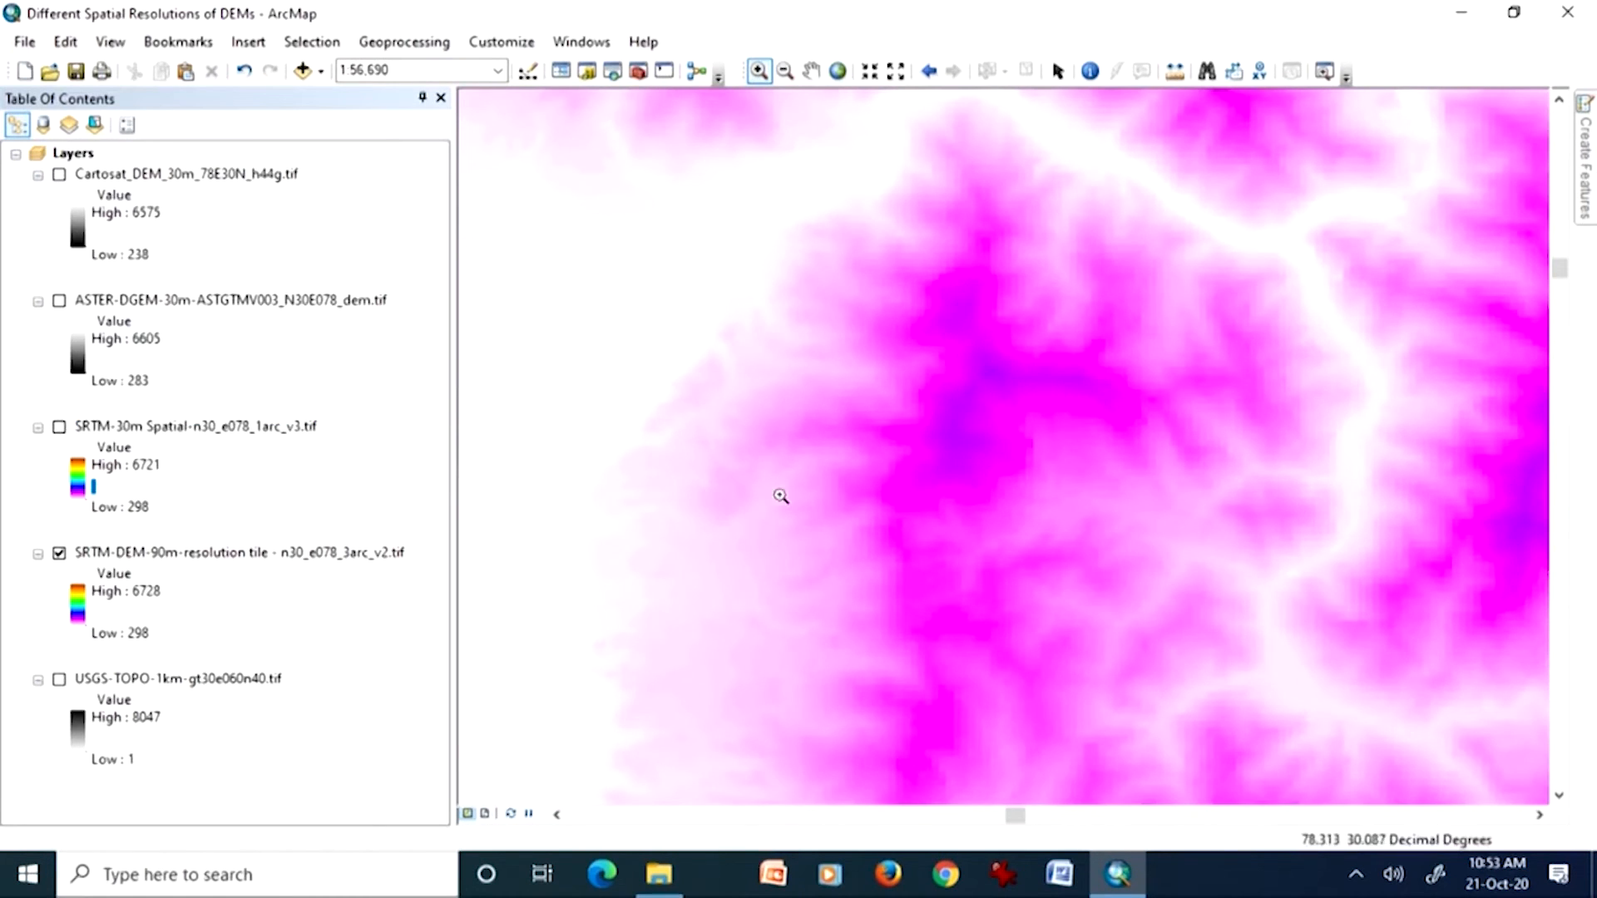
Step: Magnify the ridge to cell level, toggling the SRTM-30m layer to compare its cells with the 90 m cells
drag(861, 396, 1085, 580)
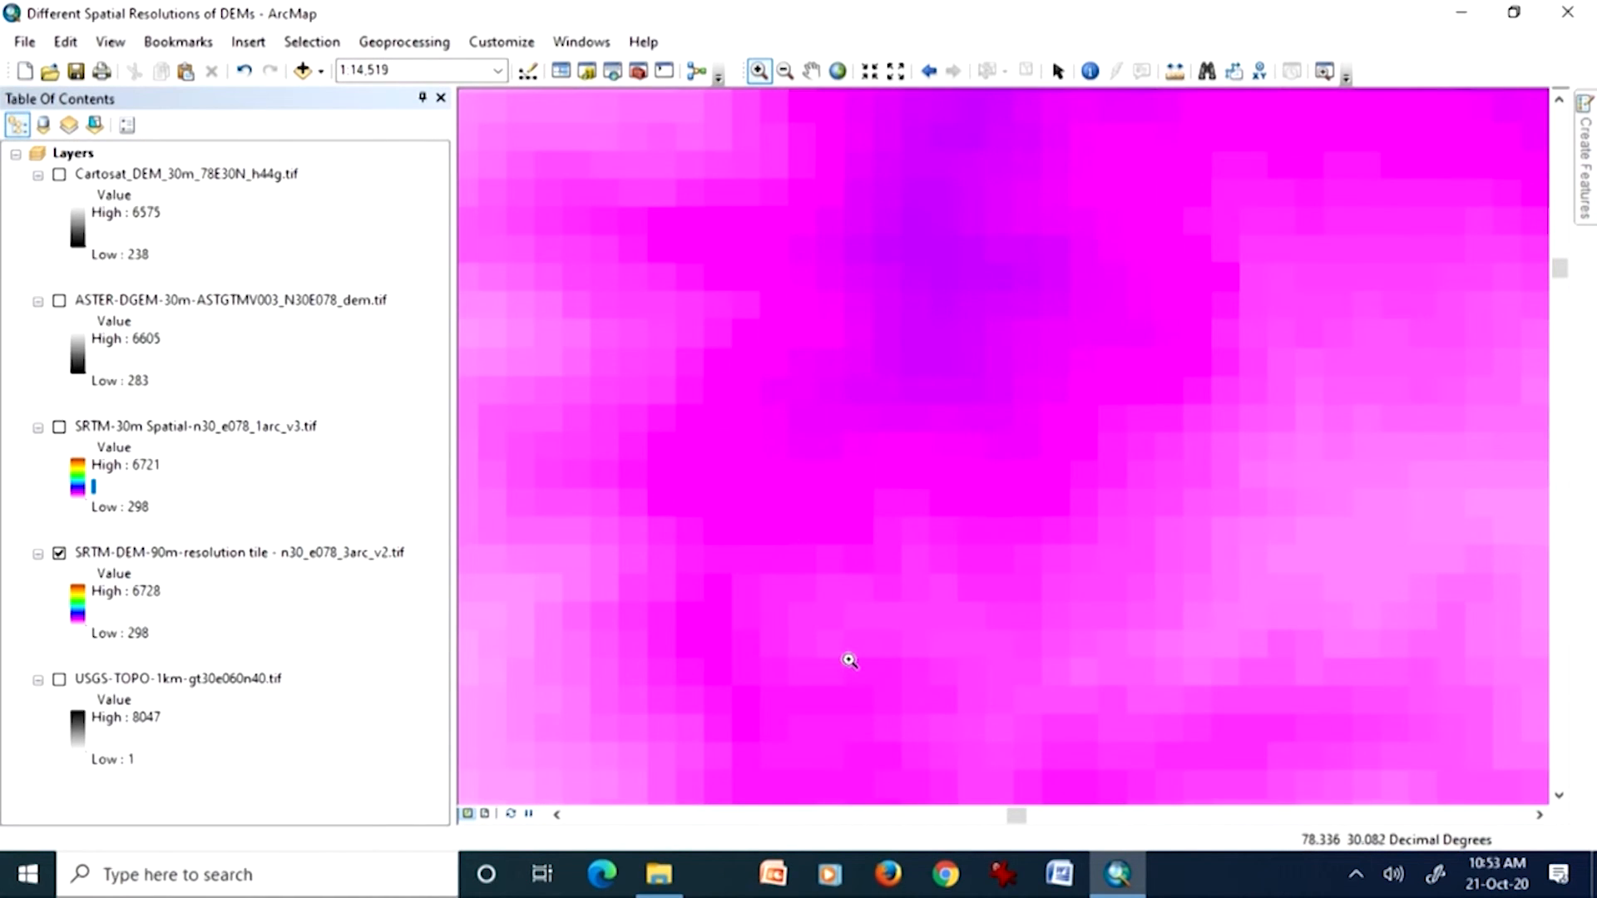
click(59, 428)
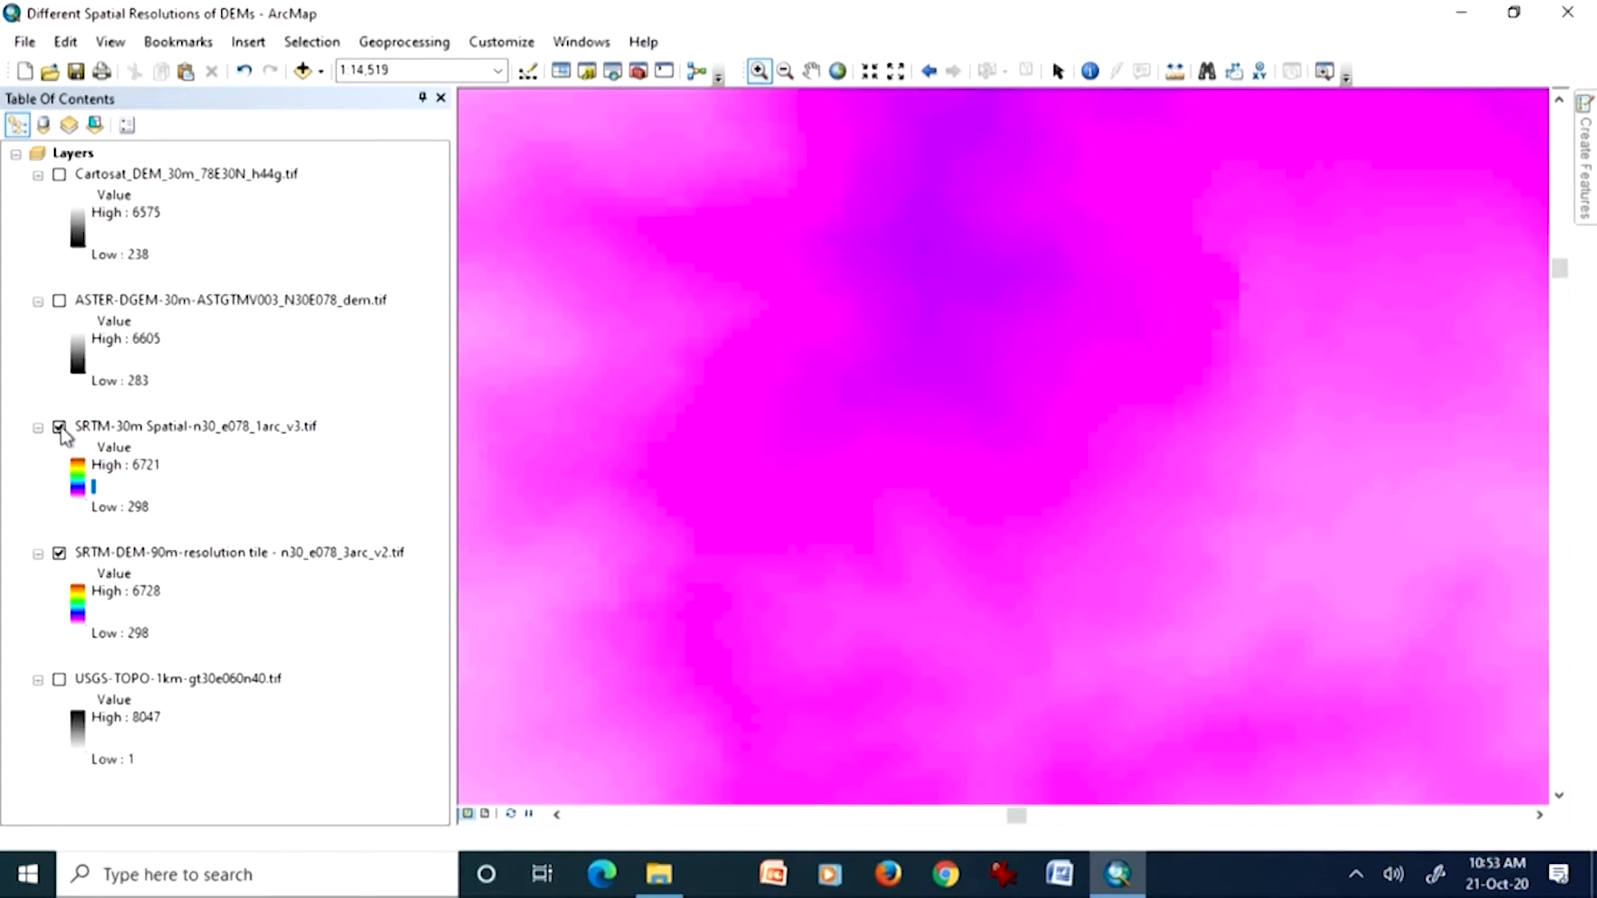
click(59, 428)
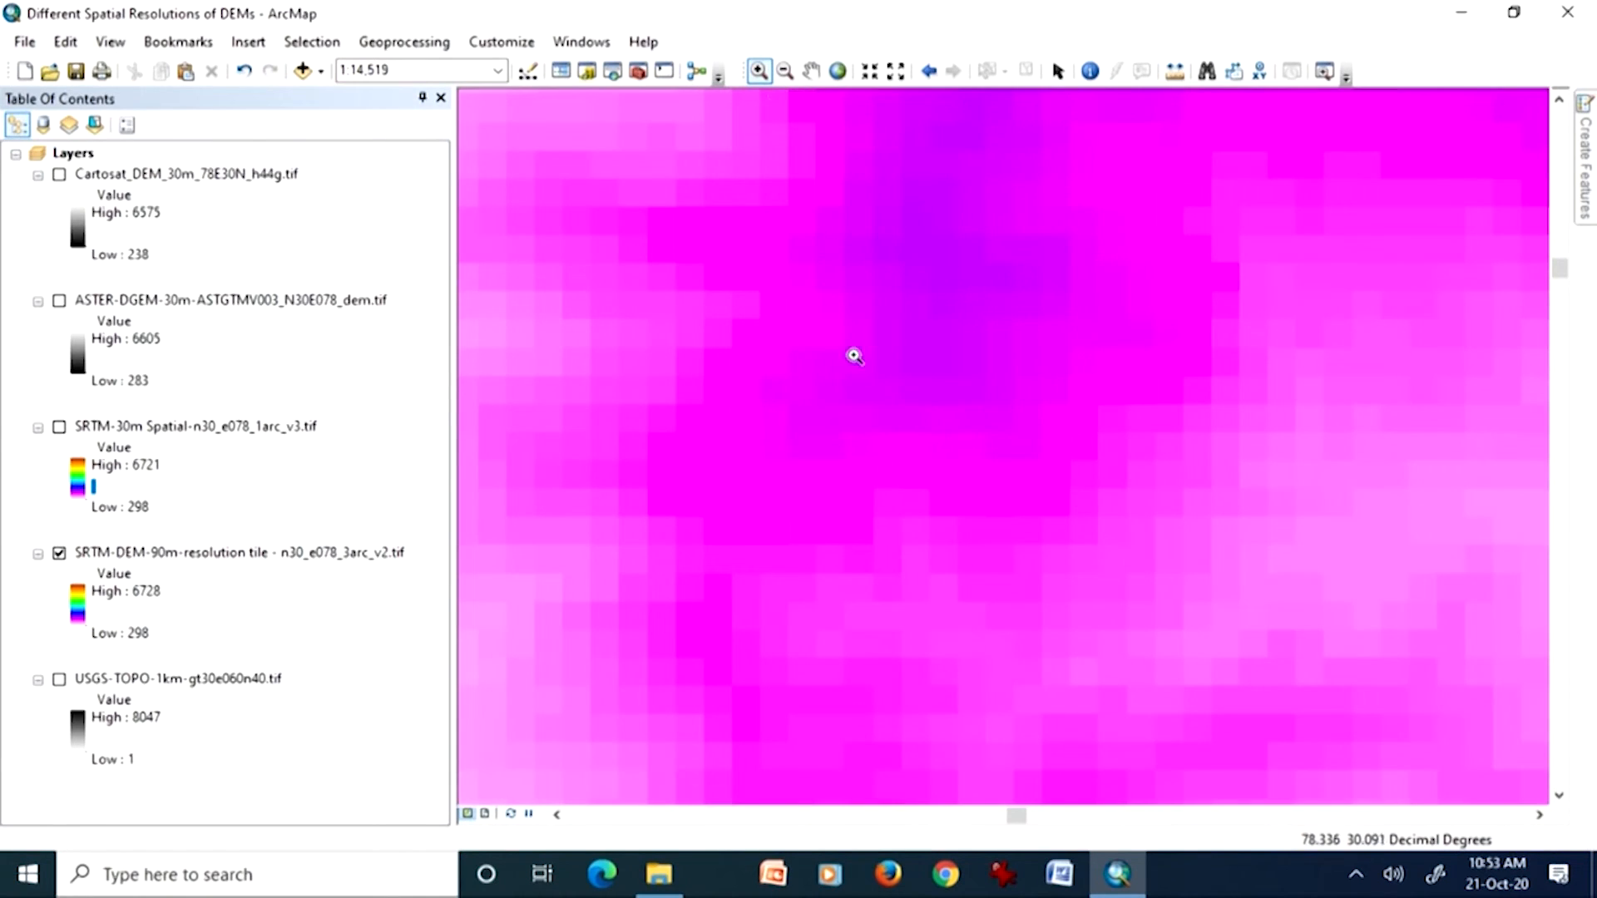
drag(649, 343, 1176, 684)
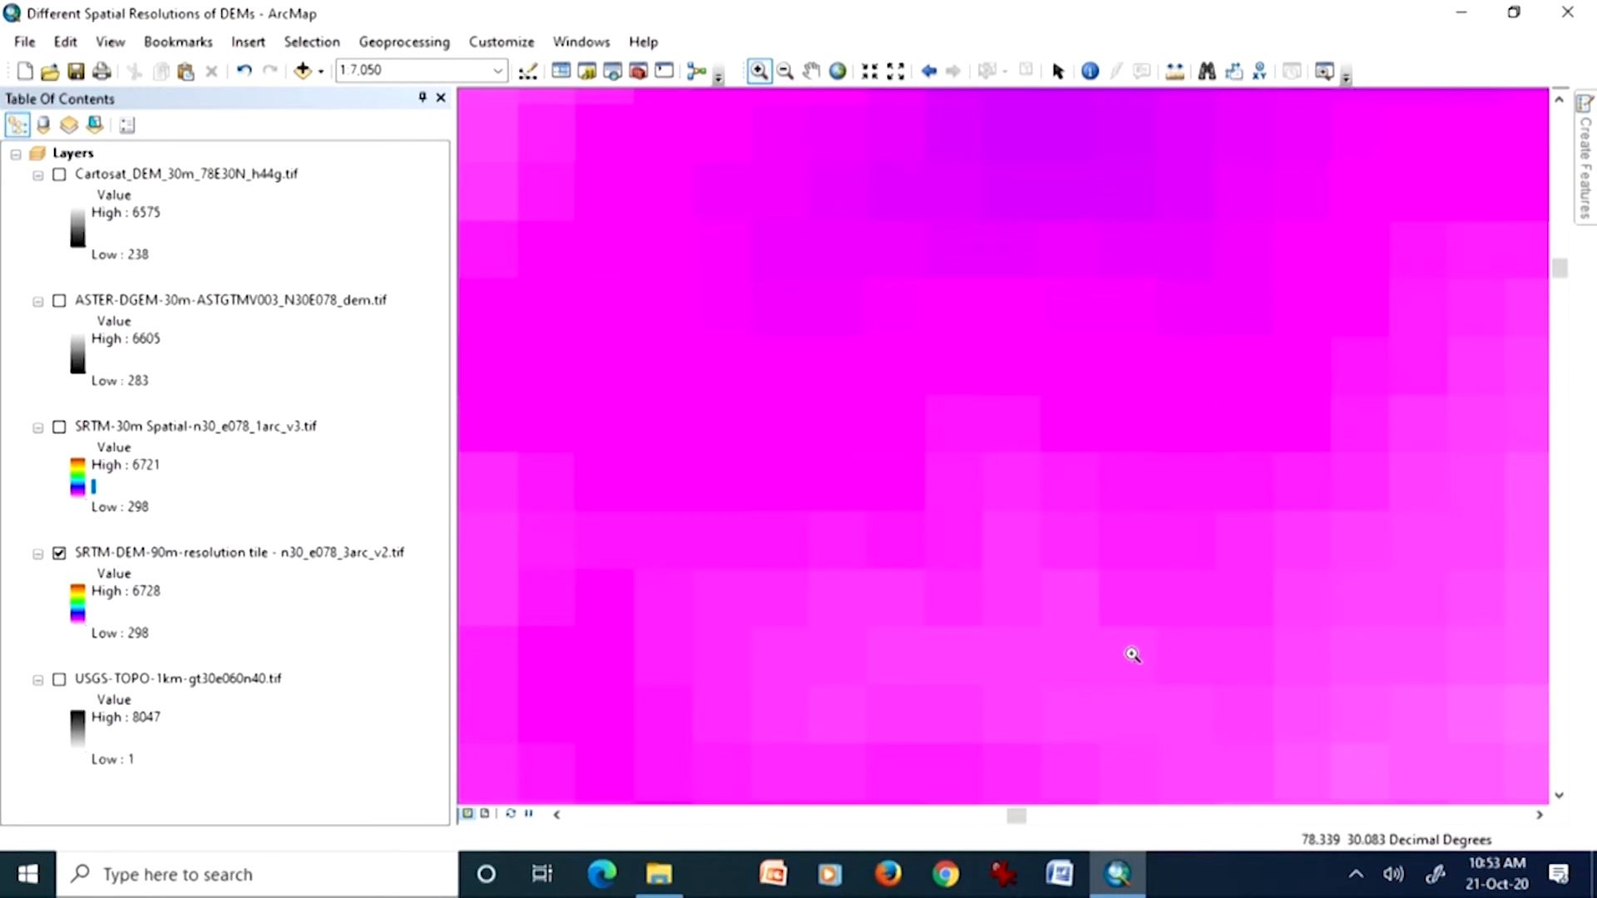
Step: Zoom out to 1:10,000 and toggle the SRTM-30m layer again to compare its detail with the 90 m DEM
click(784, 70)
click(889, 393)
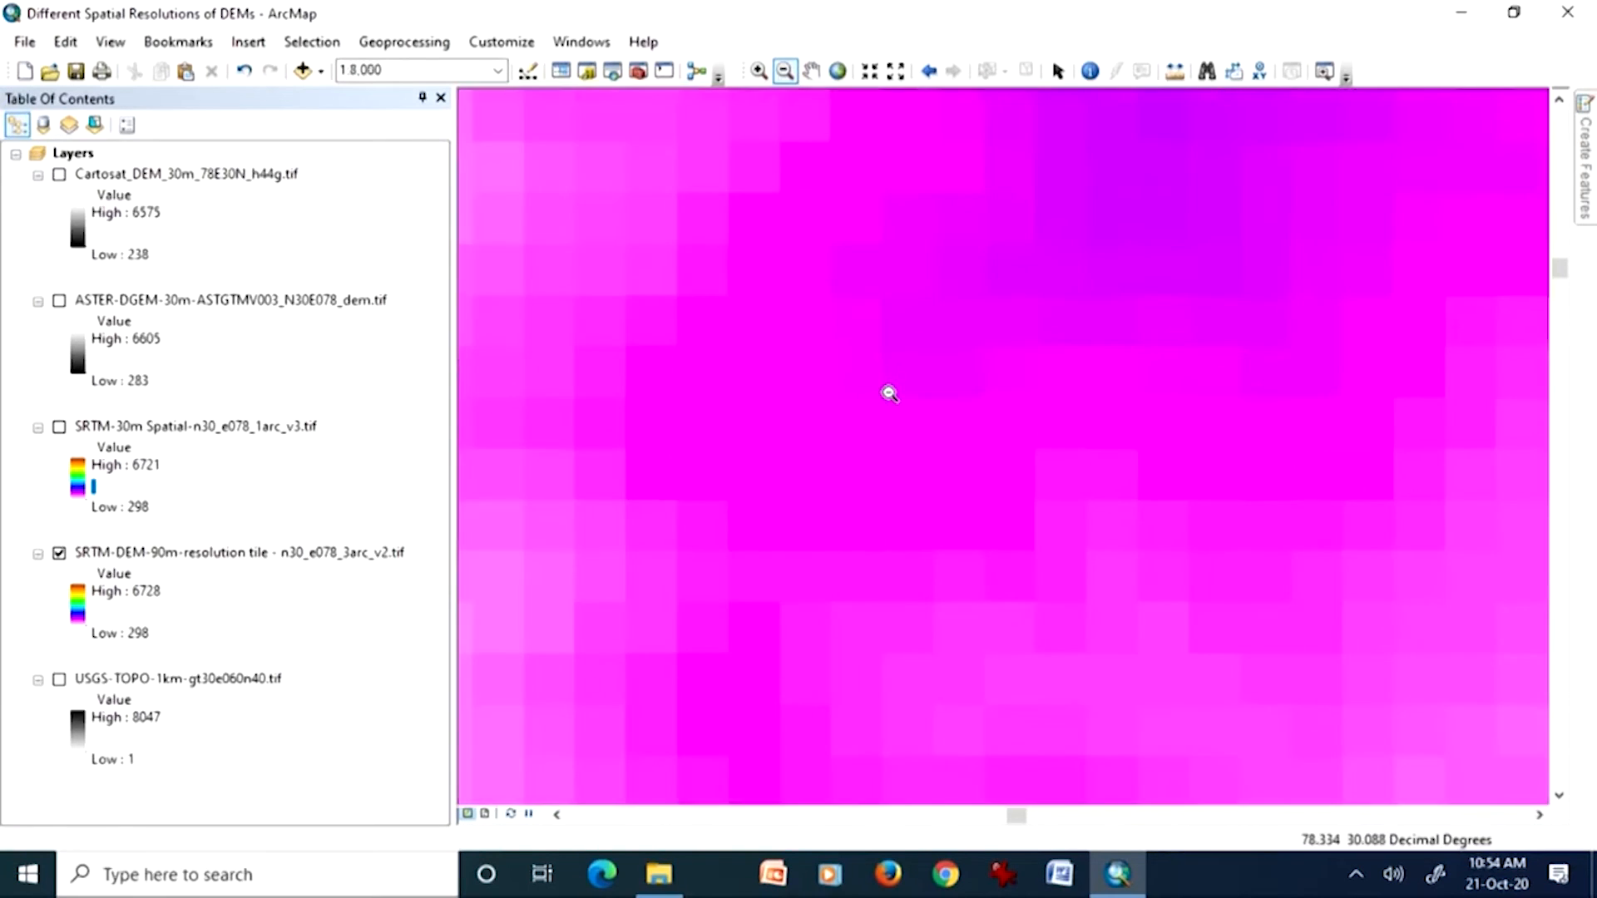
click(59, 429)
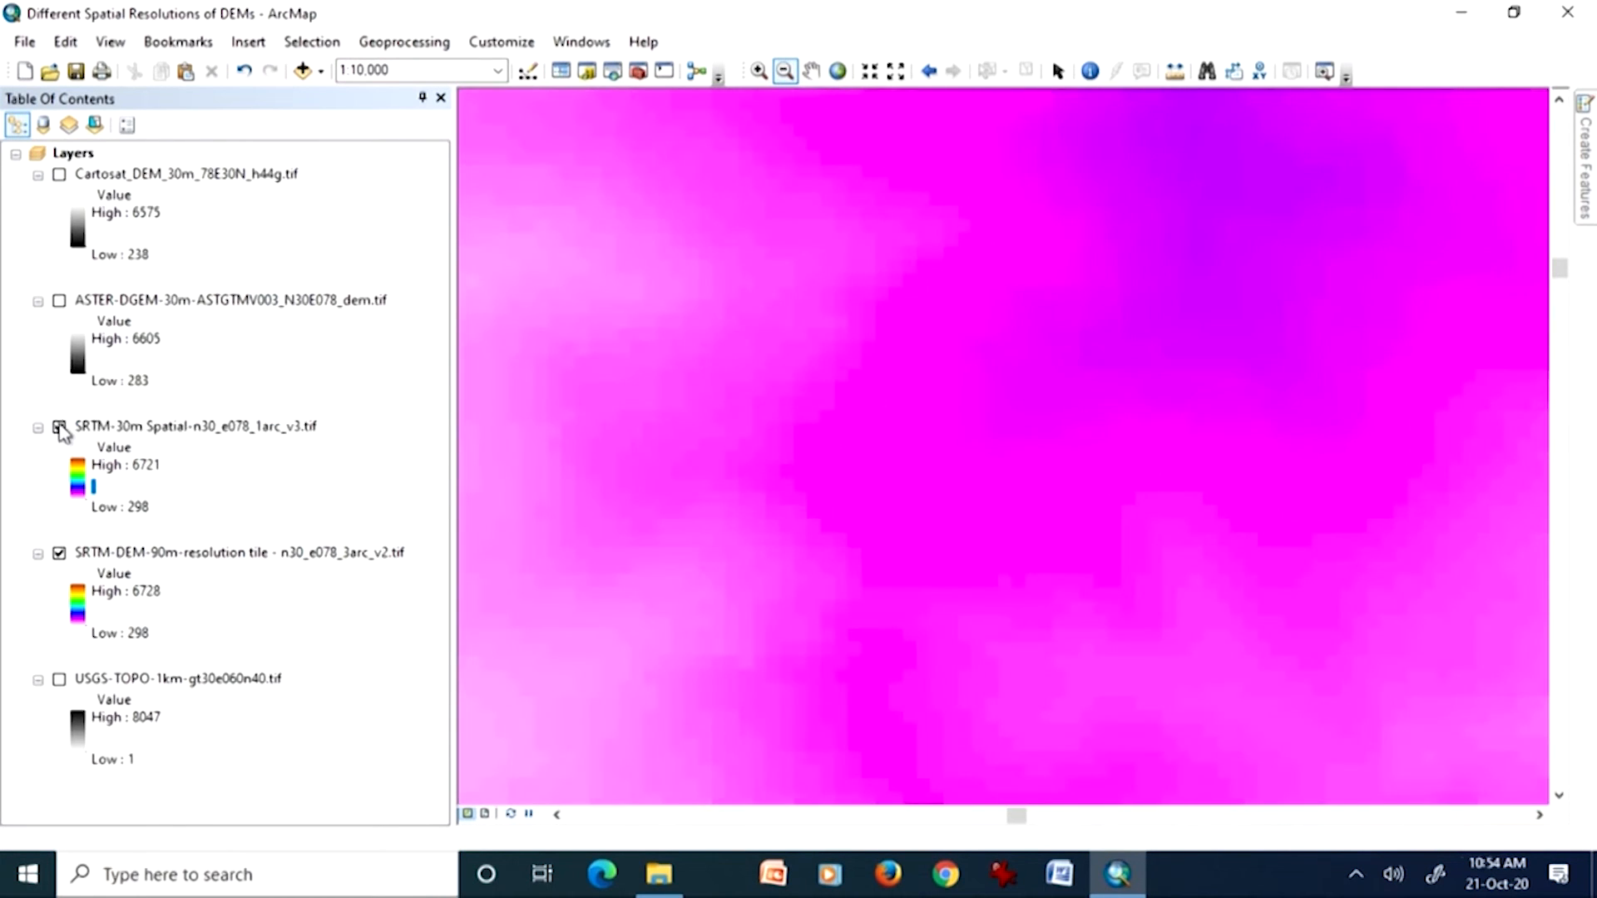
click(59, 428)
click(59, 429)
Step: Show the full extent of the SRTM-30m Spatial layer and hide the SRTM-DEM-90m layer
right_click(177, 431)
click(249, 555)
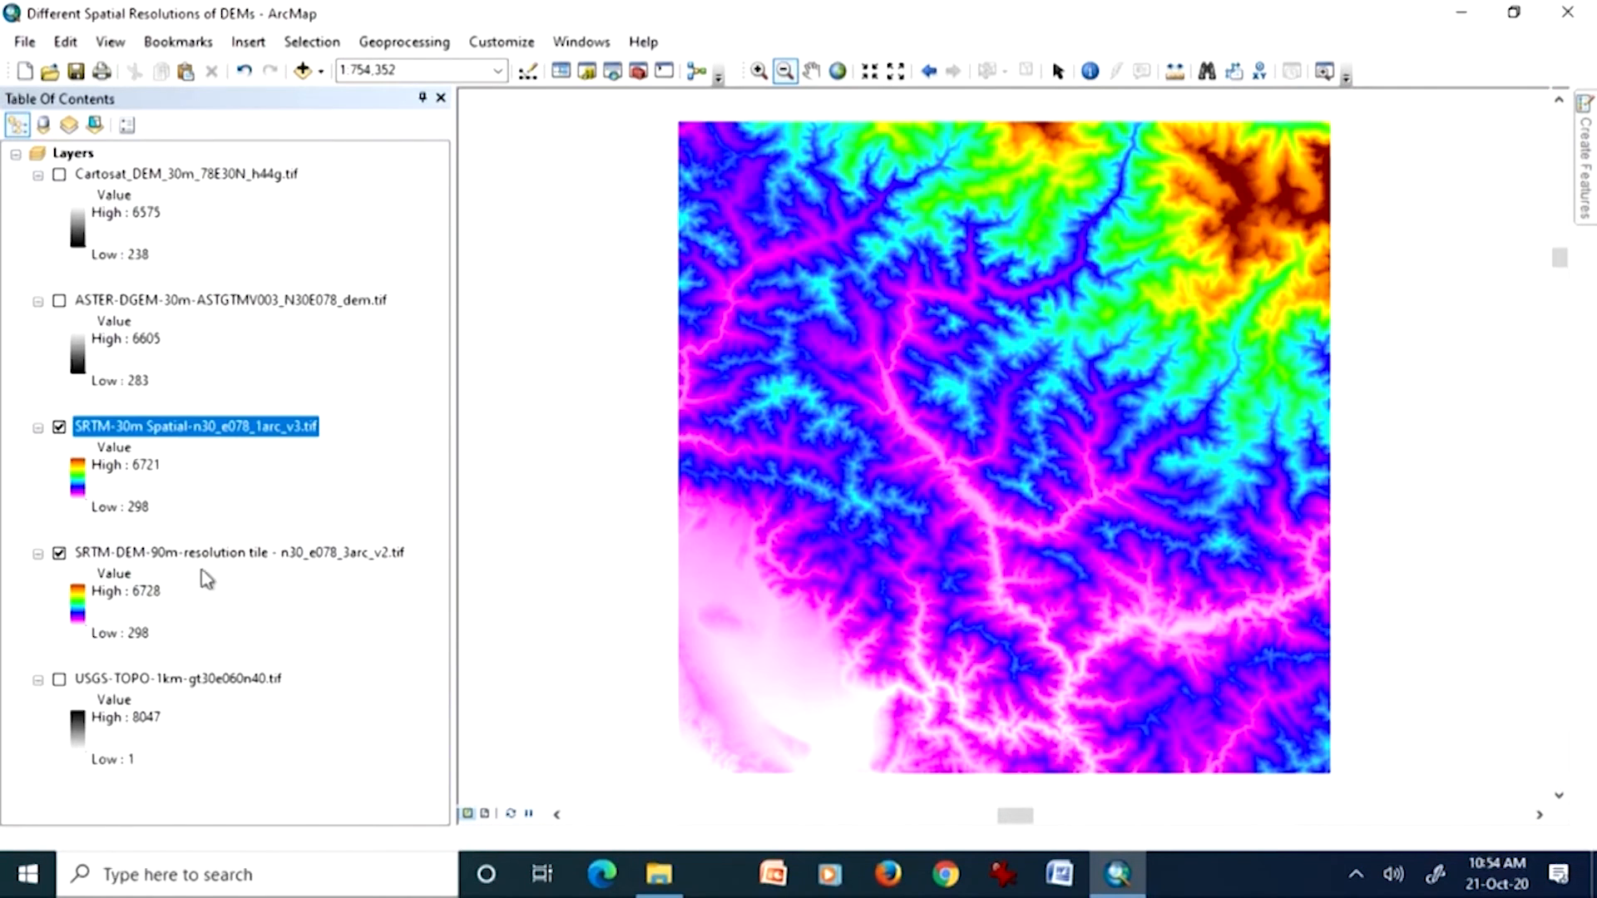
click(60, 556)
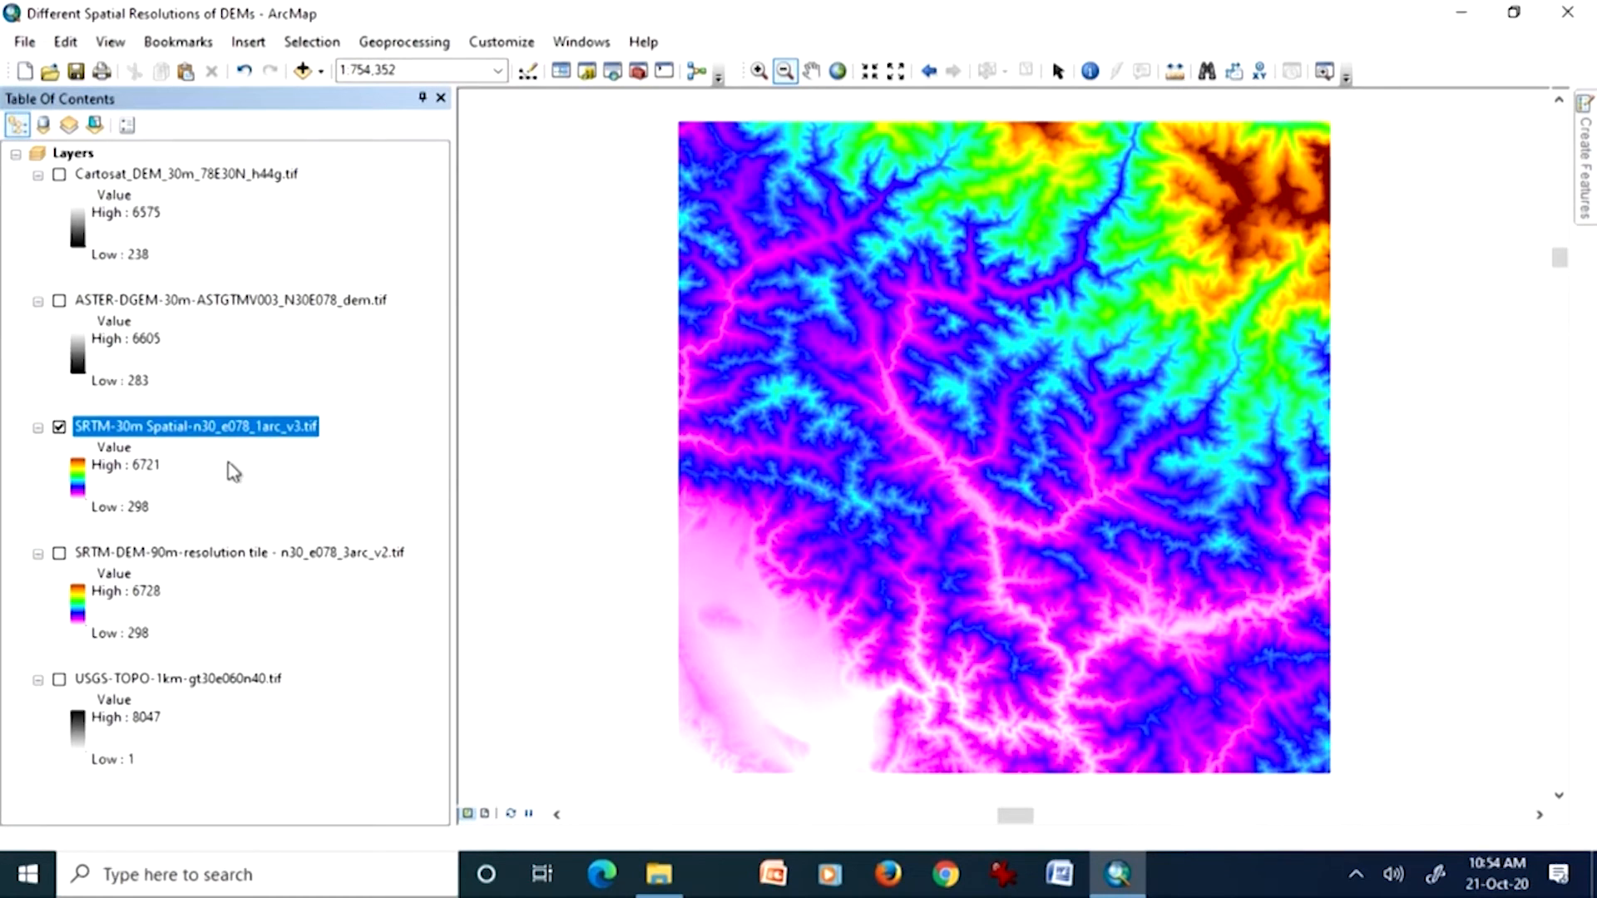
Step: Display the ASTER and Cartosat 30 m layers, then switch them off and on to compare the two
click(59, 303)
click(59, 175)
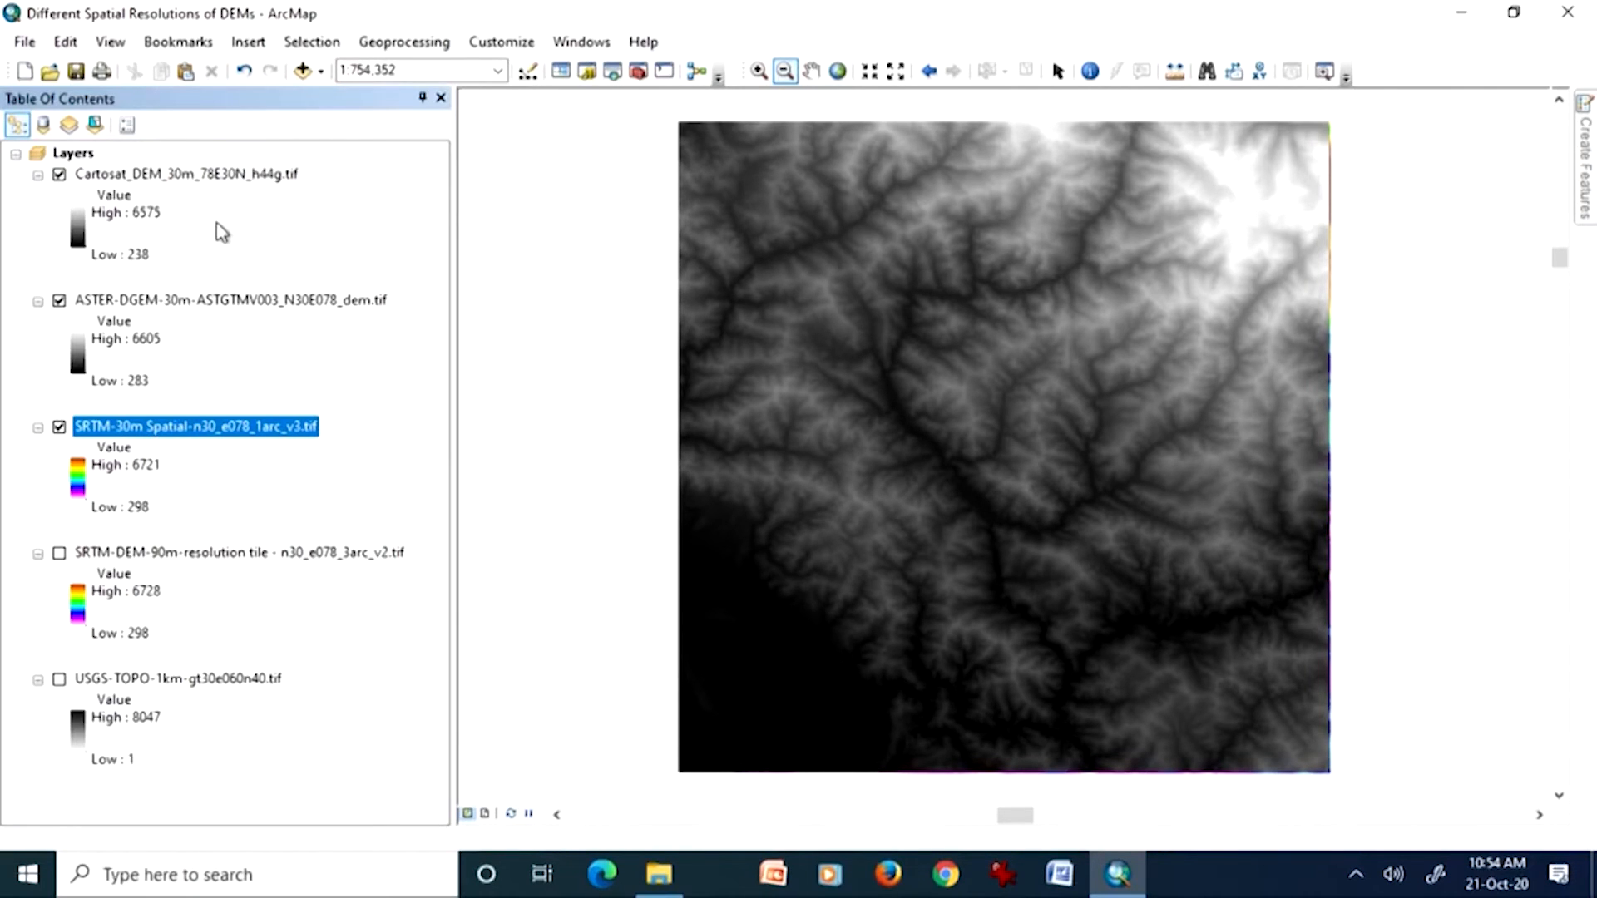
click(59, 176)
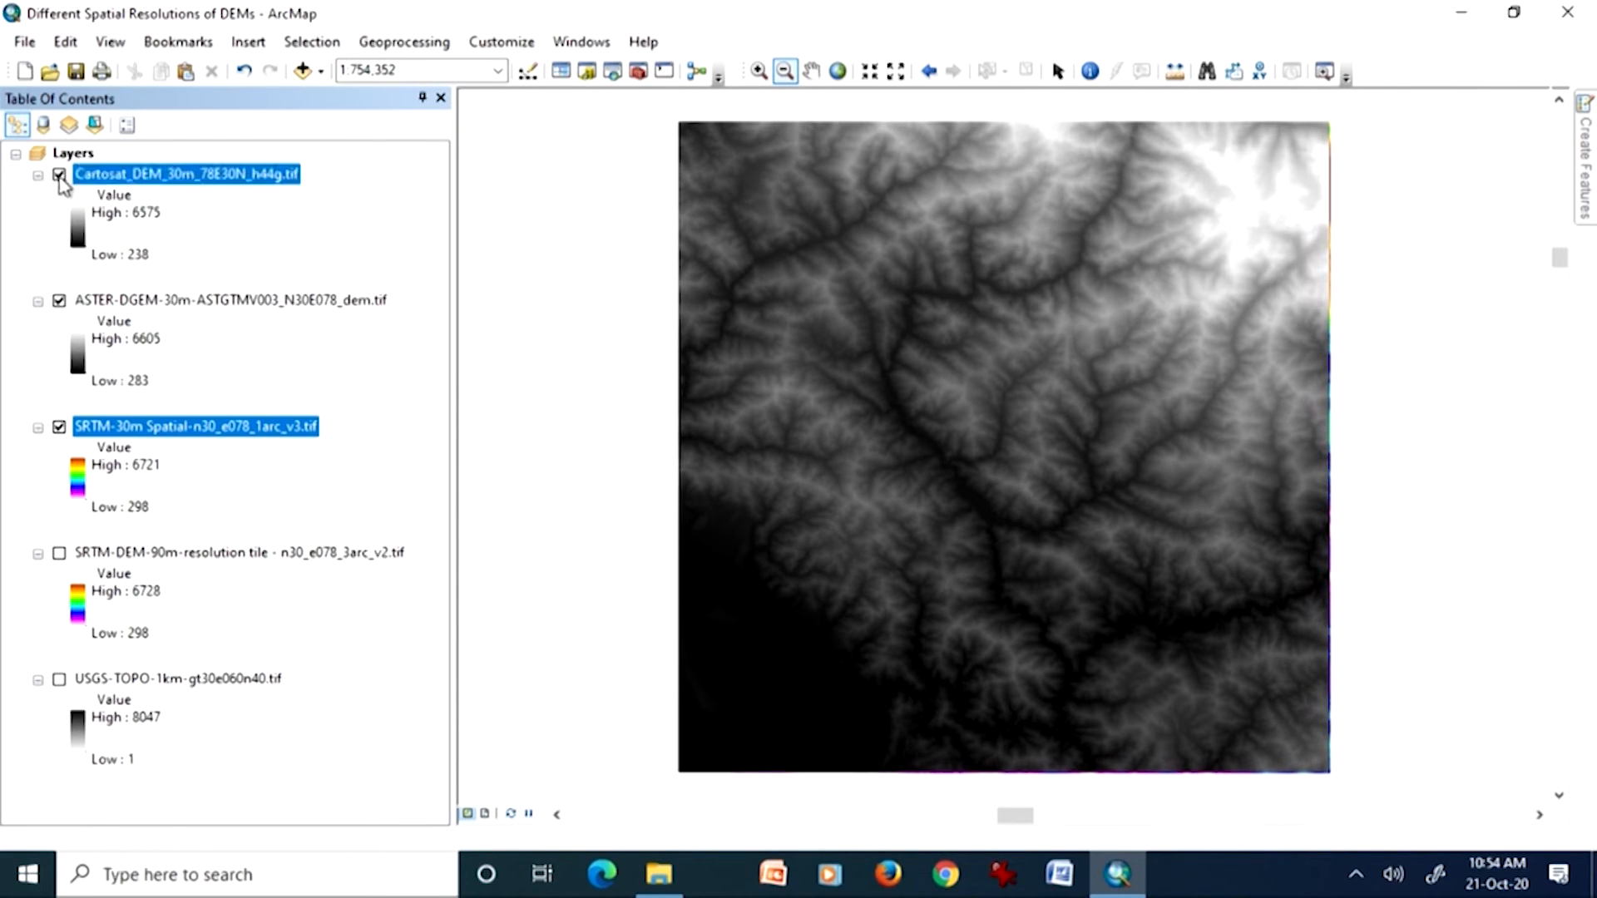
click(59, 300)
click(59, 300)
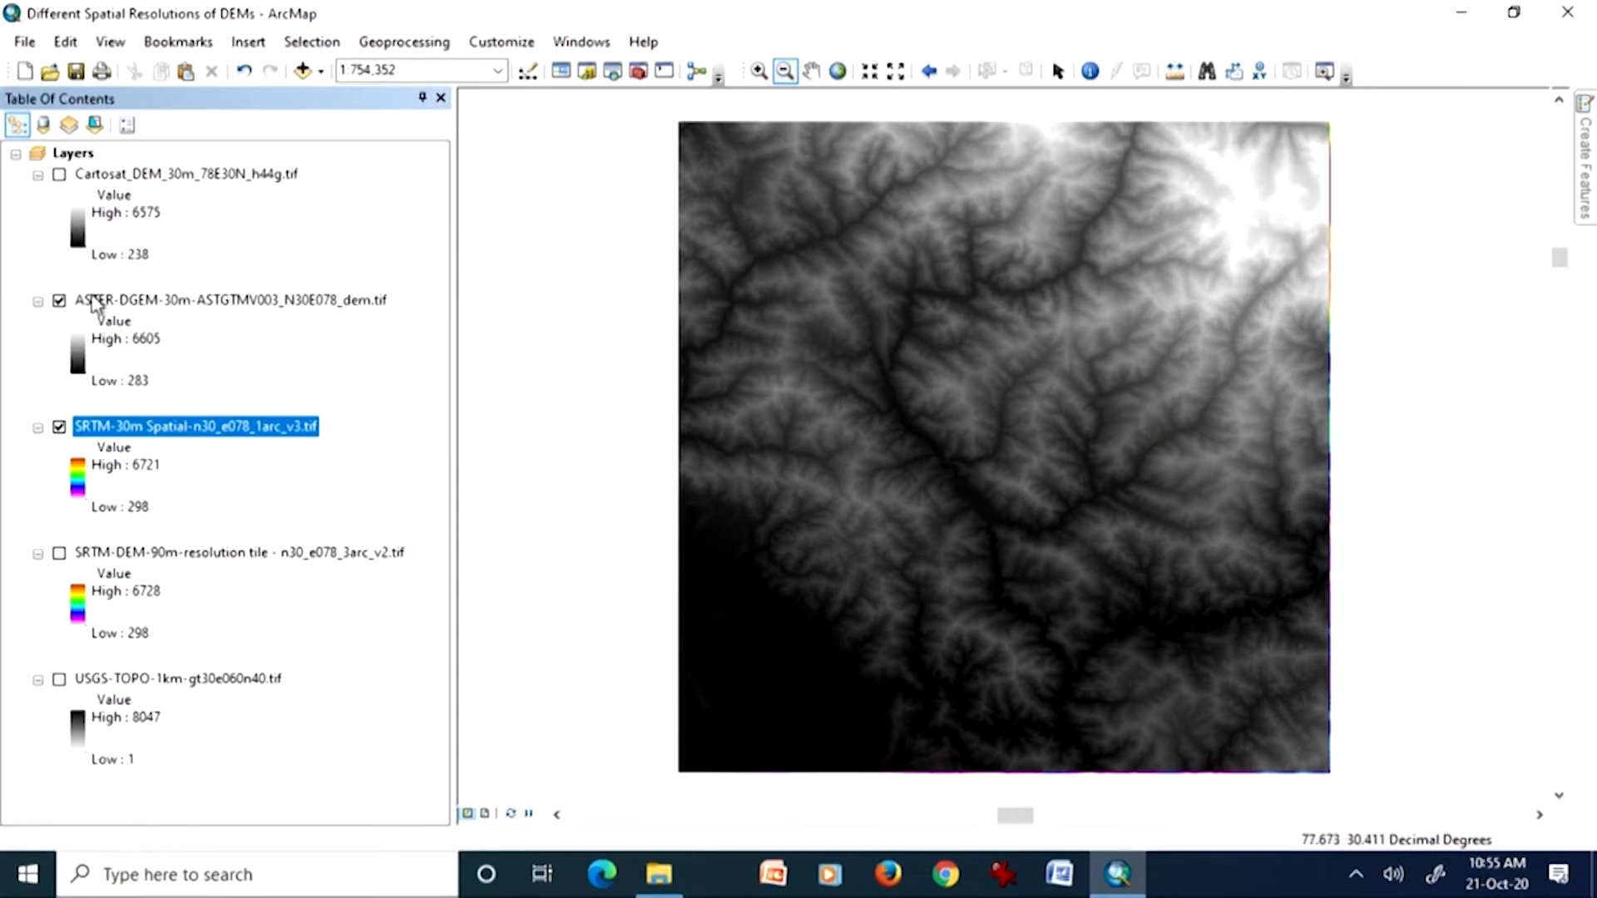
Step: Compare the Cartosat, ASTER and SRTM 30 m DEMs by toggling the upper two layers, leaving both displayed
click(59, 175)
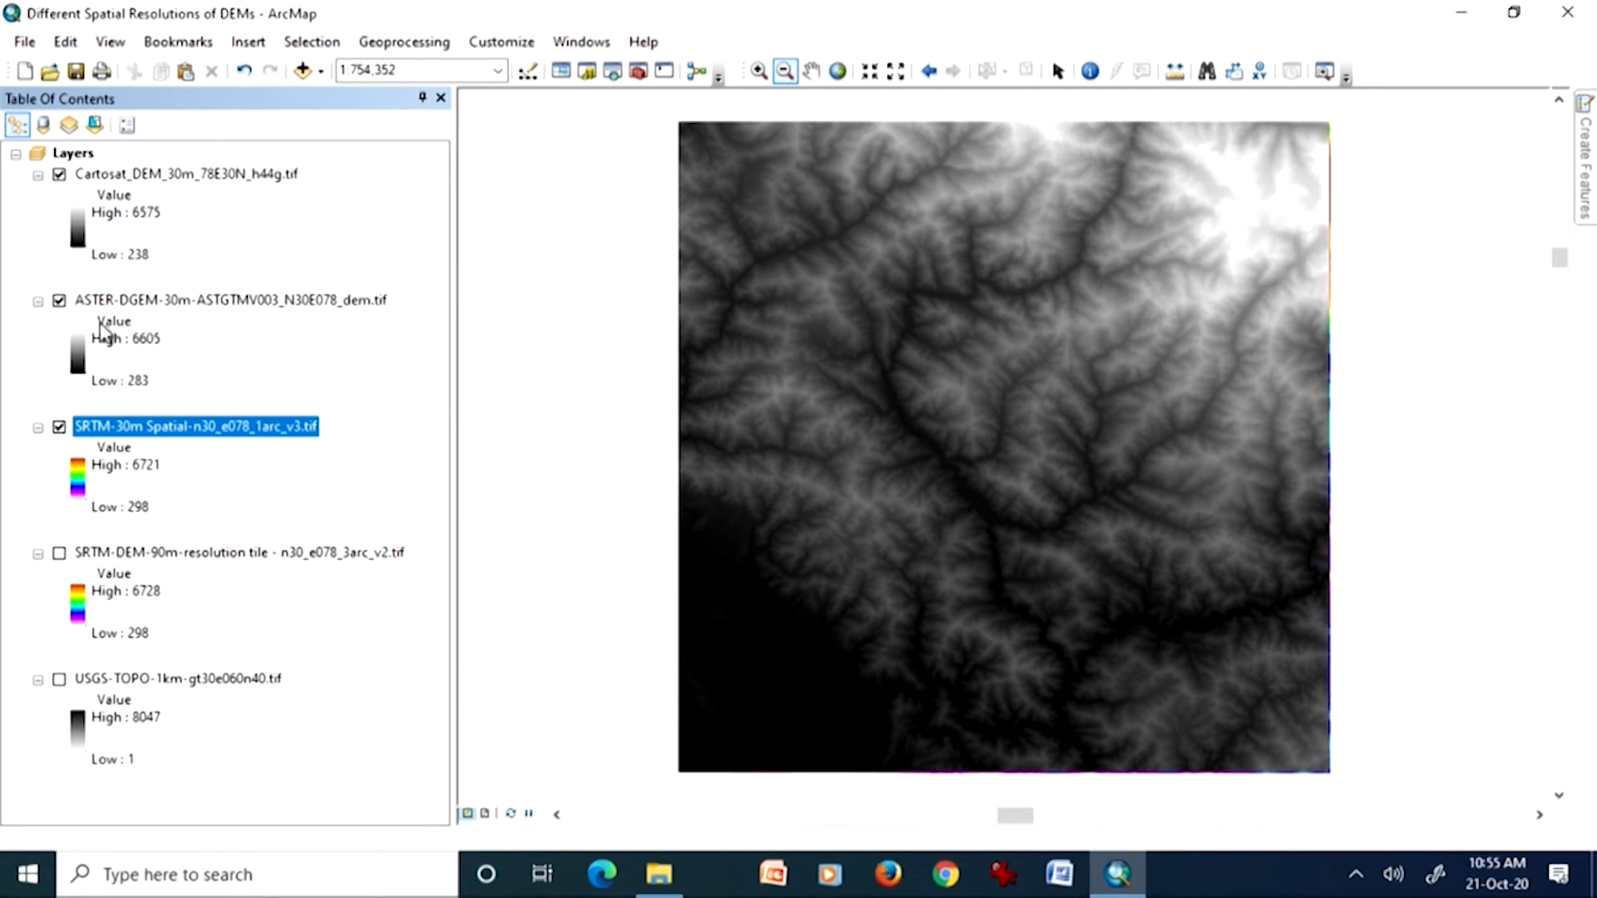
click(59, 302)
click(59, 174)
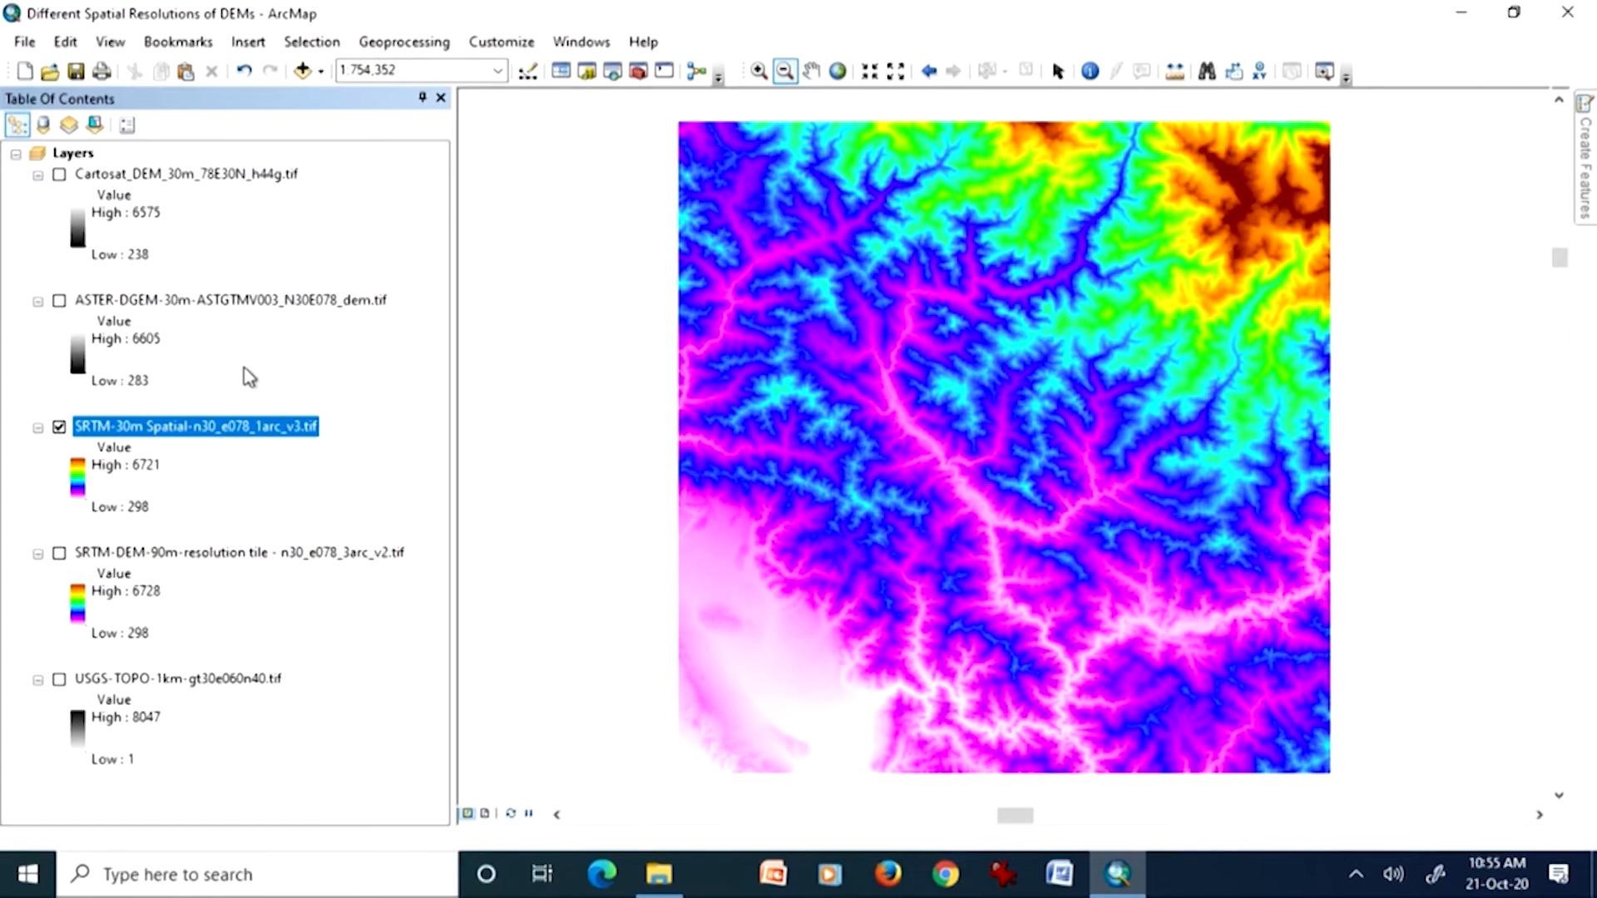
click(59, 302)
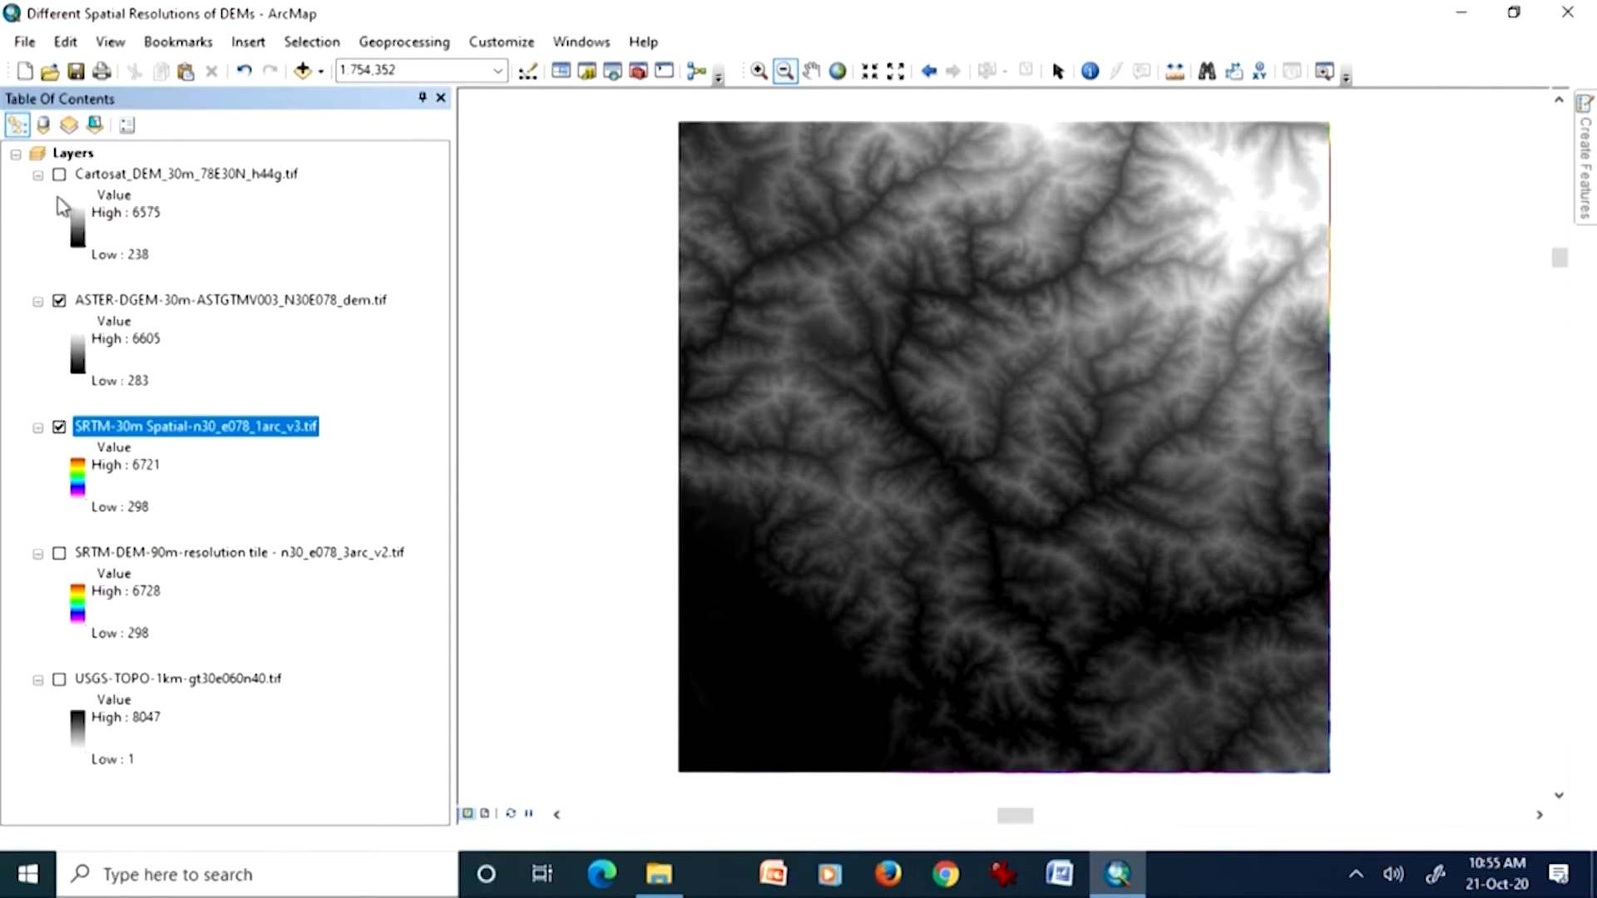
click(59, 175)
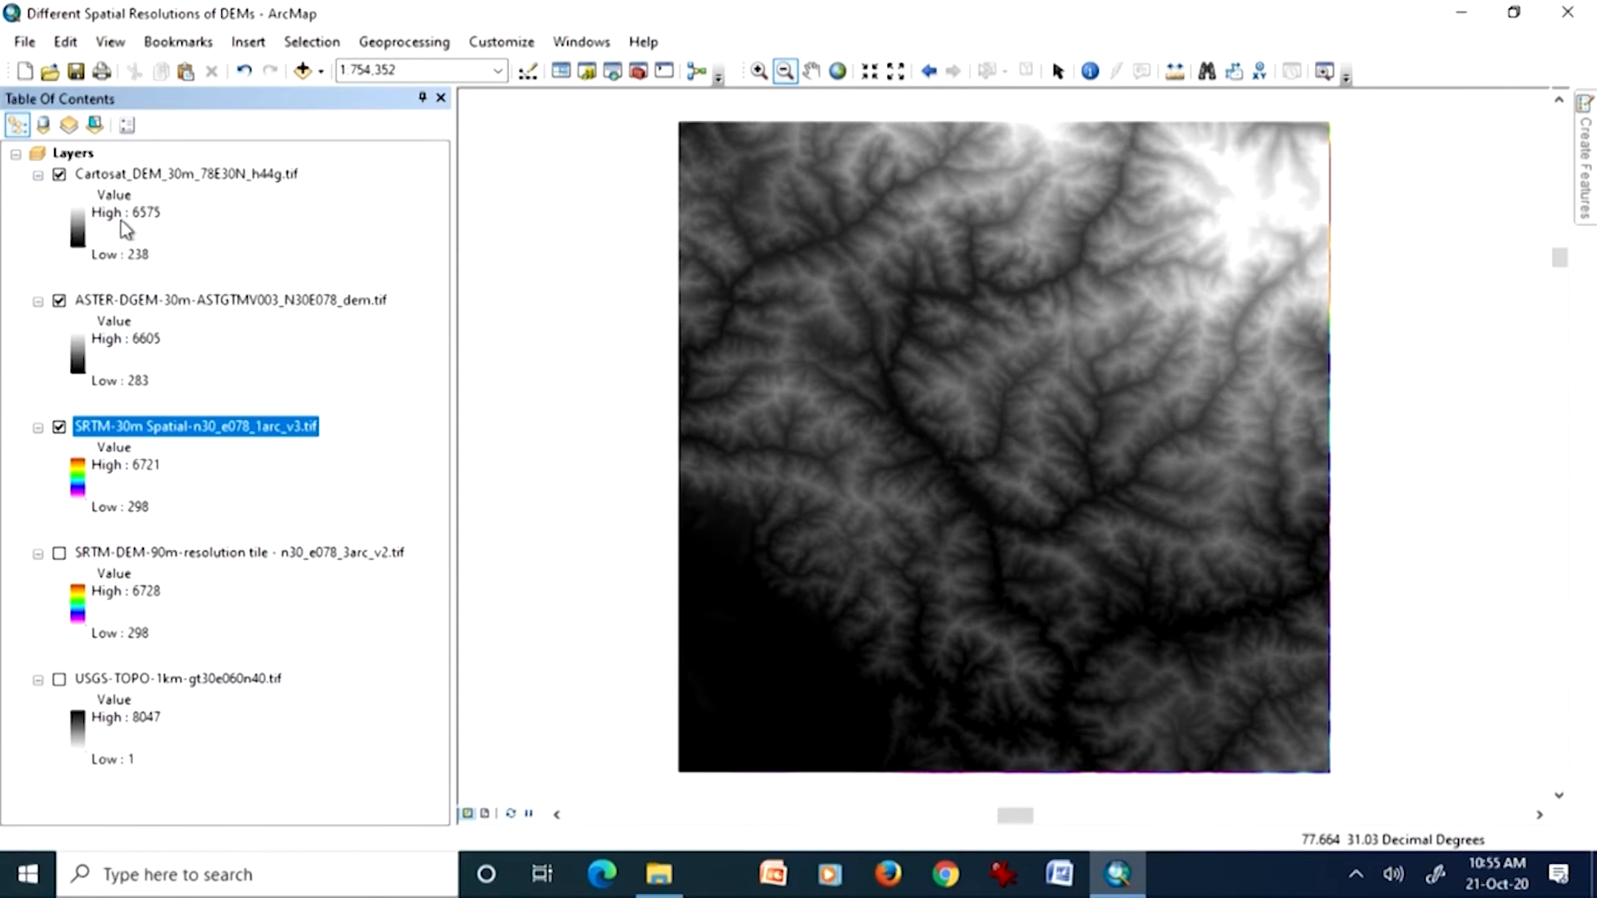
Step: Apply the white-to-black color ramp to the SRTM-30m Spatial layer and invert it
click(79, 483)
click(76, 484)
click(286, 553)
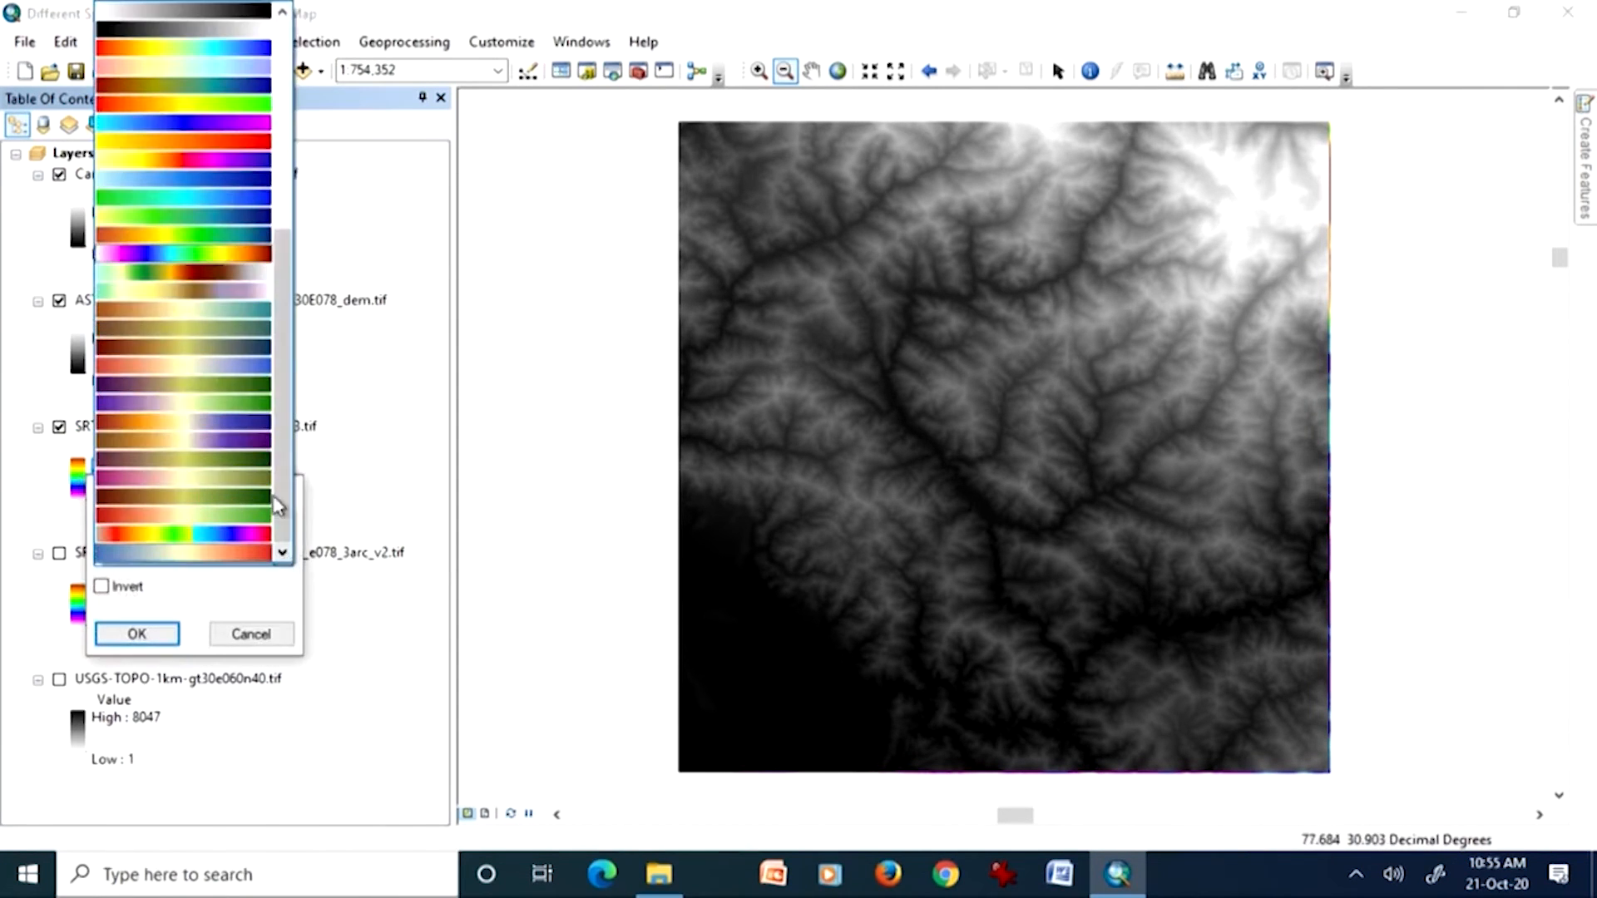
click(236, 11)
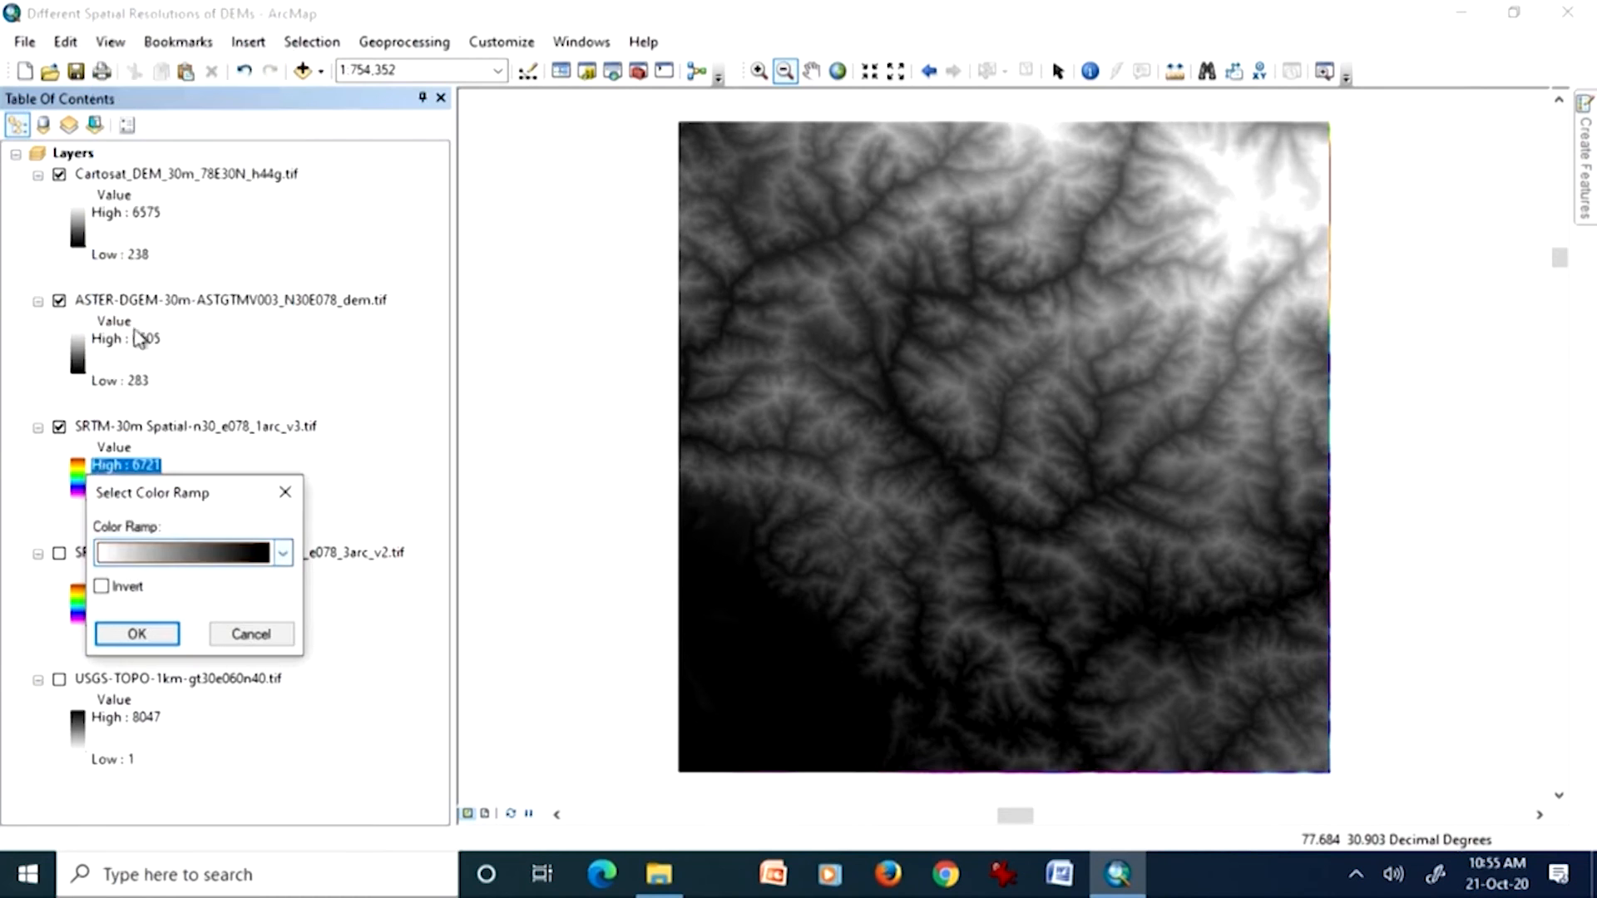
click(137, 635)
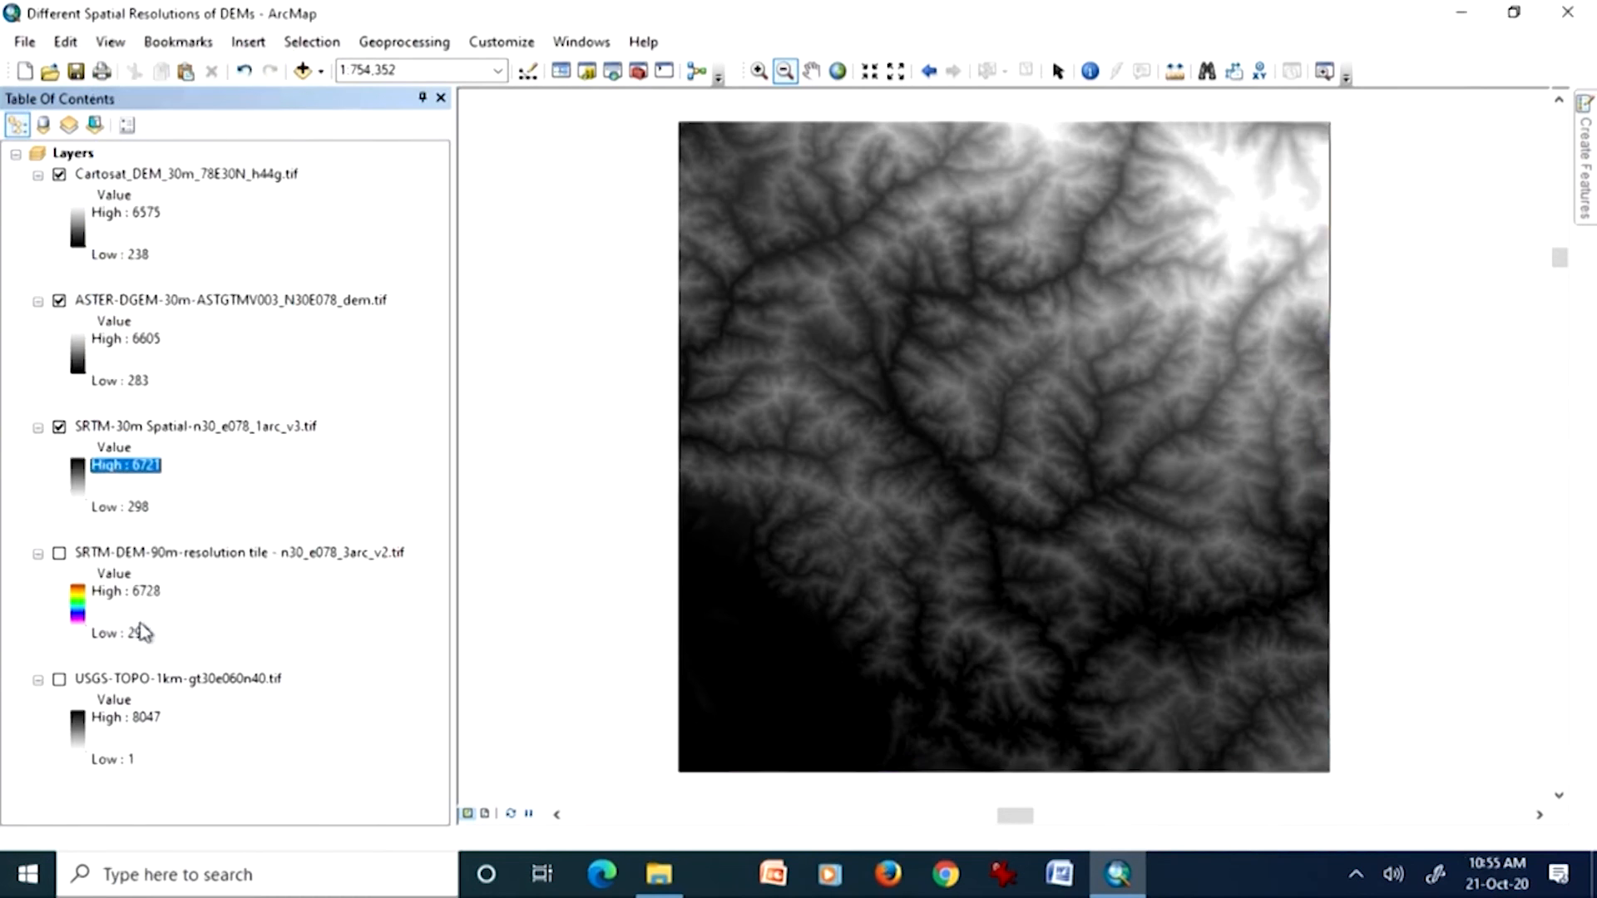
double_click(79, 482)
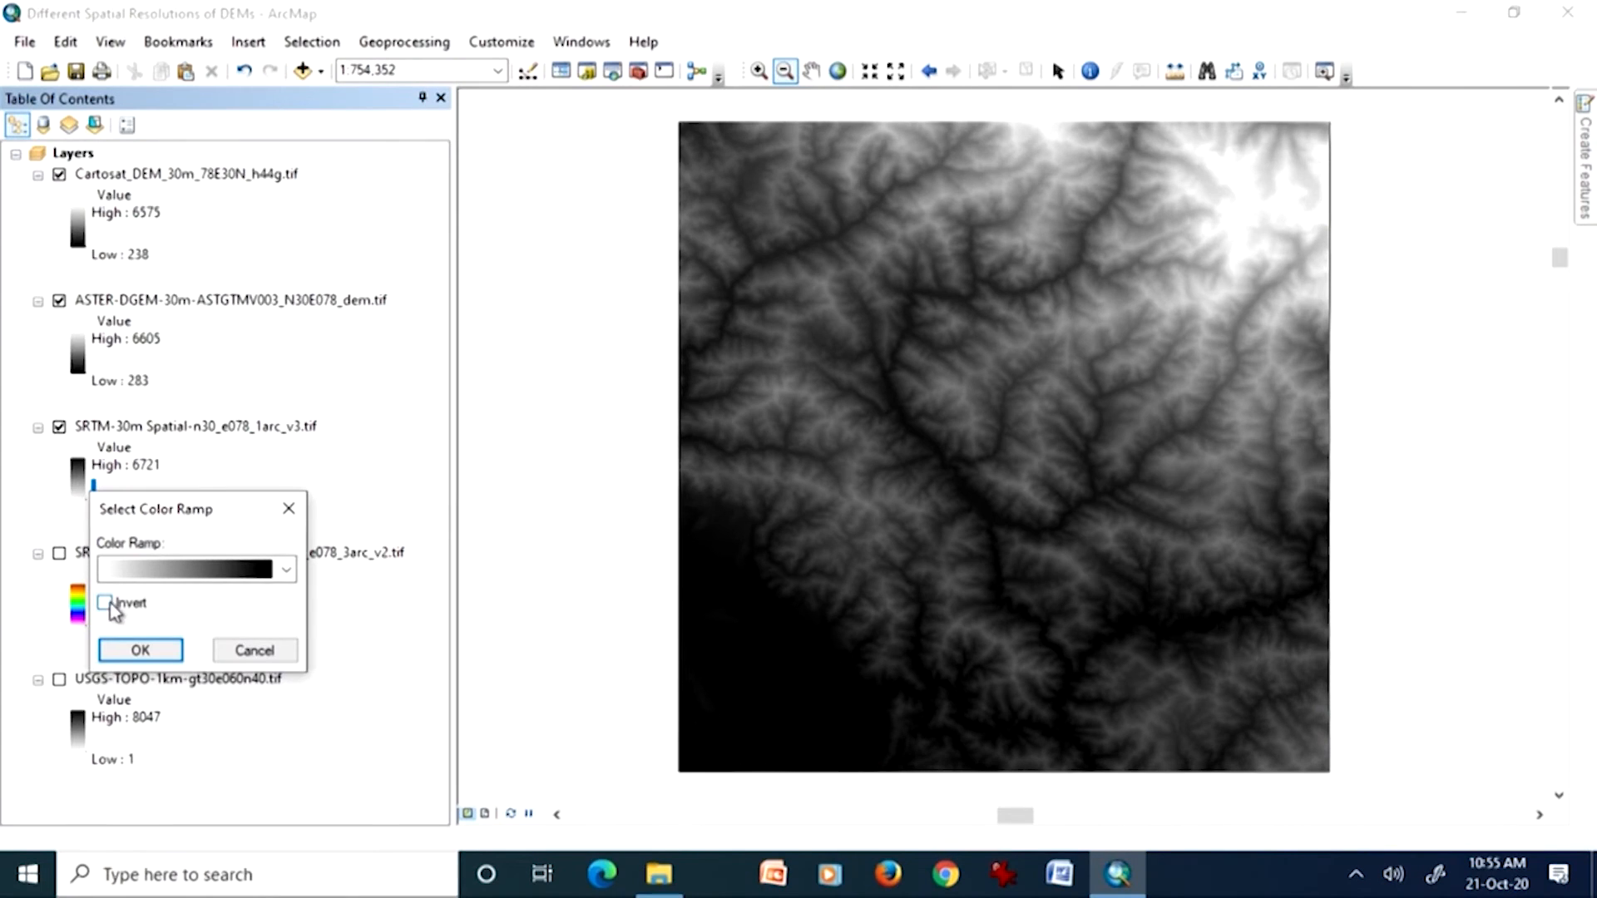
click(133, 647)
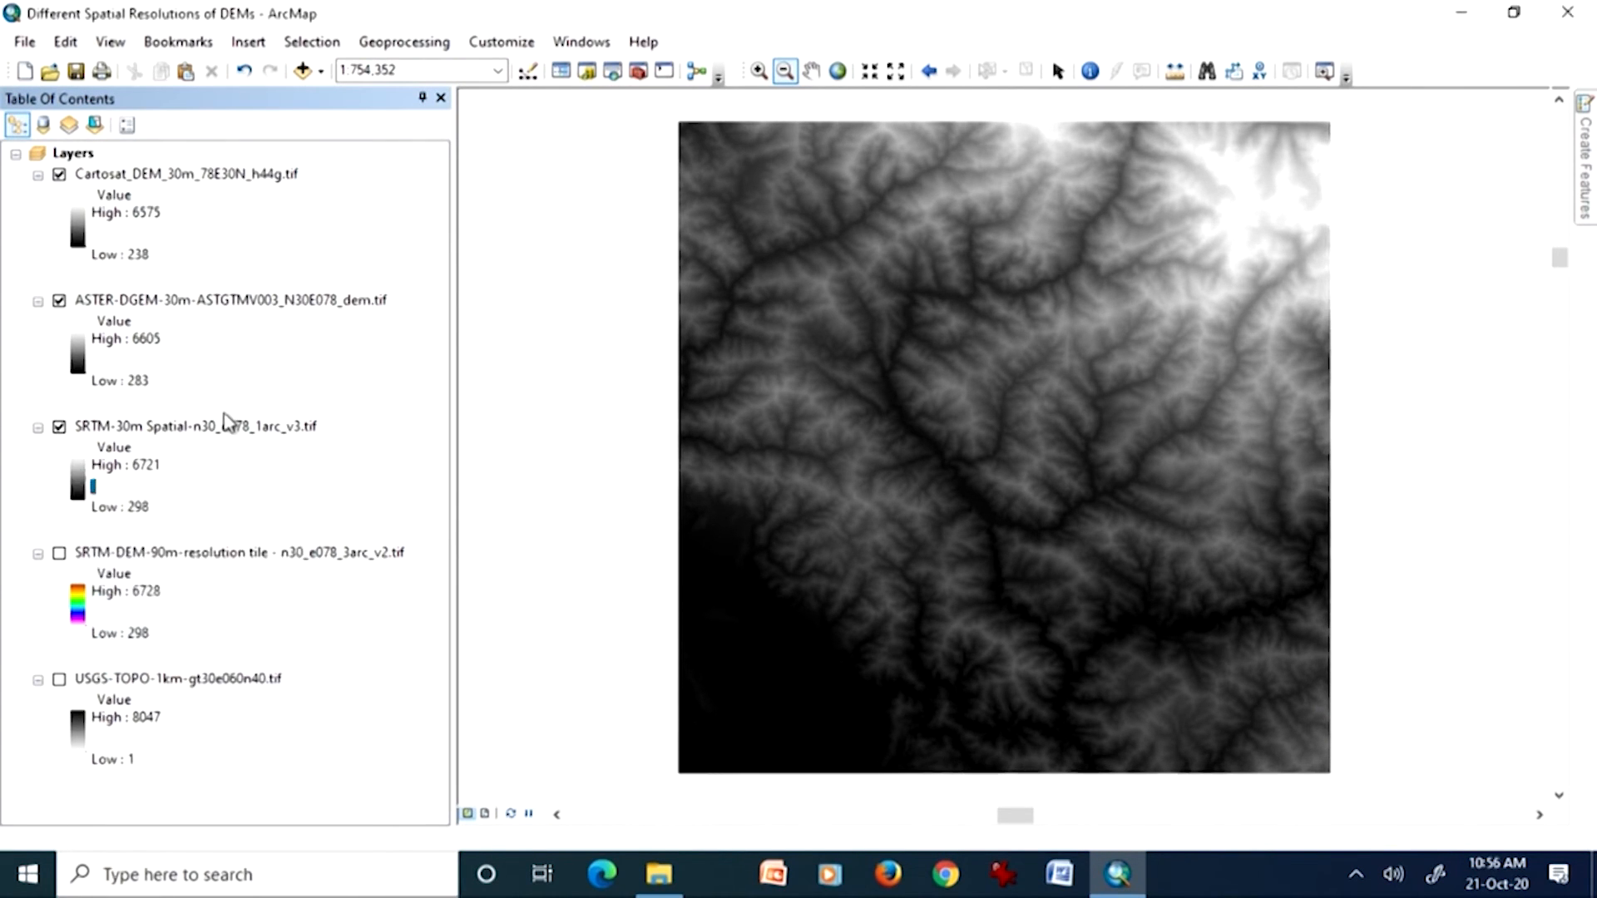
Step: Hide the Cartosat and ASTER layers one after the other to compare their close-up terrain detail with the SRTM-30m DEM
click(758, 71)
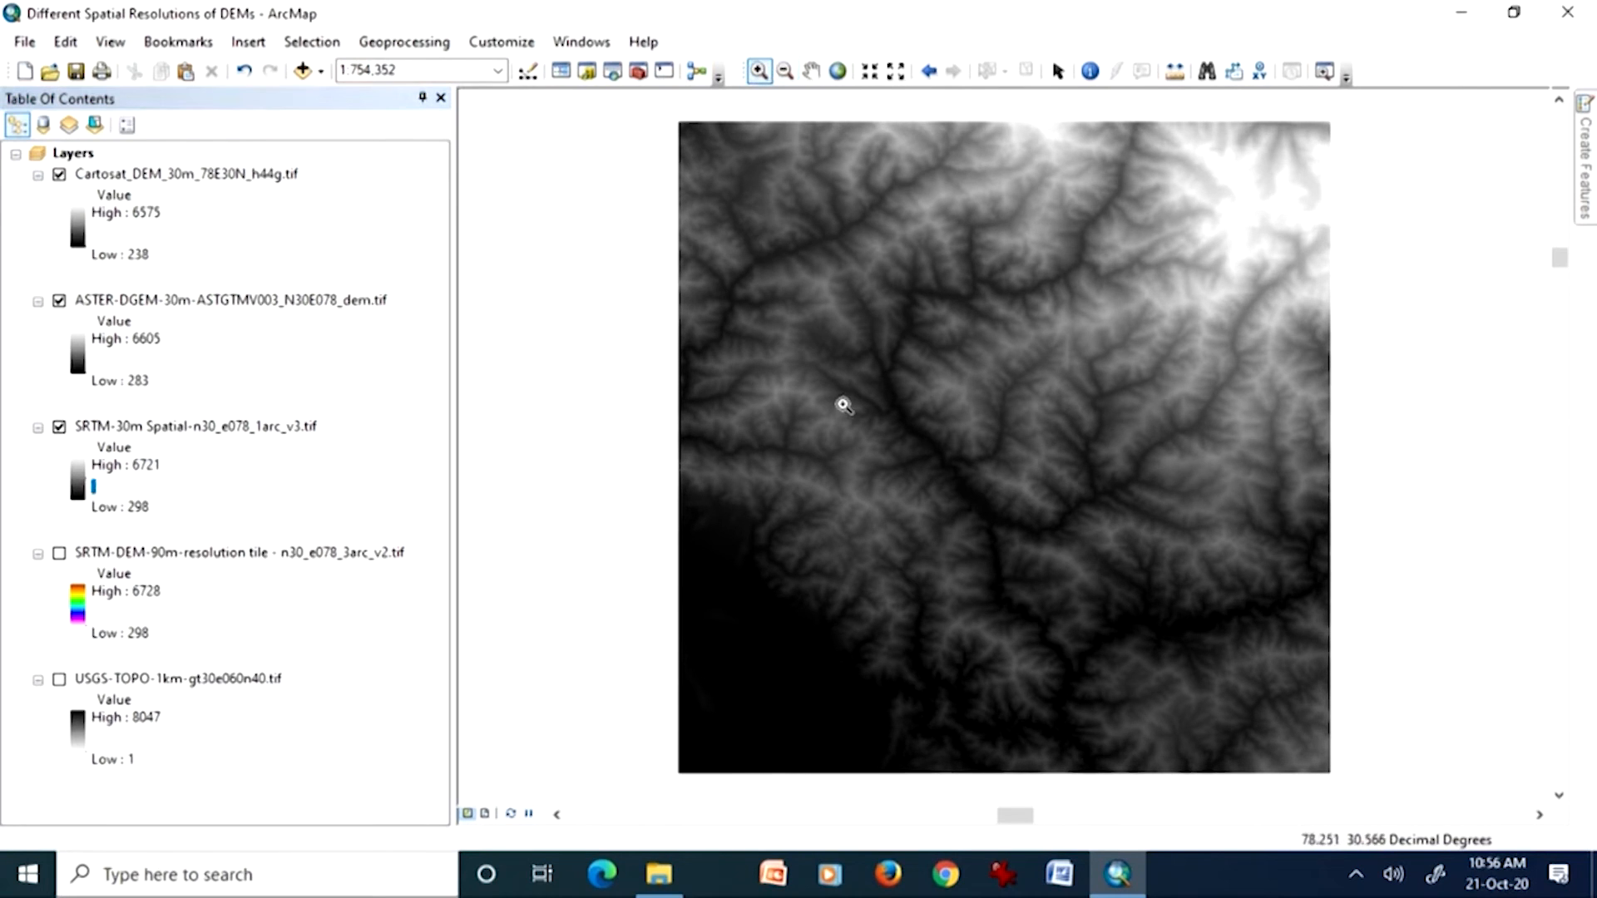
drag(777, 353, 849, 429)
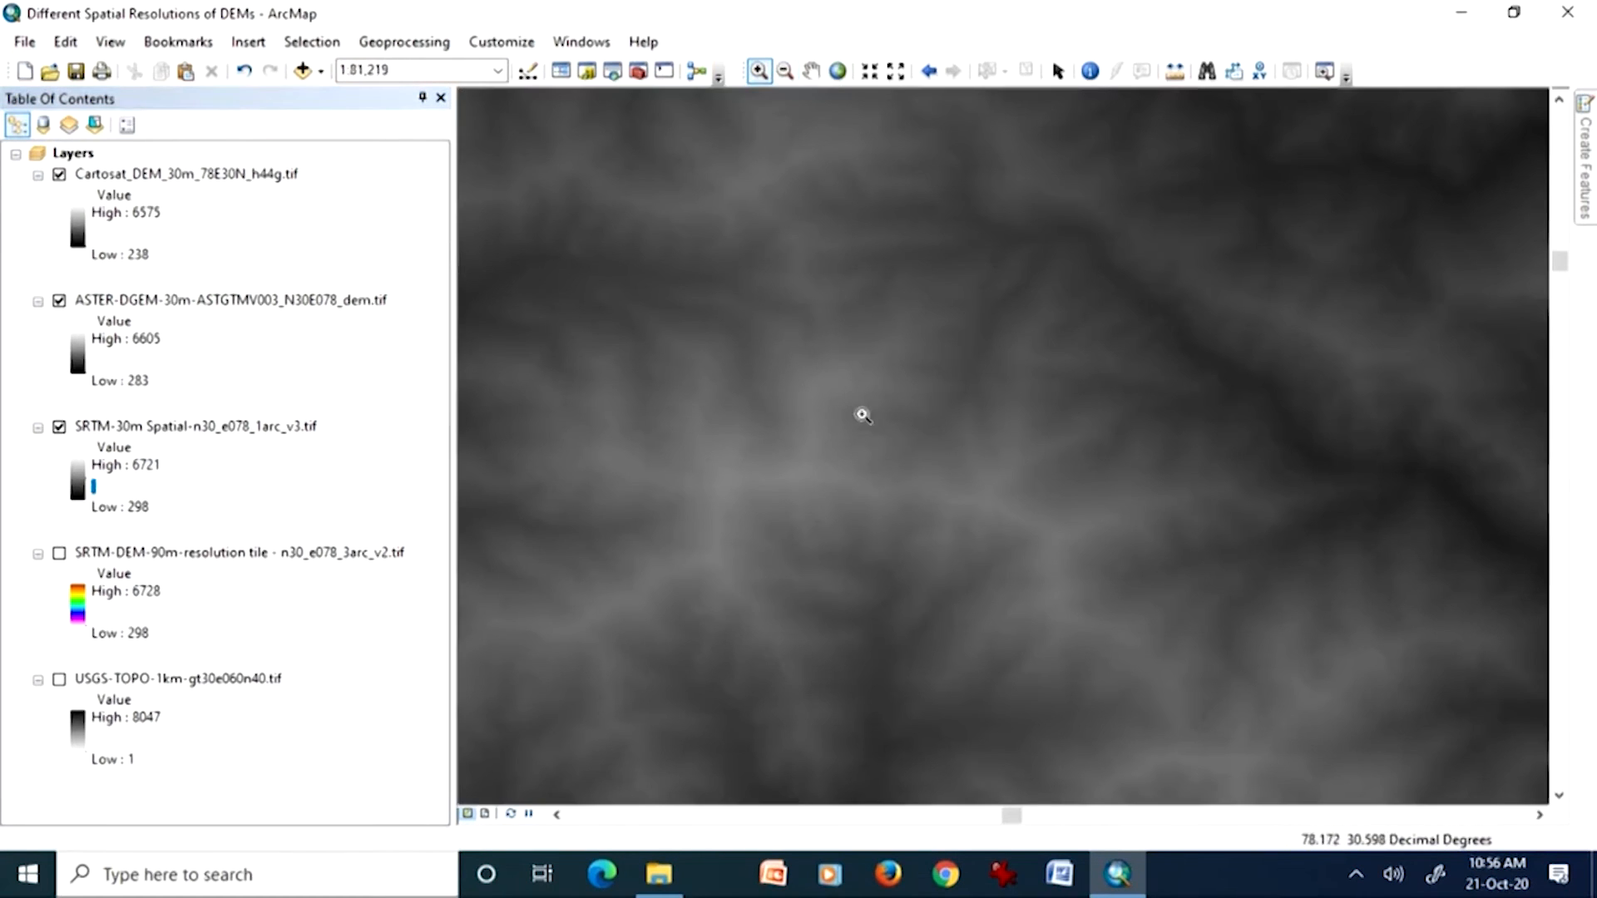
drag(1035, 478, 1205, 641)
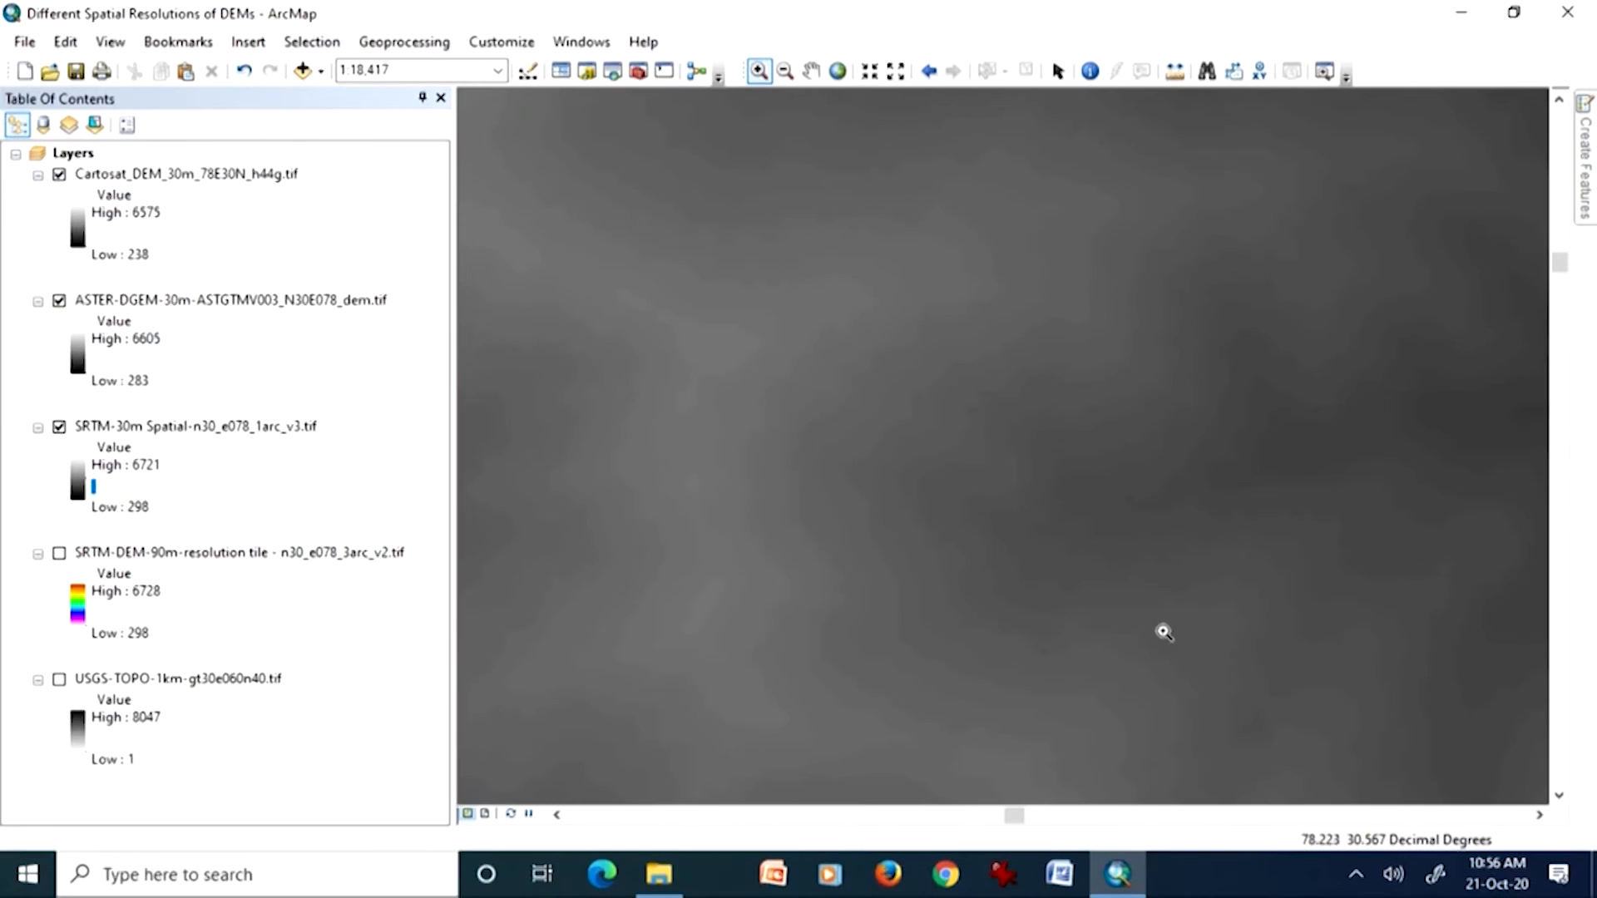
click(59, 175)
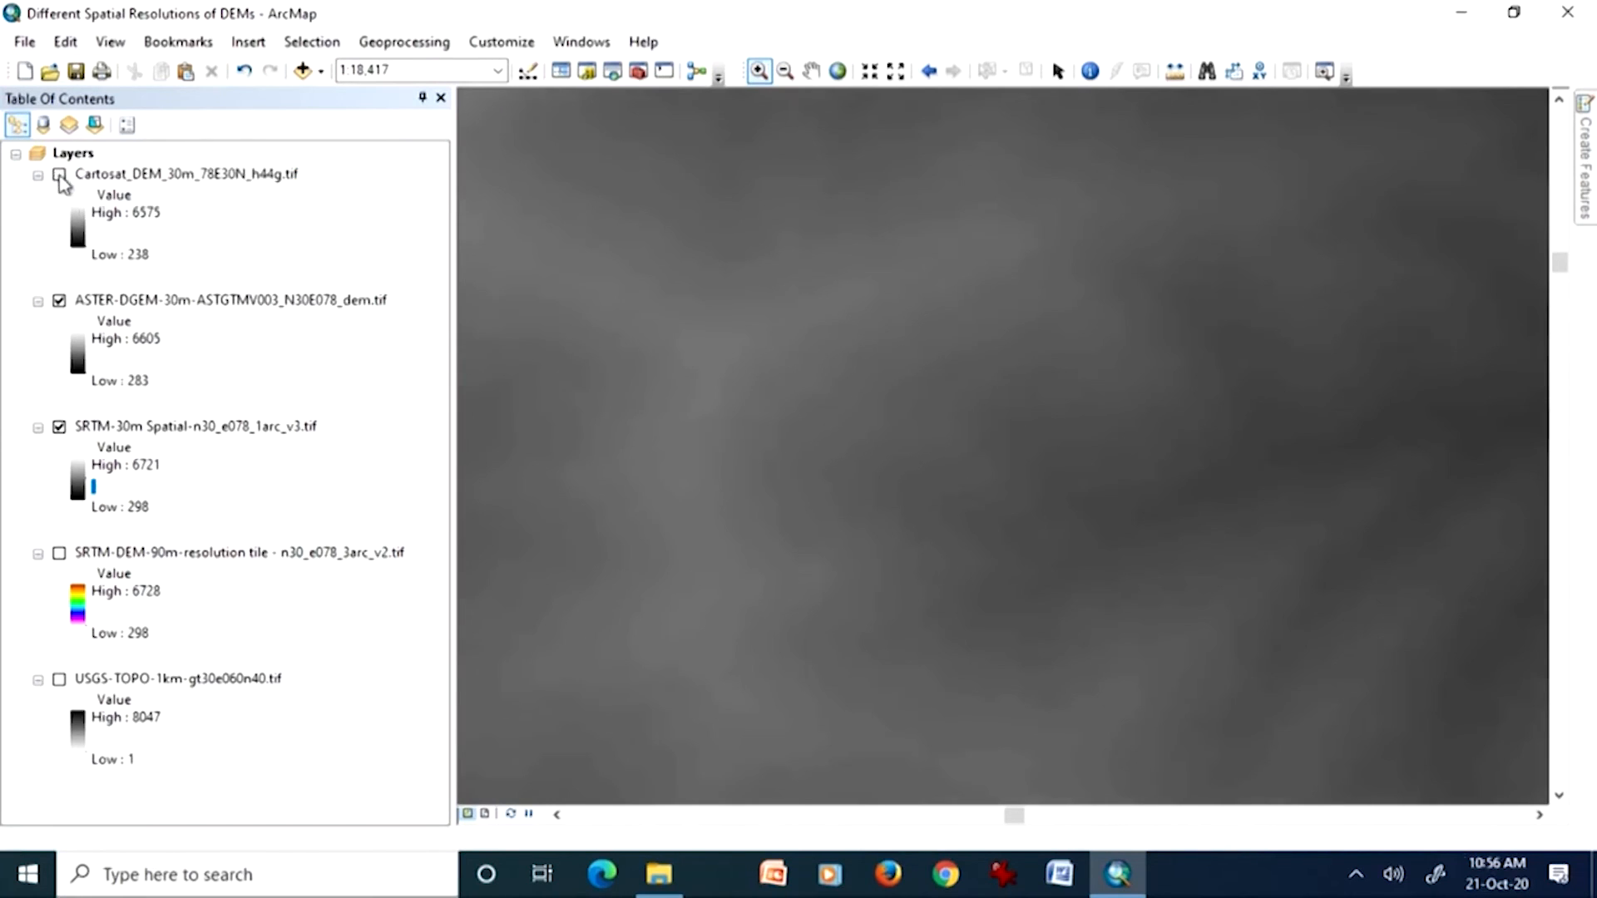
click(59, 301)
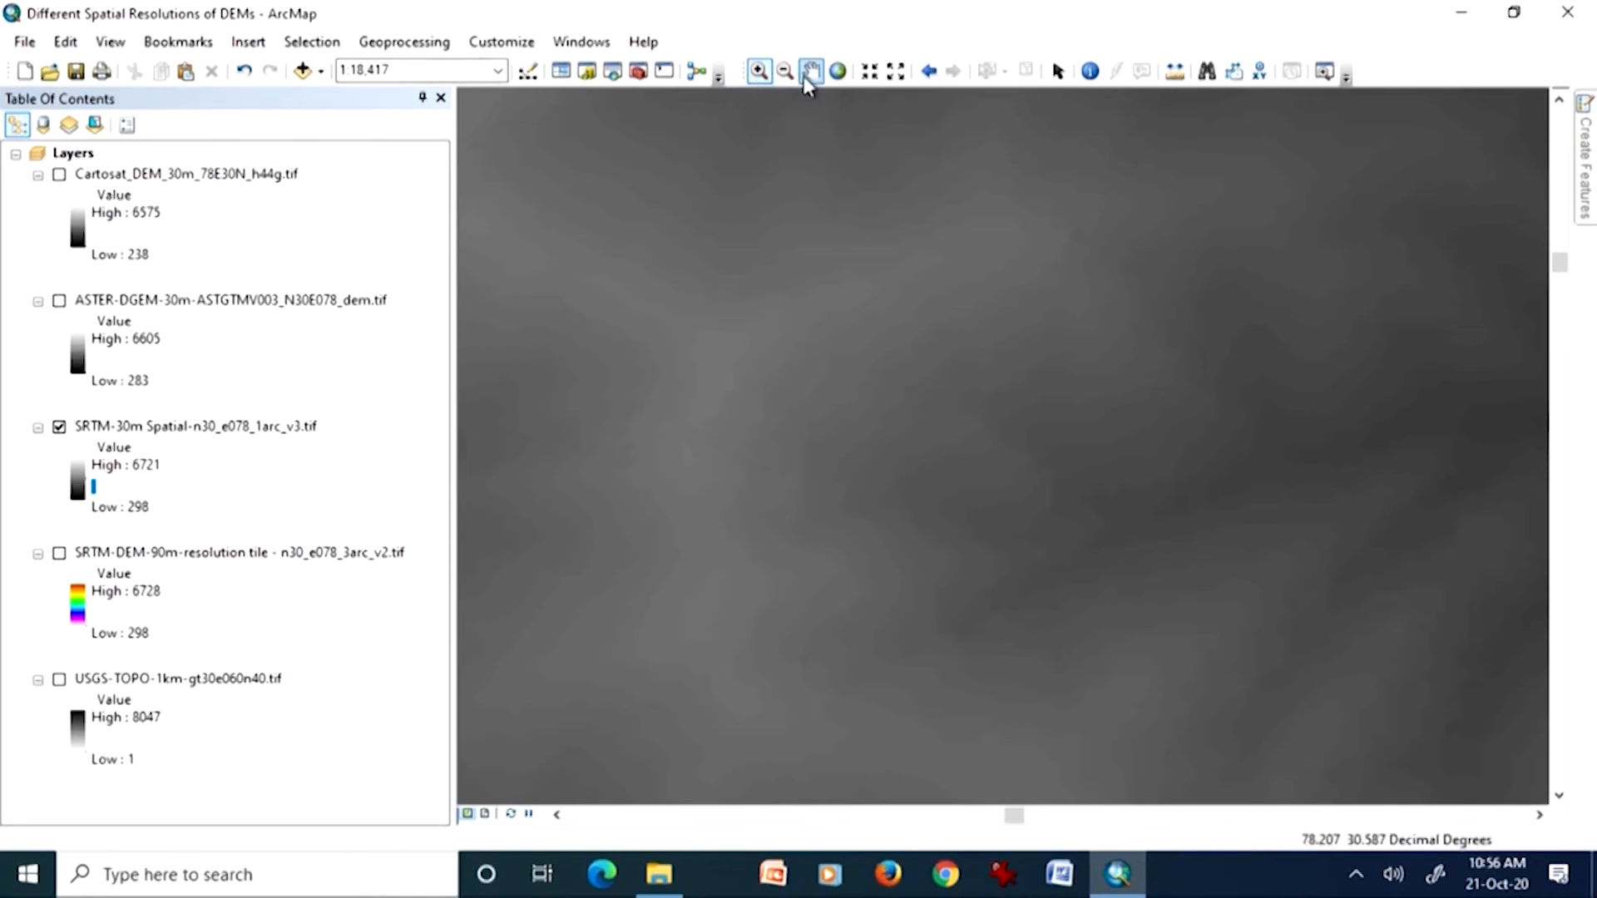
Step: Redisplay the ASTER and Cartosat layers over a neighbouring area, toggle Cartosat to compare them, and return to the Cartosat layer's full extent
drag(1103, 430, 747, 420)
click(929, 71)
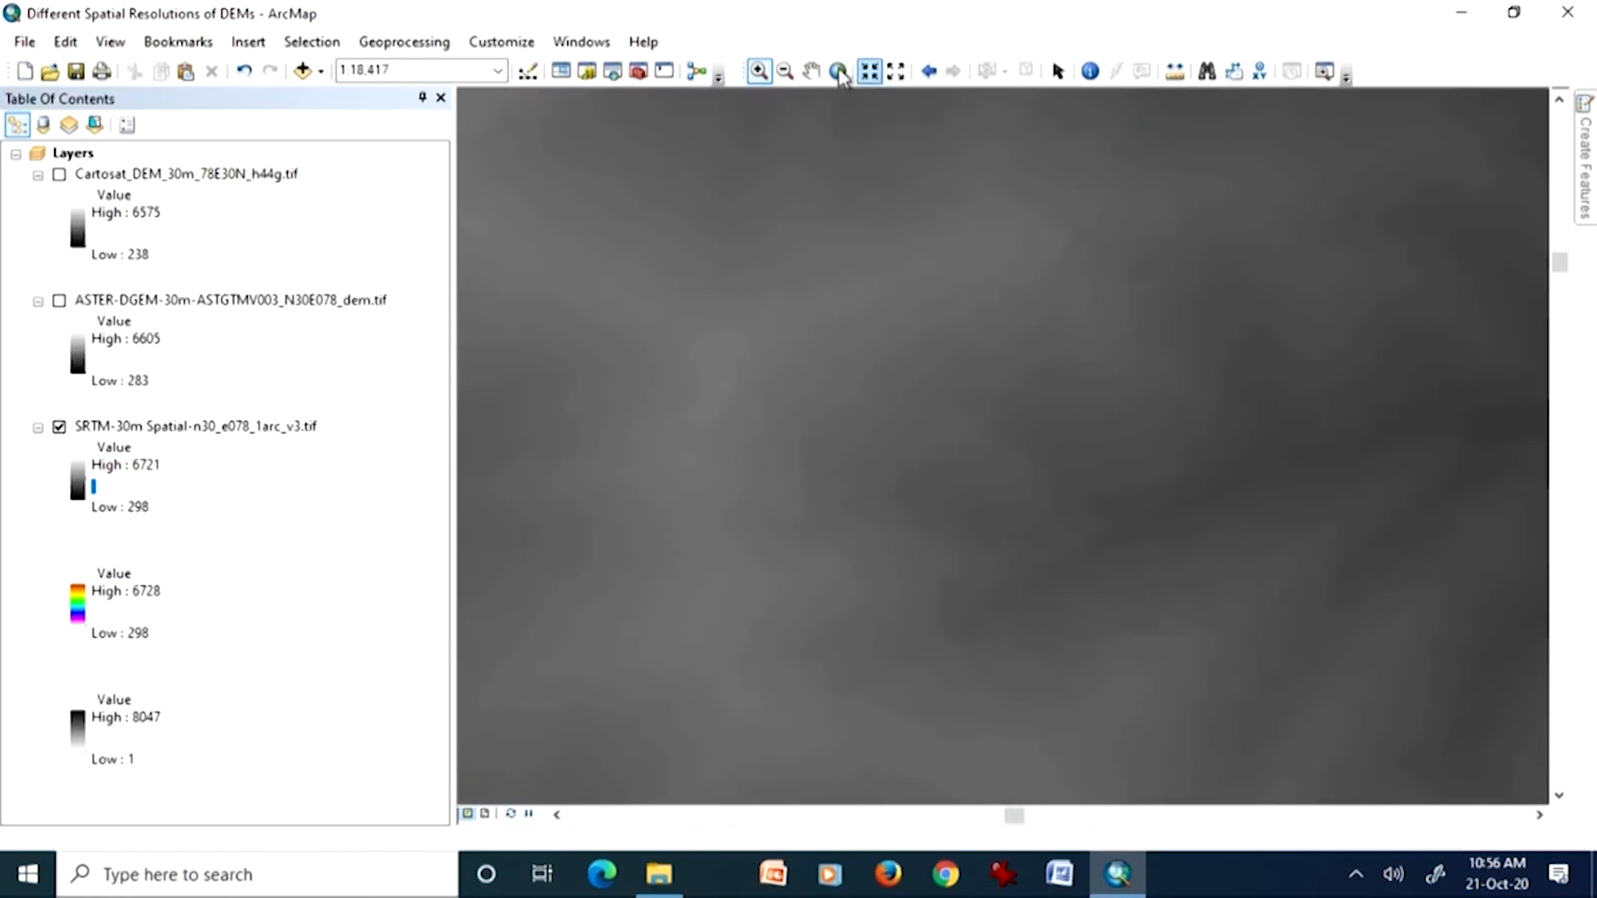
click(815, 73)
drag(1140, 428, 737, 420)
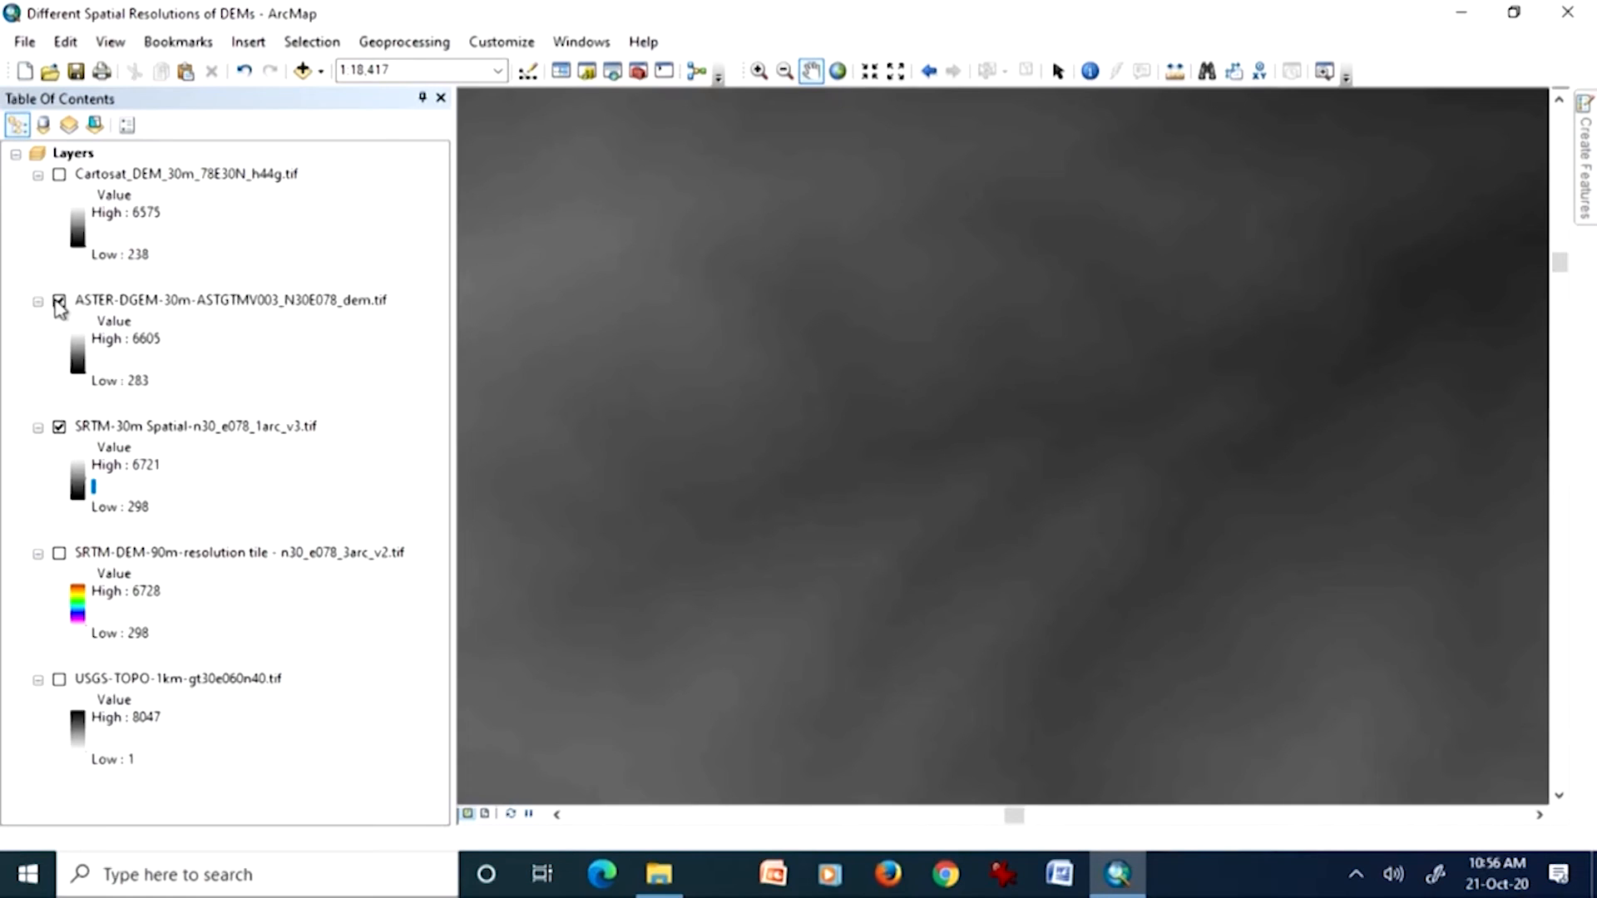
click(59, 175)
click(73, 177)
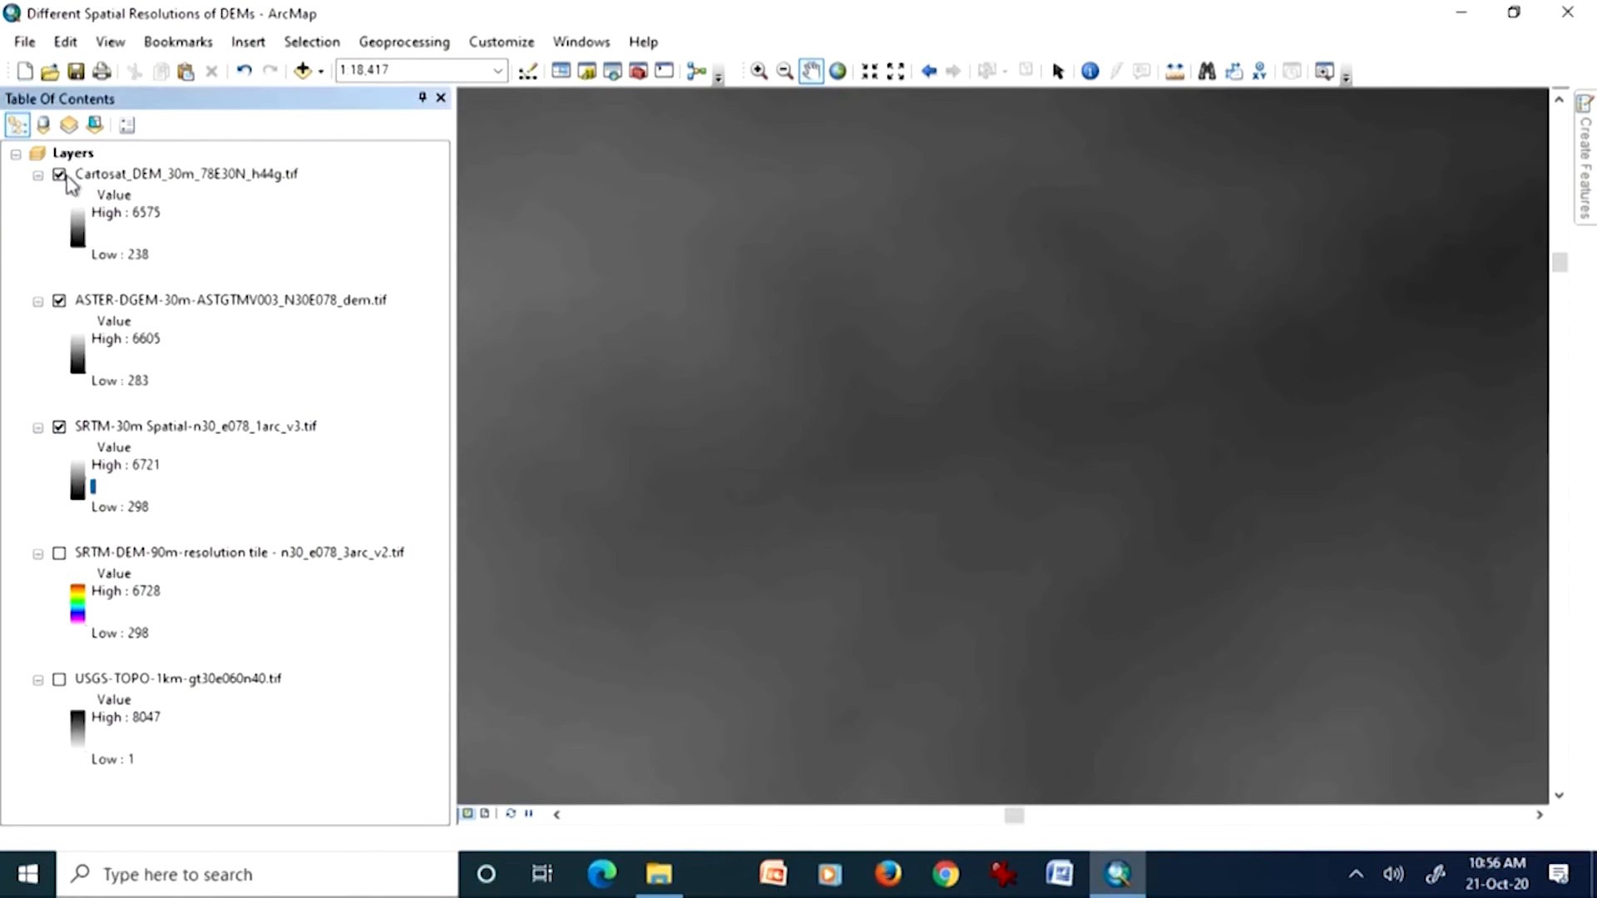
click(60, 175)
click(60, 176)
right_click(267, 182)
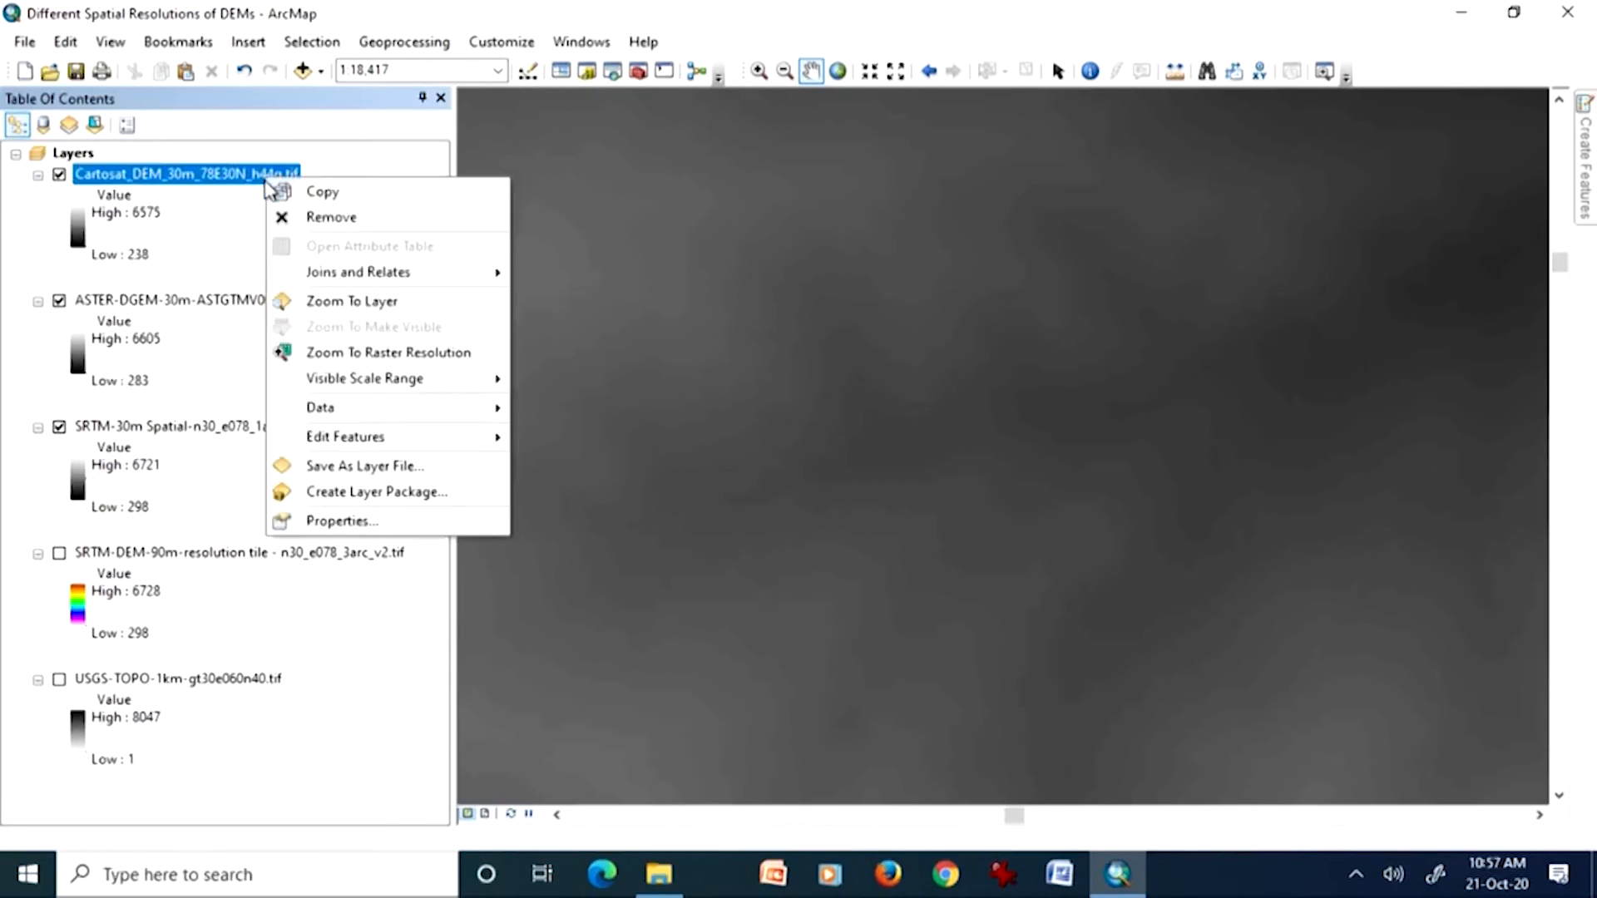
click(343, 304)
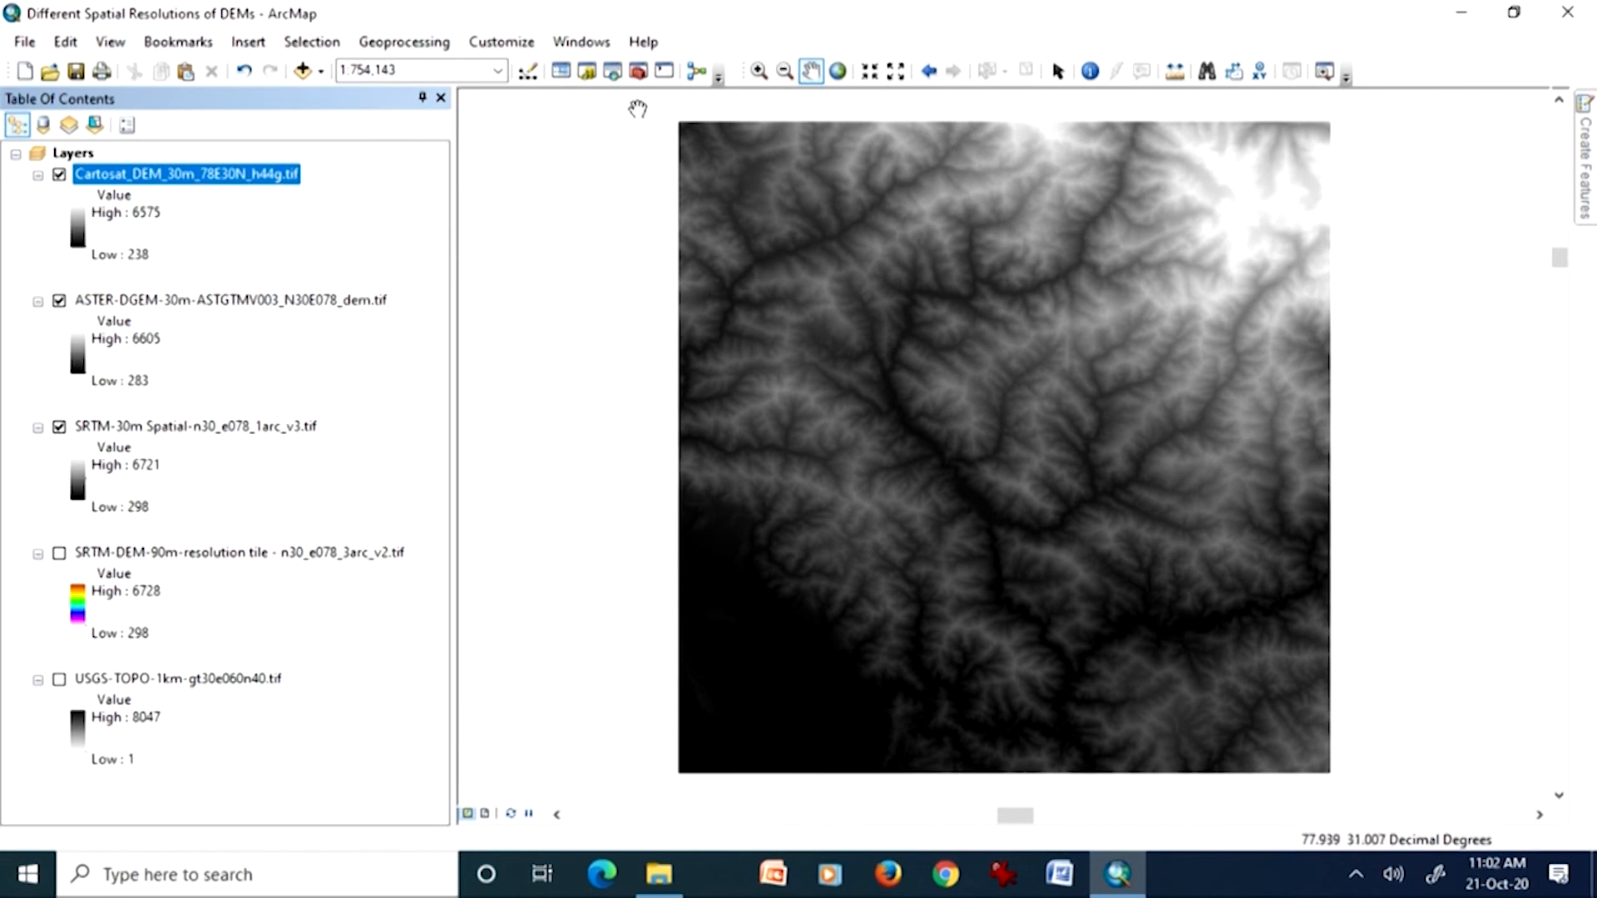
Step: Open ArcToolbox, collapse the Spatial Analyst Tools toolbox, and enlarge the window to list all toolboxes
click(639, 70)
drag(652, 426, 676, 287)
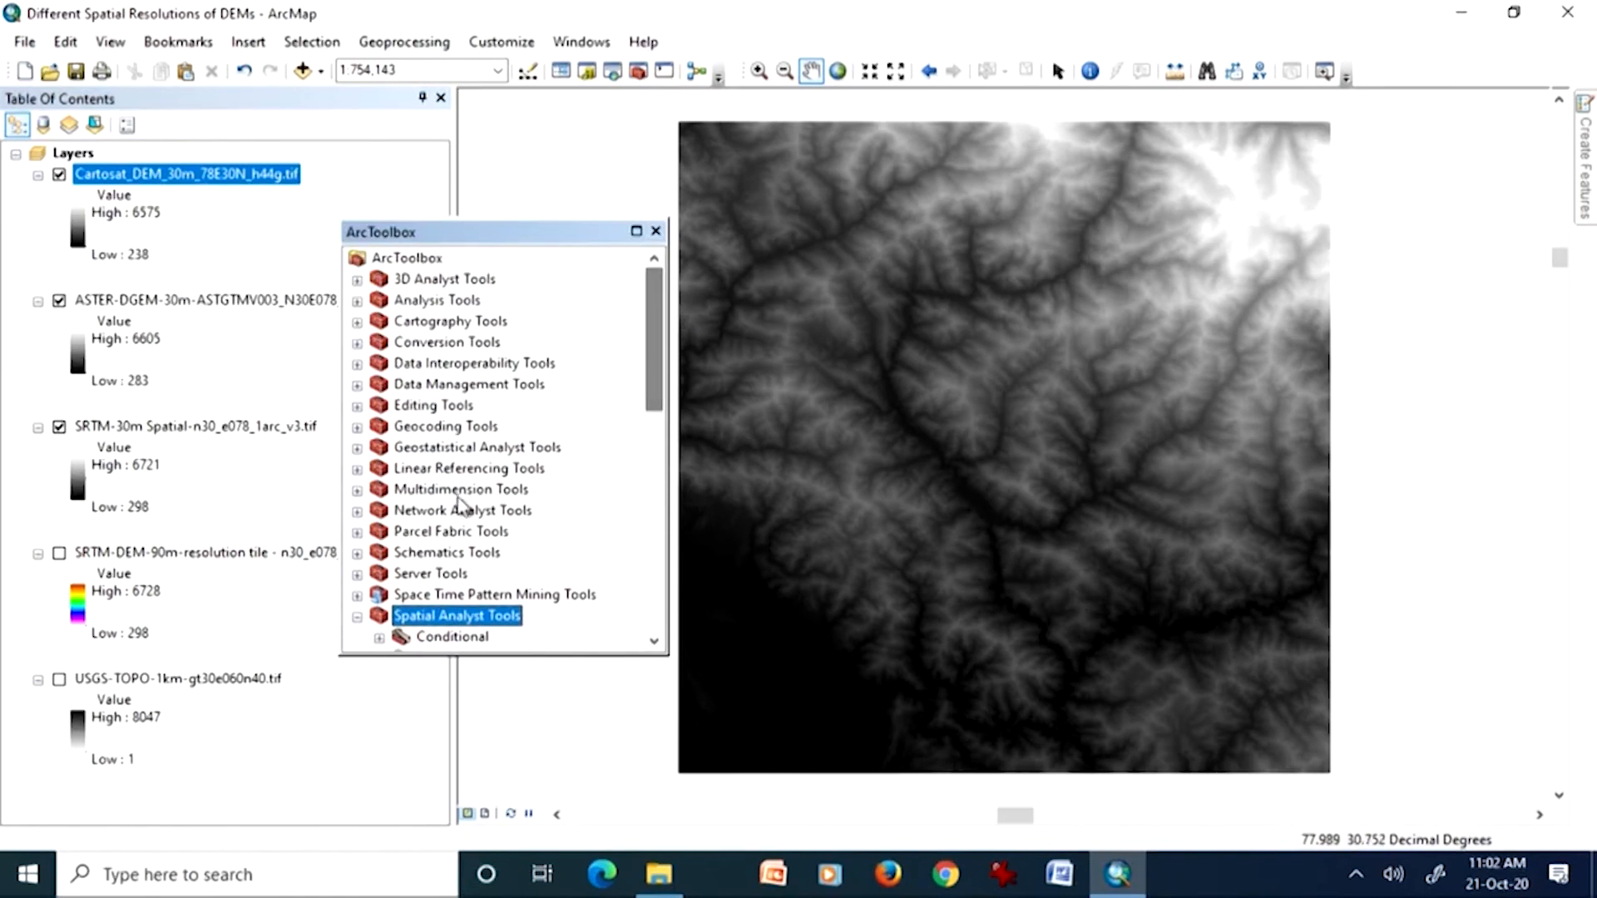
click(357, 617)
drag(657, 532, 652, 594)
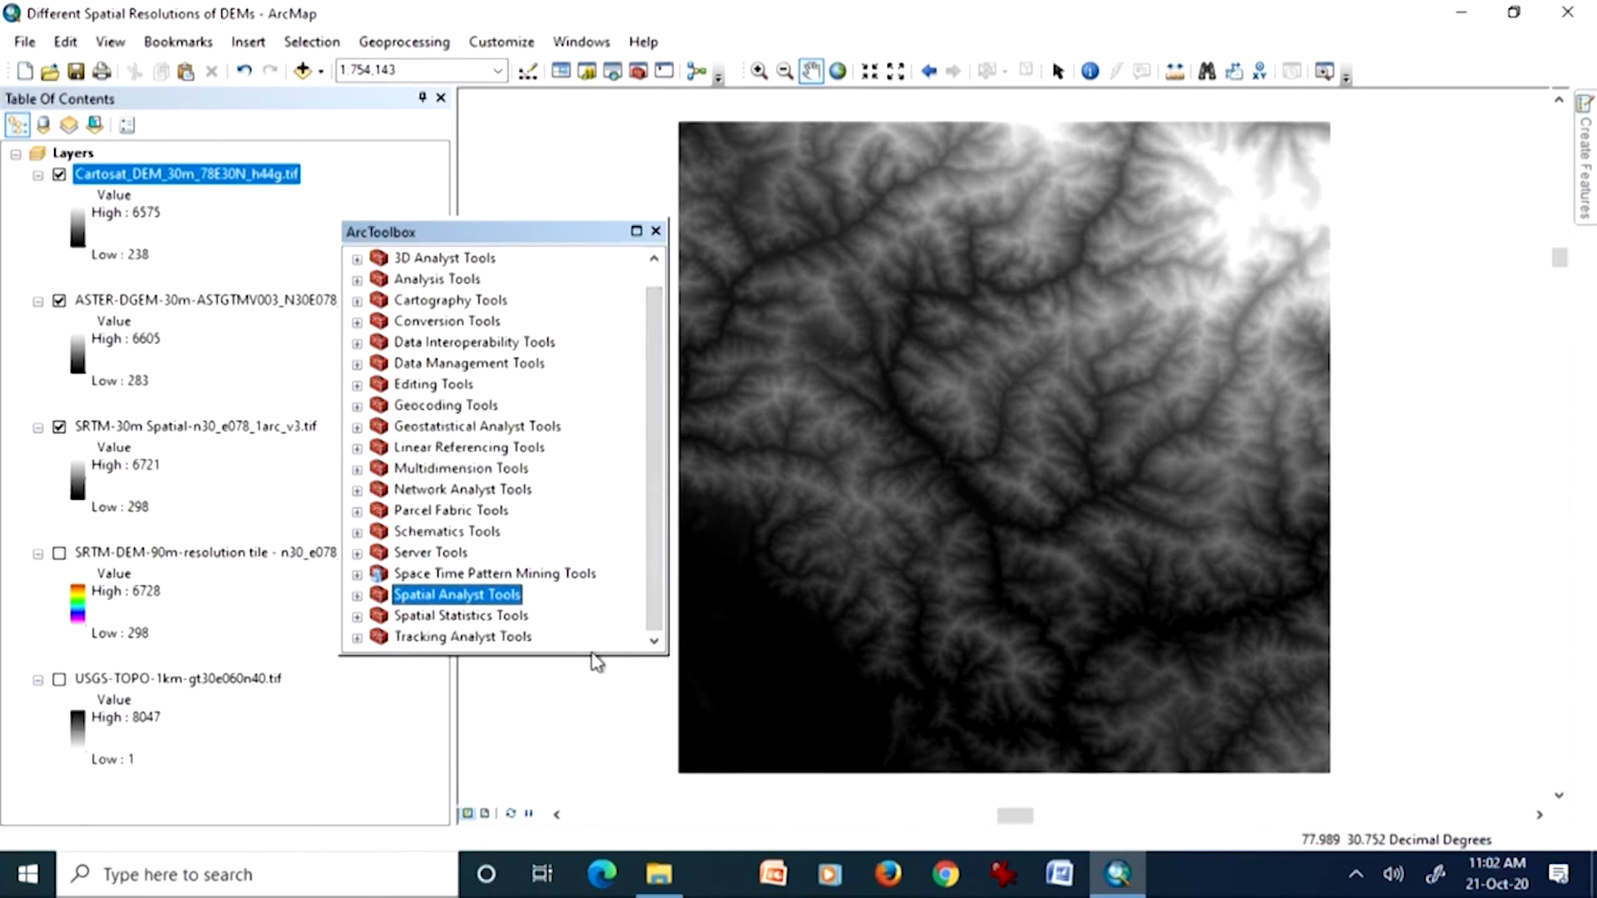
drag(595, 653, 605, 699)
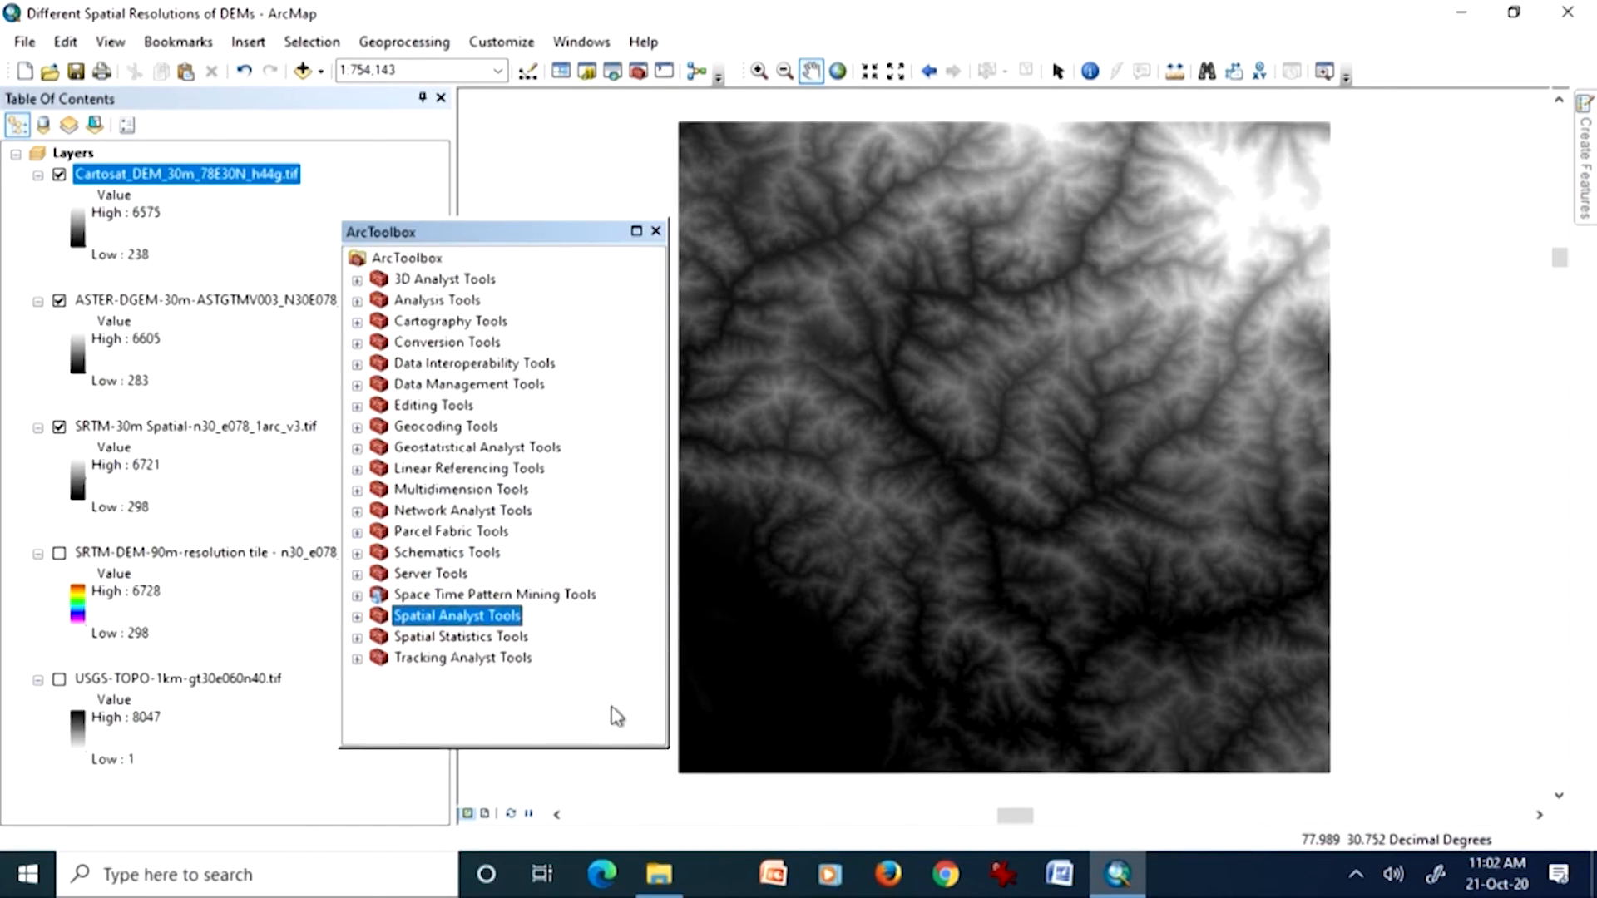